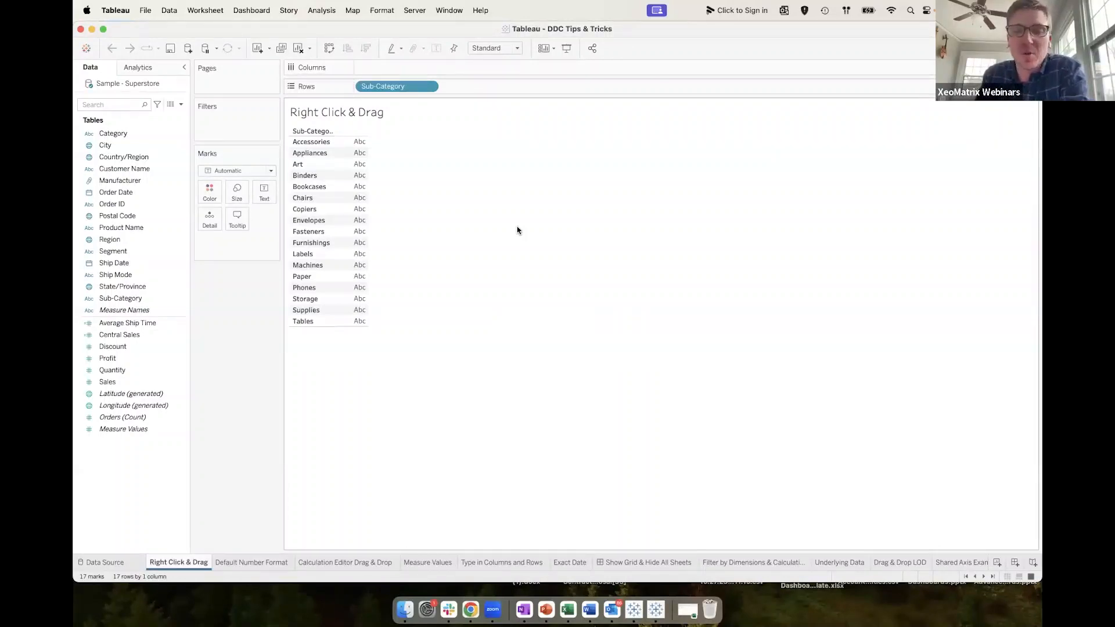
{"action": "left_click", "coordinate": [139, 146]}
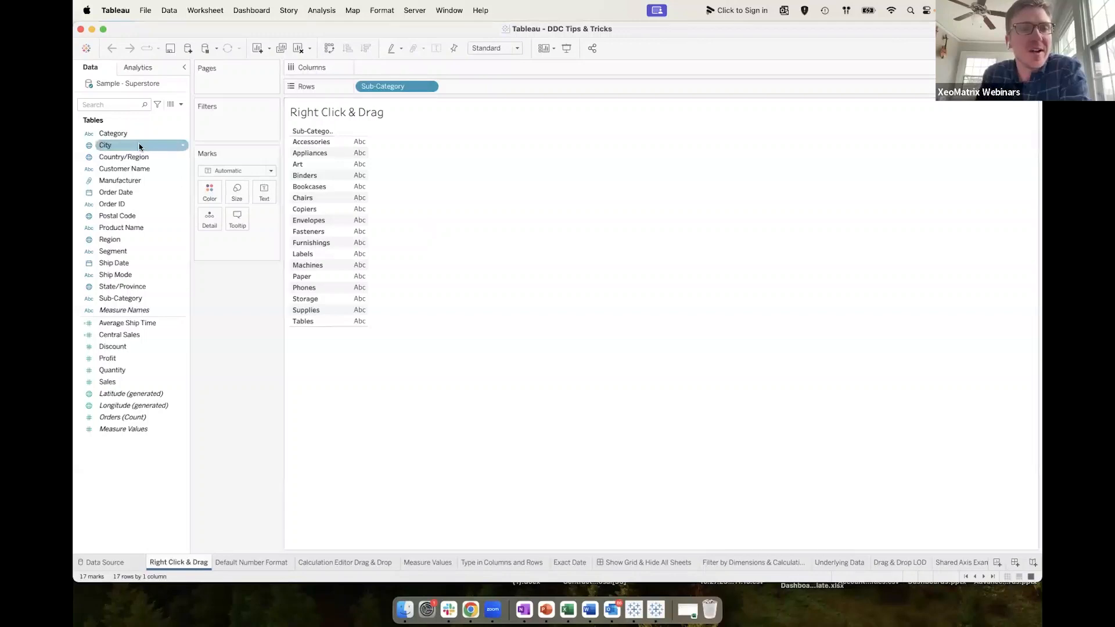
{"action": "left_click", "coordinate": [134, 157]}
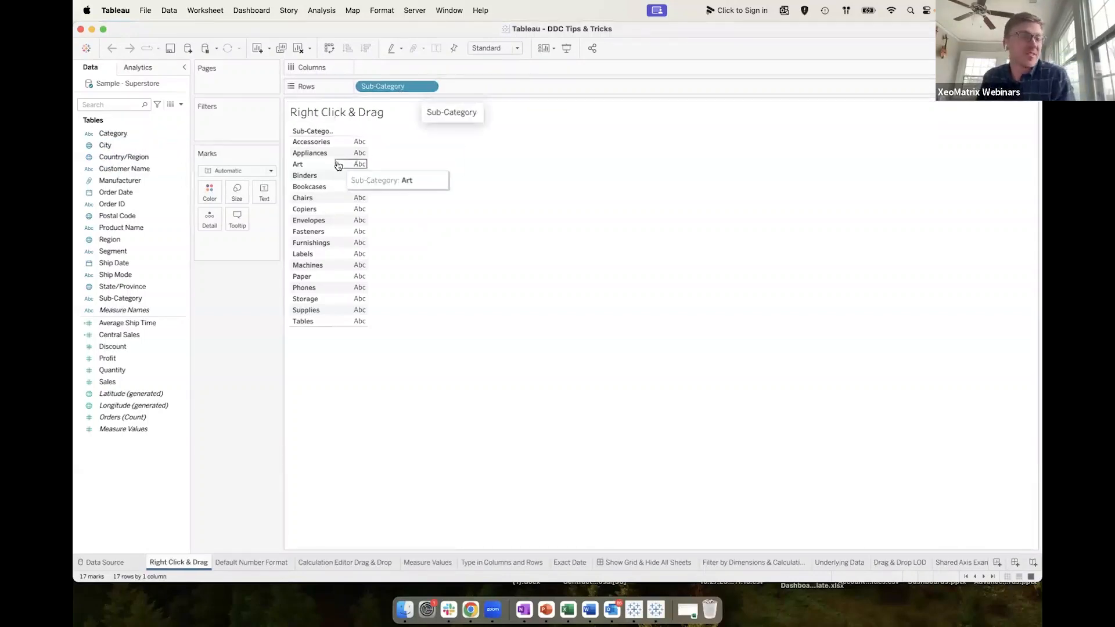
{"action": "left_click", "coordinate": [129, 309]}
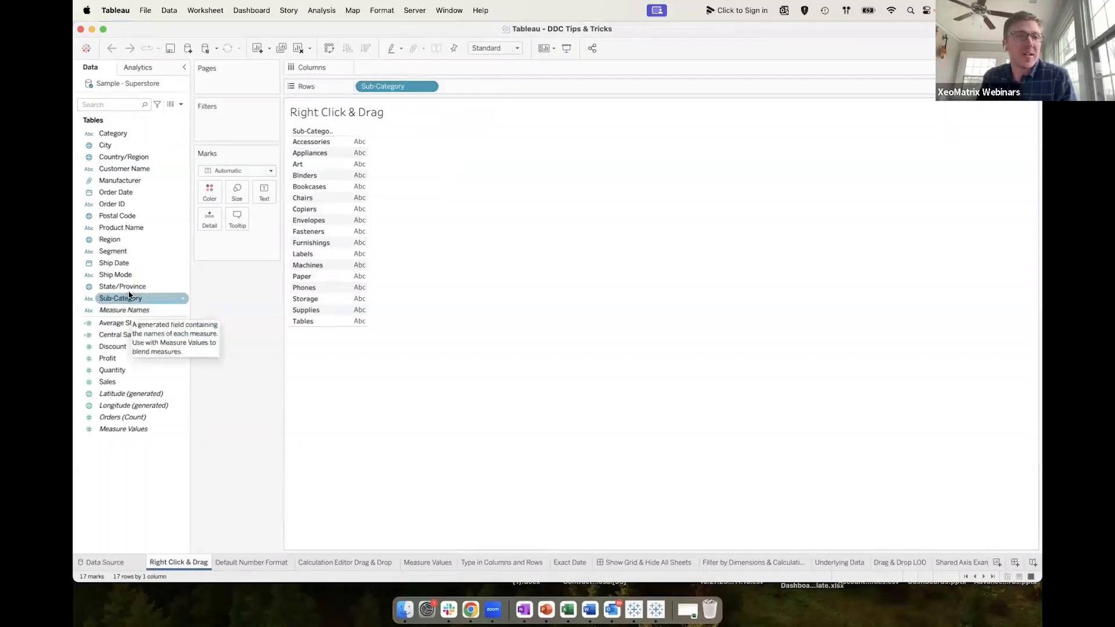
{"action": "left_click", "coordinate": [124, 237]}
Add the distinct count of Order ID, CNTD(Order ID), as text to the sub-category table and take it off again.
{"action": "left_click", "coordinate": [121, 205]}
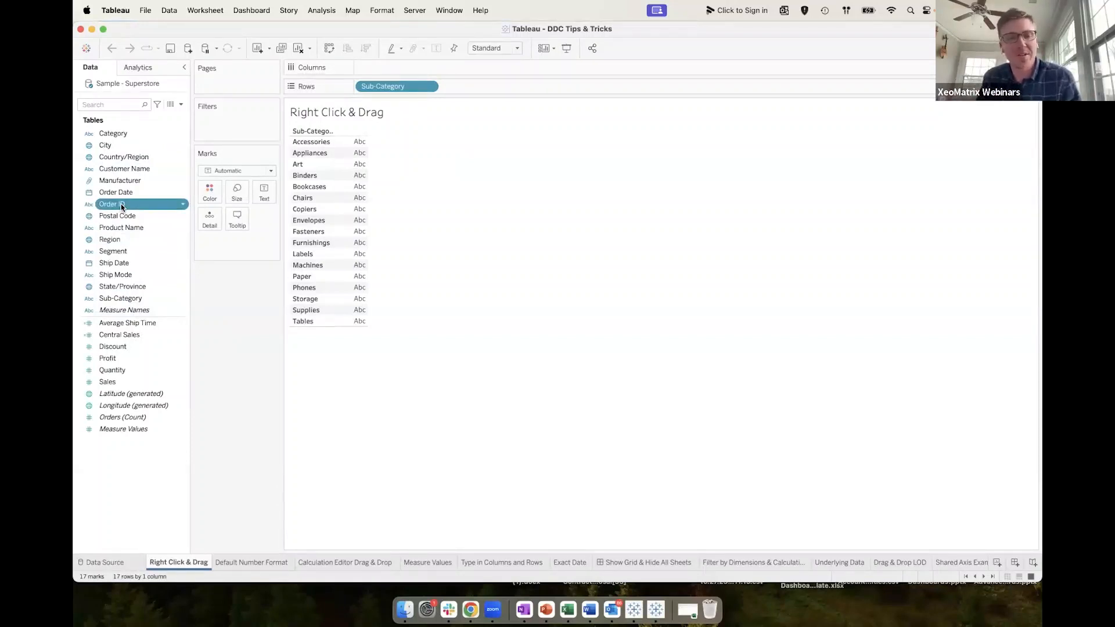
{"action": "left_click_drag", "start_coordinate": [122, 206], "coordinate": [347, 210]}
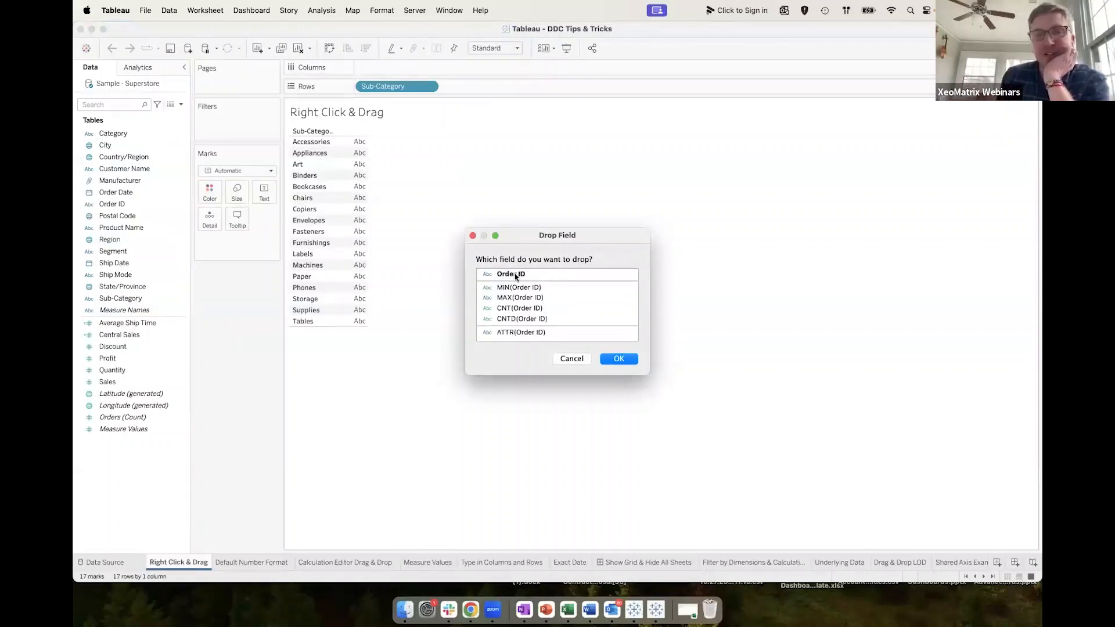
{"action": "left_click", "coordinate": [516, 320]}
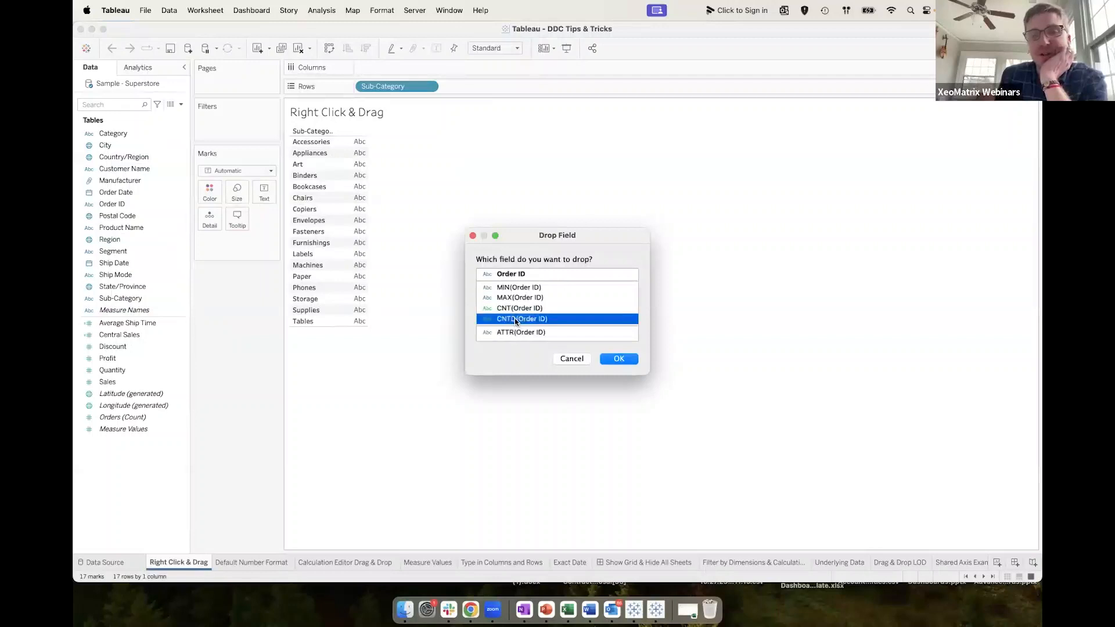
{"action": "left_click", "coordinate": [624, 360]}
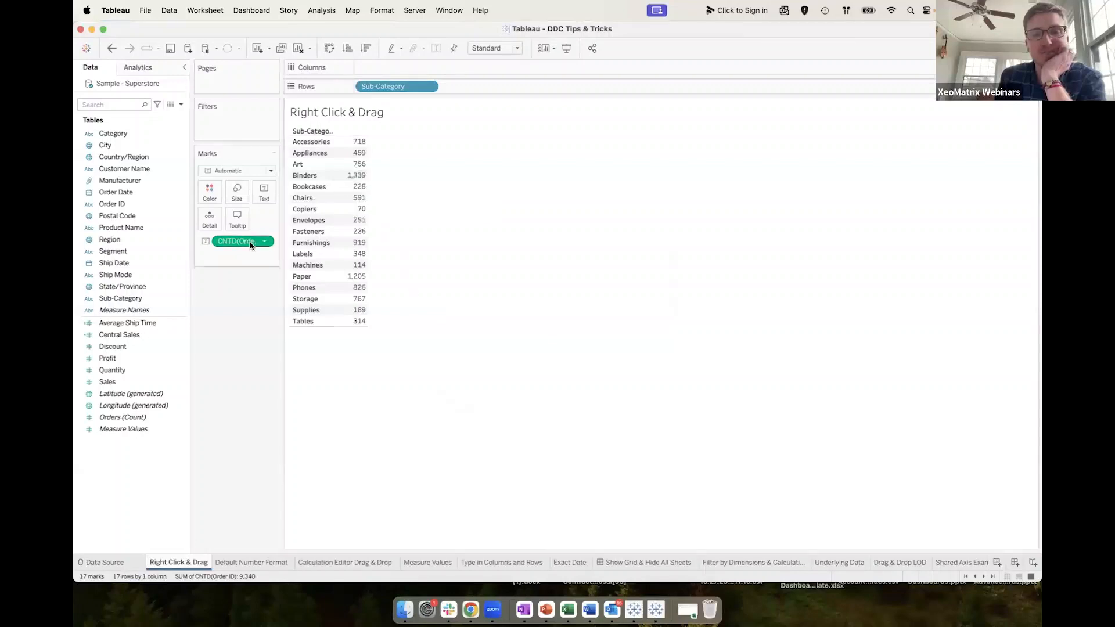
{"action": "left_click_drag", "start_coordinate": [244, 240], "coordinate": [142, 216]}
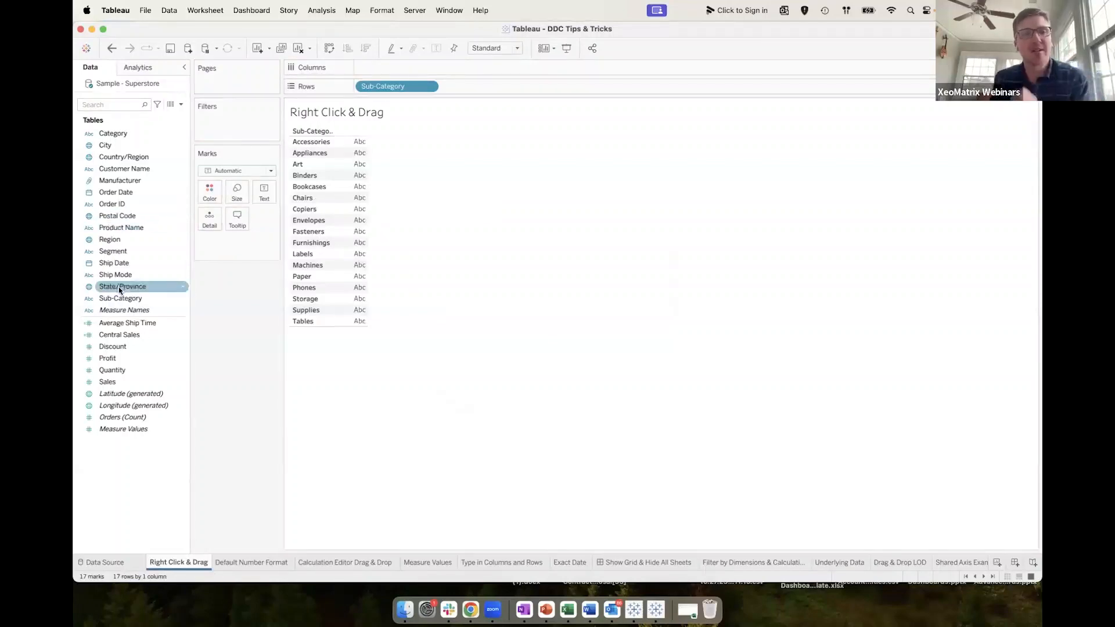
{"action": "left_click", "coordinate": [118, 203]}
{"action": "left_click_drag", "start_coordinate": [118, 204], "coordinate": [359, 208]}
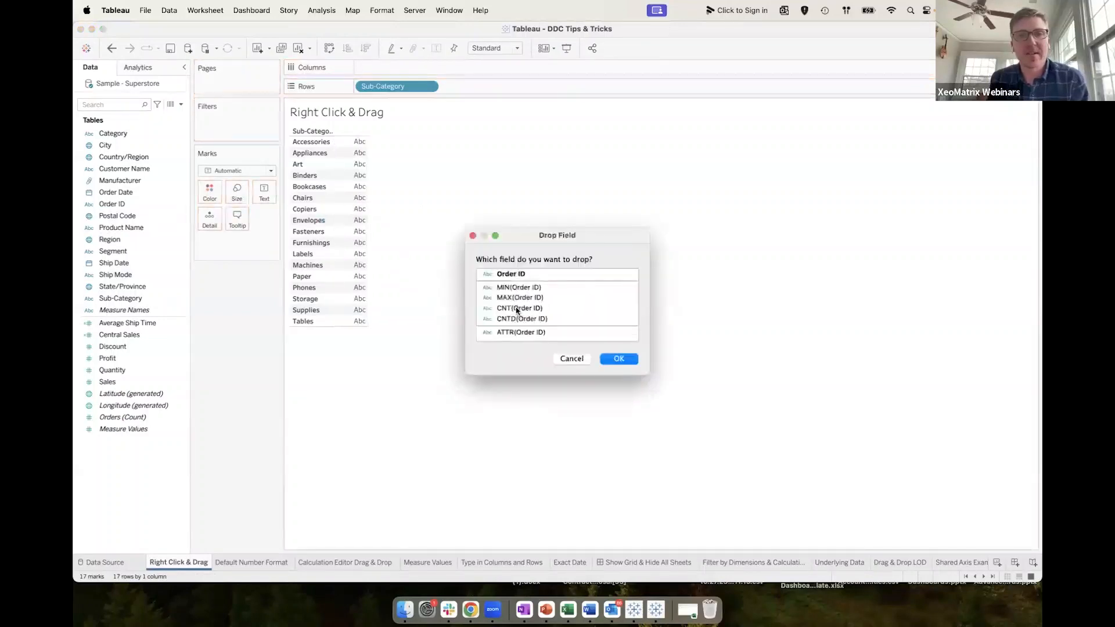
{"action": "left_click", "coordinate": [473, 237]}
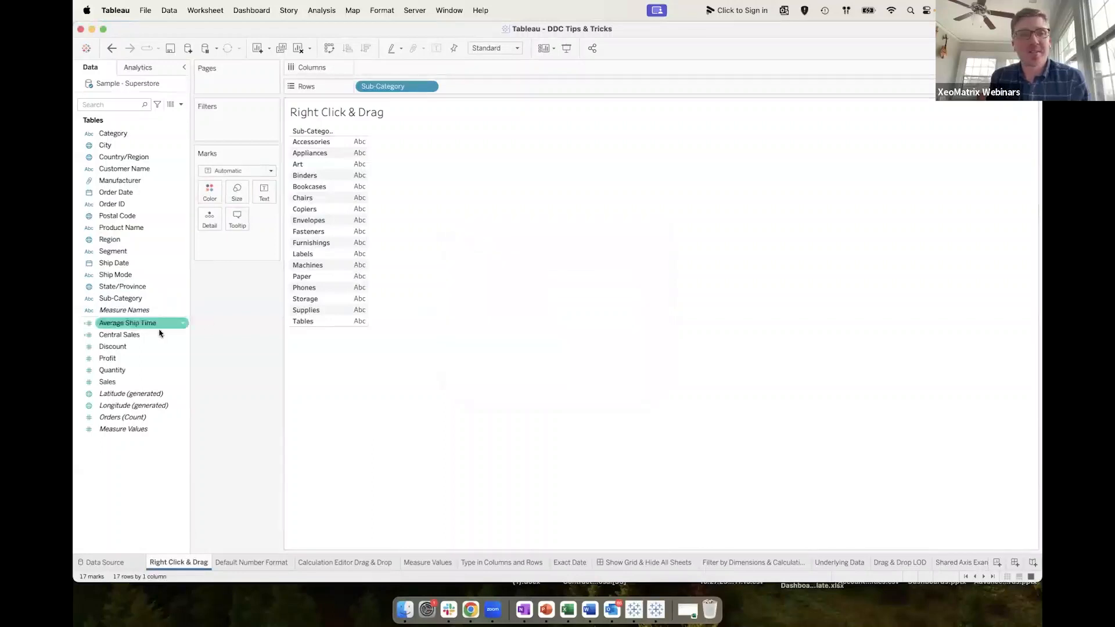
Add Sales to the sub-category table as an average, AVG(Sales).
{"action": "left_click", "coordinate": [123, 383]}
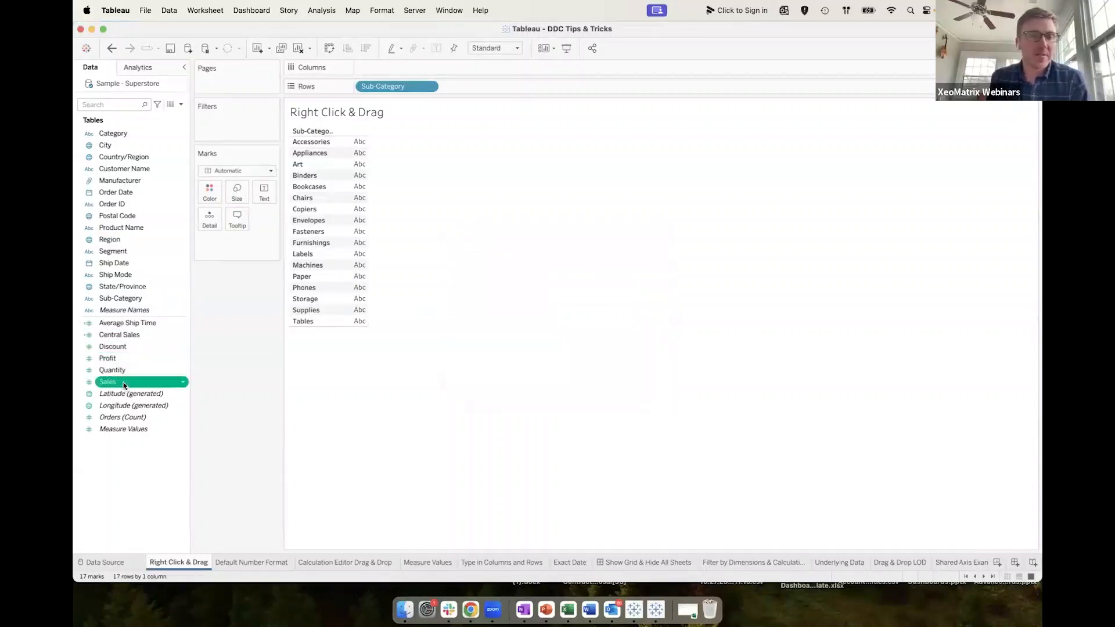
{"action": "left_click_drag", "start_coordinate": [123, 384], "coordinate": [358, 246]}
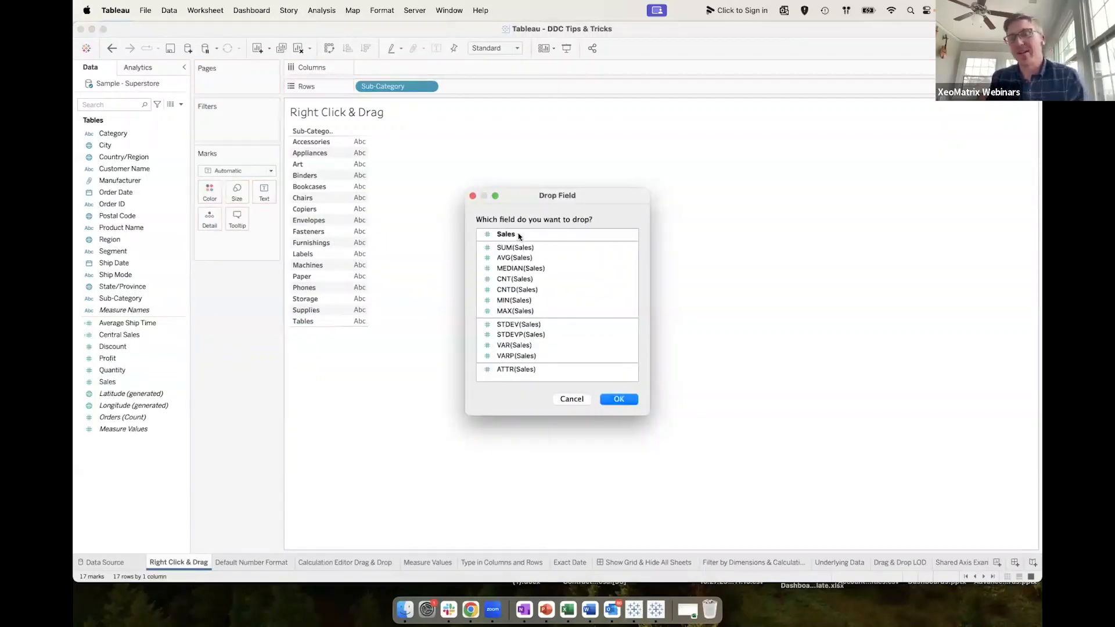
{"action": "left_click", "coordinate": [516, 248]}
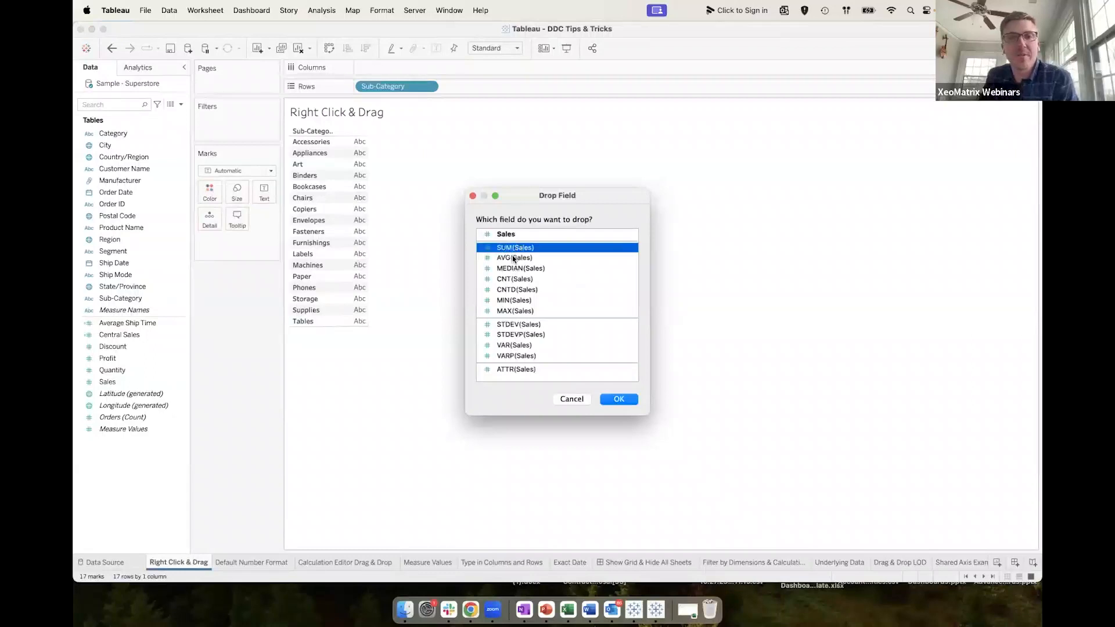
{"action": "left_click", "coordinate": [513, 258]}
{"action": "left_click", "coordinate": [617, 399]}
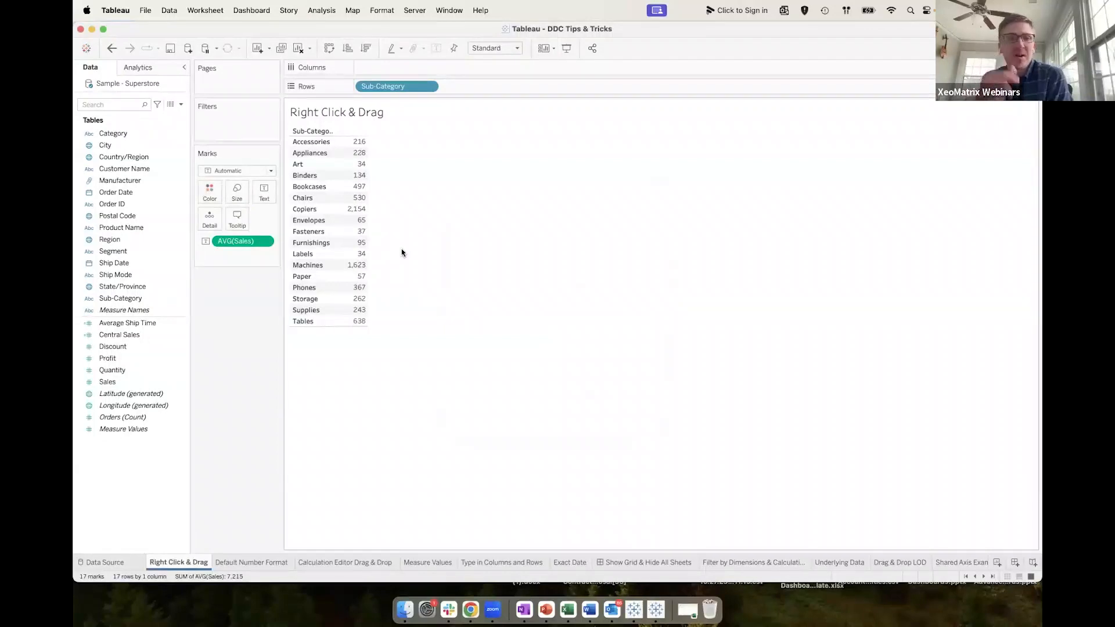
Clear the view by removing Sub-Category from Rows and the average Sales from the marks.
{"action": "left_click_drag", "start_coordinate": [390, 87], "coordinate": [193, 355]}
{"action": "left_click_drag", "start_coordinate": [244, 241], "coordinate": [213, 294]}
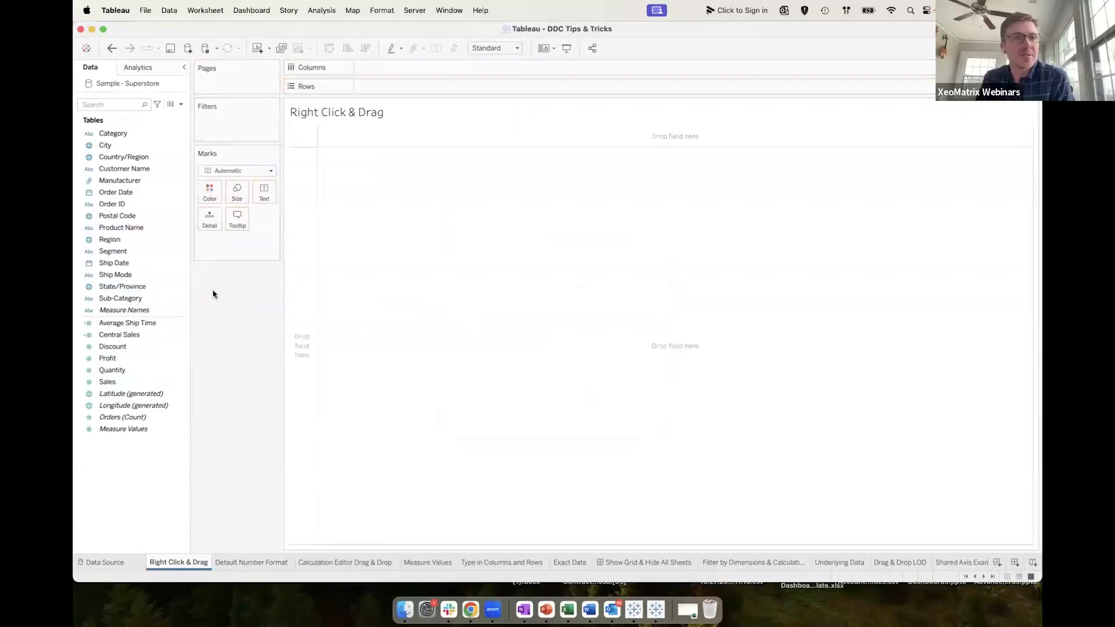
Place Order Date on Rows as Order Date (Discrete) and look through the listed dates.
{"action": "left_click", "coordinate": [126, 192]}
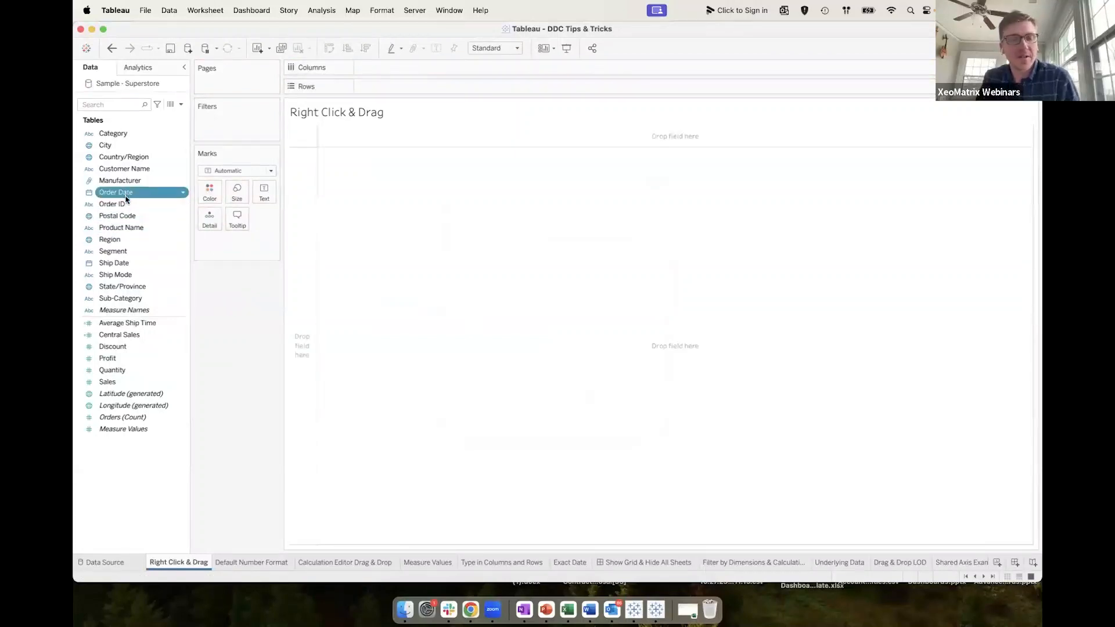
{"action": "left_click_drag", "start_coordinate": [126, 198], "coordinate": [411, 85]}
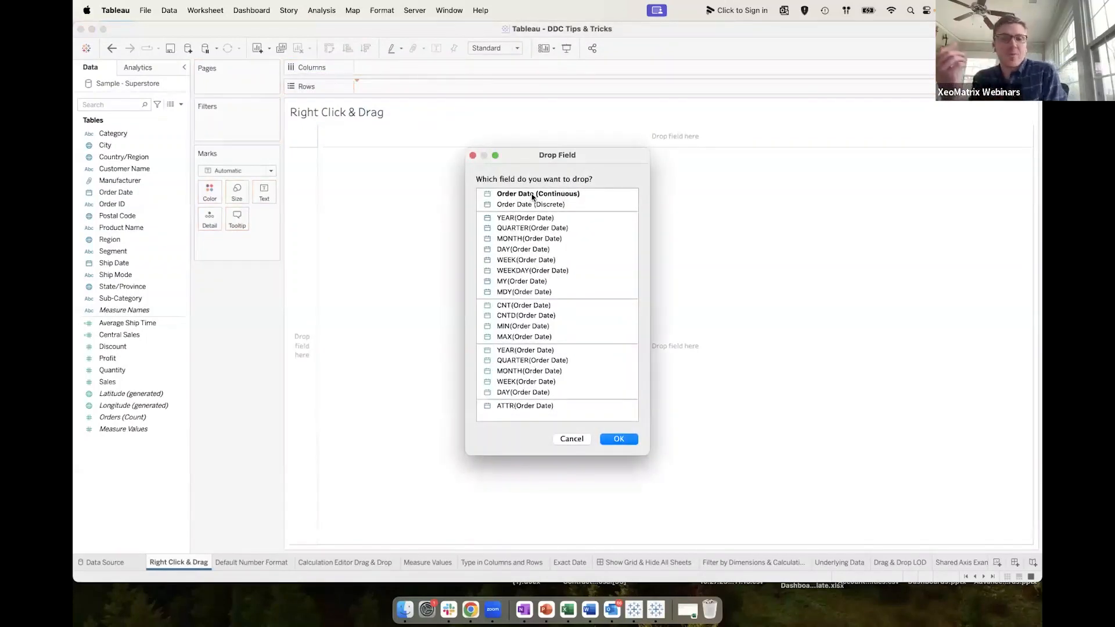
{"action": "left_click", "coordinate": [523, 218]}
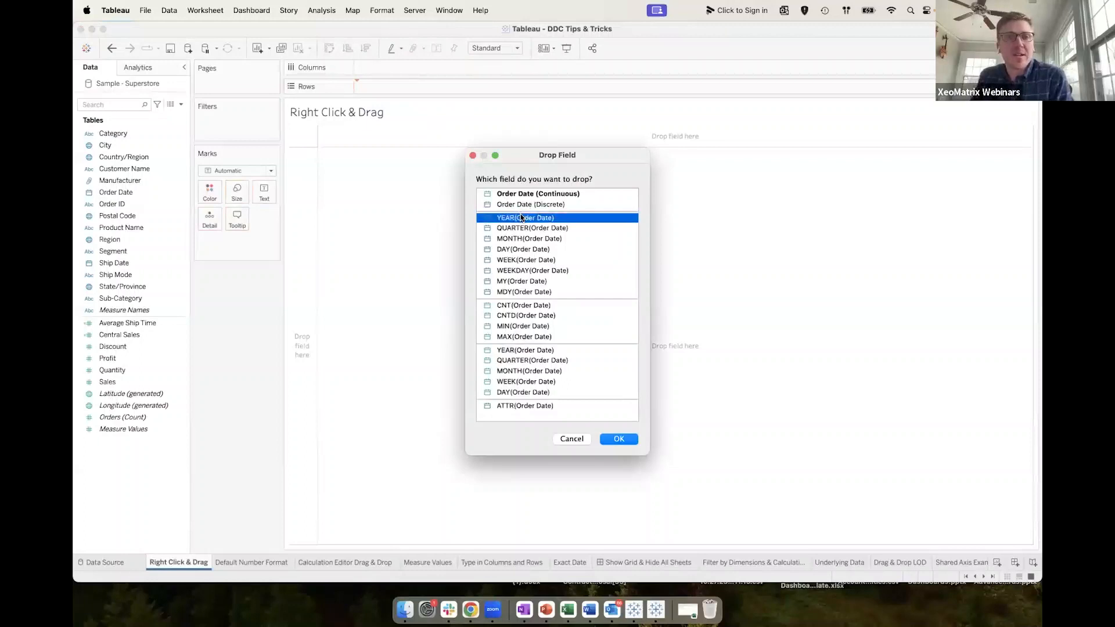
{"action": "left_click", "coordinate": [515, 281]}
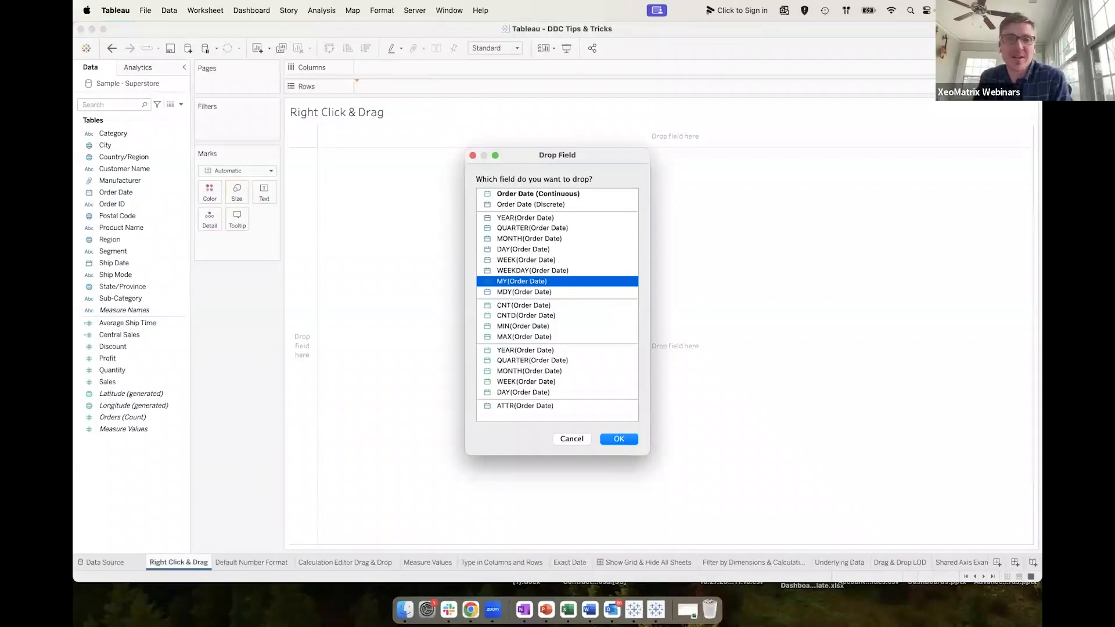
{"action": "left_click", "coordinate": [531, 205]}
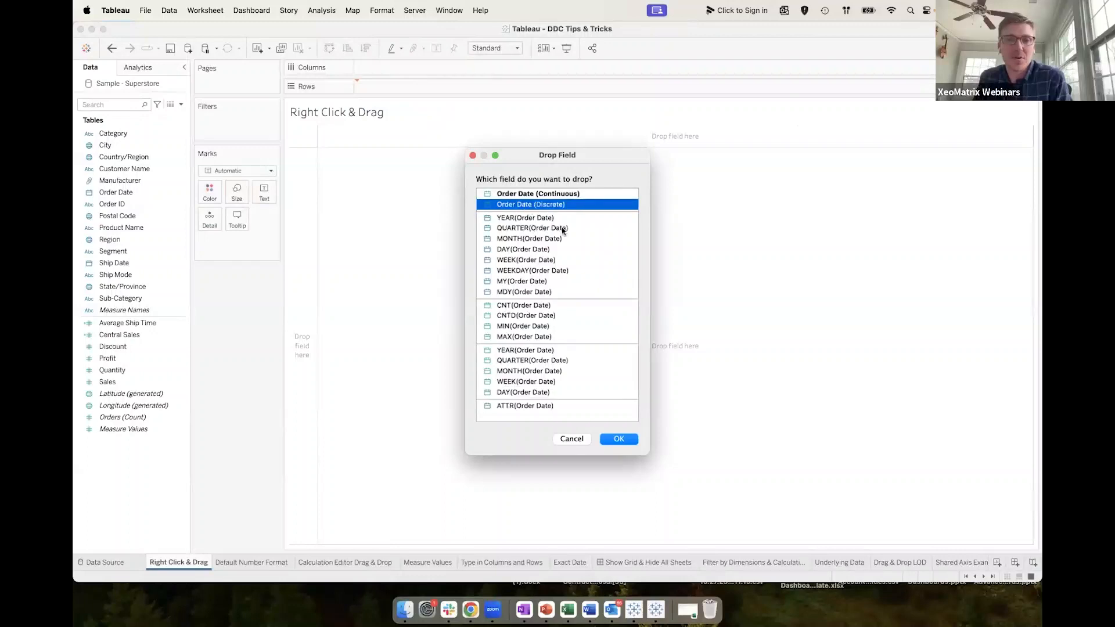
{"action": "left_click", "coordinate": [610, 435]}
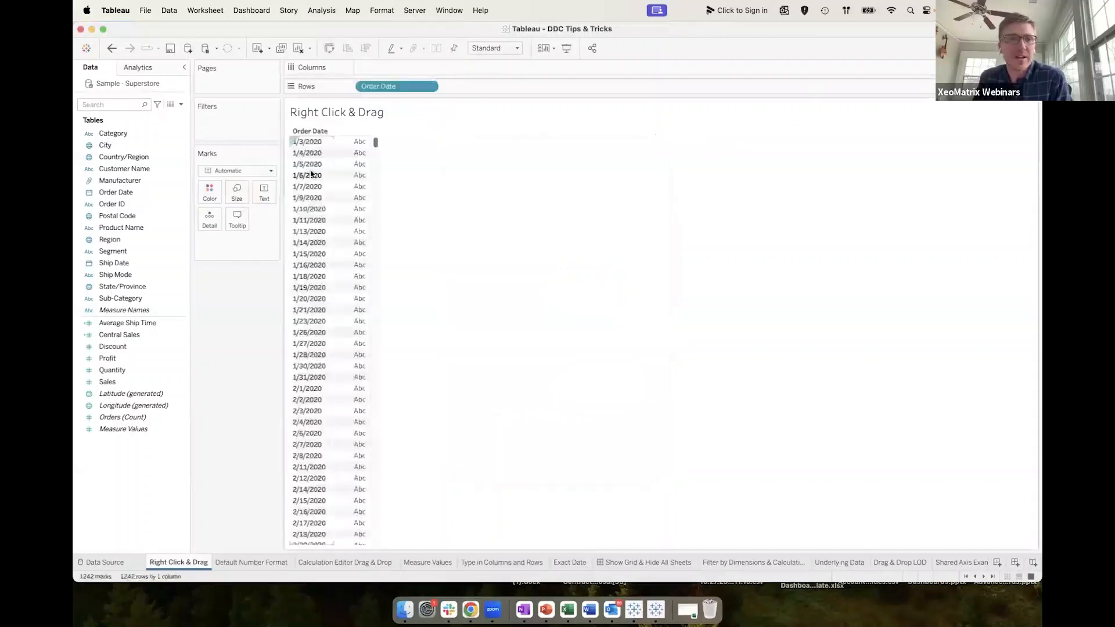
{"action": "scroll", "coordinate": [311, 172], "scroll_direction": "down", "scroll_amount": 20}
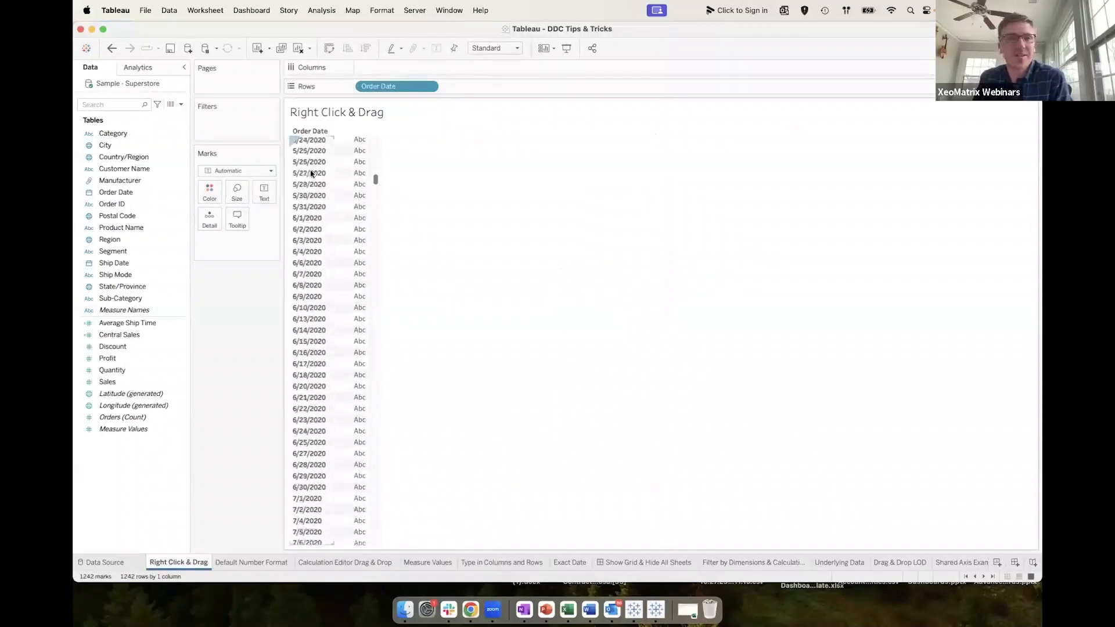
{"action": "scroll", "coordinate": [311, 173], "scroll_direction": "down", "scroll_amount": 10}
Replace Order Date on Rows with its default year version and convert that to a discrete Exact Date.
{"action": "left_click_drag", "start_coordinate": [385, 86], "coordinate": [197, 322]}
{"action": "left_click_drag", "start_coordinate": [115, 192], "coordinate": [447, 85]}
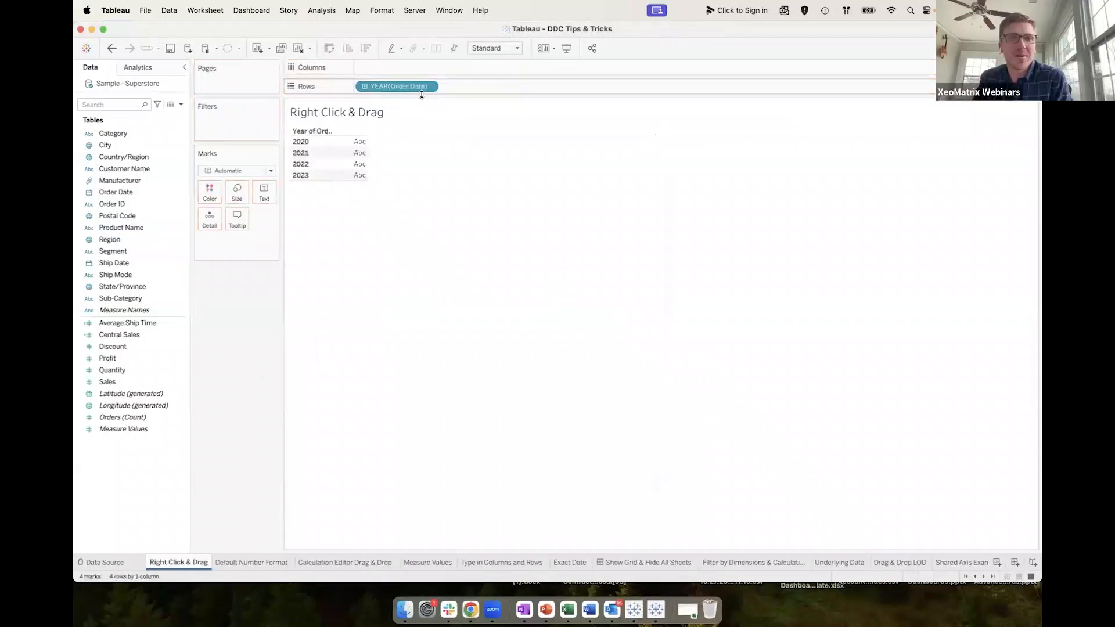
{"action": "left_click", "coordinate": [430, 86]}
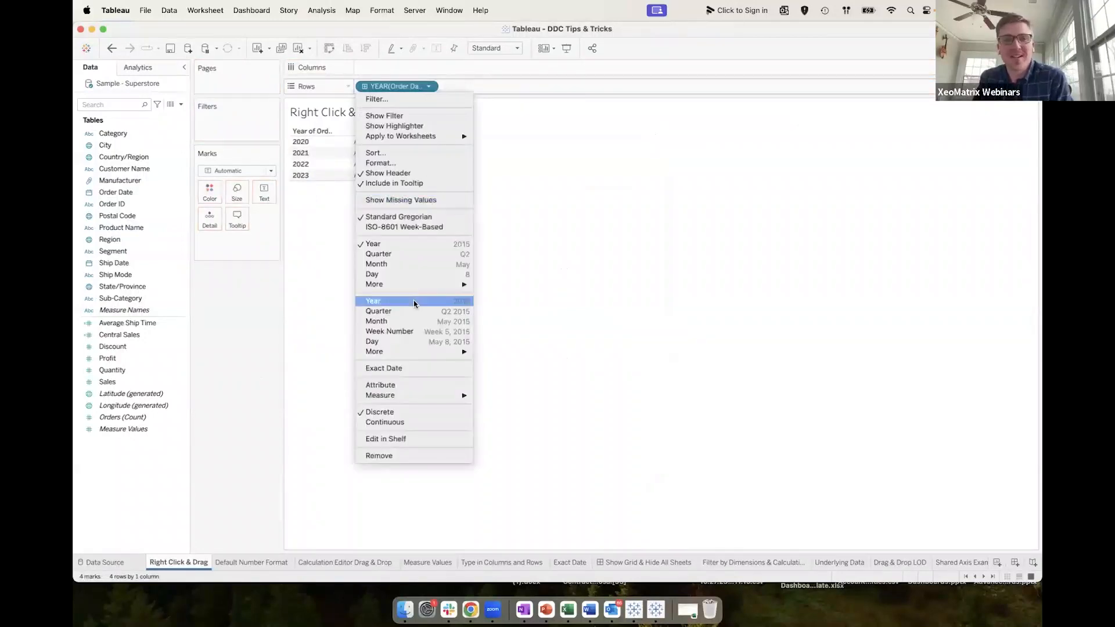
{"action": "left_click", "coordinate": [399, 368]}
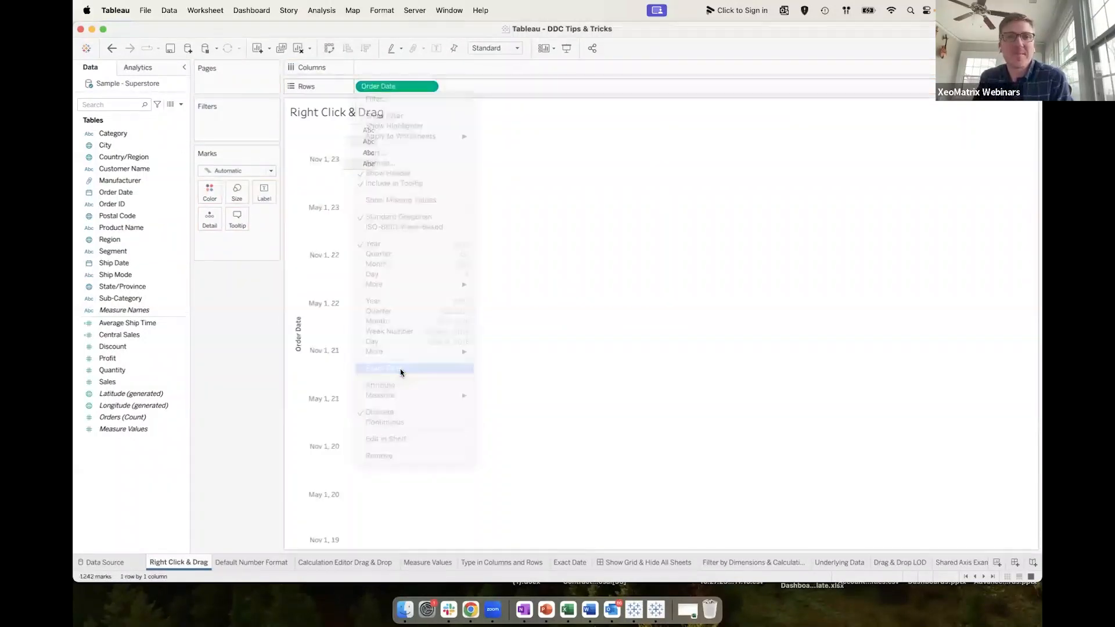
{"action": "left_click", "coordinate": [430, 86]}
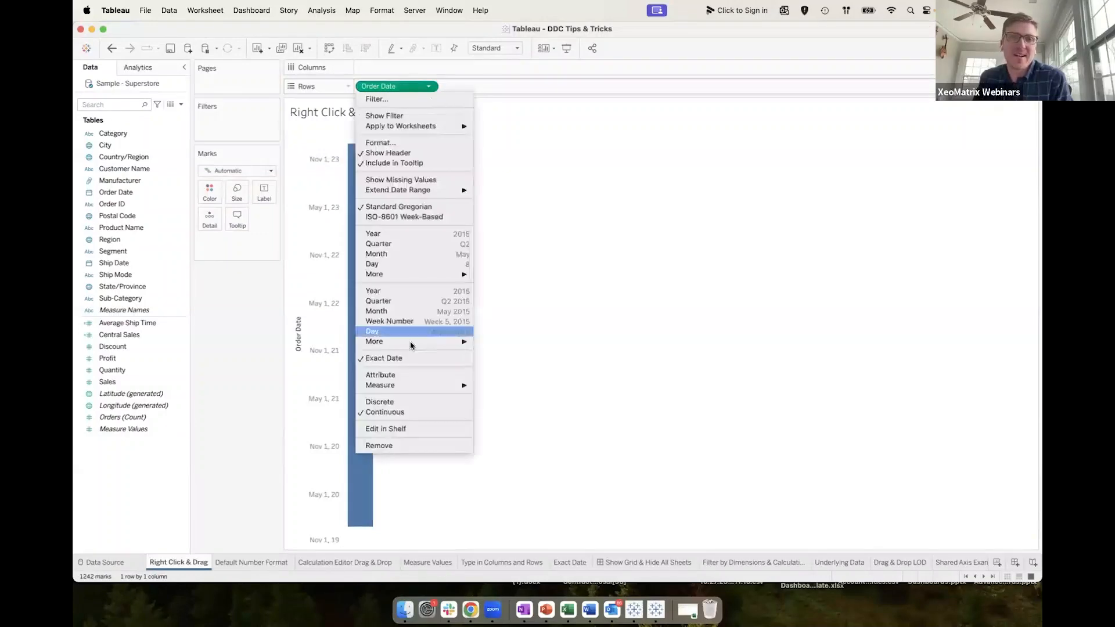
{"action": "left_click", "coordinate": [389, 402]}
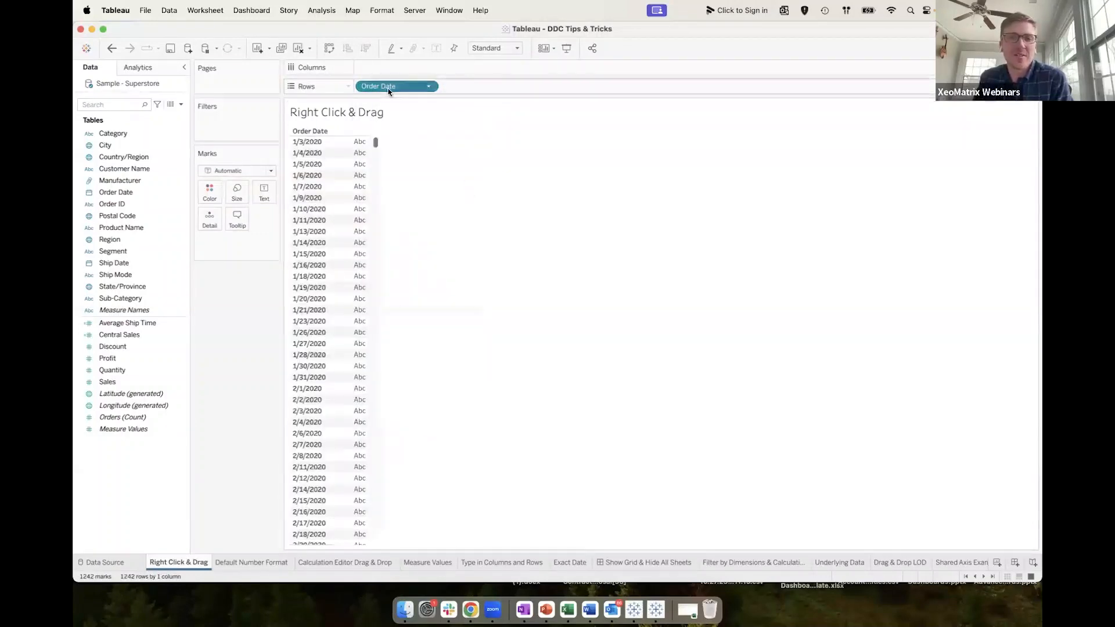
Remove Order Date from Rows and place it there again directly as Order Date (Discrete).
{"action": "left_click_drag", "start_coordinate": [377, 87], "coordinate": [203, 286]}
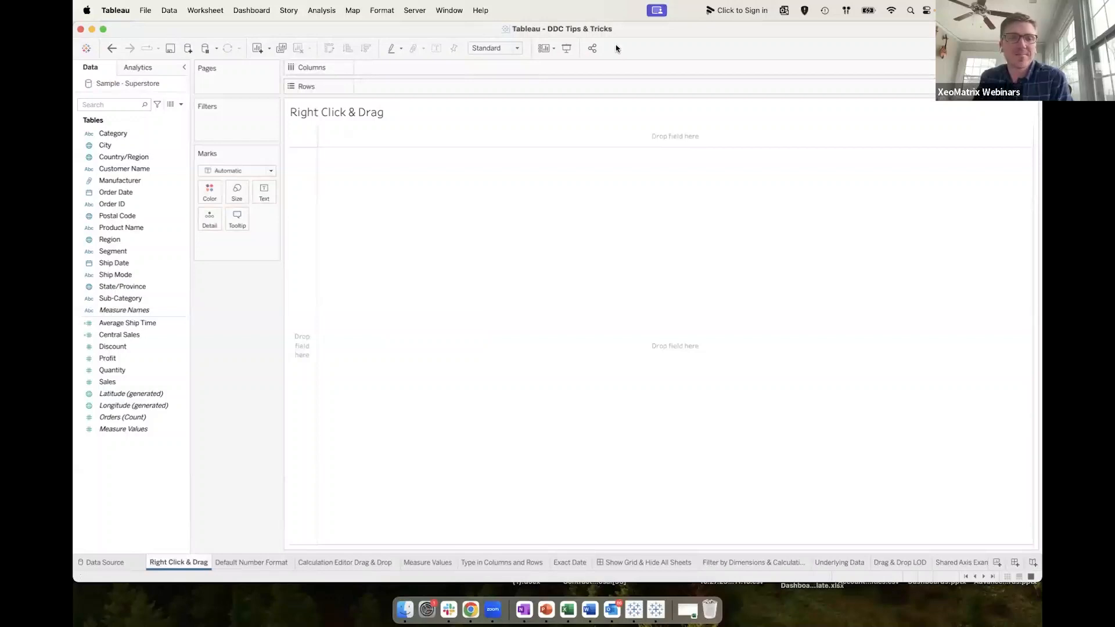
{"action": "left_click", "coordinate": [120, 193]}
{"action": "left_click_drag", "start_coordinate": [119, 194], "coordinate": [361, 86]}
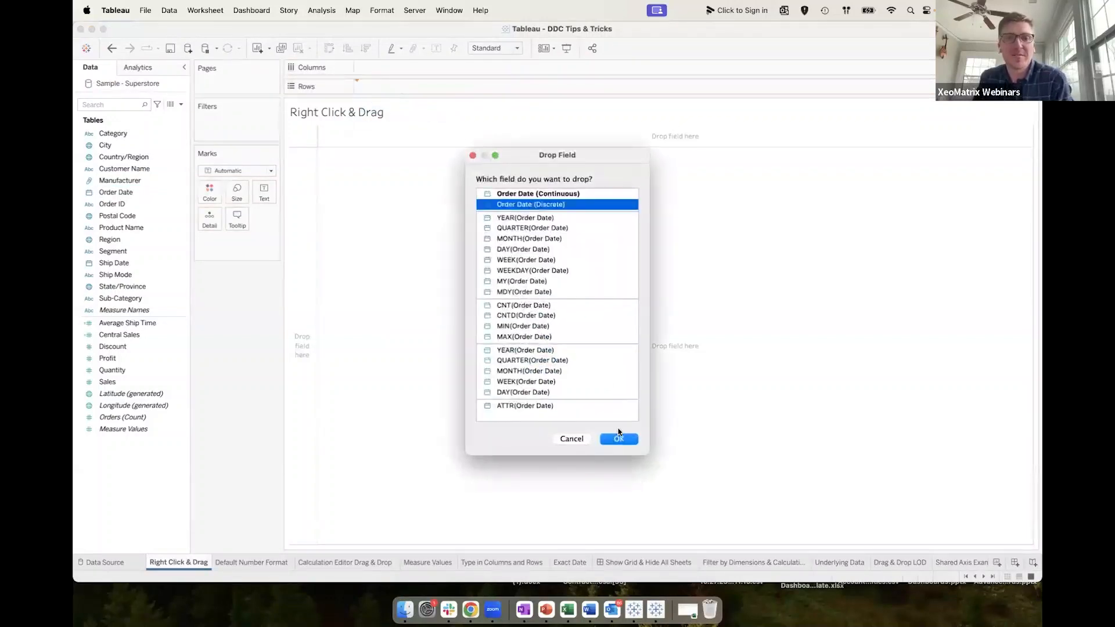
{"action": "left_click", "coordinate": [616, 437]}
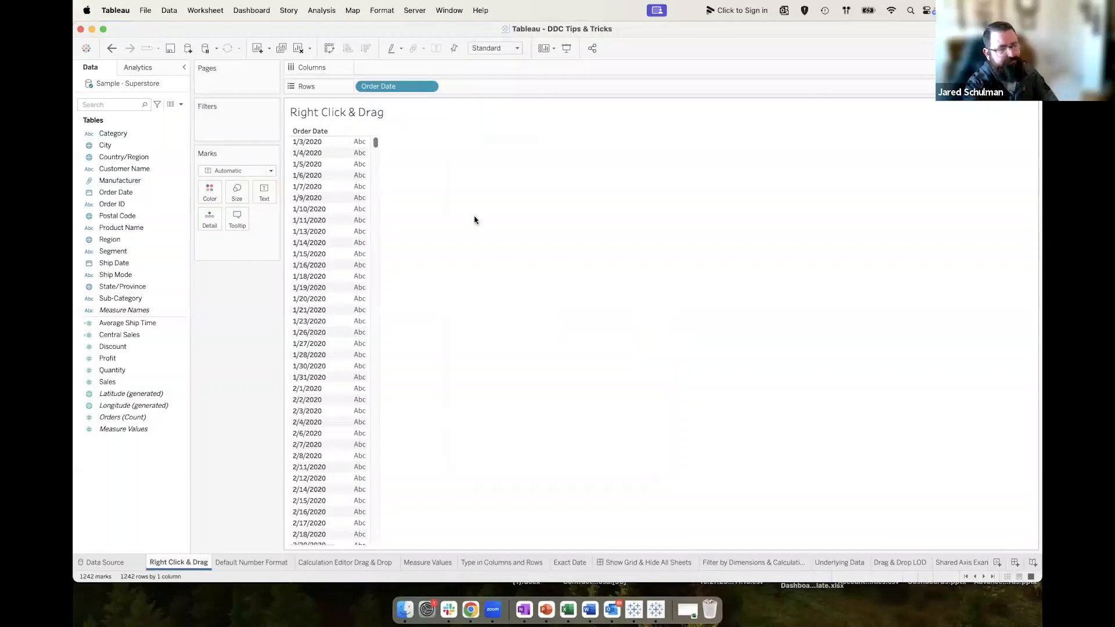
{"action": "left_click", "coordinate": [119, 227]}
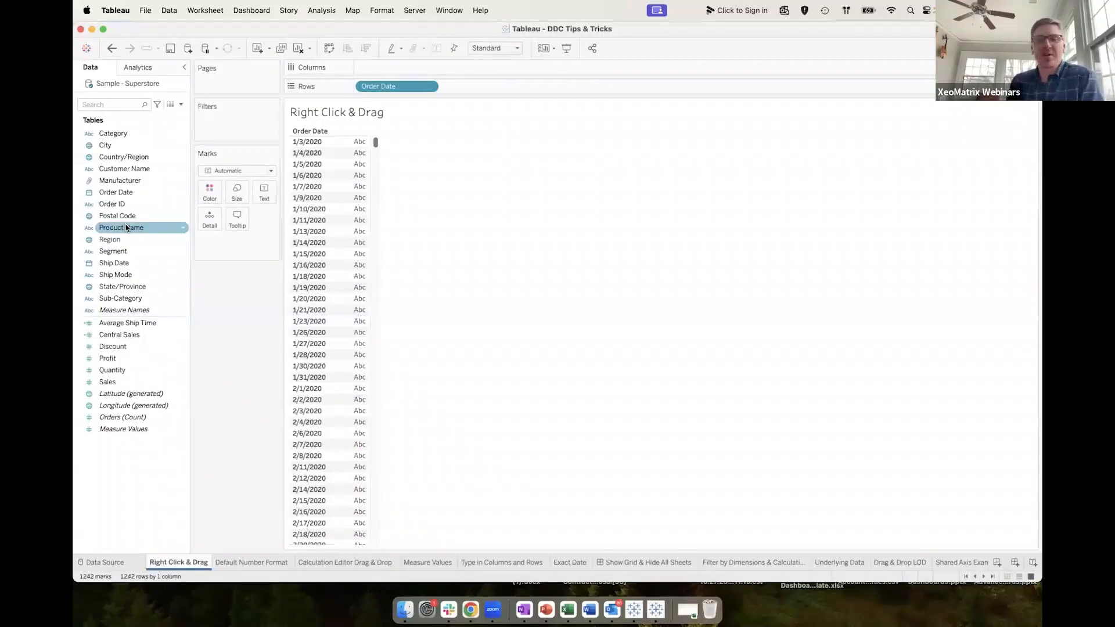
On the Default Number Format sheet, set Profit's default number format to Currency (Custom) with 0 decimal places.
{"action": "left_click", "coordinate": [247, 562]}
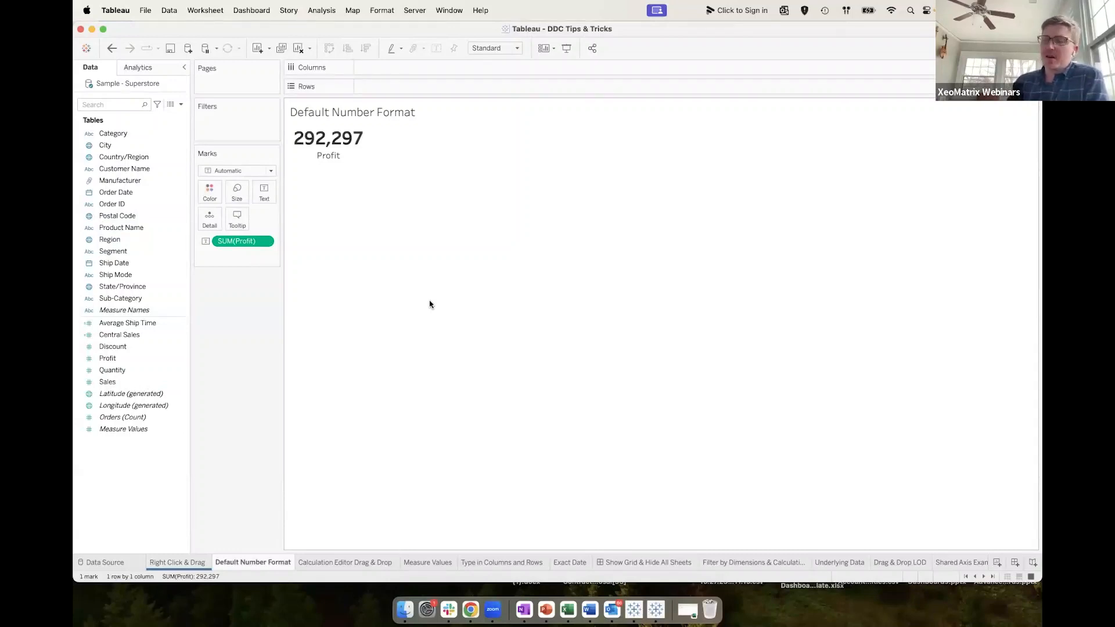
{"action": "mouse_move", "coordinate": [317, 145]}
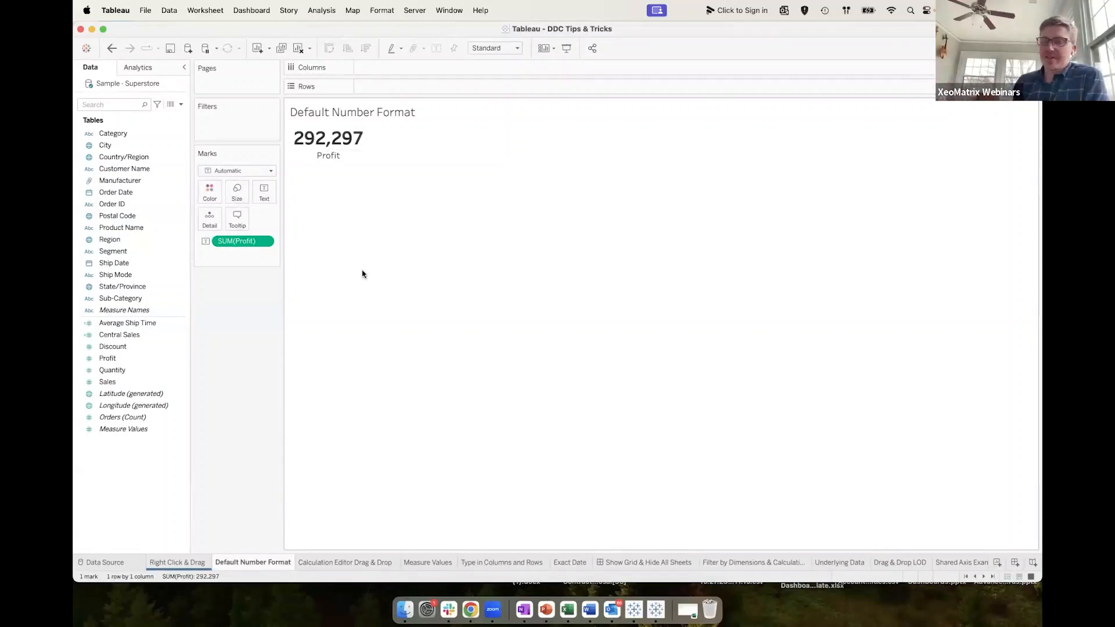
{"action": "left_click", "coordinate": [118, 357]}
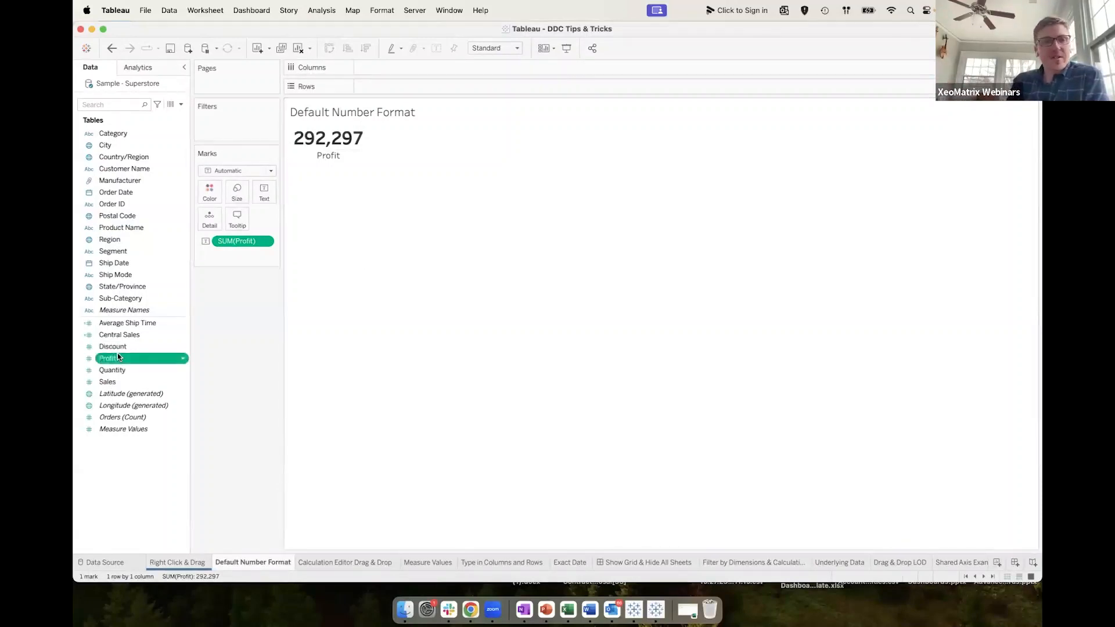
{"action": "right_click", "coordinate": [134, 364]}
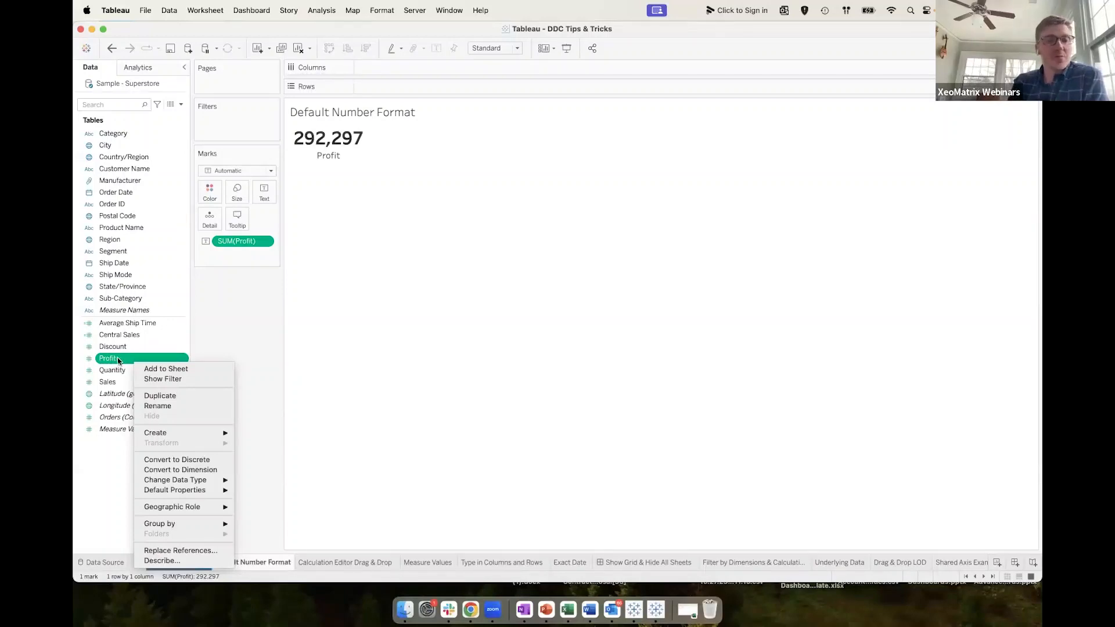
{"action": "mouse_move", "coordinate": [194, 492]}
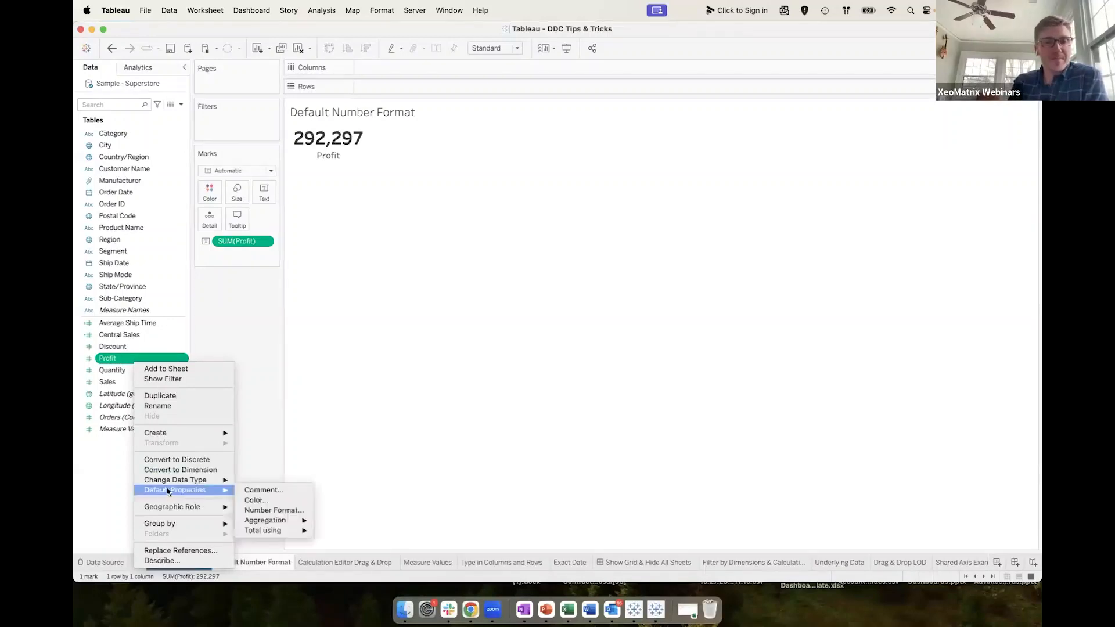
{"action": "left_click", "coordinate": [275, 511]}
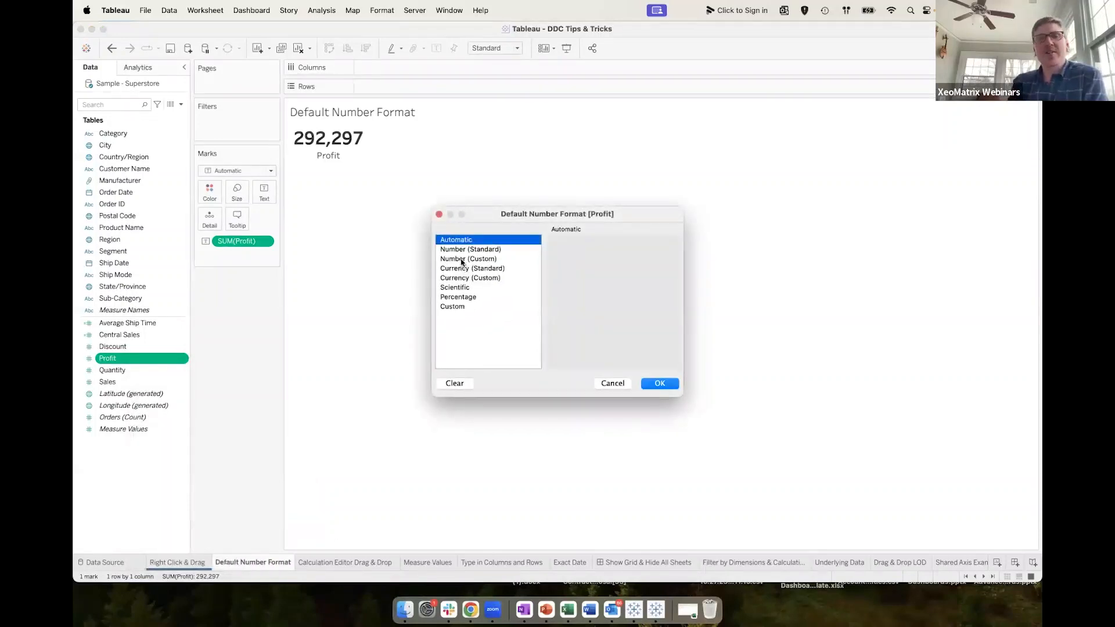
{"action": "left_click", "coordinate": [465, 278]}
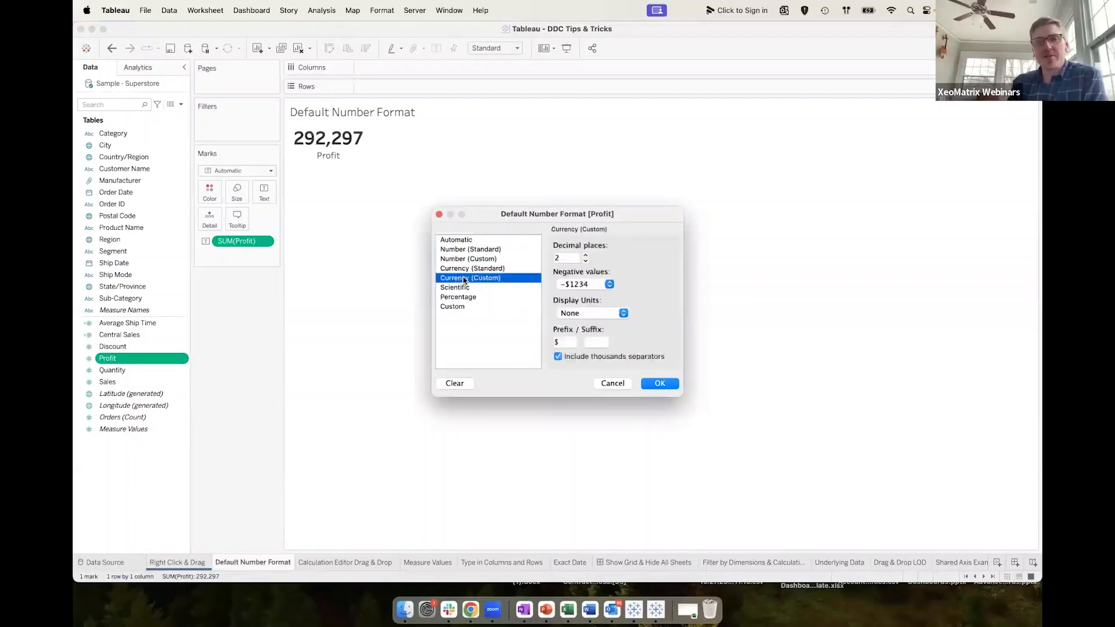
{"action": "left_click", "coordinate": [586, 261]}
{"action": "left_click", "coordinate": [585, 261]}
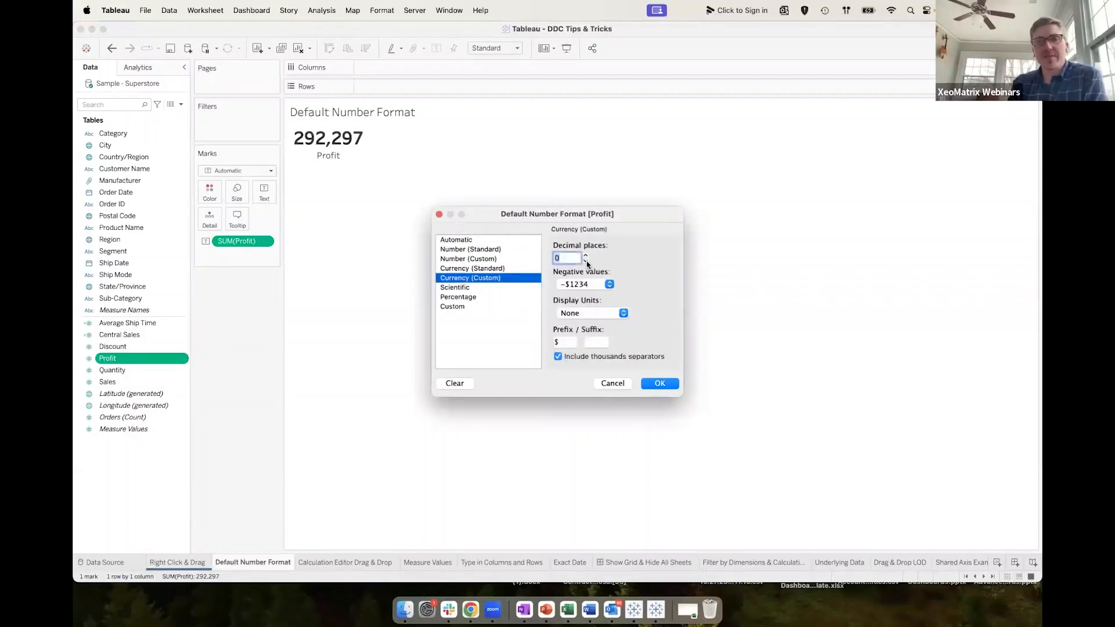
{"action": "left_click", "coordinate": [654, 383]}
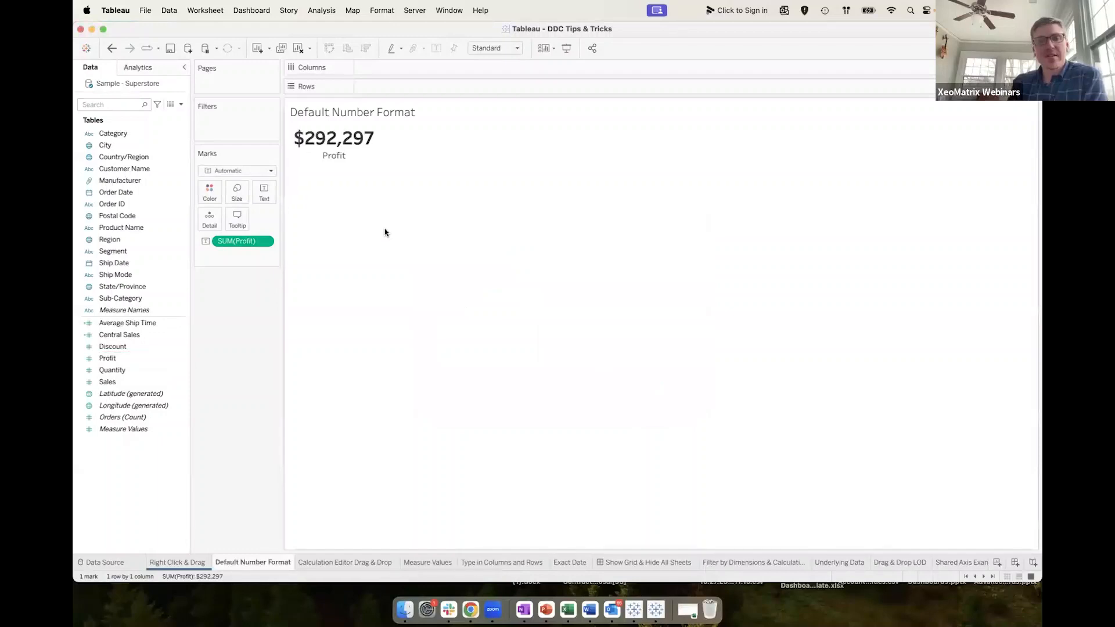
Insert a new worksheet after Right Click & Drag and place Profit on Text to show it in its default format.
{"action": "right_click", "coordinate": [192, 562]}
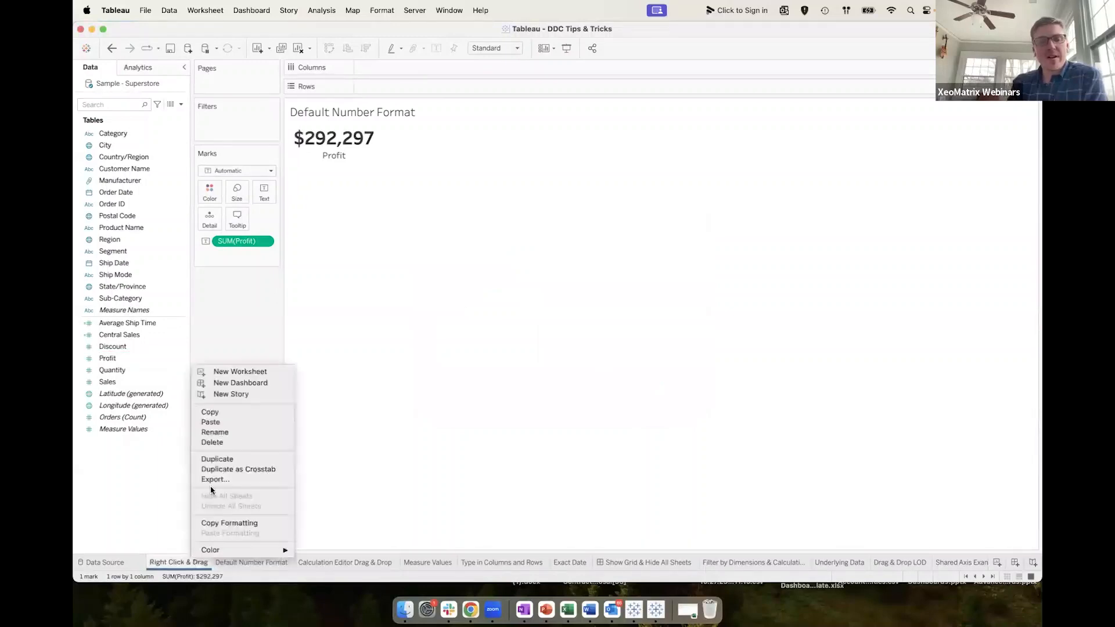
{"action": "left_click", "coordinate": [232, 371]}
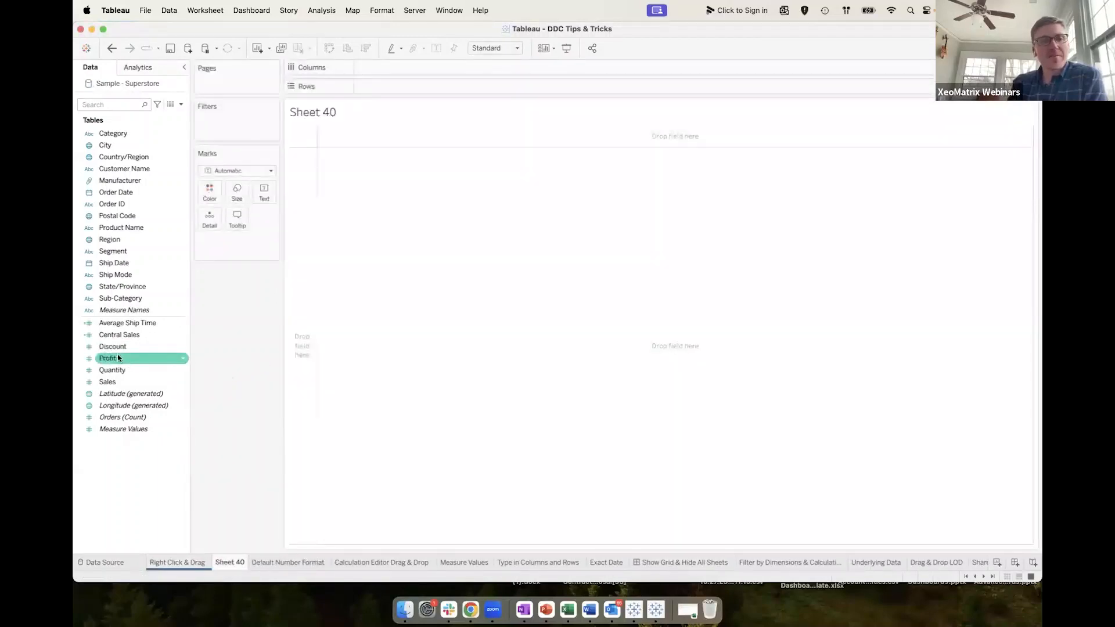
{"action": "left_click_drag", "start_coordinate": [118, 358], "coordinate": [263, 194]}
{"action": "mouse_move", "coordinate": [305, 135]}
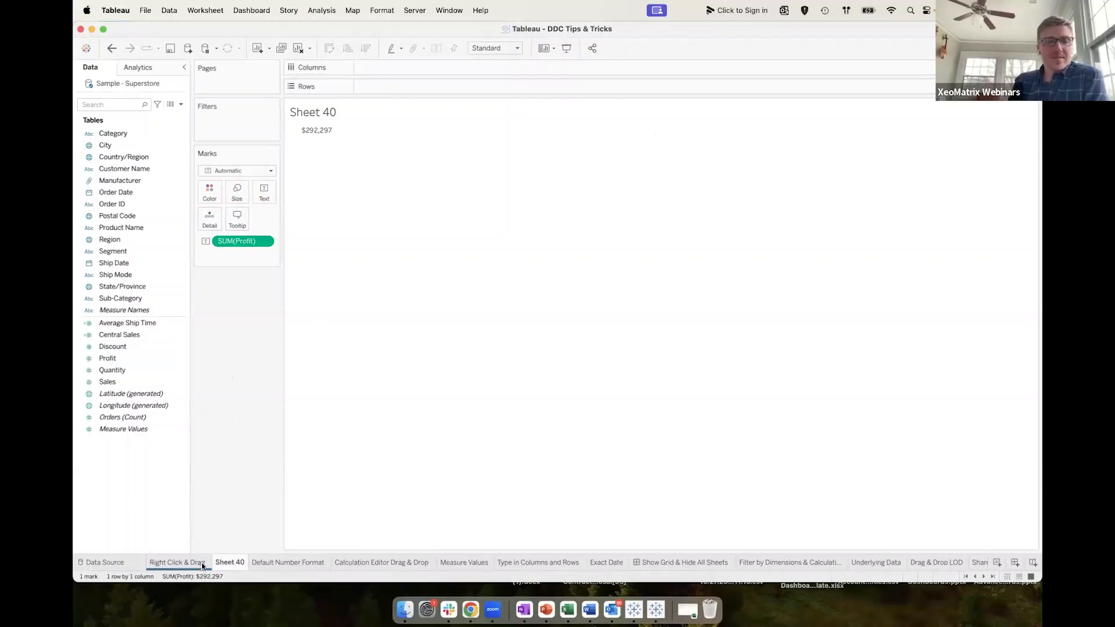
On the Calculation Editor Drag & Drop sheet, open the Central Sales calculation for editing and move the editor clear of the table.
{"action": "left_click", "coordinate": [350, 563]}
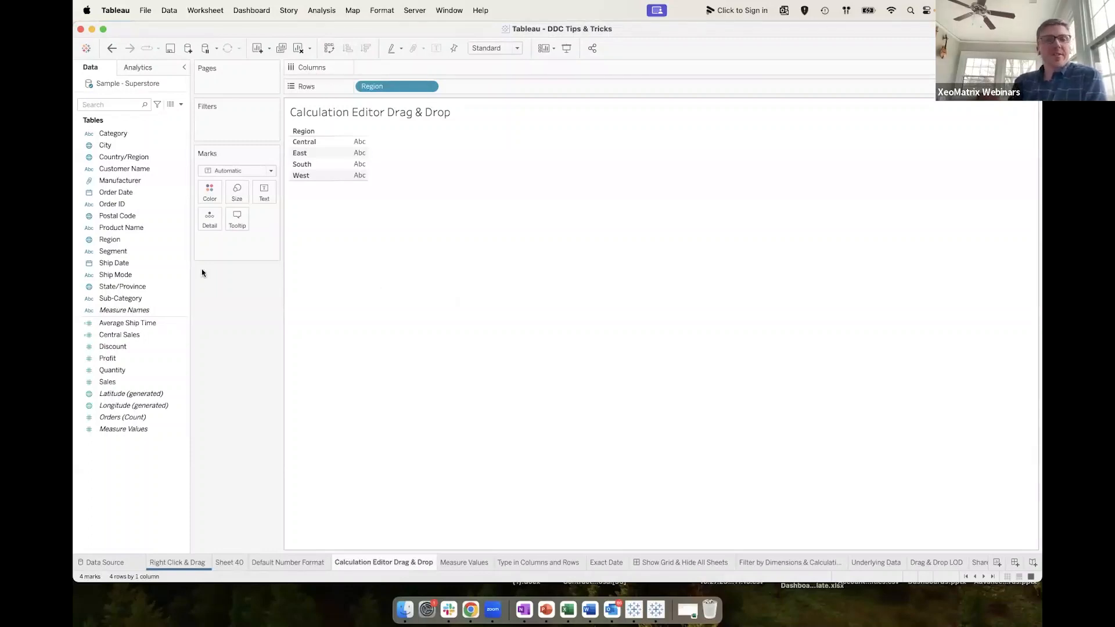
{"action": "left_click", "coordinate": [151, 367]}
{"action": "left_click", "coordinate": [139, 335]}
{"action": "right_click", "coordinate": [143, 335]}
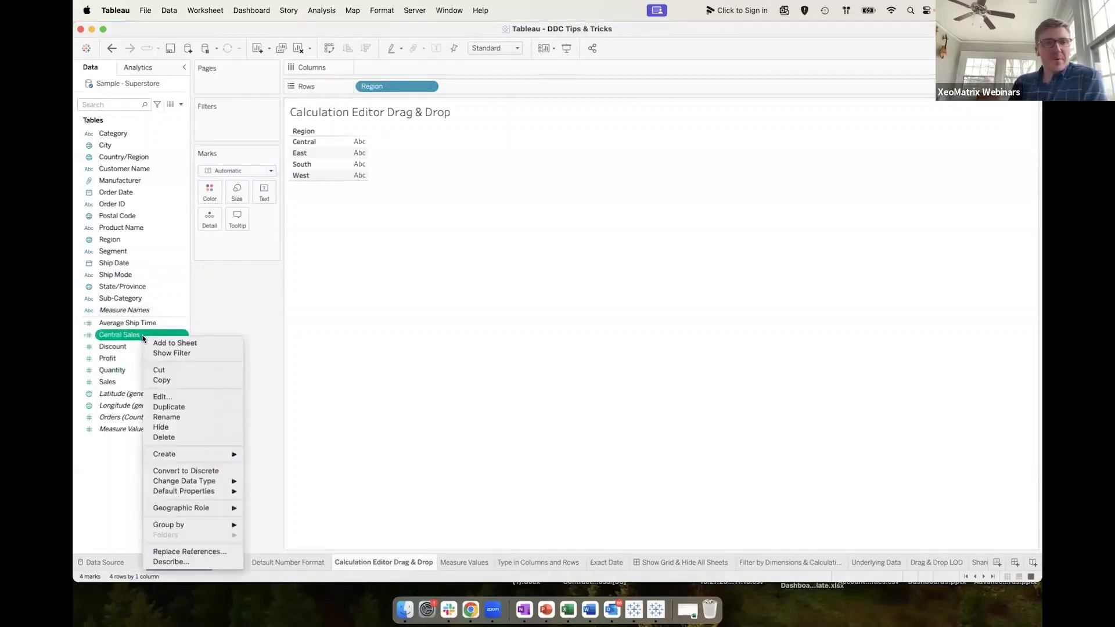
{"action": "left_click", "coordinate": [179, 397]}
{"action": "left_click_drag", "start_coordinate": [632, 244], "coordinate": [523, 239]}
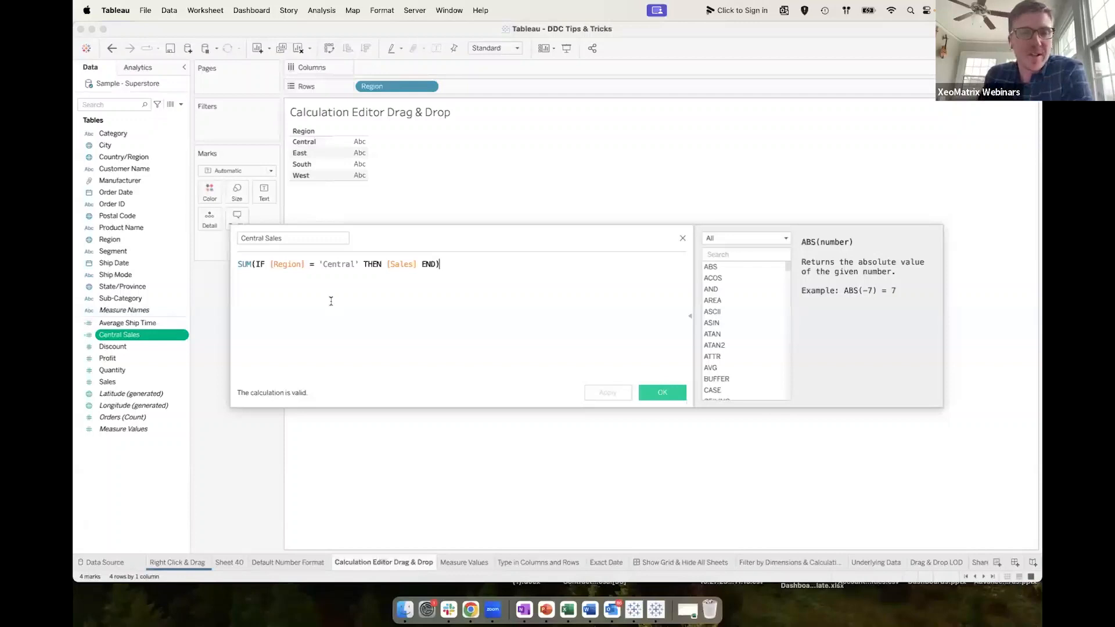
Try the full Central Sales formula and Sales as measures in the Region table, and undo both additions.
{"action": "left_click_drag", "start_coordinate": [442, 264], "coordinate": [236, 264]}
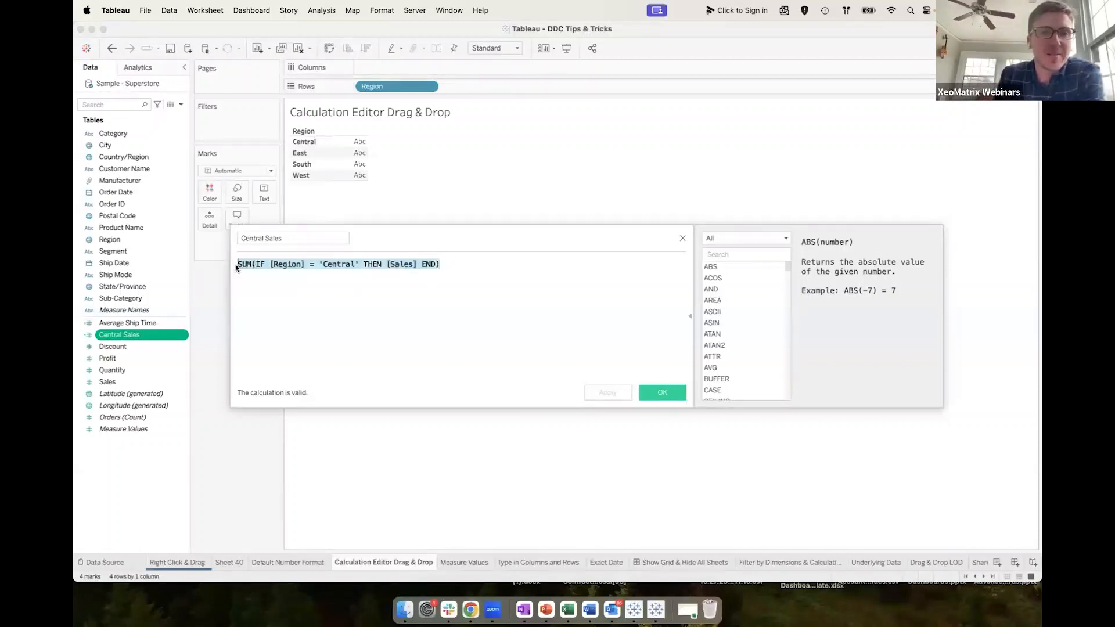
{"action": "left_click_drag", "start_coordinate": [337, 268], "coordinate": [354, 150]}
{"action": "mouse_move", "coordinate": [347, 145]}
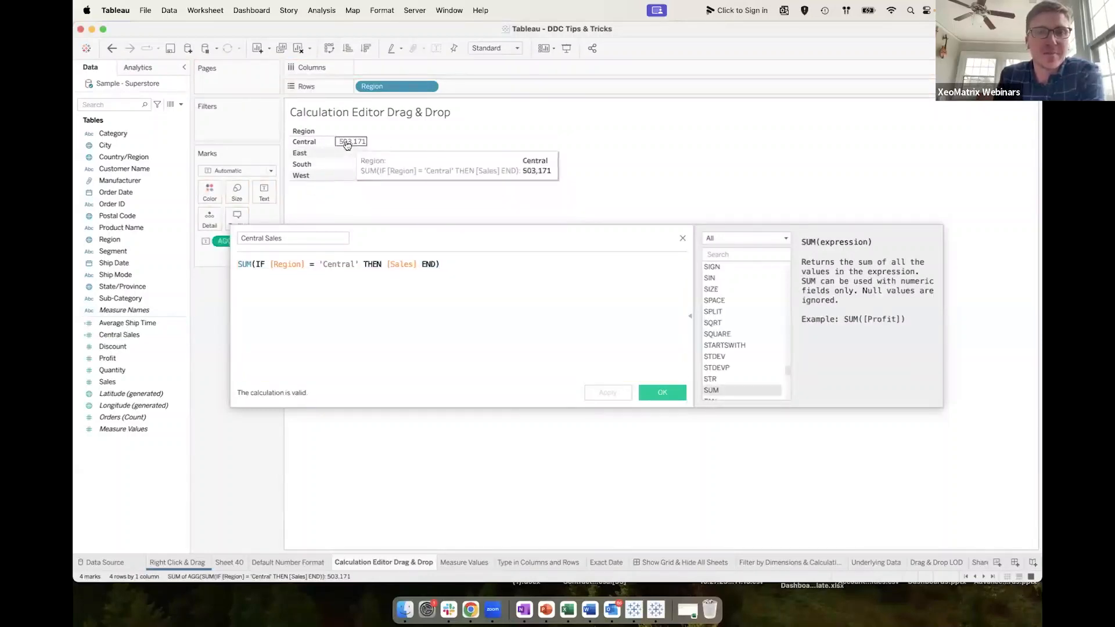
{"action": "left_click_drag", "start_coordinate": [111, 378], "coordinate": [360, 155]}
{"action": "mouse_move", "coordinate": [389, 156]}
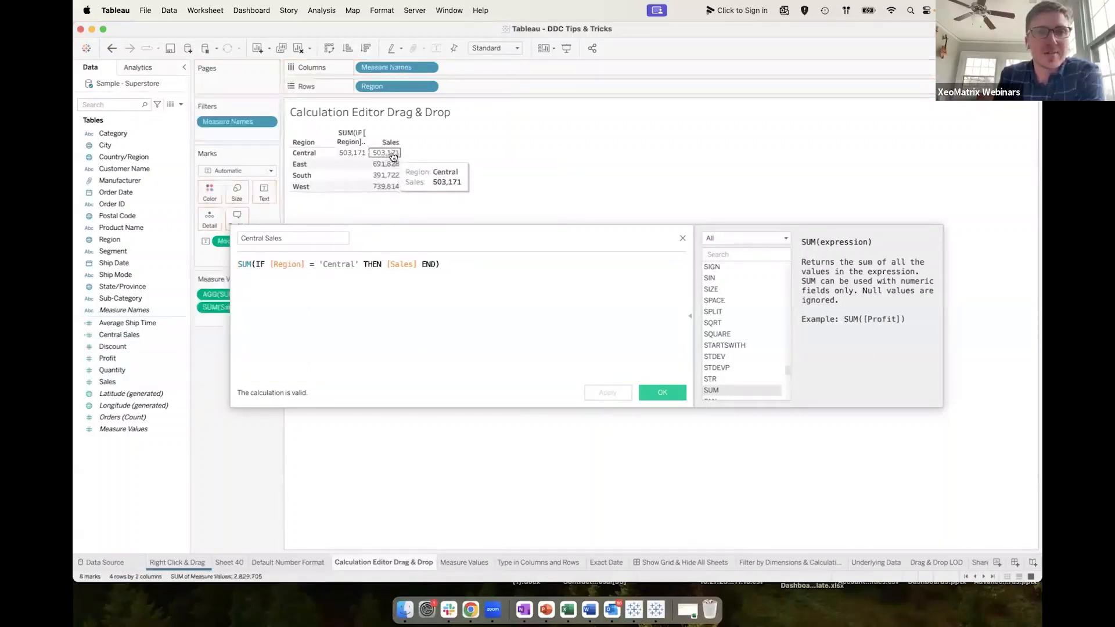
{"action": "mouse_move", "coordinate": [350, 154]}
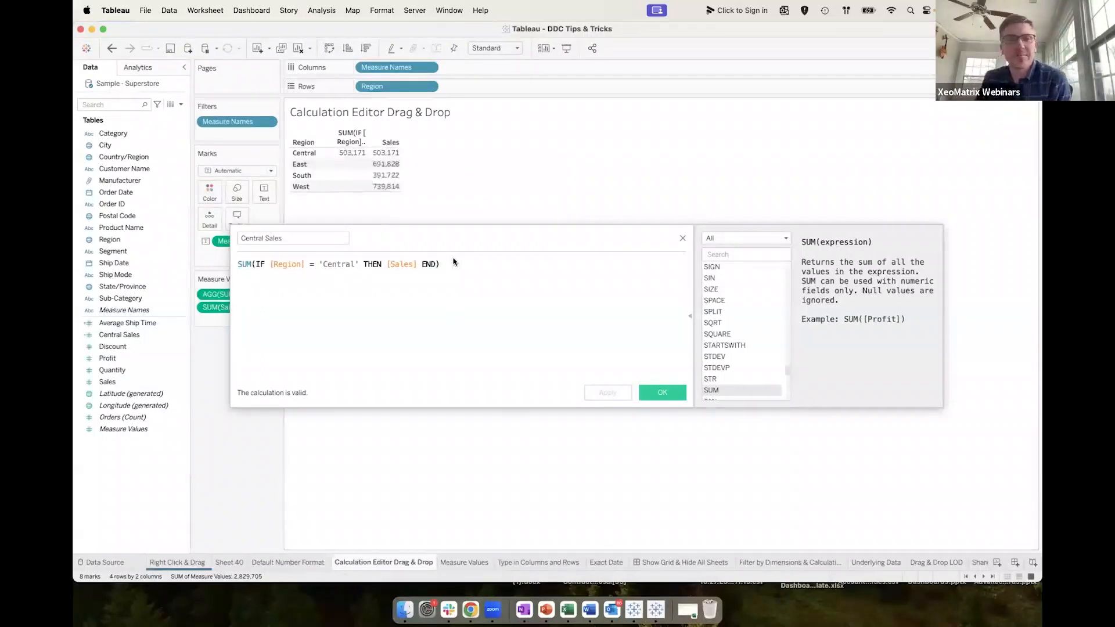
{"action": "left_click", "coordinate": [116, 49]}
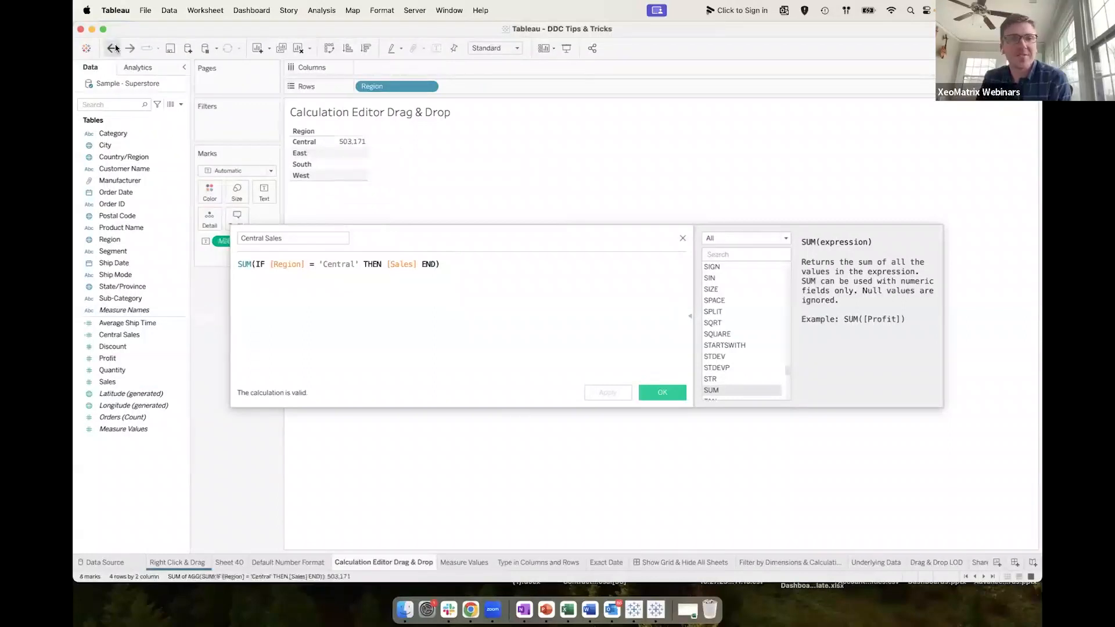
{"action": "left_click", "coordinate": [116, 49]}
Place the whole Central Sales formula in the Region table again, undo it and close the calculation editor.
{"action": "left_click_drag", "start_coordinate": [443, 265], "coordinate": [230, 254]}
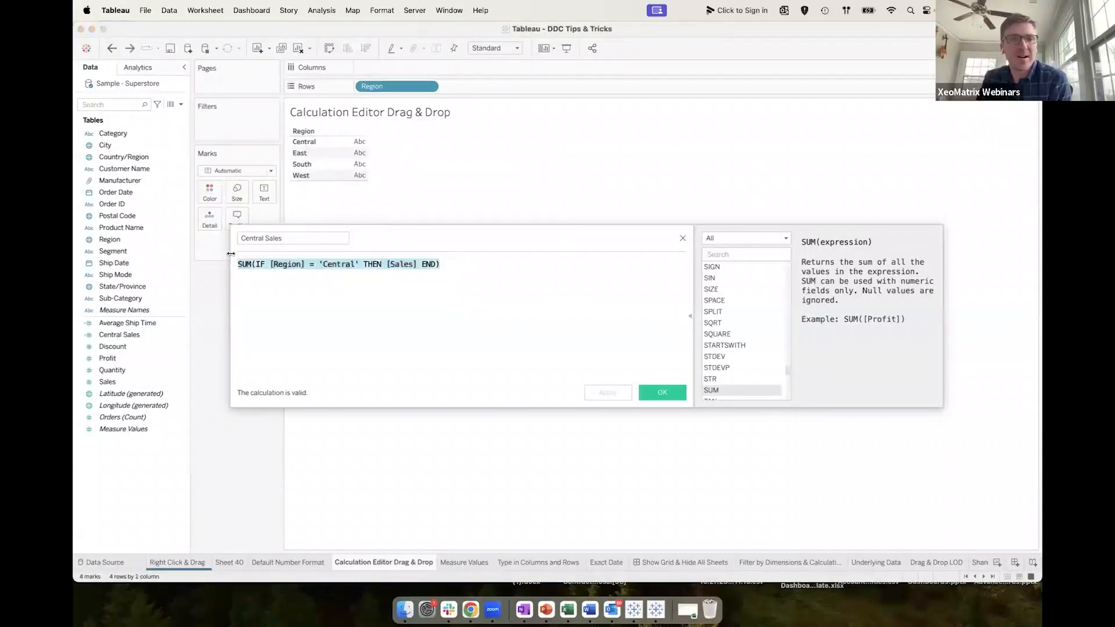
{"action": "left_click_drag", "start_coordinate": [325, 264], "coordinate": [356, 170]}
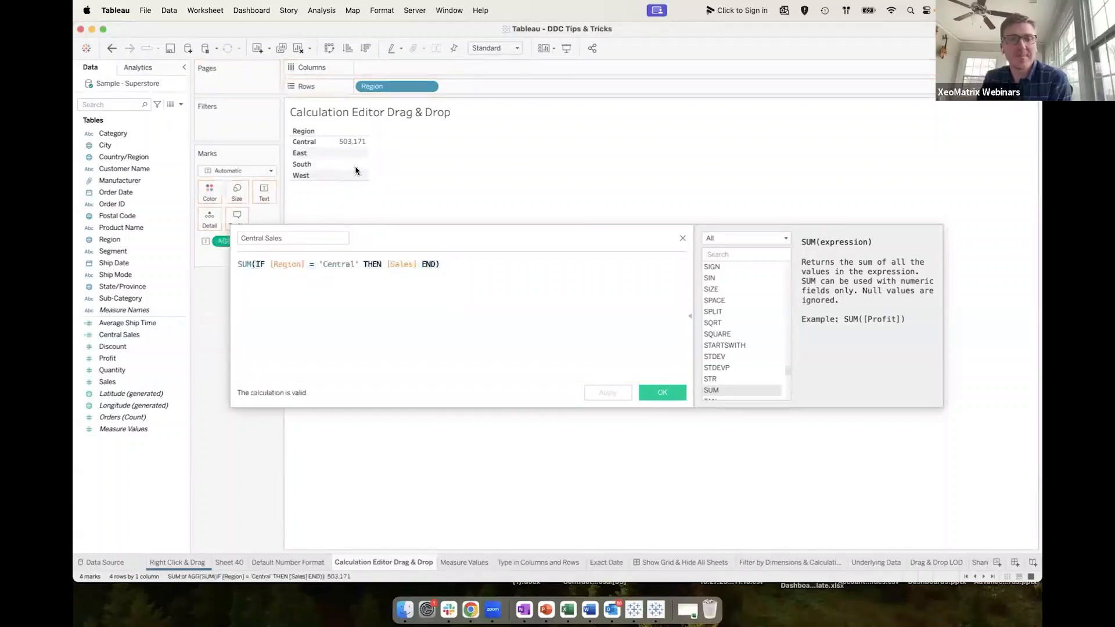
{"action": "left_click", "coordinate": [473, 279]}
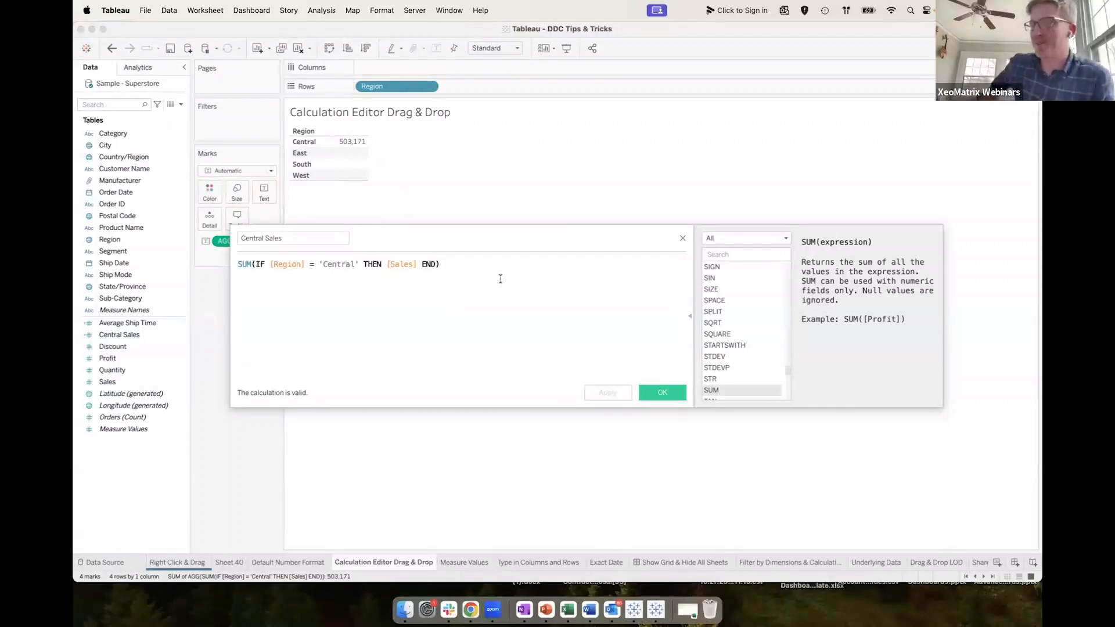
{"action": "left_click", "coordinate": [113, 49]}
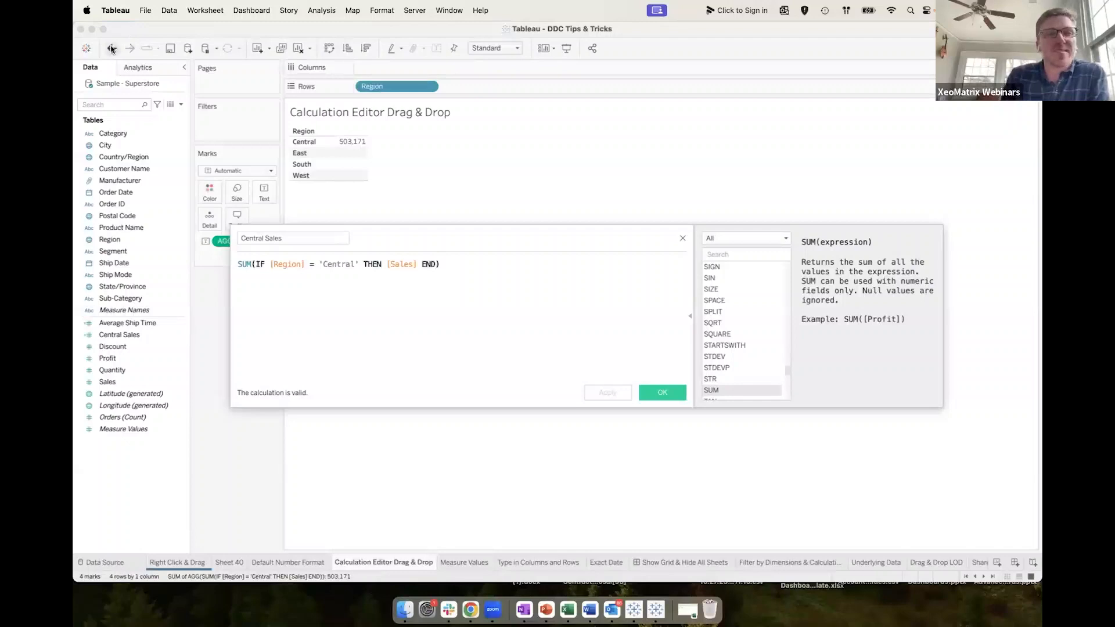
{"action": "left_click", "coordinate": [682, 239]}
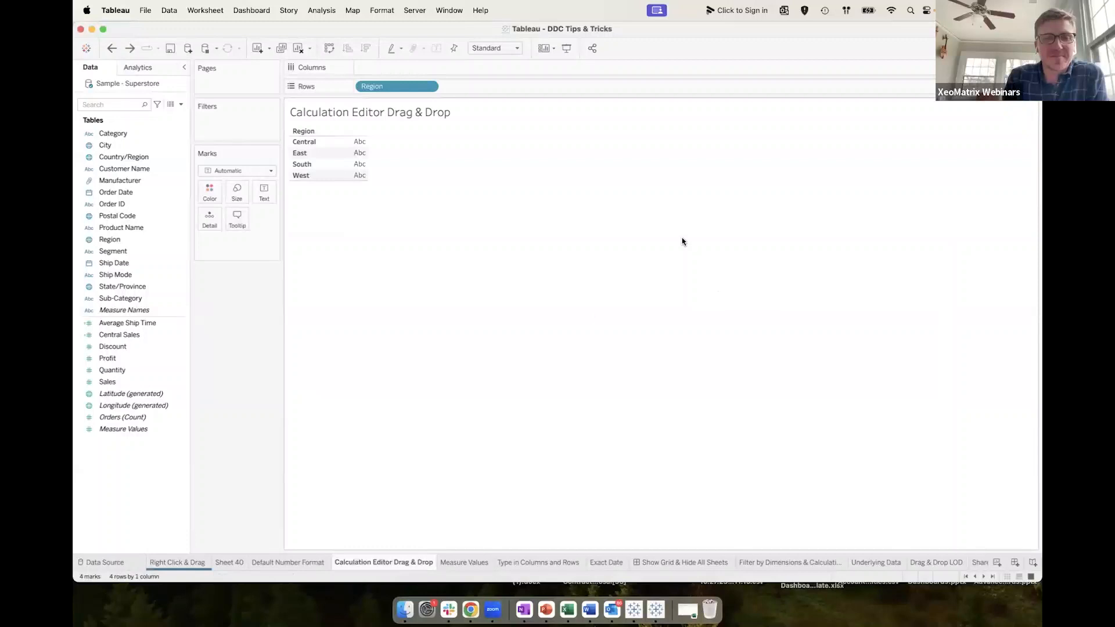
On the Measure Values sheet, place Measure Values on the Sales numbers to give the column a header, and undo it.
{"action": "left_click", "coordinate": [447, 563]}
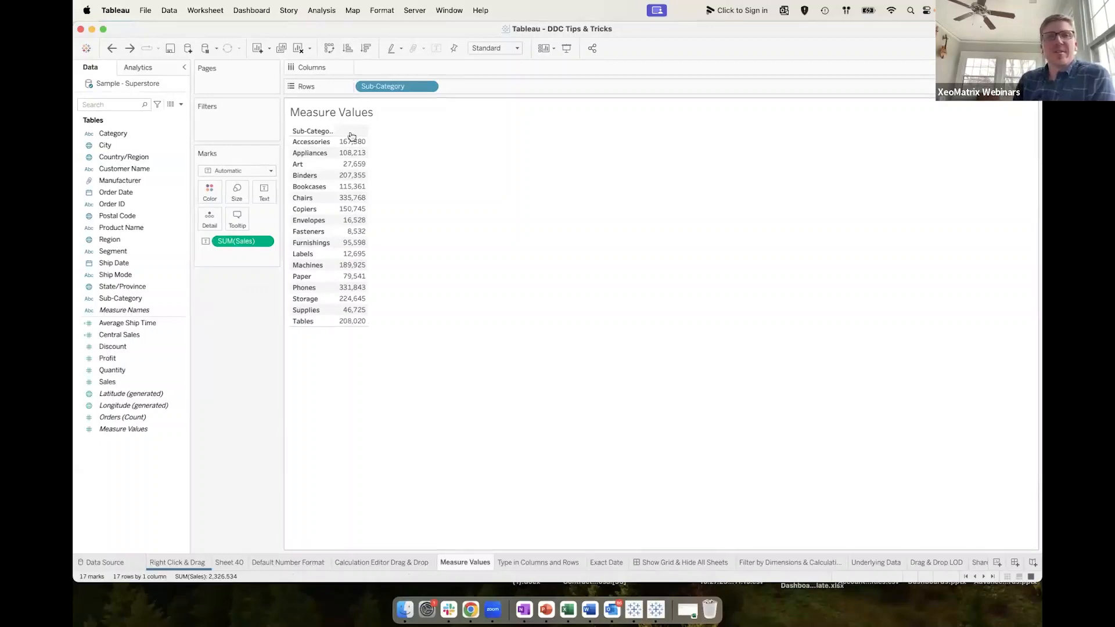
{"action": "mouse_move", "coordinate": [352, 143]}
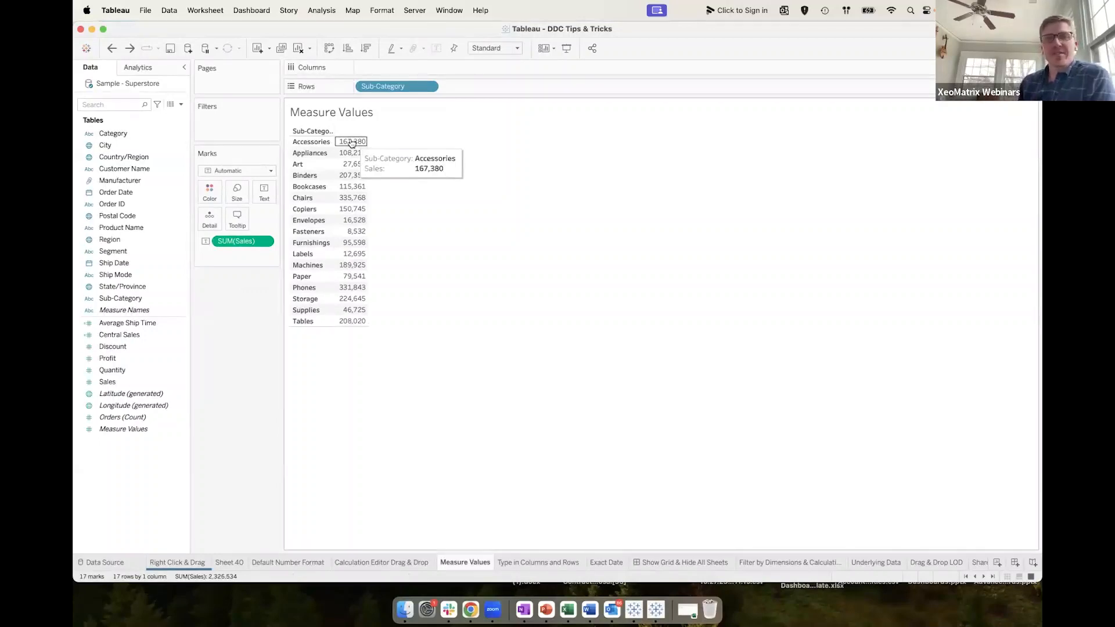
{"action": "mouse_move", "coordinate": [348, 169]}
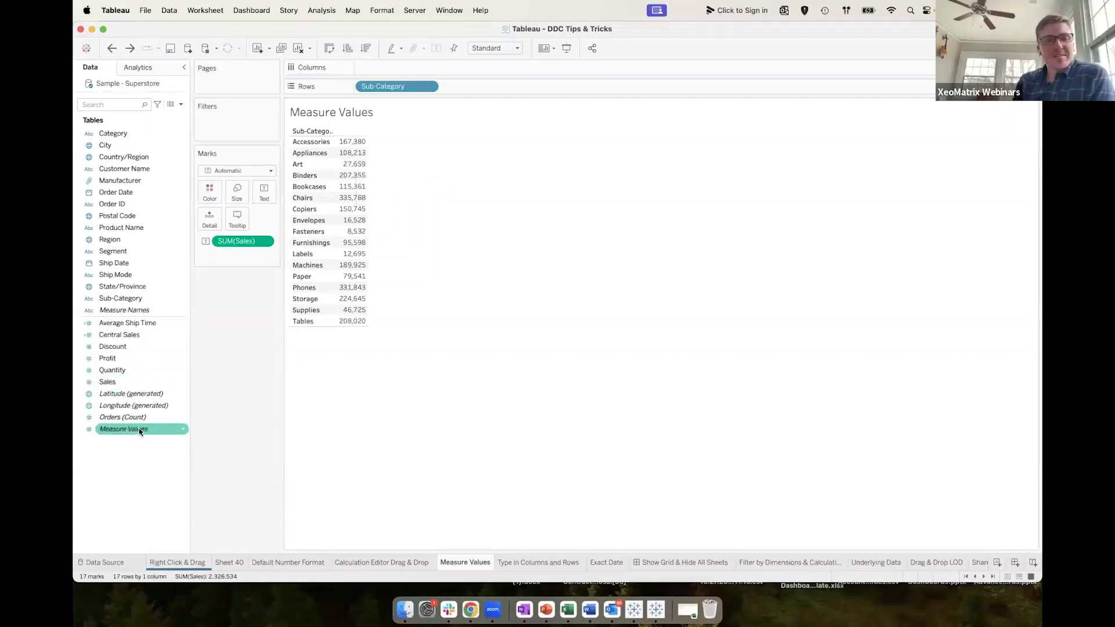
{"action": "left_click_drag", "start_coordinate": [134, 428], "coordinate": [355, 187]}
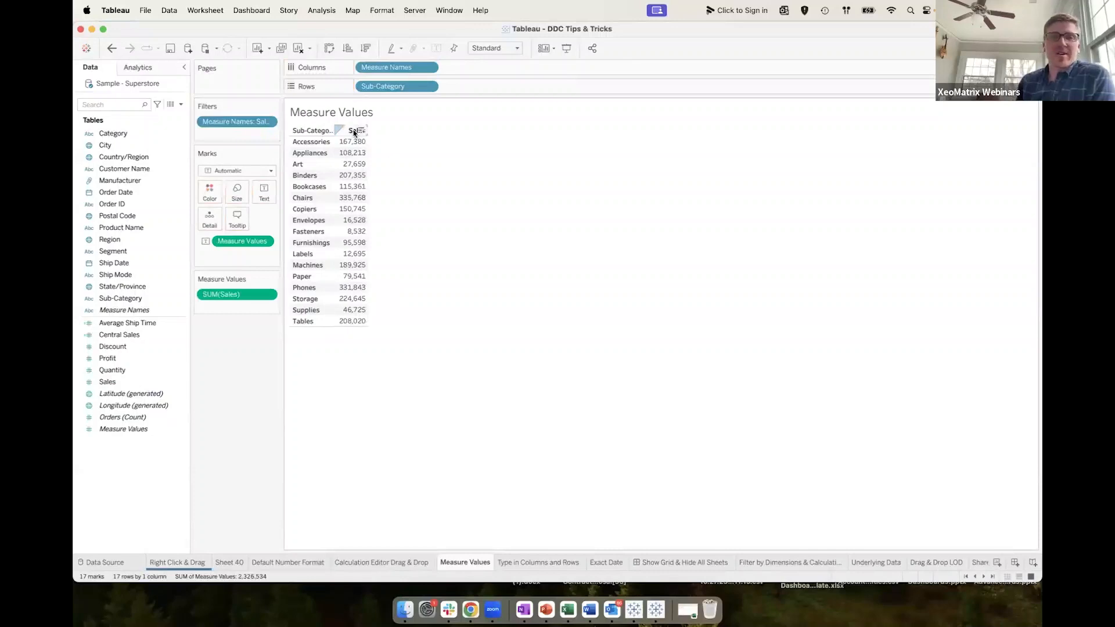
{"action": "left_click", "coordinate": [110, 49]}
Add Profit to the Sub-Category table beside Sales and undo the addition.
{"action": "left_click_drag", "start_coordinate": [107, 358], "coordinate": [355, 264]}
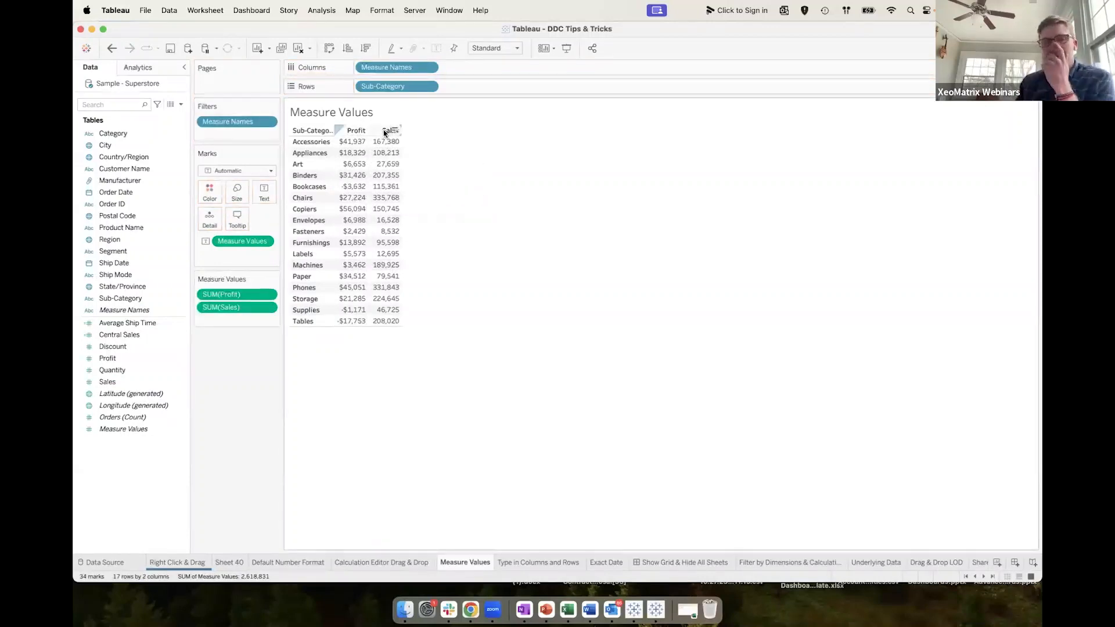
{"action": "left_click", "coordinate": [112, 50]}
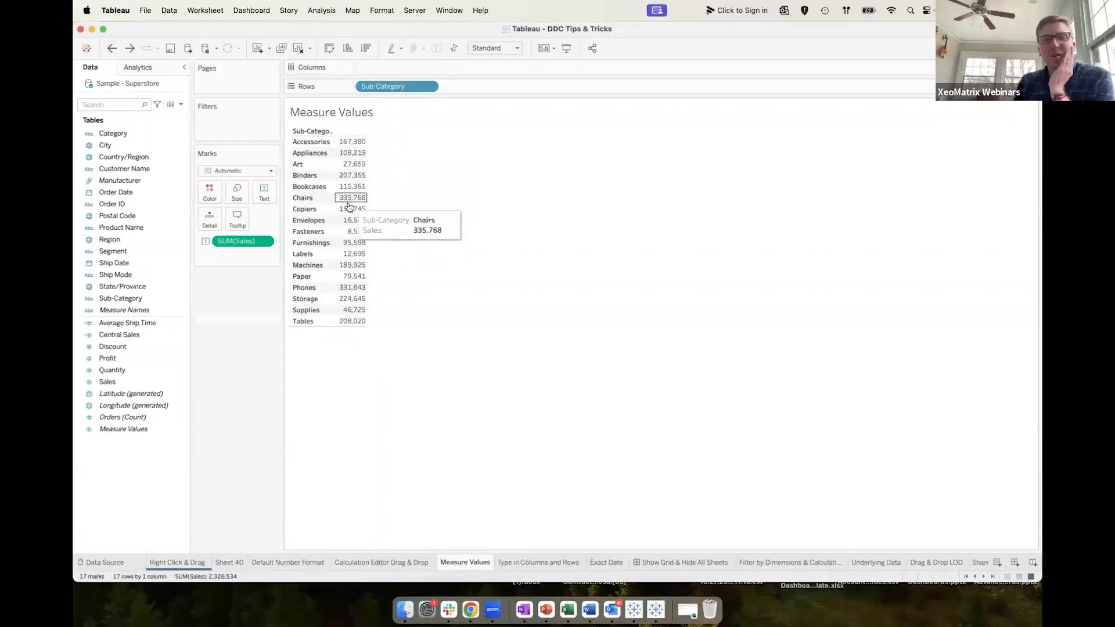
Repeat placing Measure Values on the table's Sales numbers to label the column, and undo it again.
{"action": "left_click", "coordinate": [130, 430]}
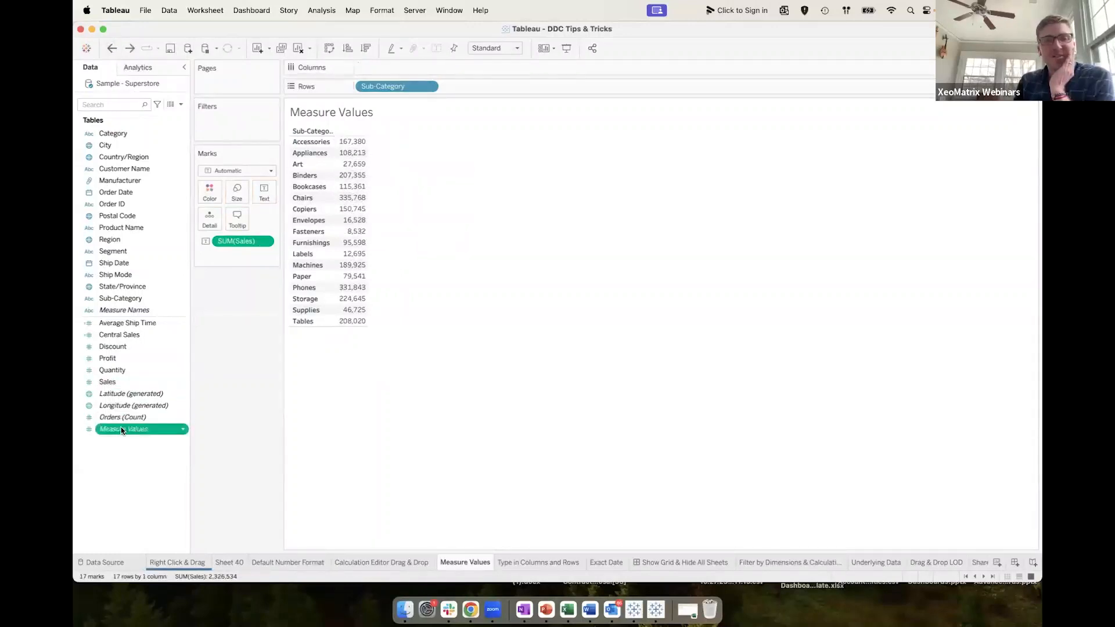
{"action": "left_click_drag", "start_coordinate": [121, 427], "coordinate": [355, 238]}
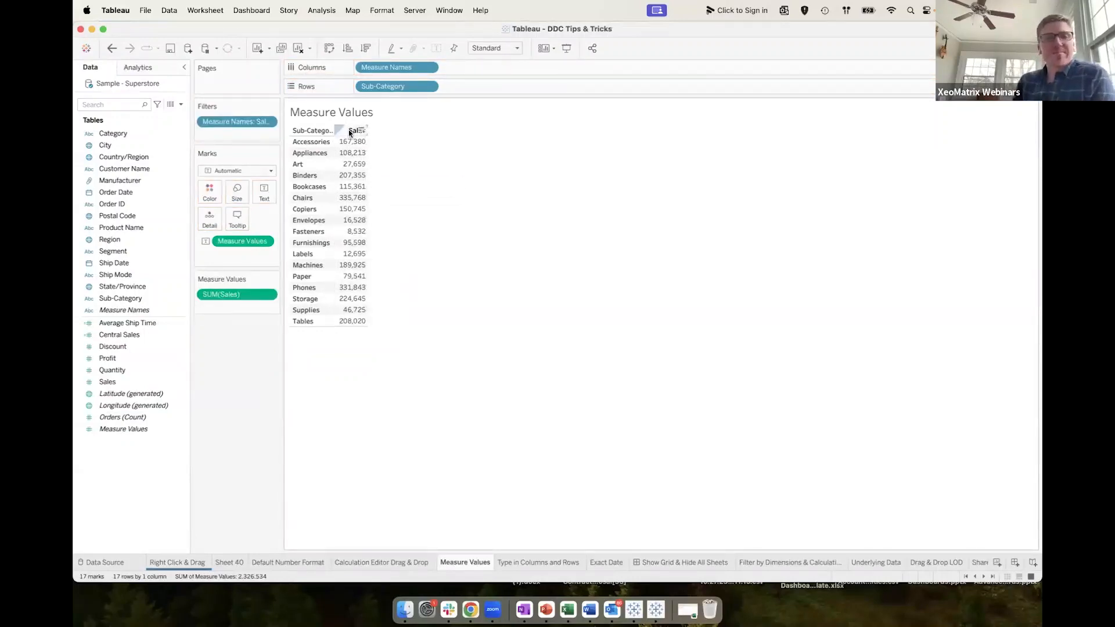
{"action": "left_click", "coordinate": [112, 48]}
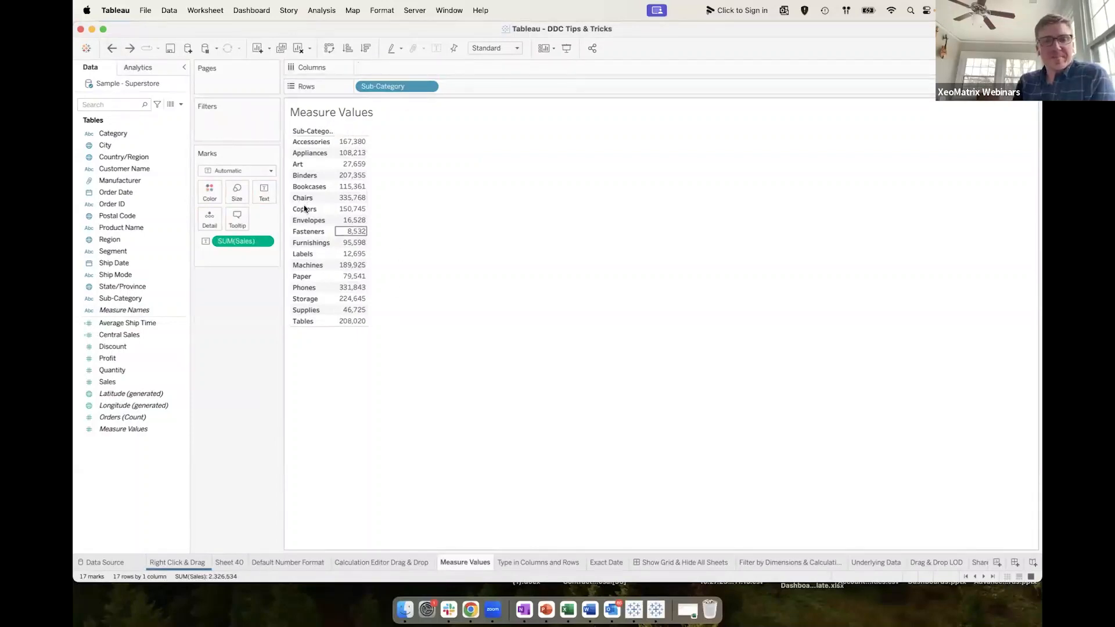
On the Type in Columns and Rows sheet, place Sales on Rows and Order Date on Columns, and clear the sheet.
{"action": "left_click", "coordinate": [514, 562]}
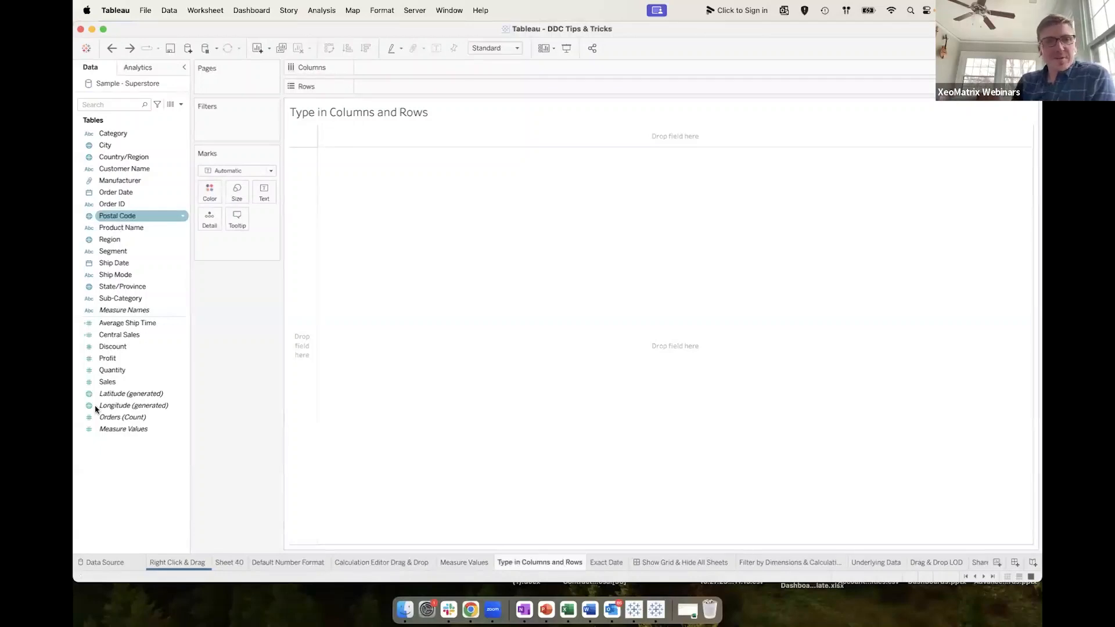
{"action": "left_click_drag", "start_coordinate": [140, 382], "coordinate": [388, 92]}
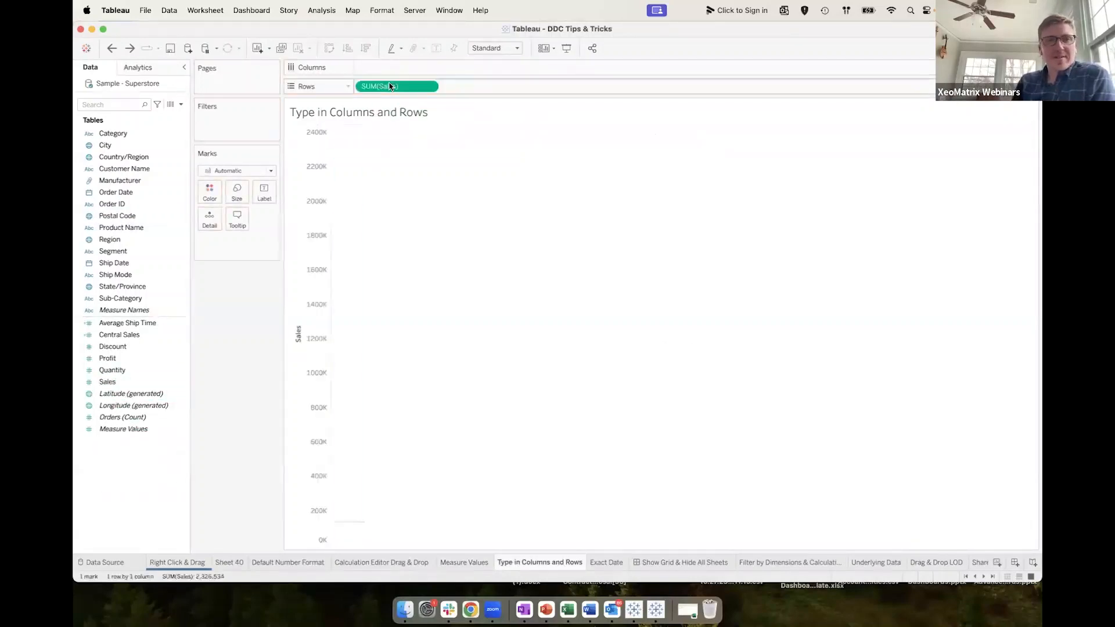
{"action": "left_click", "coordinate": [166, 181]}
{"action": "left_click_drag", "start_coordinate": [133, 192], "coordinate": [401, 67]}
{"action": "left_click", "coordinate": [302, 49]}
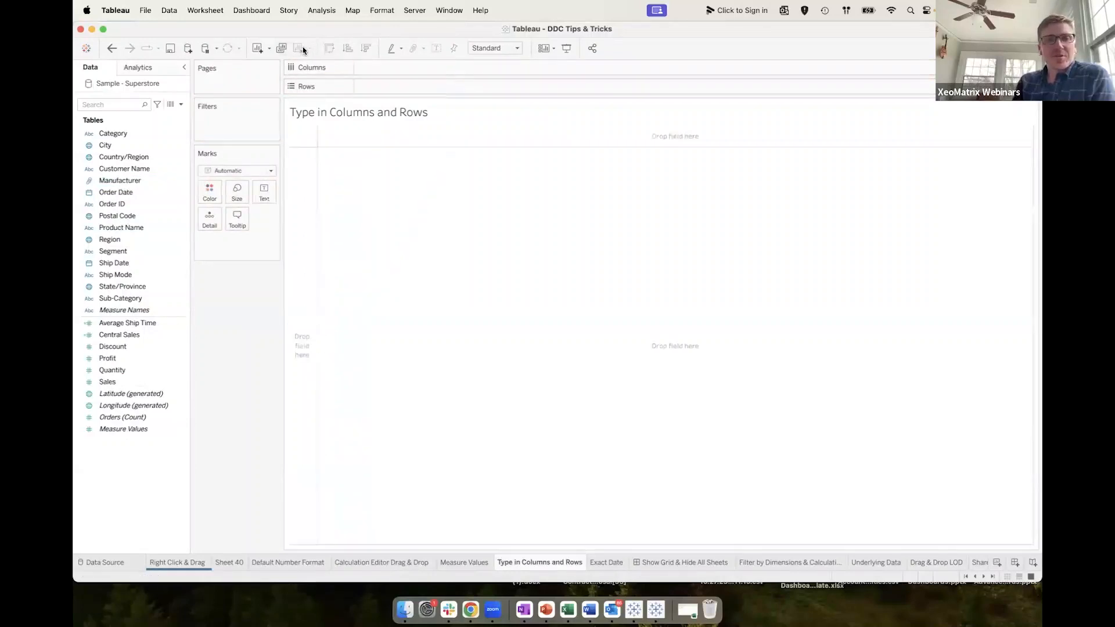
Build a bar chart by entering Sales directly on the Rows shelf and Category on the Columns shelf.
{"action": "double_click", "coordinate": [392, 87]}
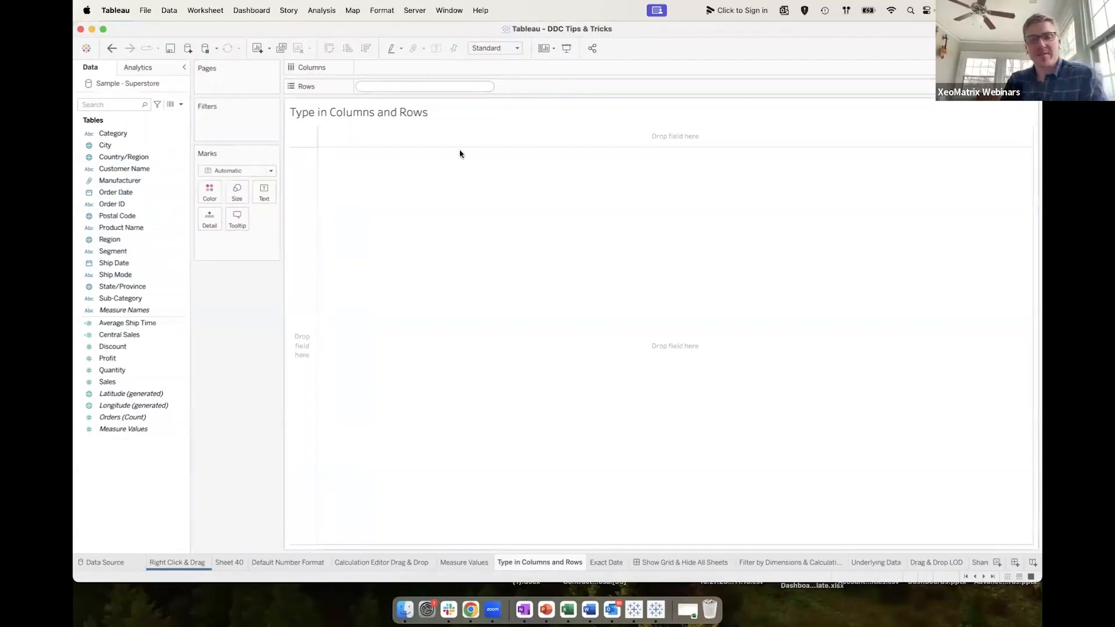
{"action": "type", "text": "sal"}
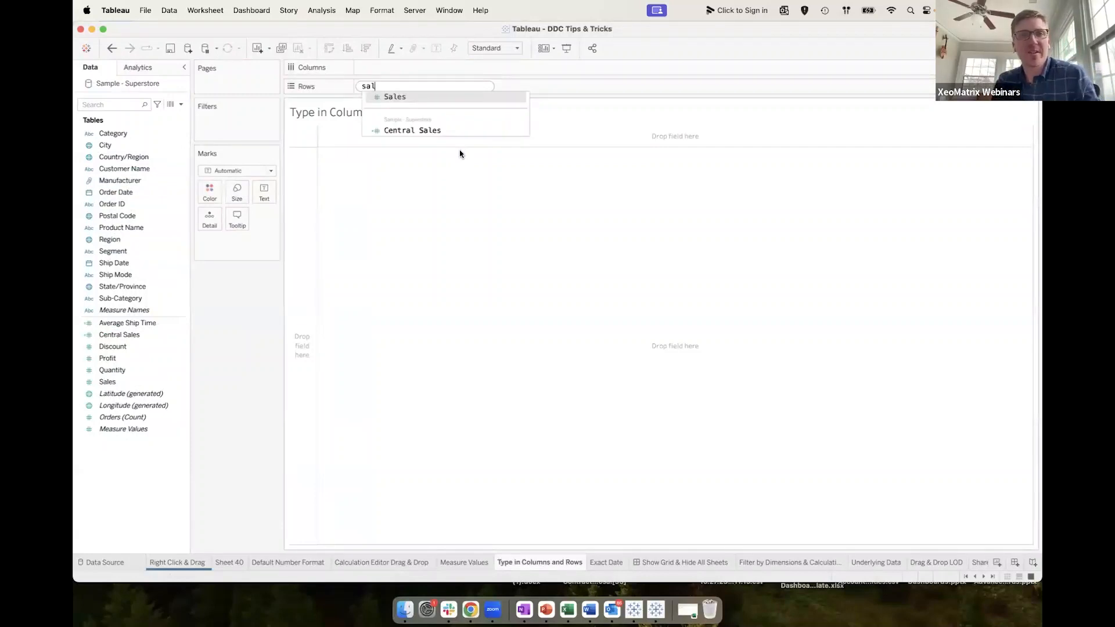
{"action": "left_click", "coordinate": [397, 99]}
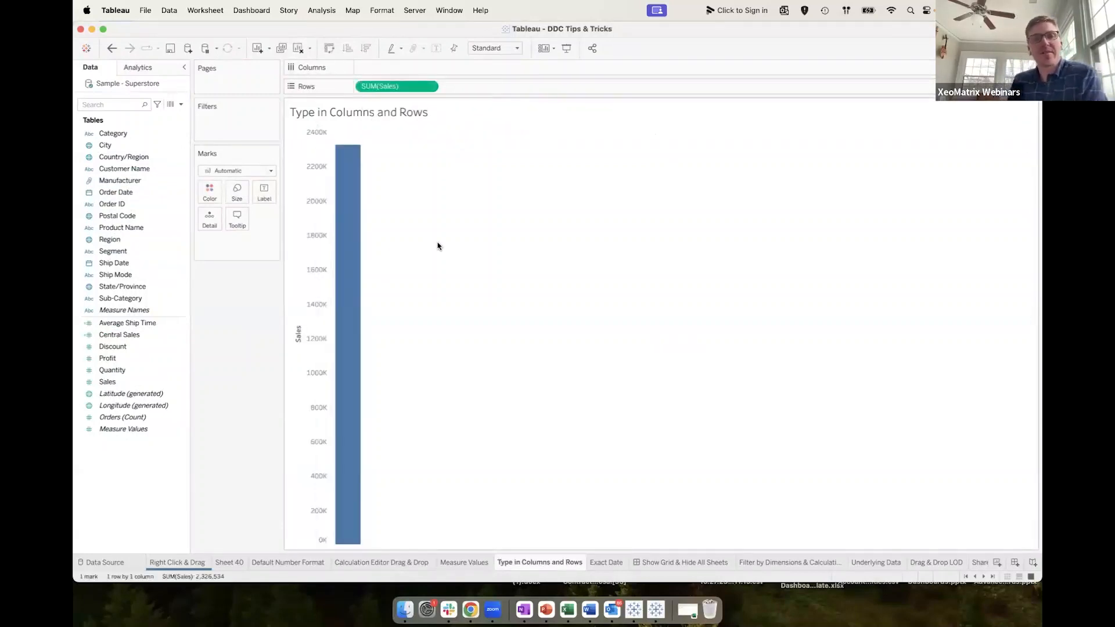
{"action": "double_click", "coordinate": [378, 68]}
{"action": "type", "text": "cate"}
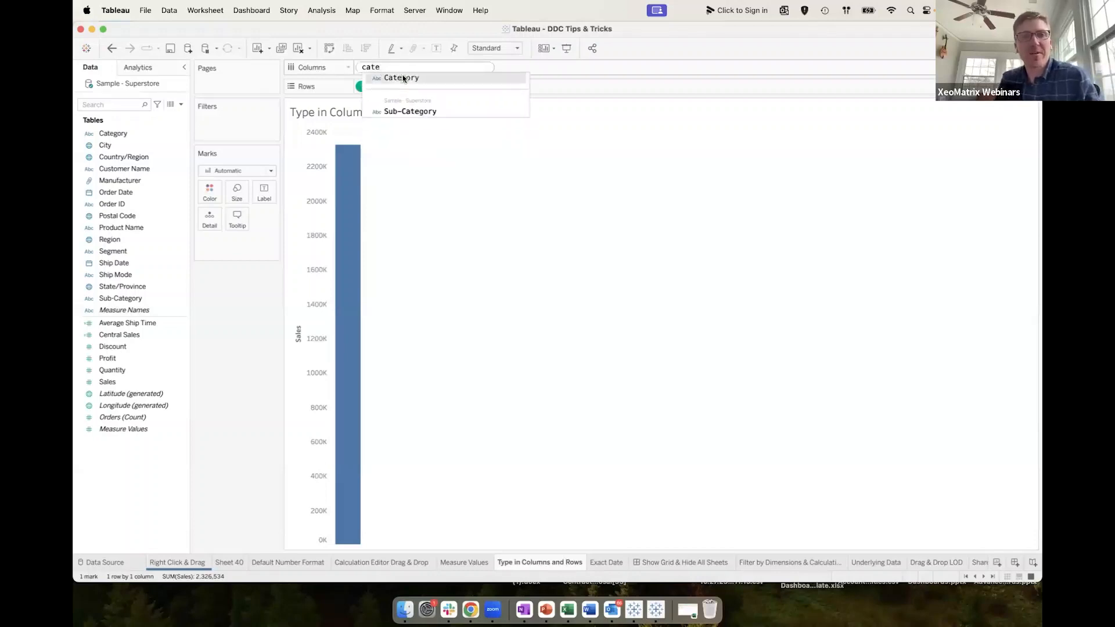
{"action": "left_click", "coordinate": [401, 78]}
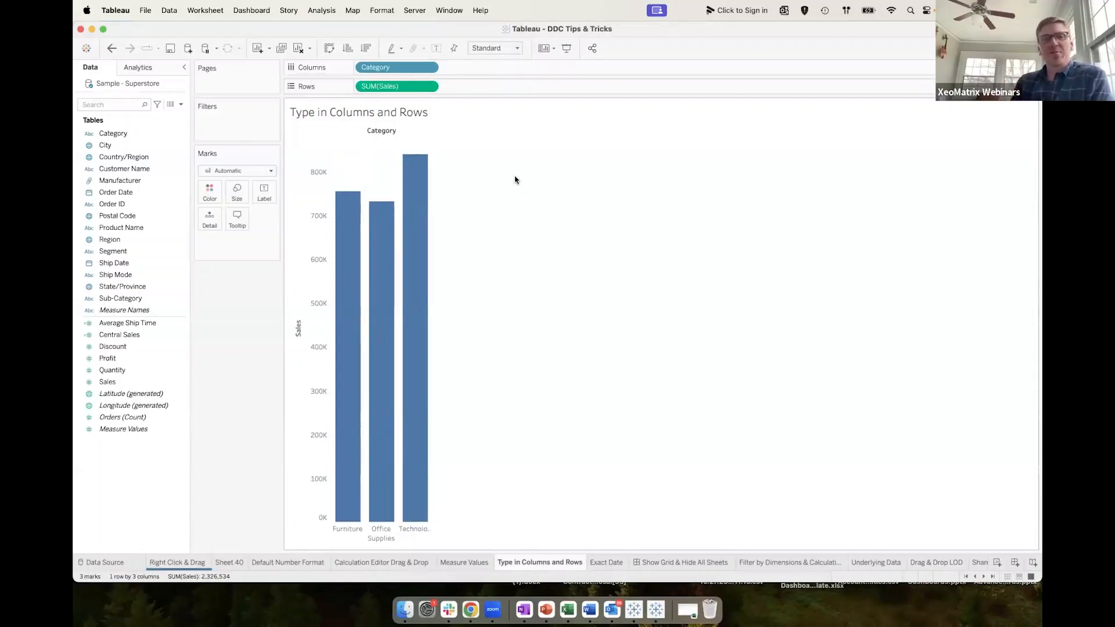
Enter the calculation SUM([Profit])> 2000 directly on the Marks card and assign it to Color.
{"action": "double_click", "coordinate": [219, 248]}
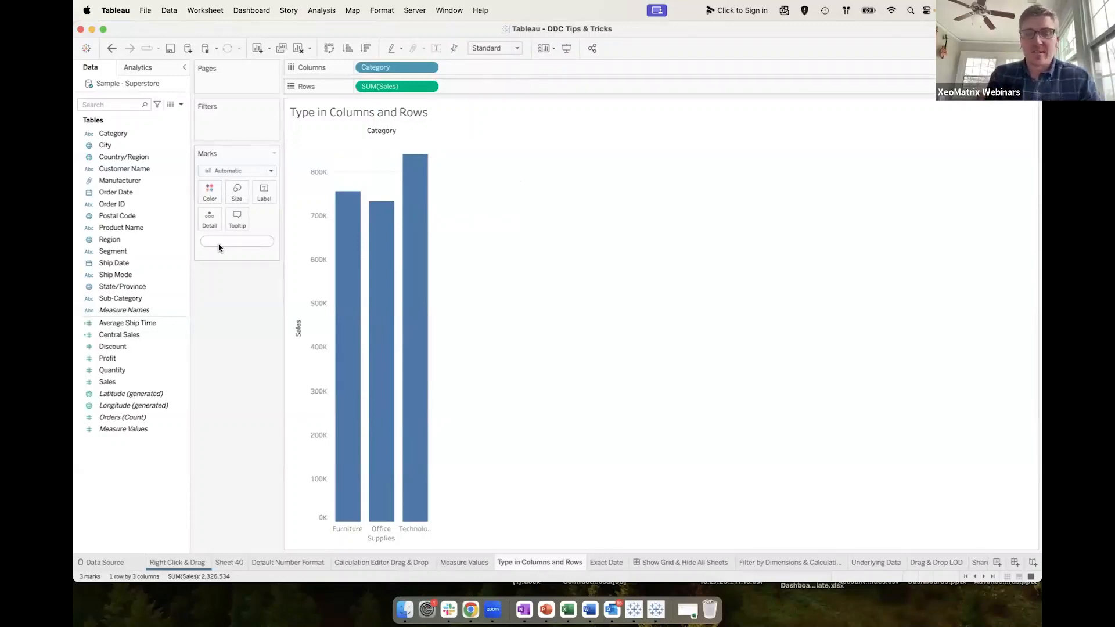
{"action": "type", "text": "SUM(pro"}
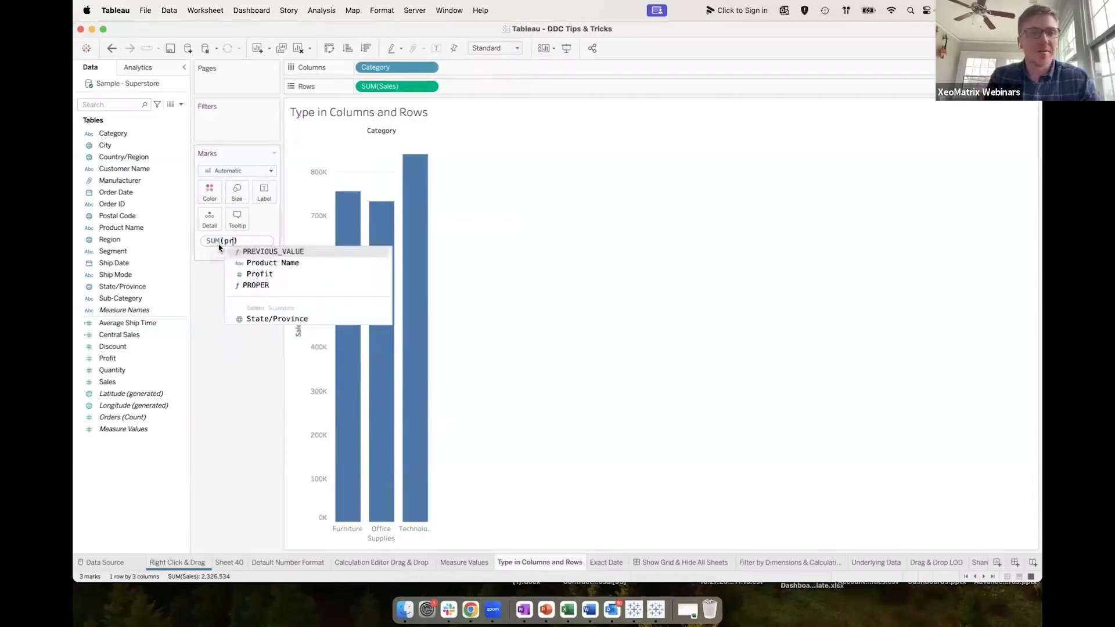
{"action": "left_click", "coordinate": [255, 262]}
{"action": "type", "text": ">"}
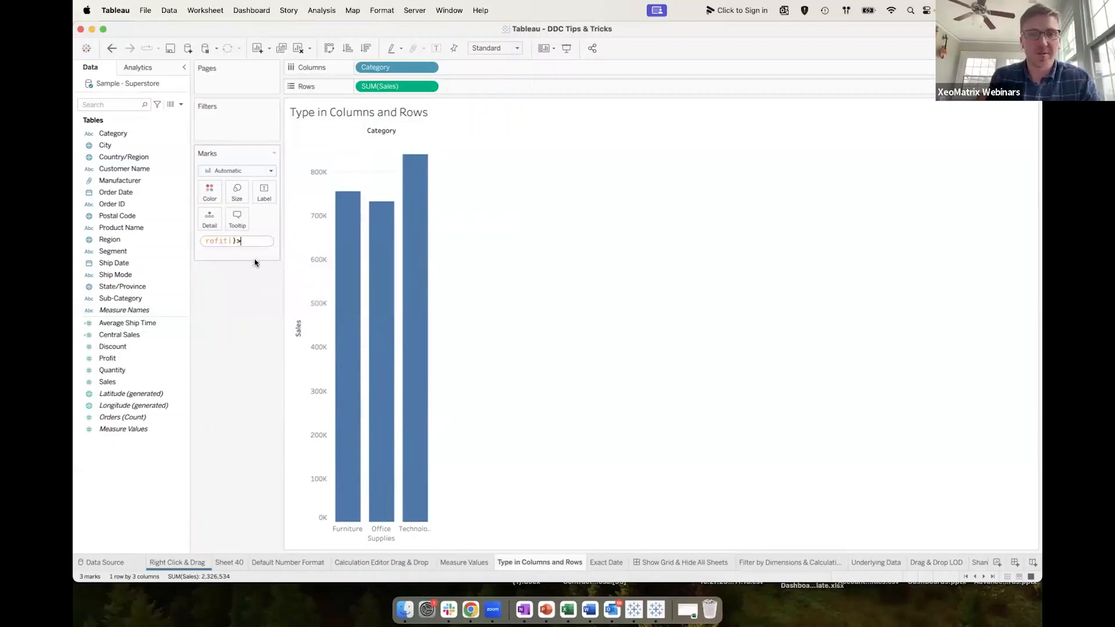
{"action": "type", "text": " 2000"}
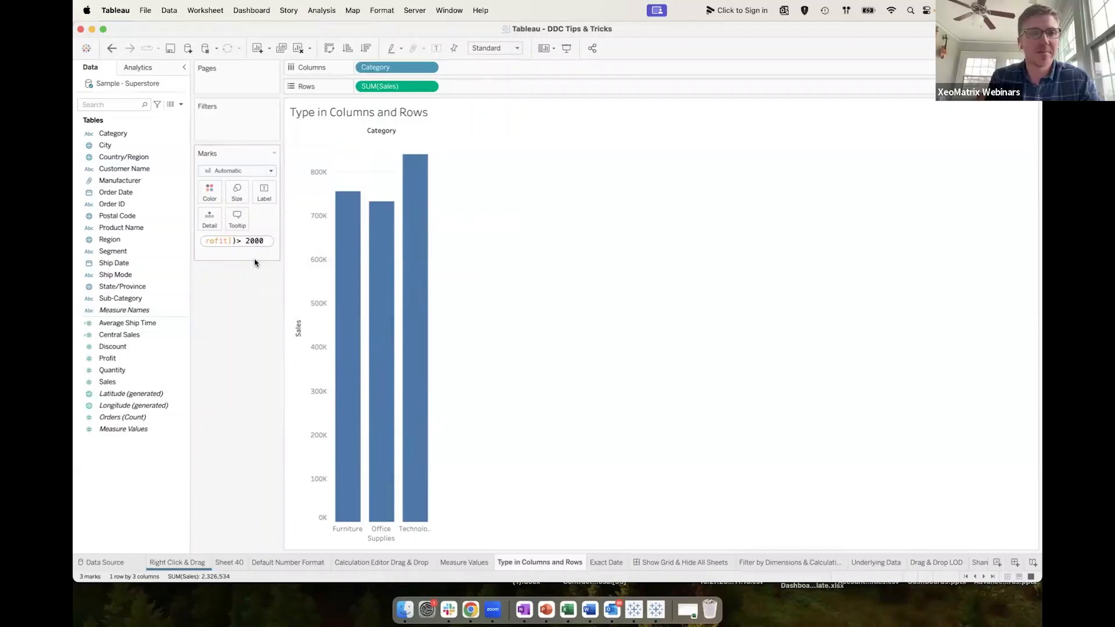
{"action": "key", "text": "Return"}
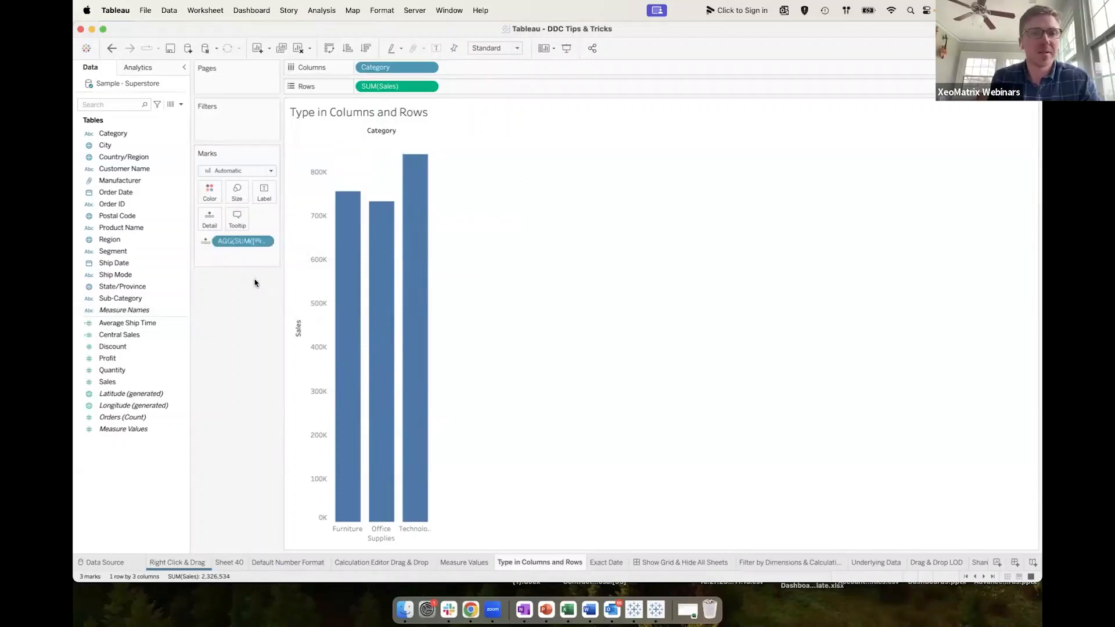
{"action": "left_click_drag", "start_coordinate": [229, 244], "coordinate": [210, 198]}
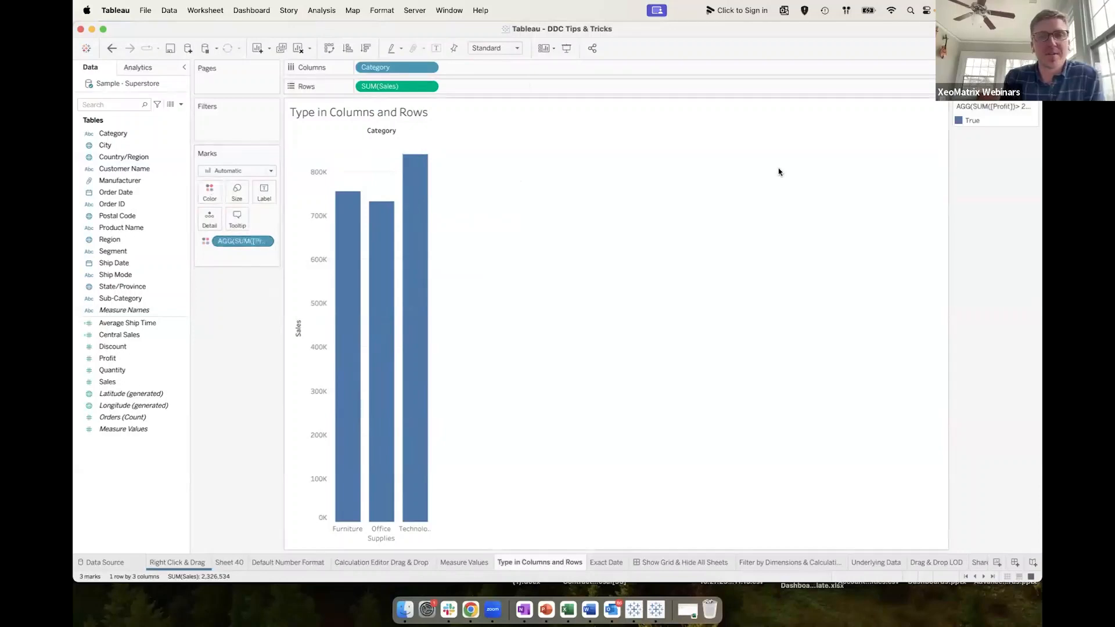
Remove the profit calculation from the Marks card, and start and dismiss an empty field entry on the Rows shelf.
{"action": "left_click_drag", "start_coordinate": [220, 240], "coordinate": [232, 360]}
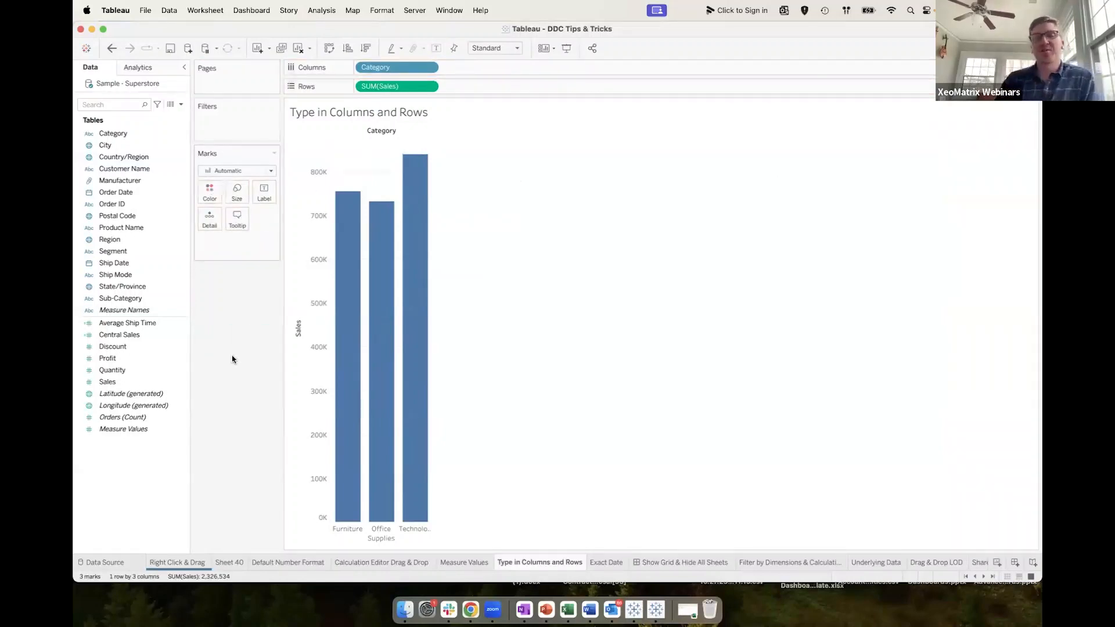
{"action": "double_click", "coordinate": [462, 85]}
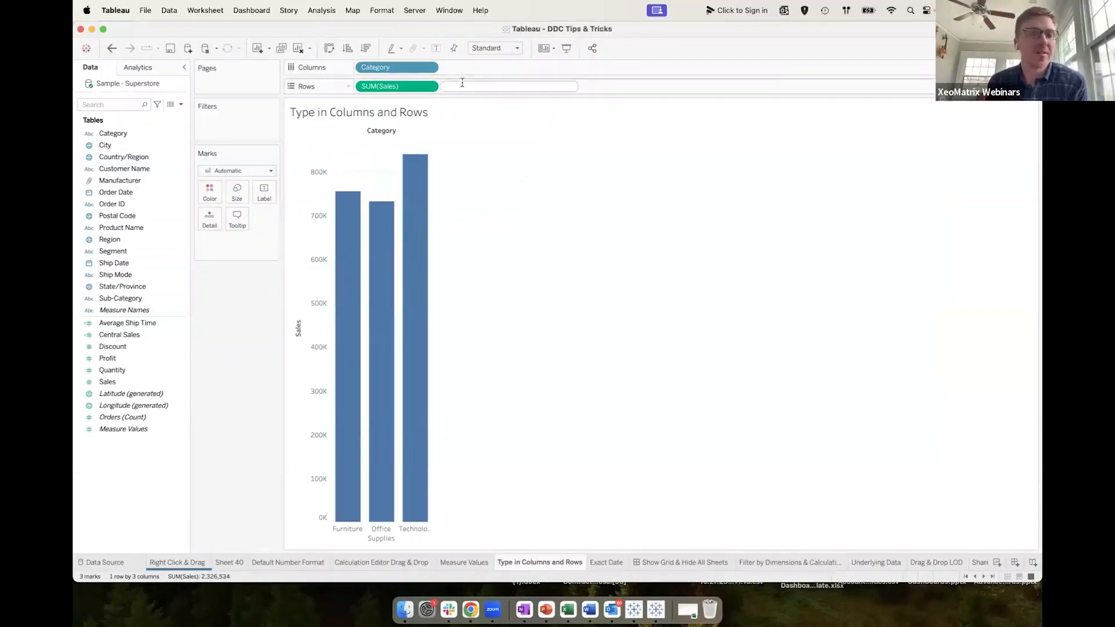
{"action": "left_click", "coordinate": [538, 156]}
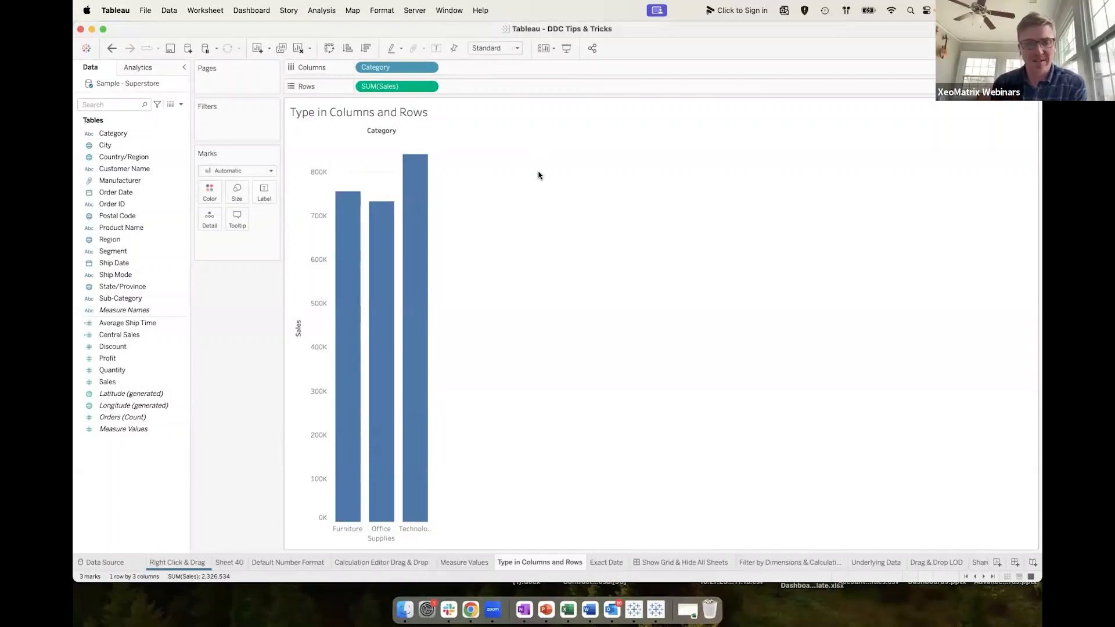
On the Exact Date sheet, enter Order Date directly on the Rows shelf as an exact date and check its date options.
{"action": "left_click", "coordinate": [606, 562]}
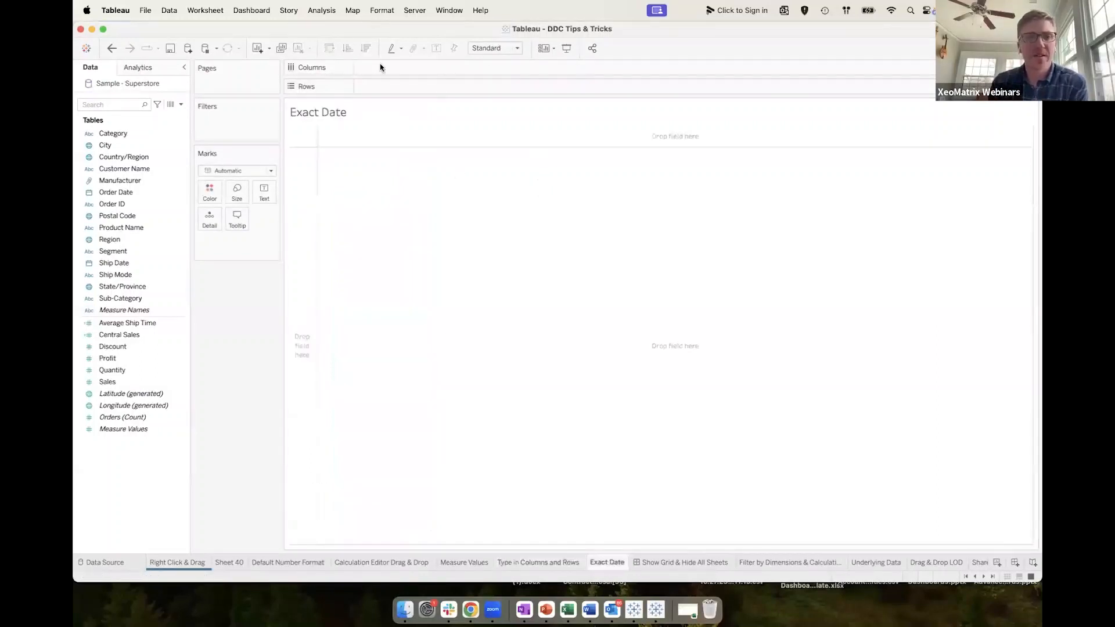
{"action": "double_click", "coordinate": [376, 86]}
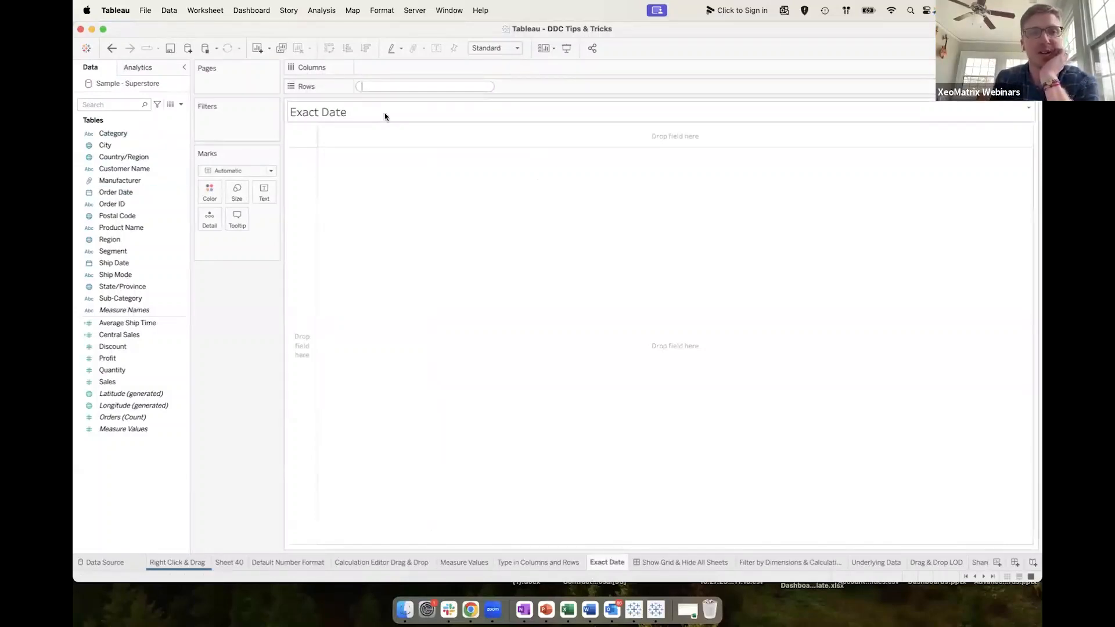
{"action": "type", "text": "order"}
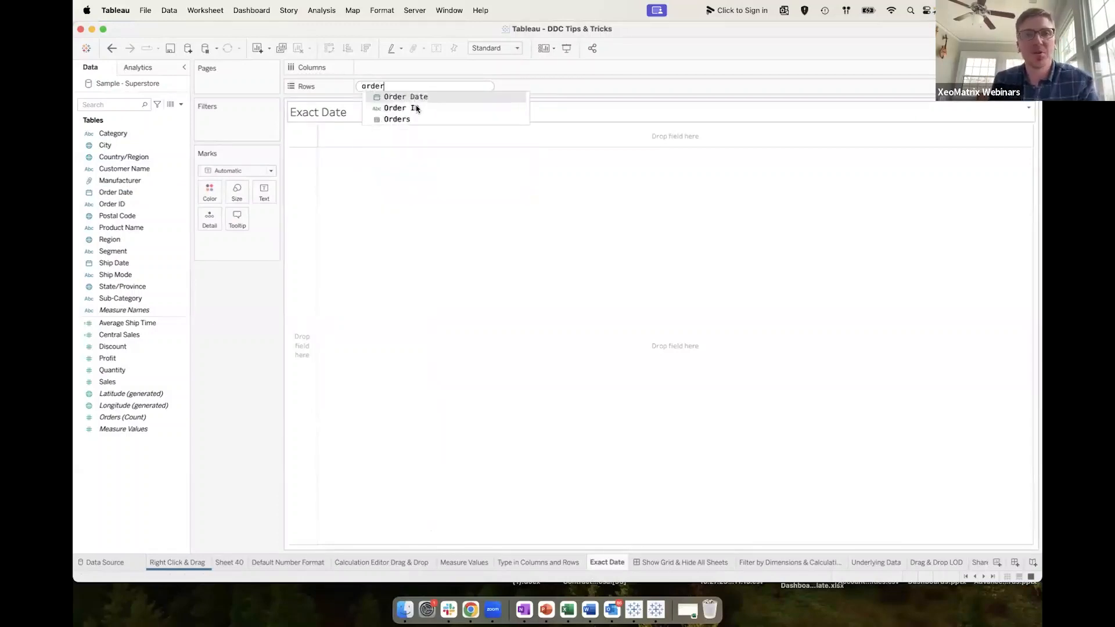
{"action": "left_click", "coordinate": [414, 98]}
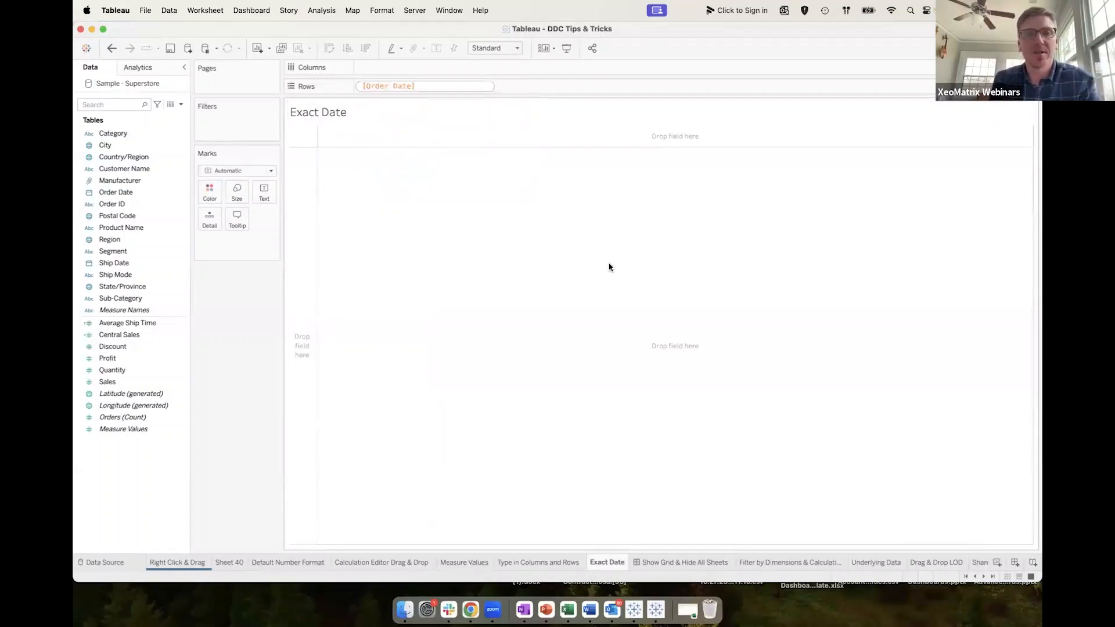
{"action": "key", "text": "Return"}
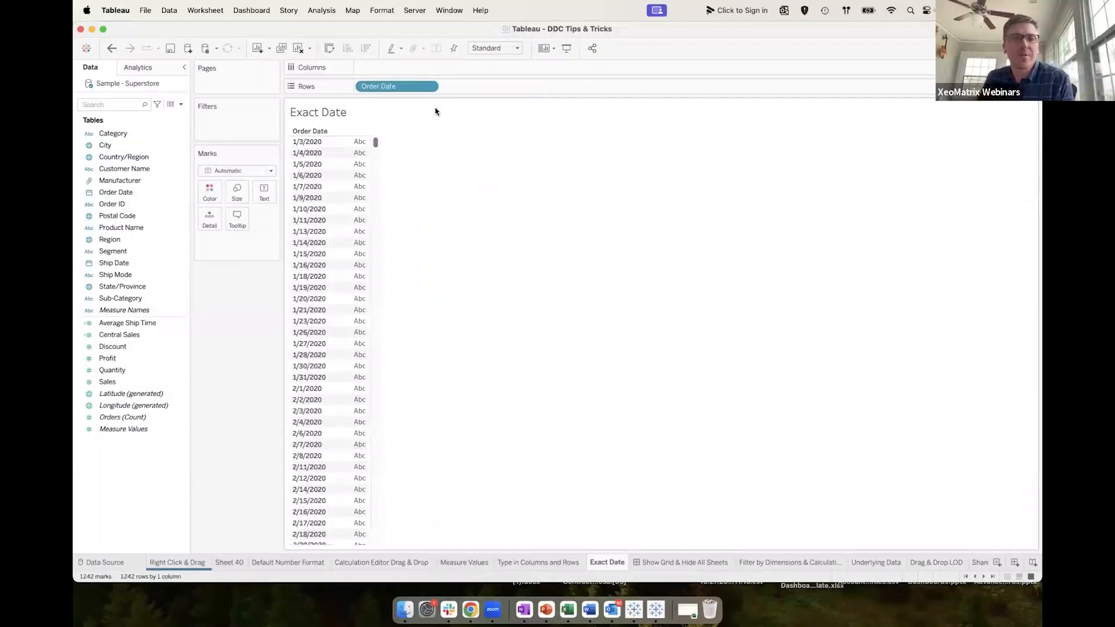
{"action": "left_click", "coordinate": [429, 86]}
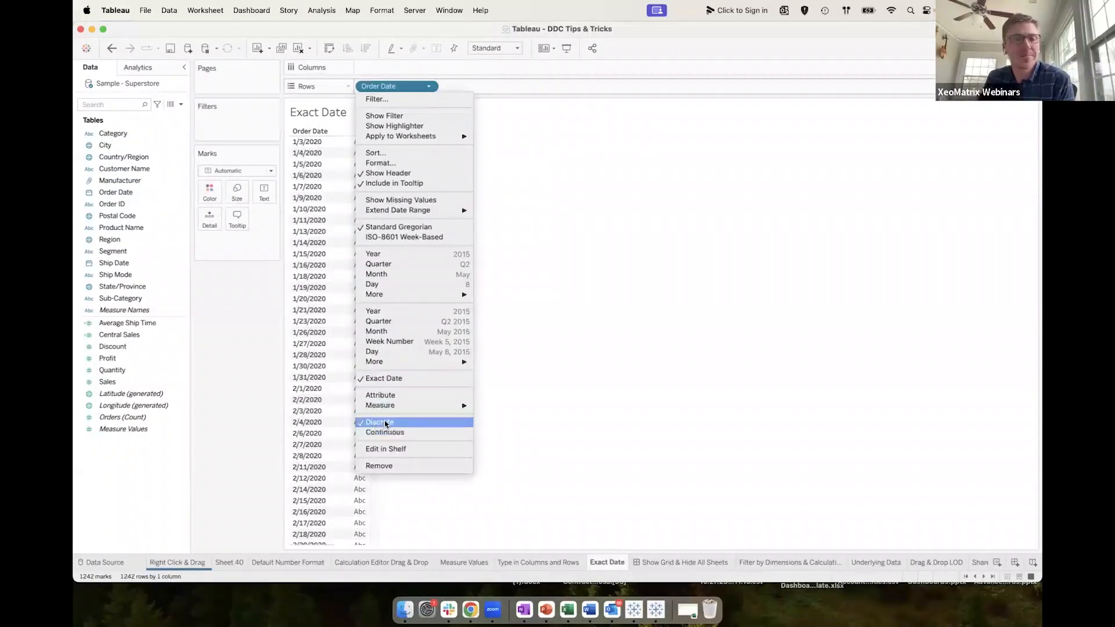
{"action": "left_click", "coordinate": [597, 282]}
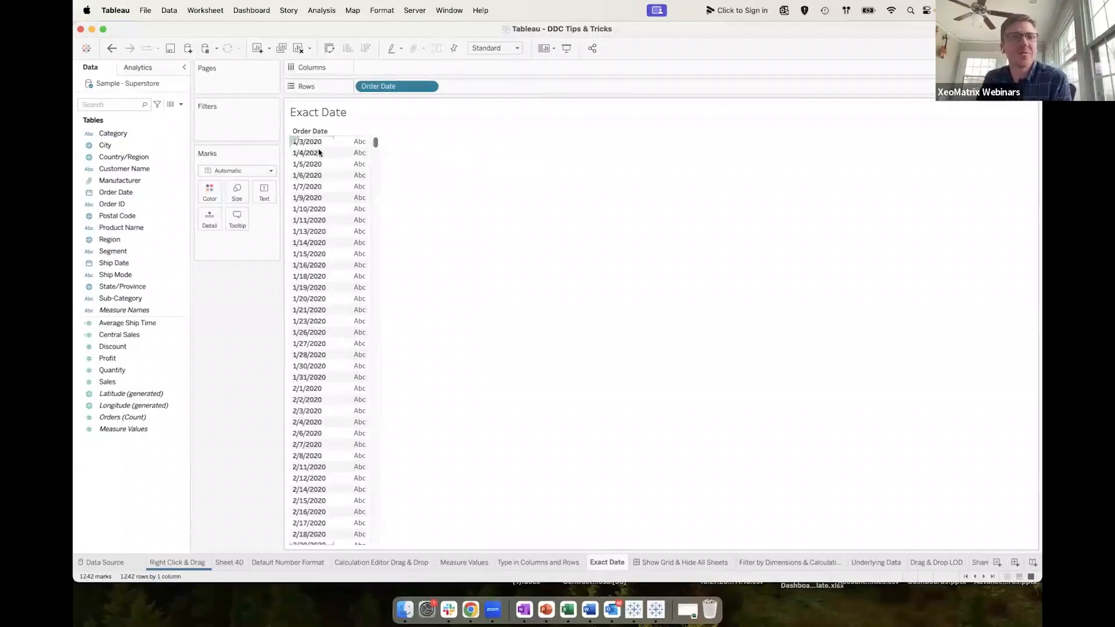
Remove Order Date from Rows, enter it there again as an exact date and look through the listed dates.
{"action": "left_click_drag", "start_coordinate": [373, 86], "coordinate": [534, 232]}
{"action": "double_click", "coordinate": [398, 87]}
{"action": "type", "text": "ord"}
{"action": "left_click", "coordinate": [421, 102]}
{"action": "key", "text": "Return"}
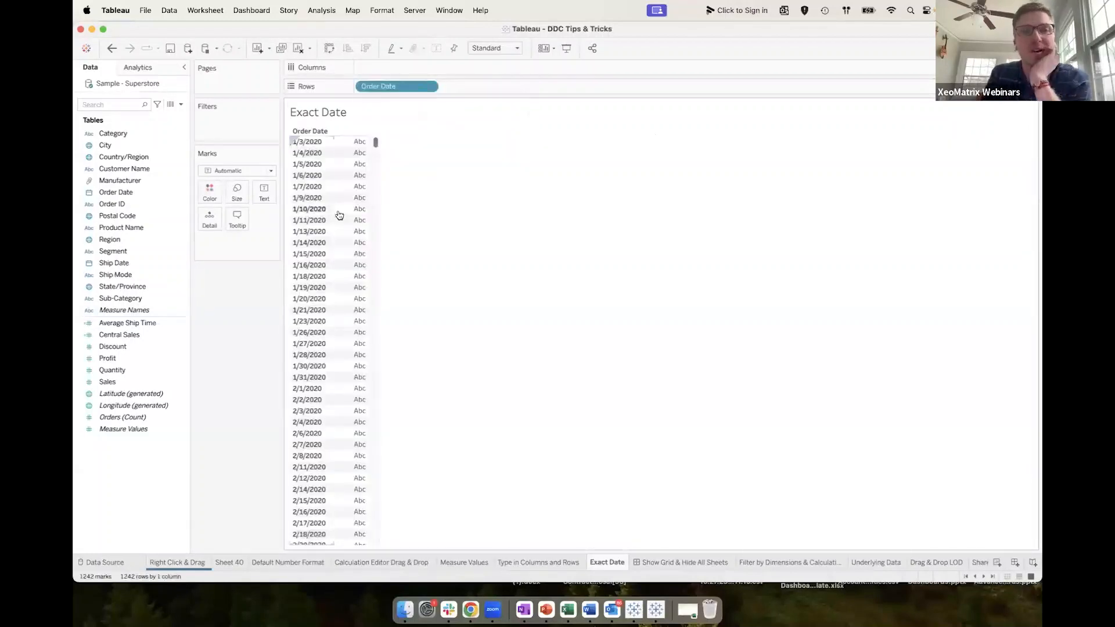
{"action": "scroll", "coordinate": [340, 216], "scroll_direction": "down", "scroll_amount": 10}
{"action": "scroll", "coordinate": [337, 214], "scroll_direction": "down", "scroll_amount": 10}
{"action": "scroll", "coordinate": [337, 215], "scroll_direction": "down", "scroll_amount": 15}
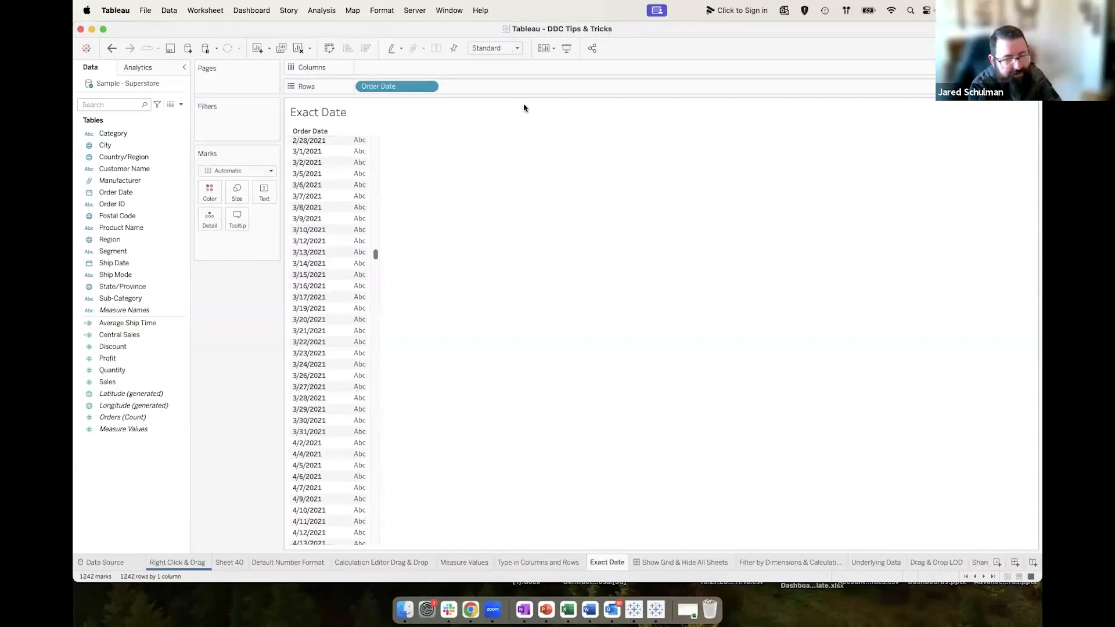
Enter the level of detail calculation { FIXED [Category] : SUM([Sales])} directly on the Rows shelf beside Order Date.
{"action": "double_click", "coordinate": [484, 88]}
{"action": "type", "text": "fix"}
{"action": "key", "text": "Return"}
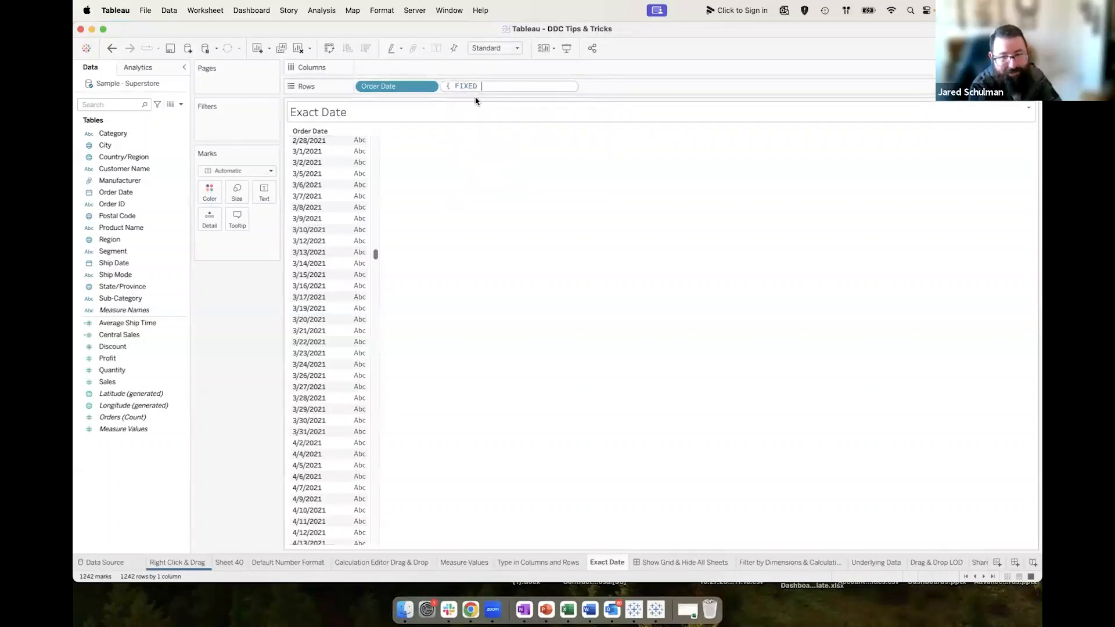
{"action": "type", "text": "cate"}
{"action": "left_click", "coordinate": [511, 95]}
{"action": "type", "text": ": SUM(sal"}
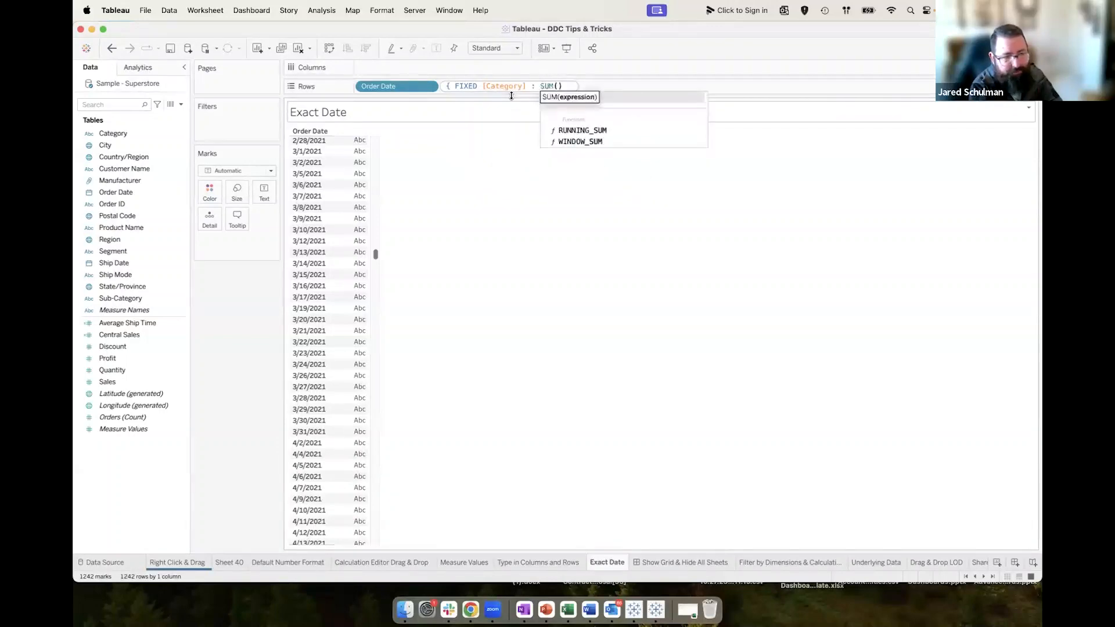
{"action": "key", "text": "Return"}
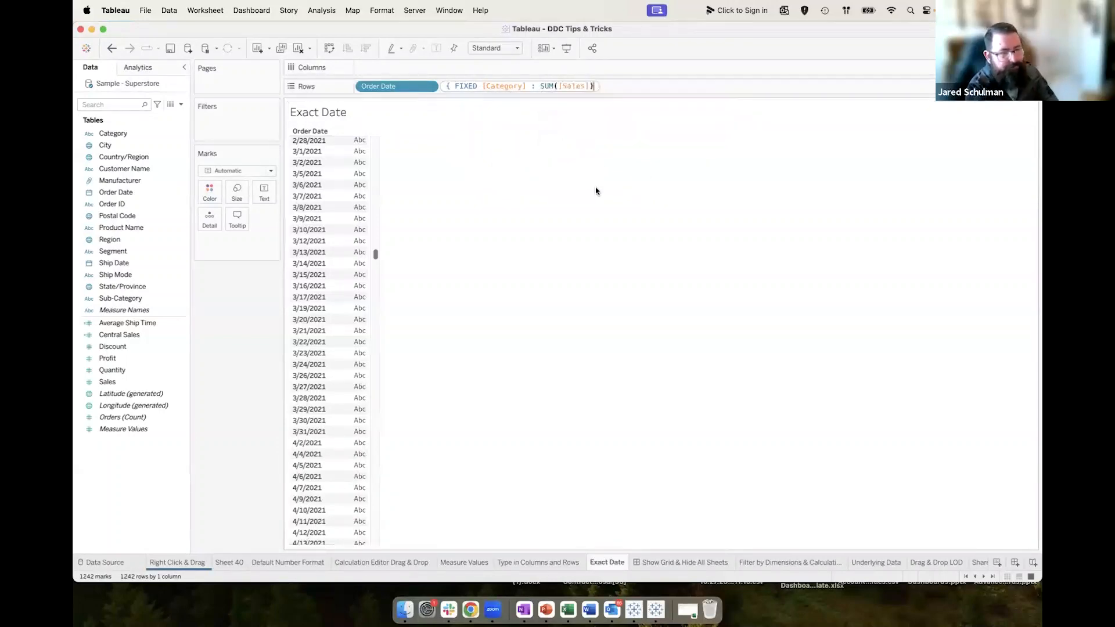
{"action": "type", "text": "}"}
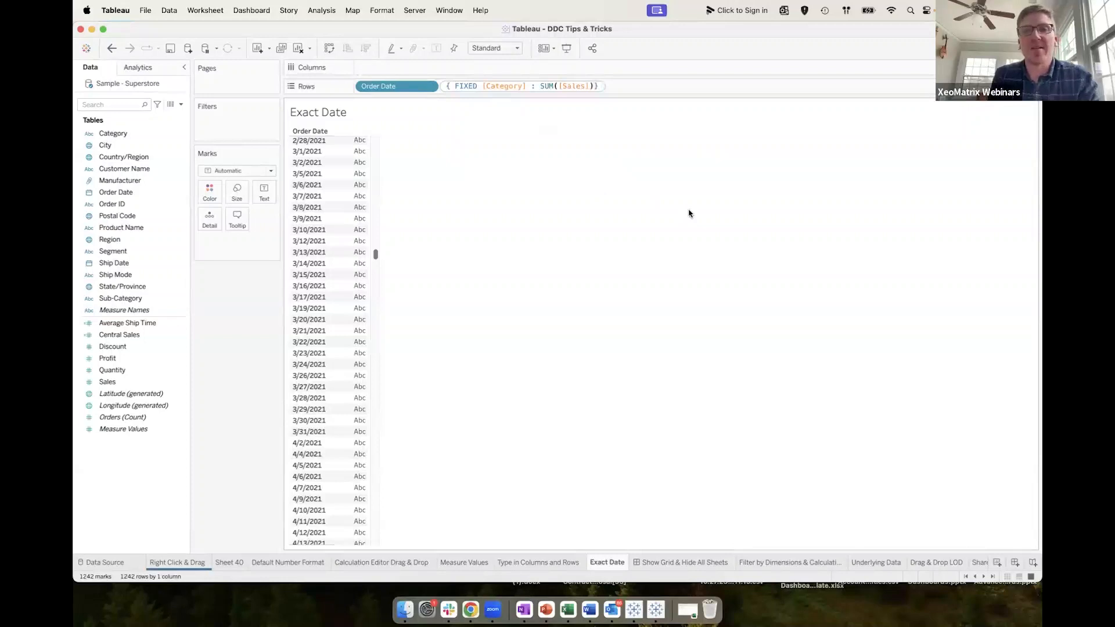
{"action": "key", "text": "Return"}
Move the FIXED calculation from Rows to Columns, and undo back to the view with only Order Date.
{"action": "left_click_drag", "start_coordinate": [456, 87], "coordinate": [413, 64]}
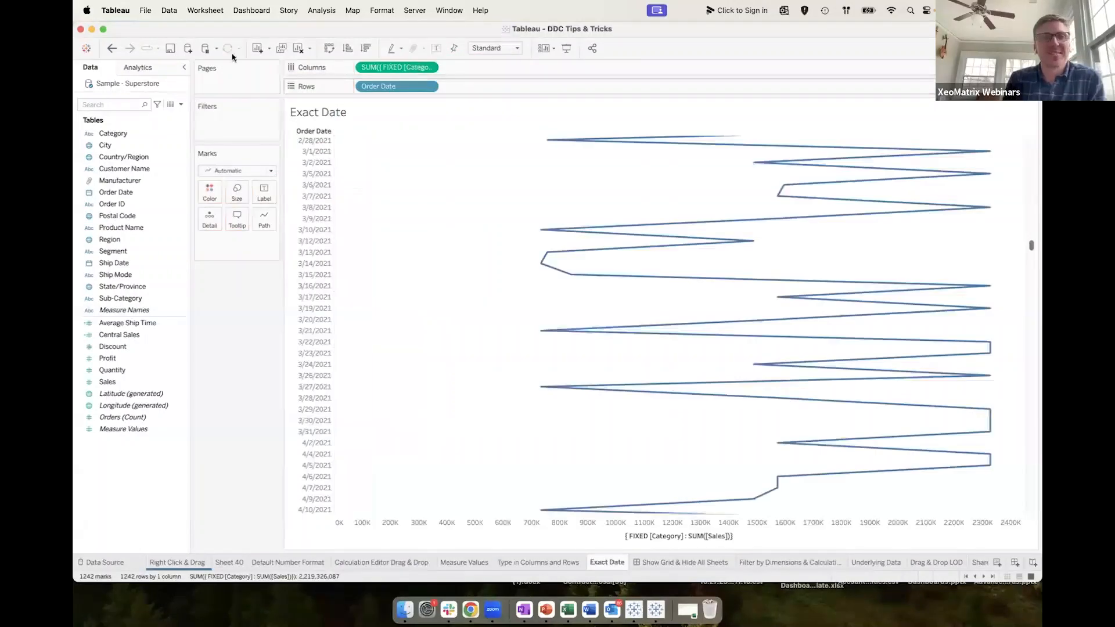
{"action": "left_click", "coordinate": [111, 50]}
{"action": "left_click", "coordinate": [112, 51]}
{"action": "left_click", "coordinate": [181, 104]}
{"action": "left_click", "coordinate": [168, 116]}
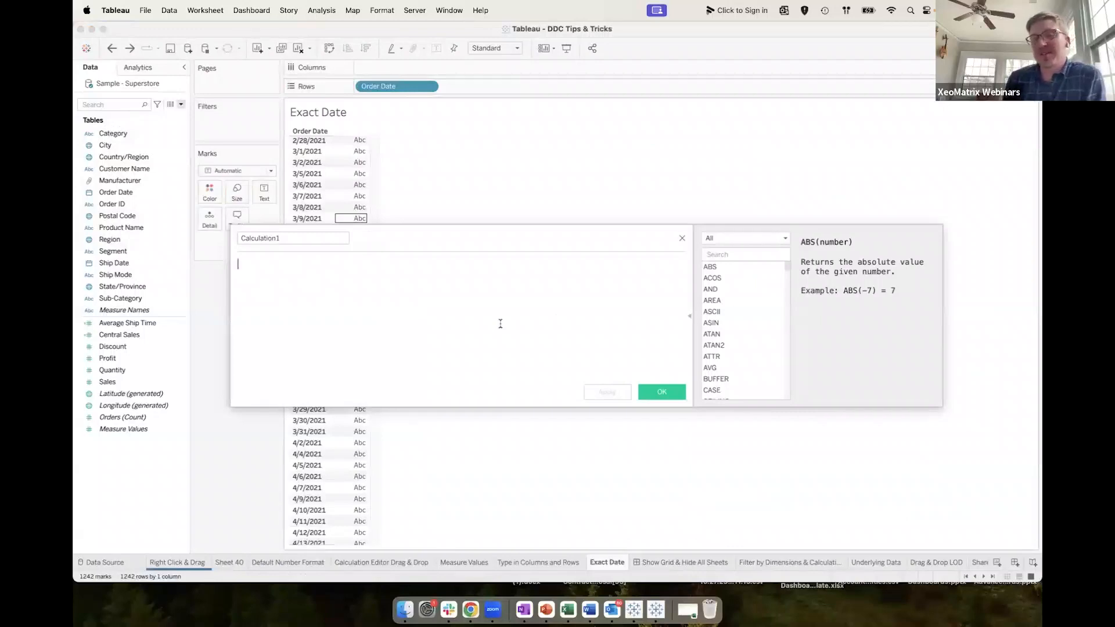
{"action": "left_click", "coordinate": [682, 239]}
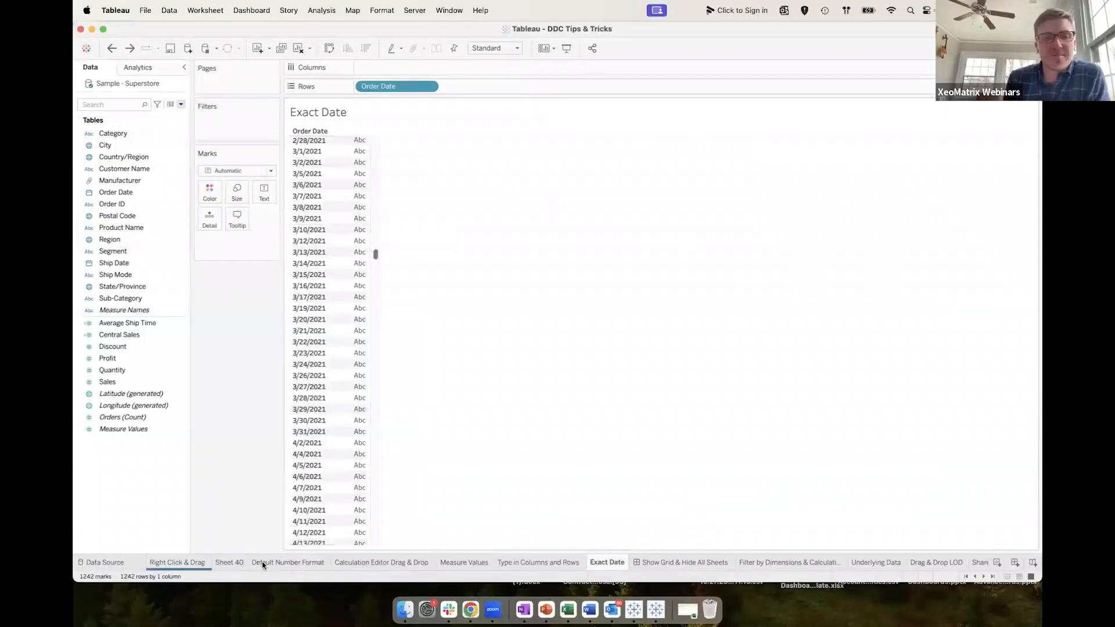
Open the Show Grid & Hide All Sheets dashboard and select its title header area.
{"action": "left_click", "coordinate": [669, 563]}
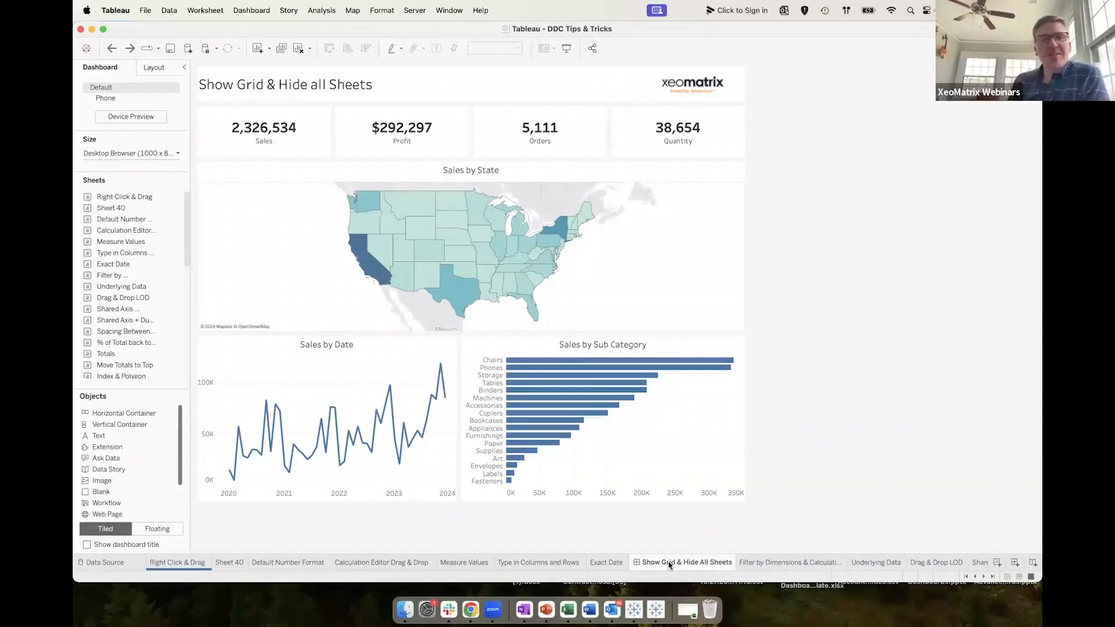
{"action": "left_click", "coordinate": [419, 93]}
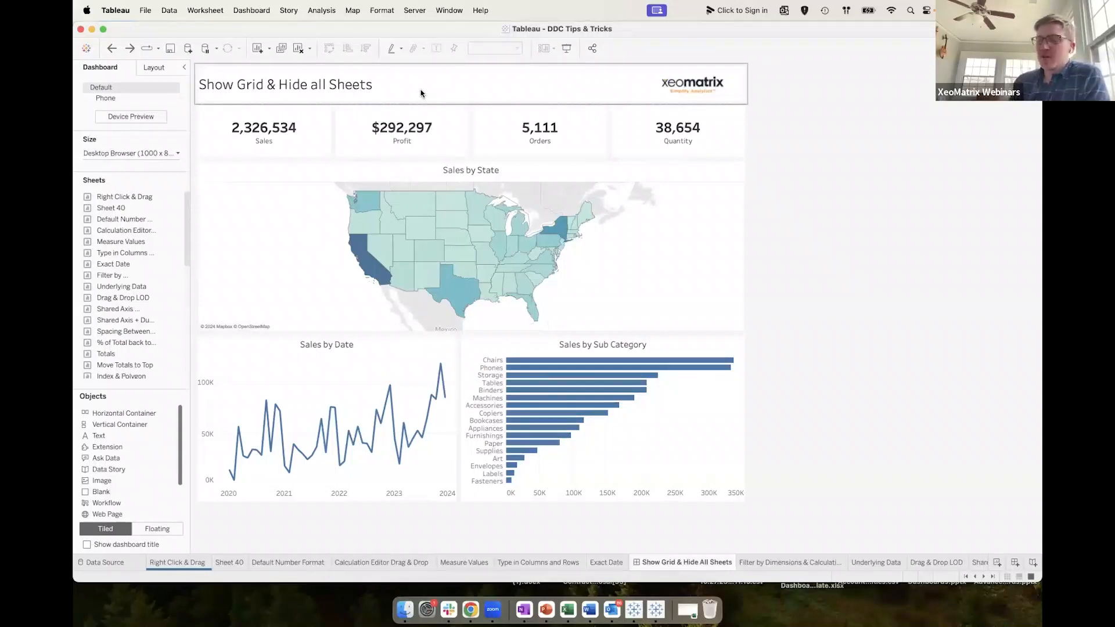
Move the xeomatrix logo slightly left in the dashboard header with the dashboard grid shown, and hide the grid again.
{"action": "left_click", "coordinate": [697, 86]}
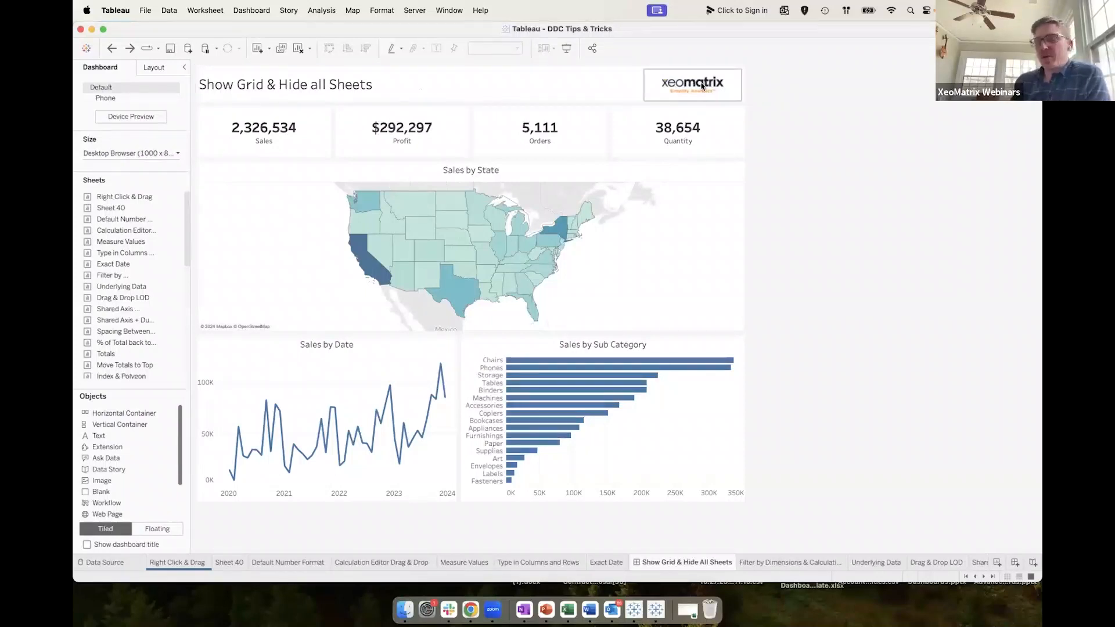
{"action": "left_click", "coordinate": [501, 87]}
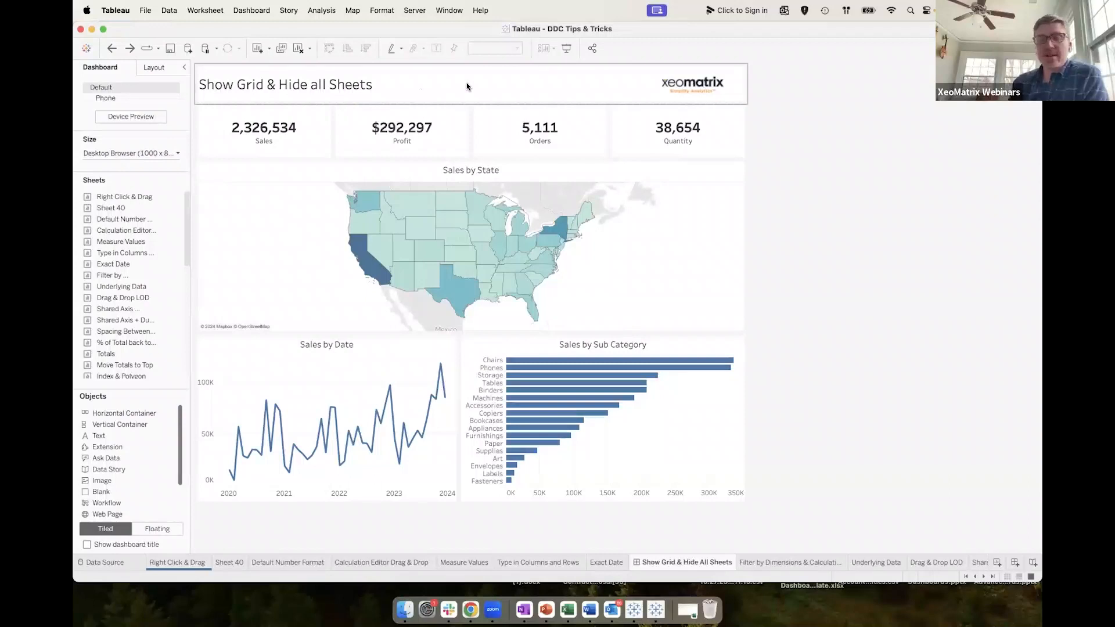
{"action": "left_click", "coordinate": [255, 14]}
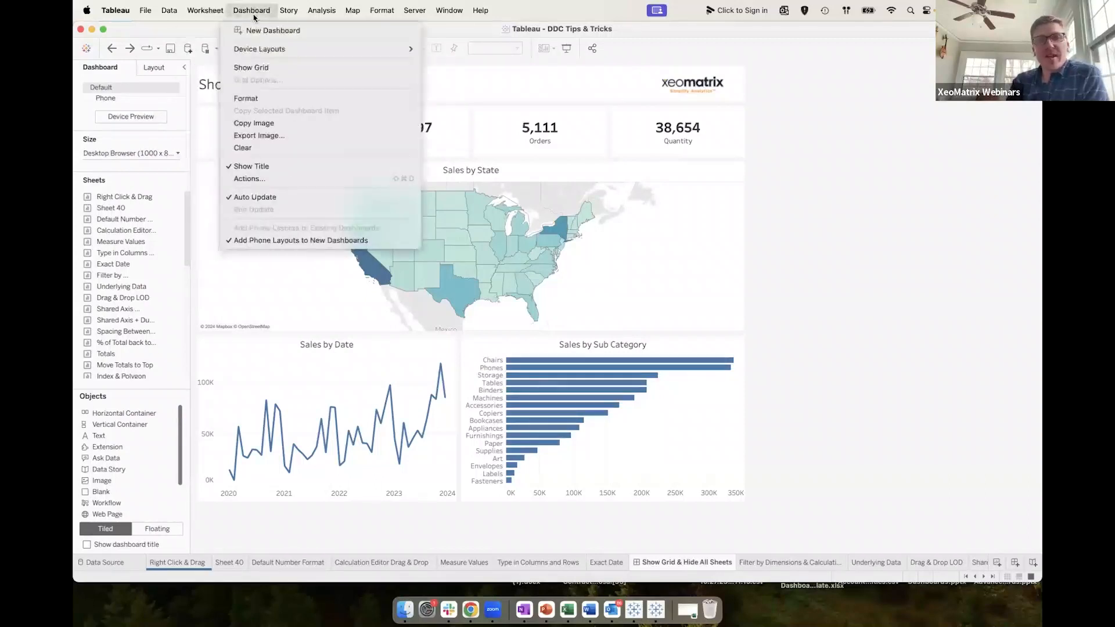
{"action": "left_click", "coordinate": [259, 68]}
{"action": "left_click", "coordinate": [687, 81]}
{"action": "left_click_drag", "start_coordinate": [687, 68], "coordinate": [661, 68]}
{"action": "left_click", "coordinate": [898, 110]}
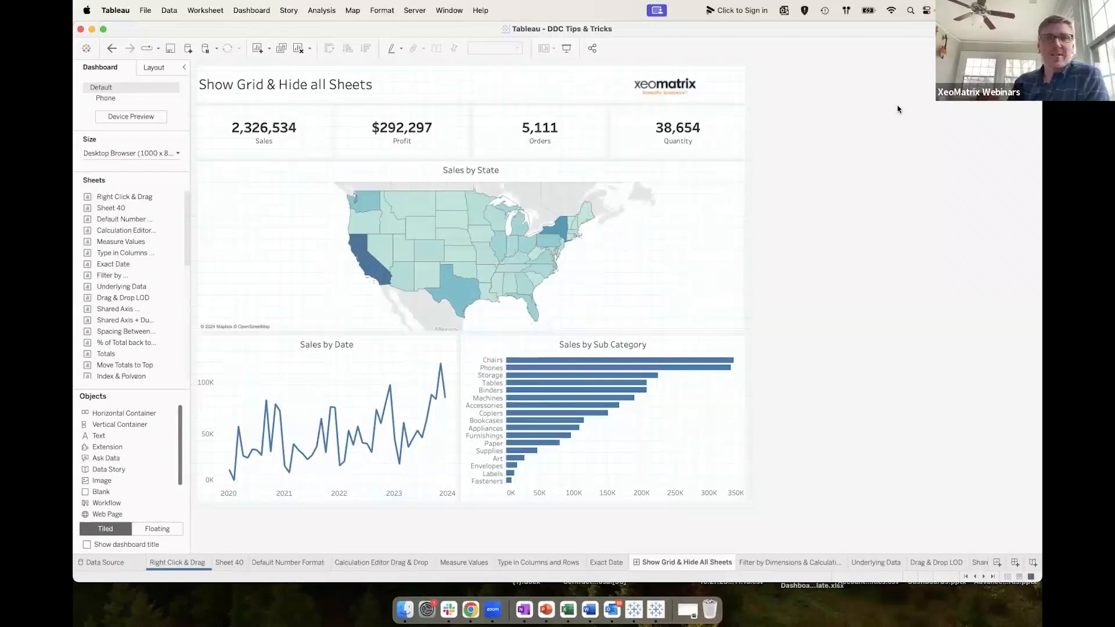
{"action": "left_click", "coordinate": [266, 11]}
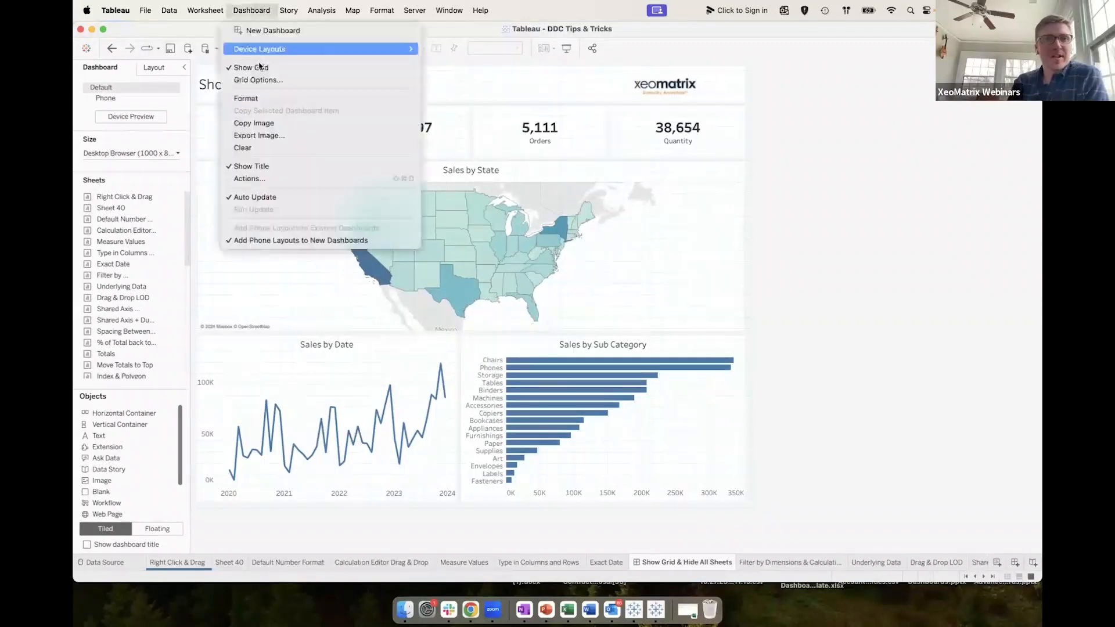
{"action": "left_click", "coordinate": [260, 67]}
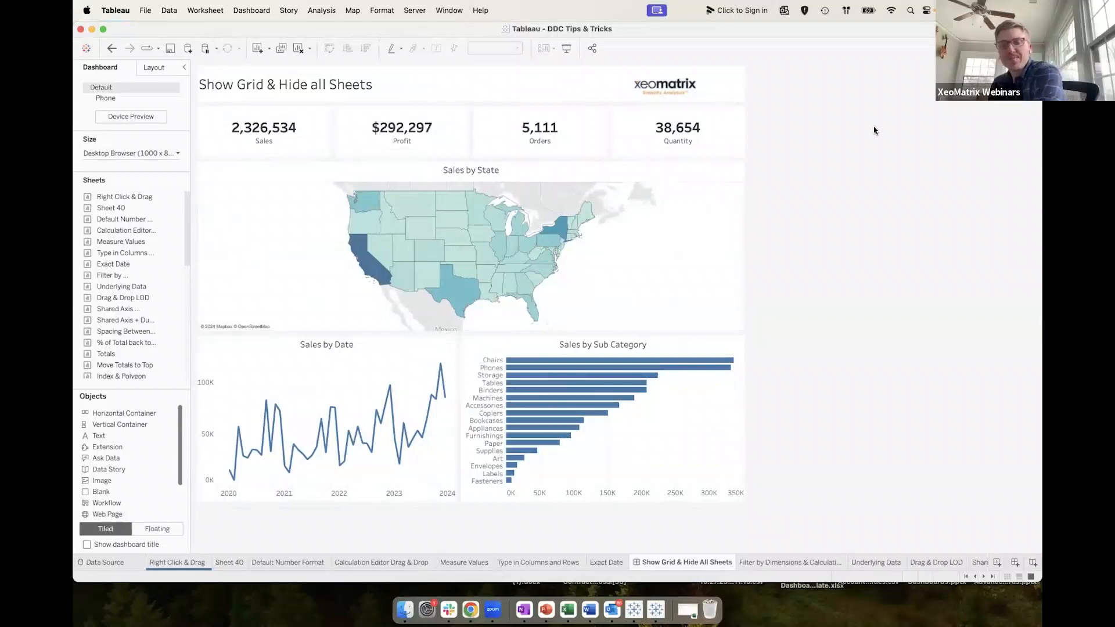
Unhide all sheets used in the Show Grid & Hide All Sheets dashboard, and hide them all again.
{"action": "right_click", "coordinate": [686, 563]}
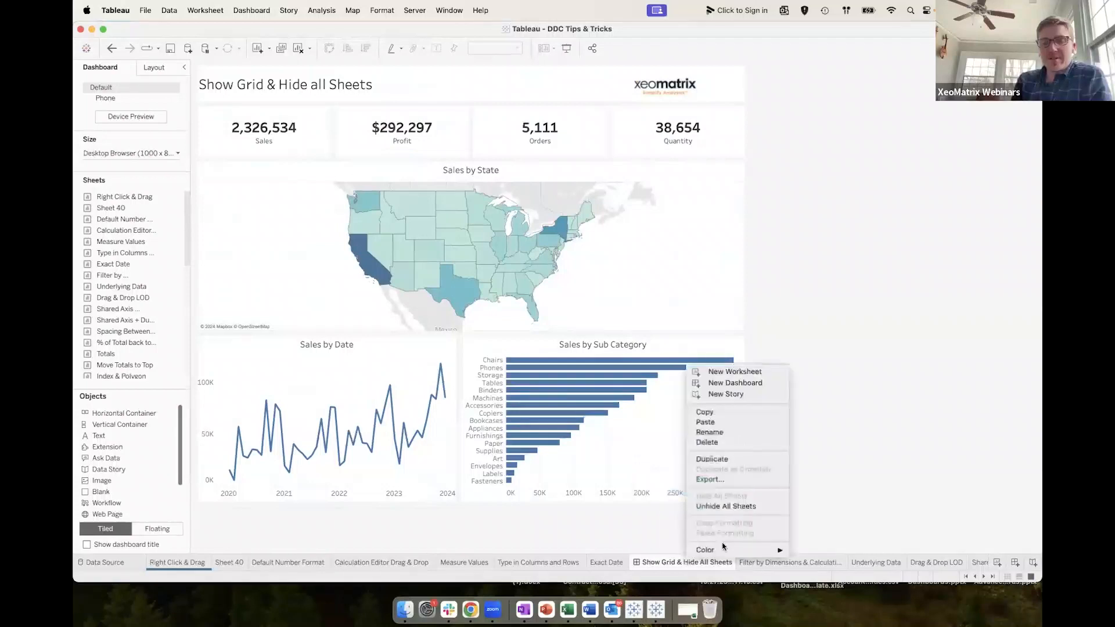
{"action": "left_click", "coordinate": [722, 508]}
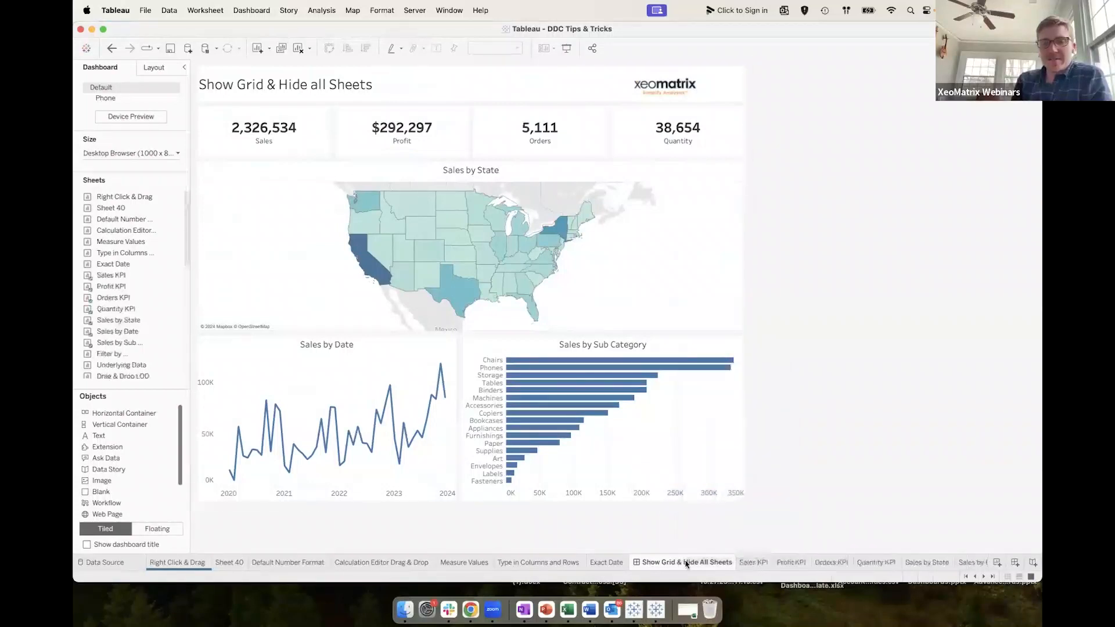
{"action": "mouse_move", "coordinate": [753, 566]}
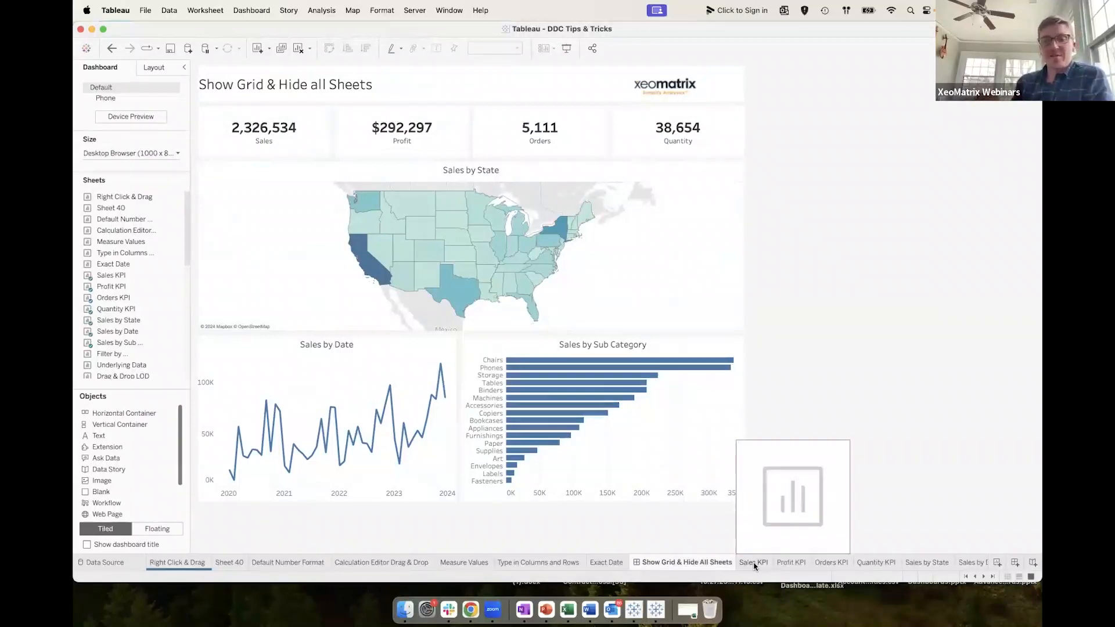
{"action": "mouse_move", "coordinate": [838, 562]}
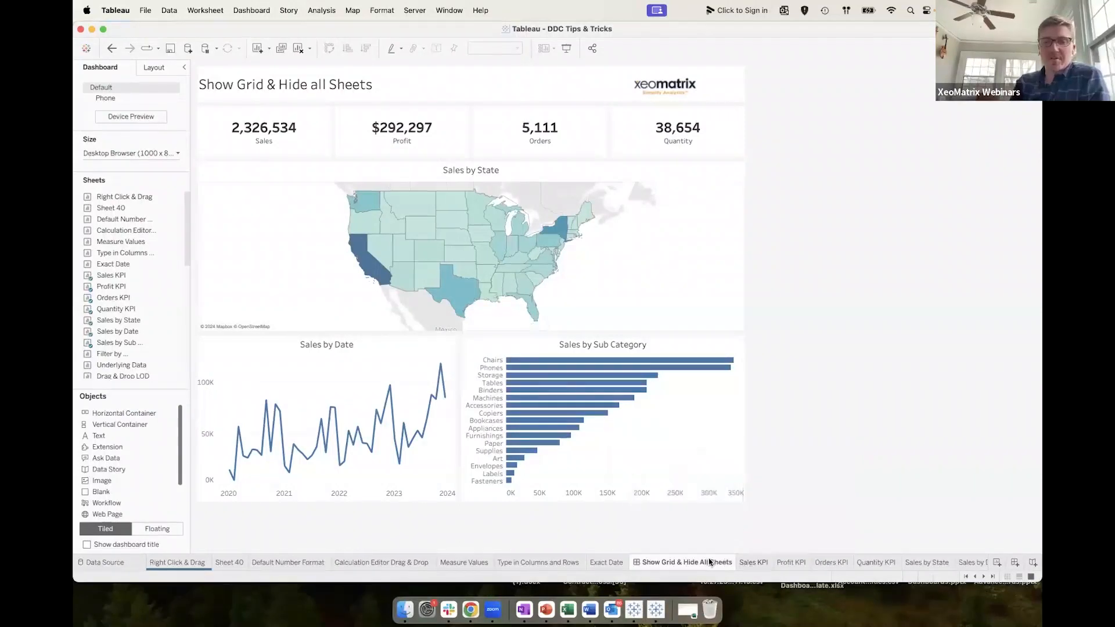
{"action": "right_click", "coordinate": [687, 562]}
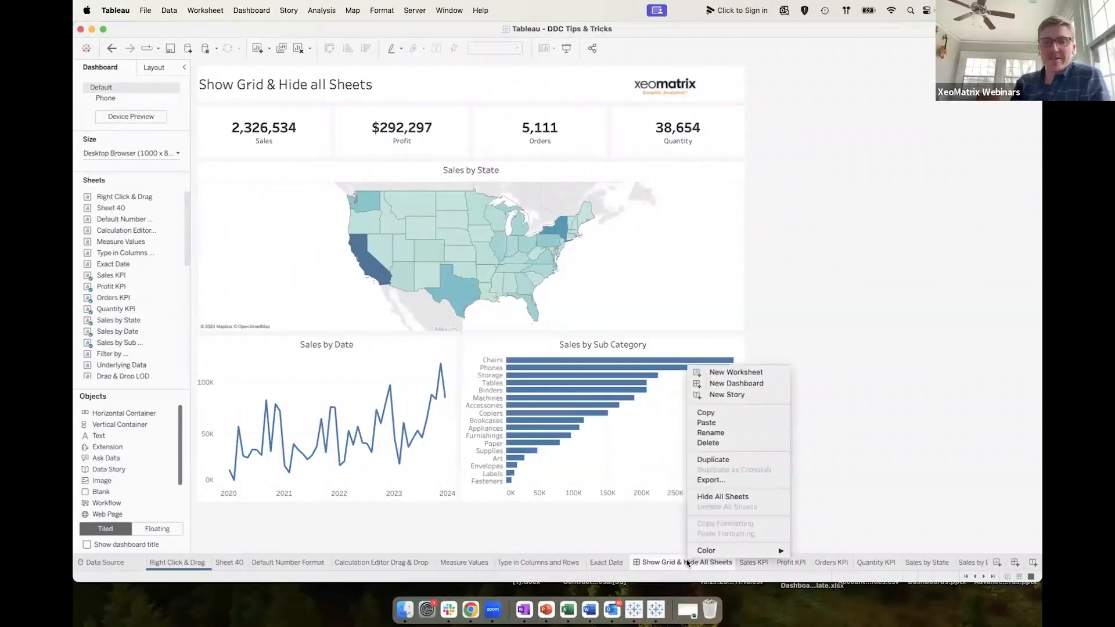
{"action": "left_click", "coordinate": [719, 497]}
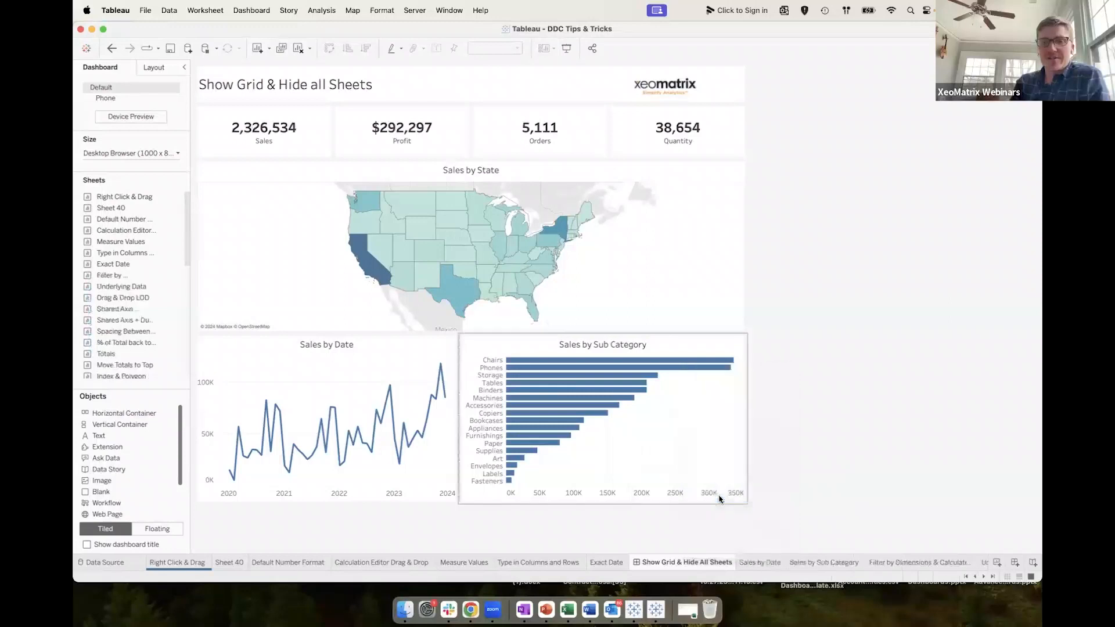
Examine the options of the dashboard and of its Sales by Sub Category chart for a way to unhide a single sheet.
{"action": "right_click", "coordinate": [688, 565]}
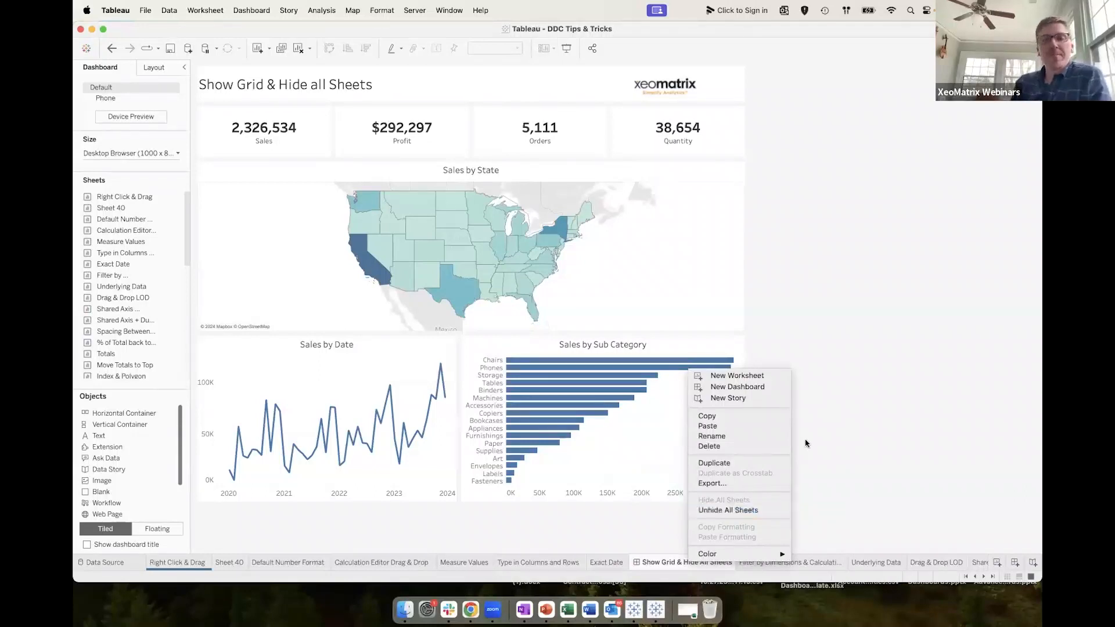
{"action": "left_click", "coordinate": [851, 376]}
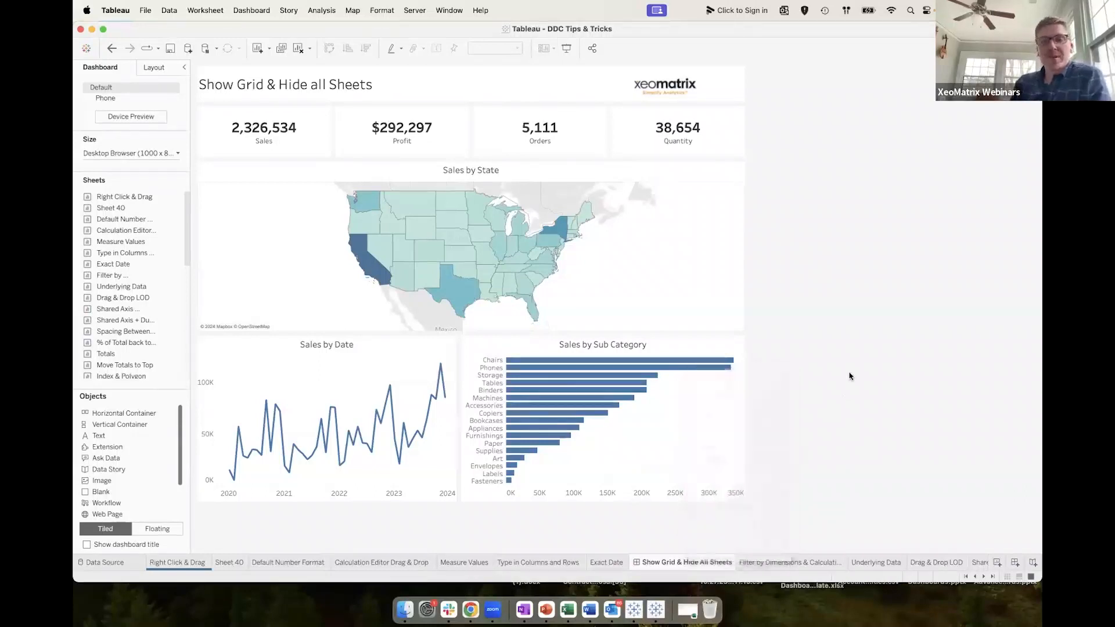
{"action": "right_click", "coordinate": [669, 566]}
{"action": "mouse_move", "coordinate": [697, 553]}
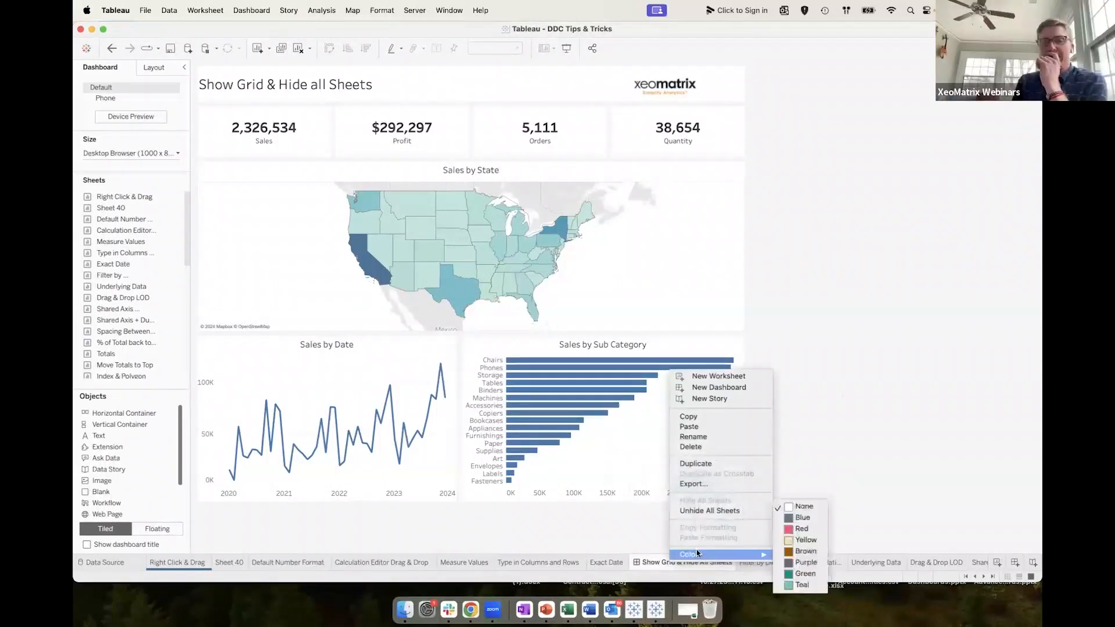
{"action": "left_click", "coordinate": [667, 294]}
{"action": "left_click", "coordinate": [694, 431]}
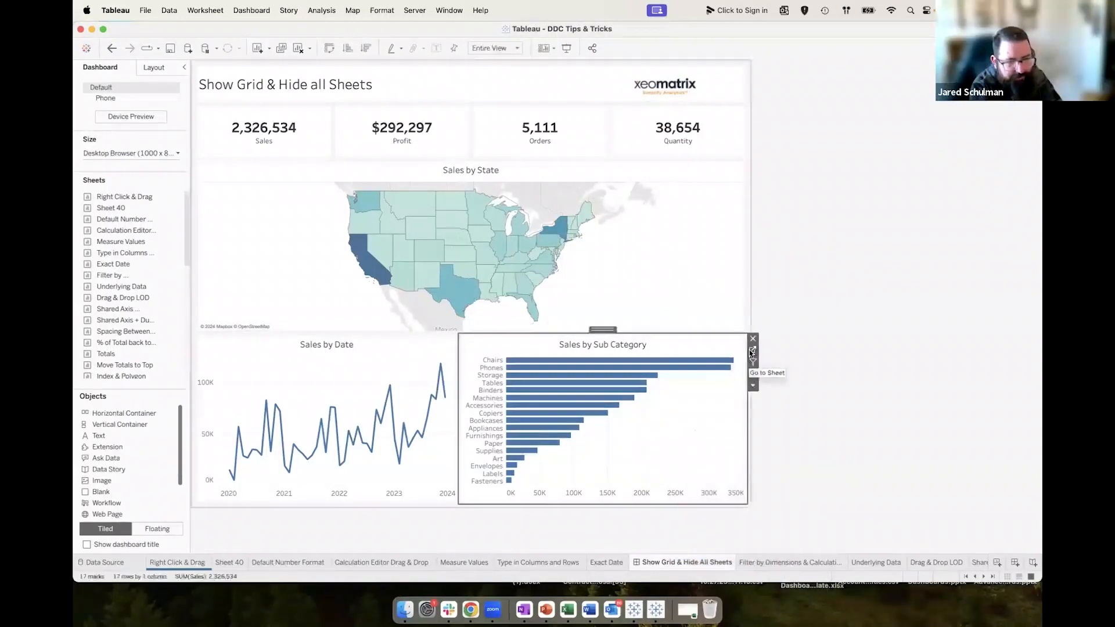
{"action": "left_click", "coordinate": [753, 385]}
{"action": "mouse_move", "coordinate": [787, 426]}
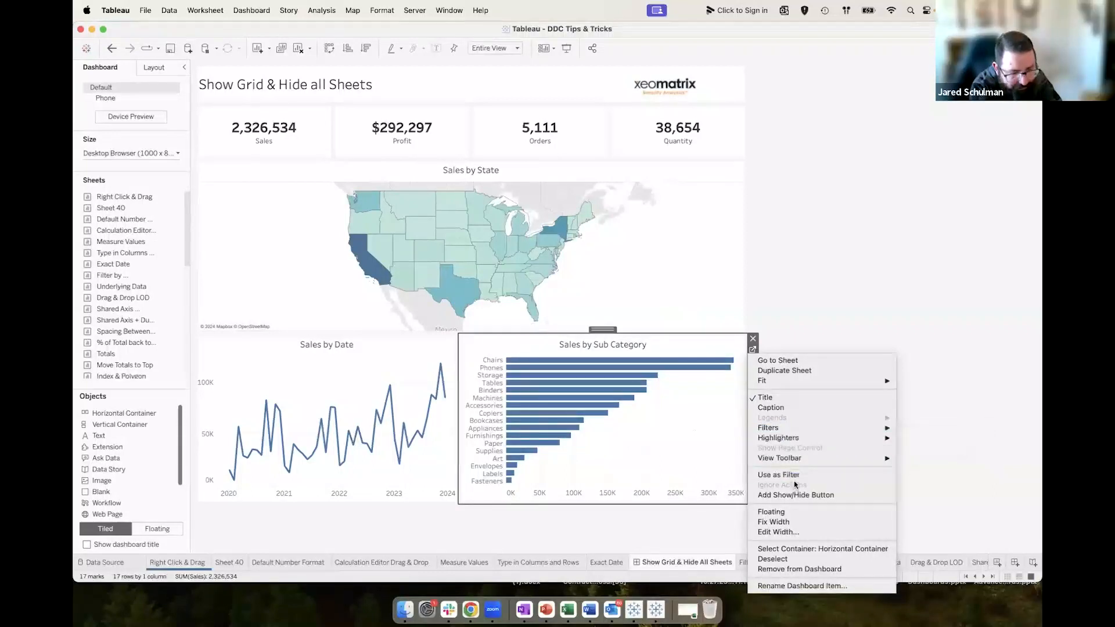
{"action": "left_click", "coordinate": [689, 426]}
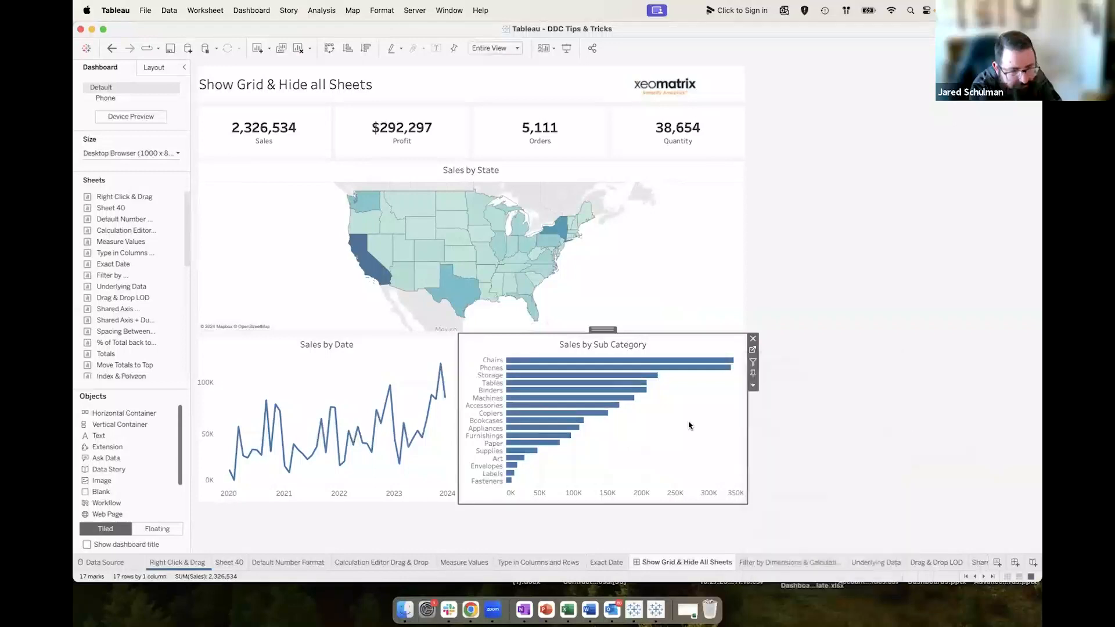
Go to the hidden Sales by Sub Category sheet from the dashboard, unhide it and return to the dashboard.
{"action": "left_click", "coordinate": [753, 351]}
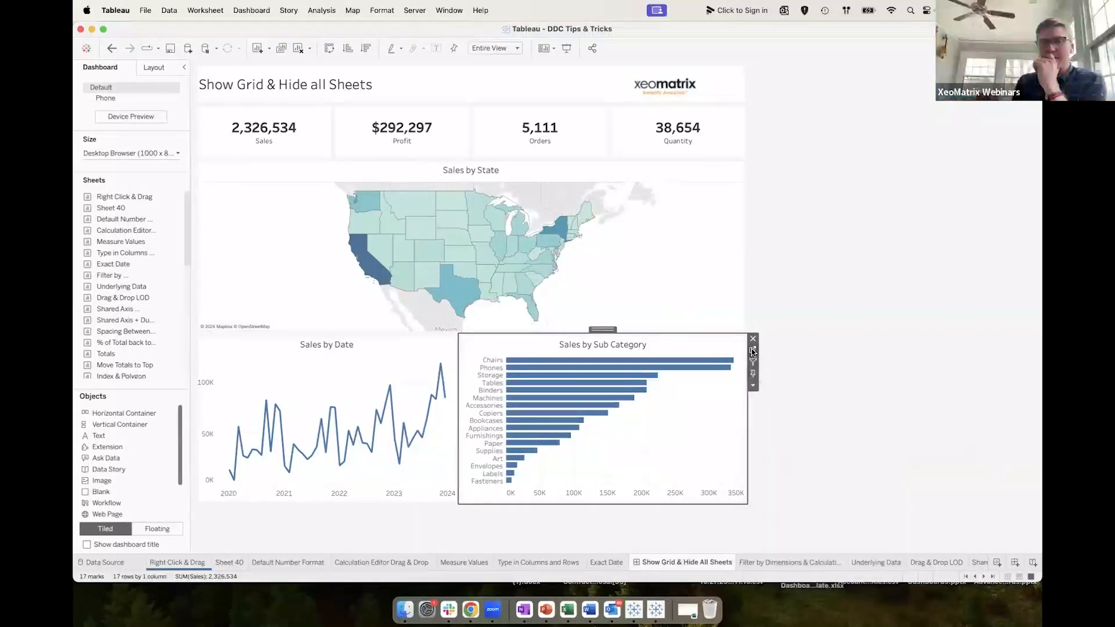
{"action": "right_click", "coordinate": [771, 564]}
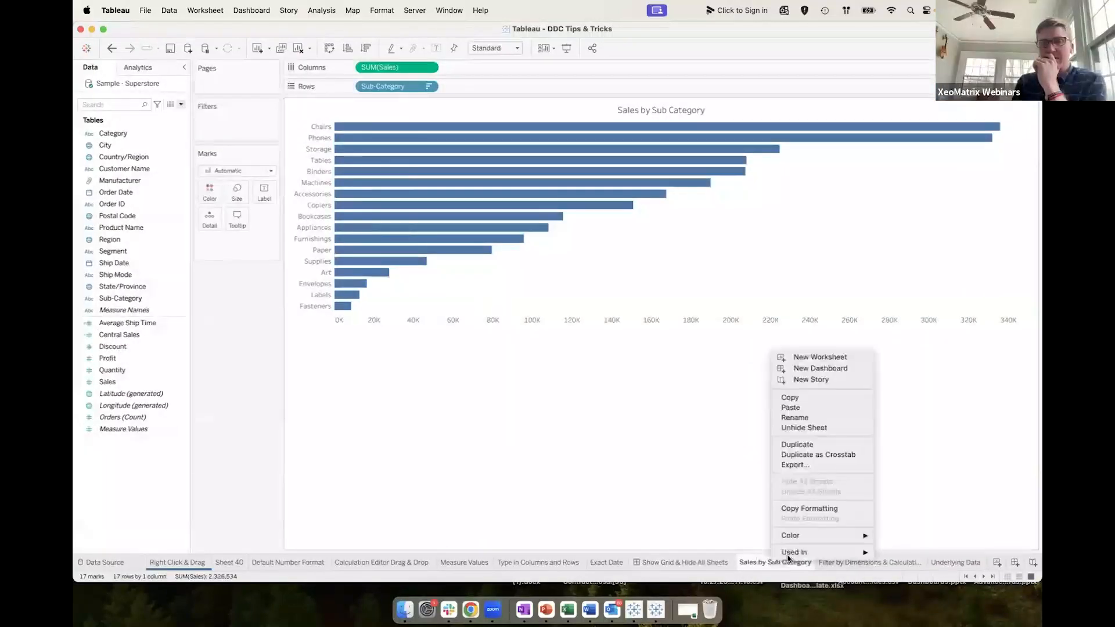
{"action": "mouse_move", "coordinate": [813, 552]}
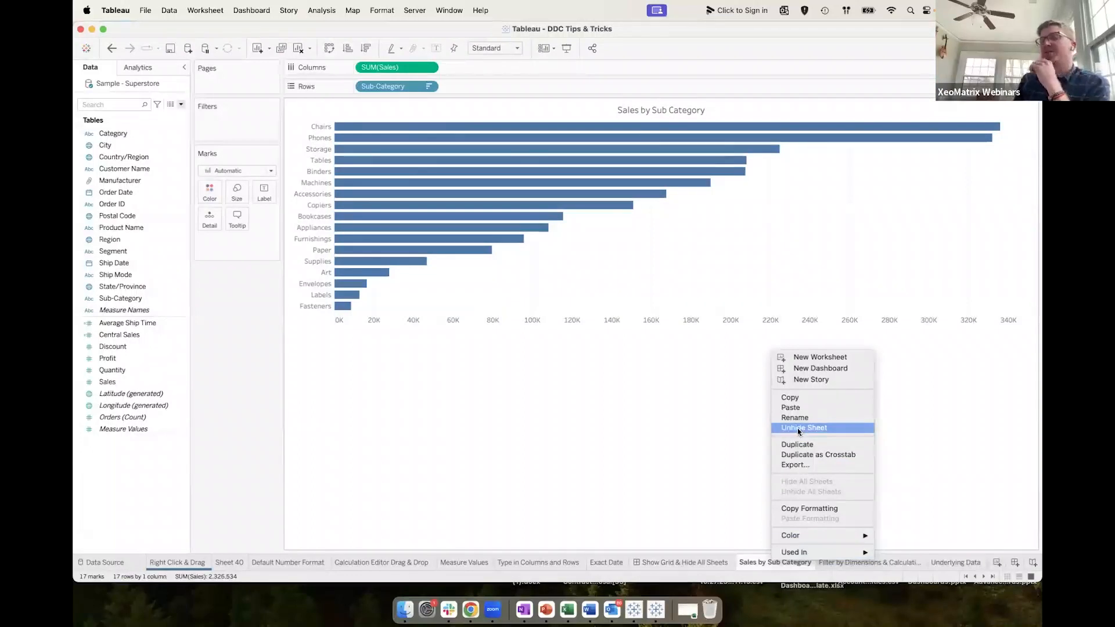
{"action": "left_click", "coordinate": [798, 428]}
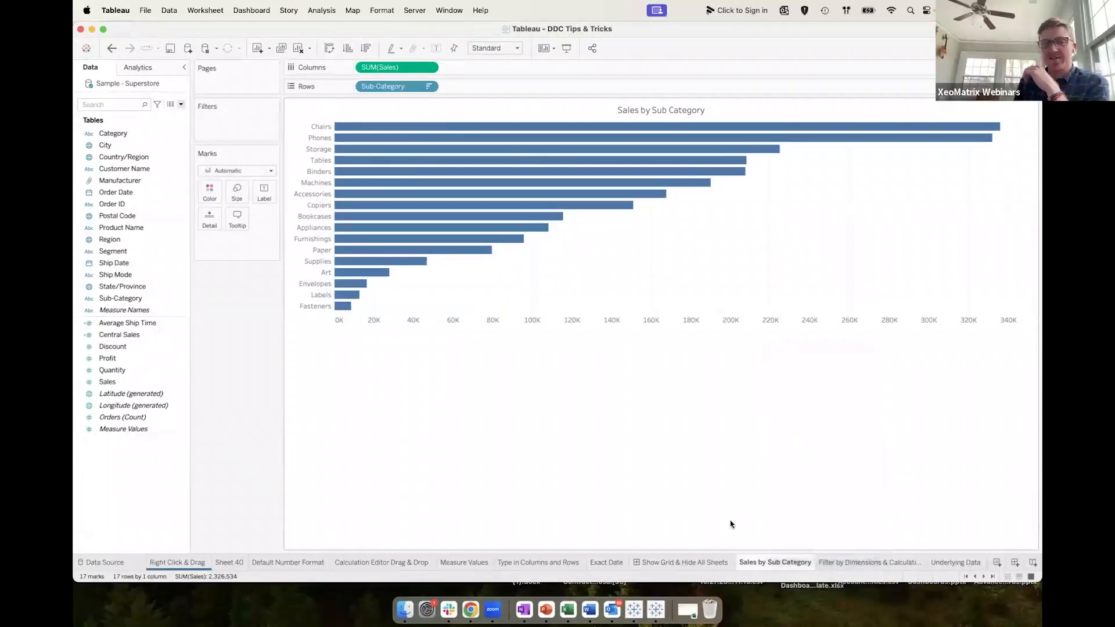
{"action": "left_click", "coordinate": [696, 562]}
{"action": "left_click", "coordinate": [754, 562]}
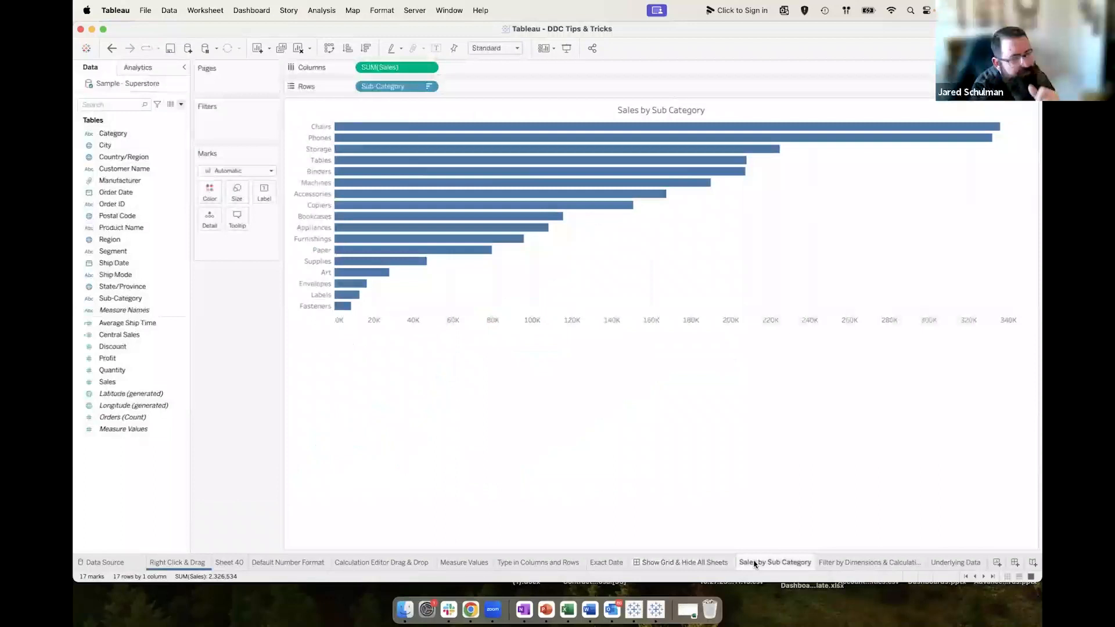
{"action": "left_click", "coordinate": [700, 562]}
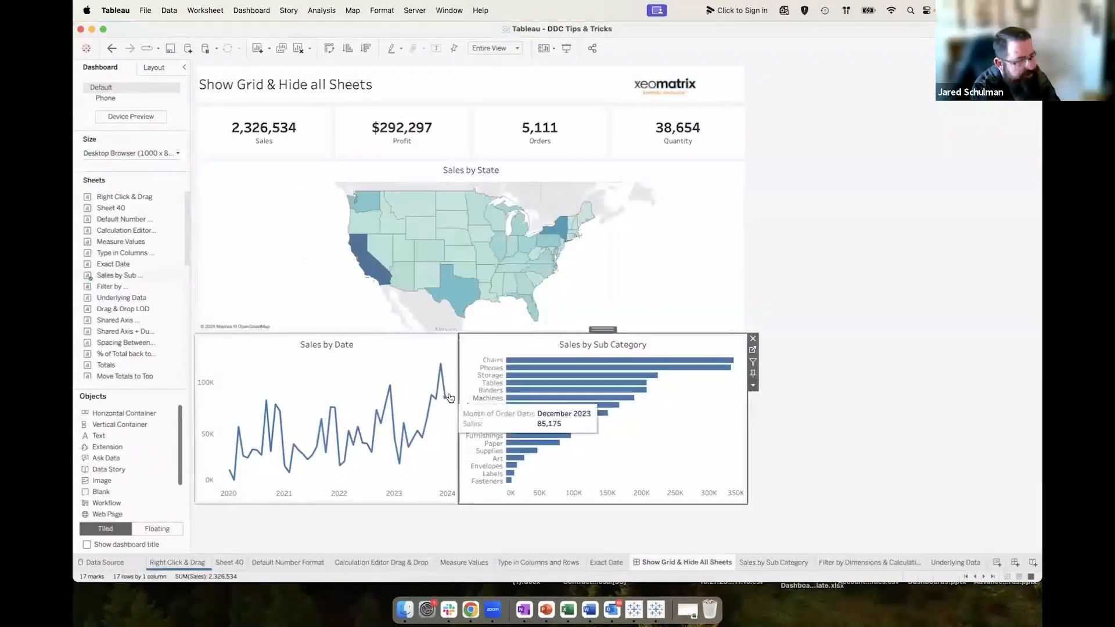
Look through the dashboard's list of sheets for the hidden ones and examine the options of the Sales KPI sheet.
{"action": "scroll", "coordinate": [139, 287], "scroll_direction": "down", "scroll_amount": 3}
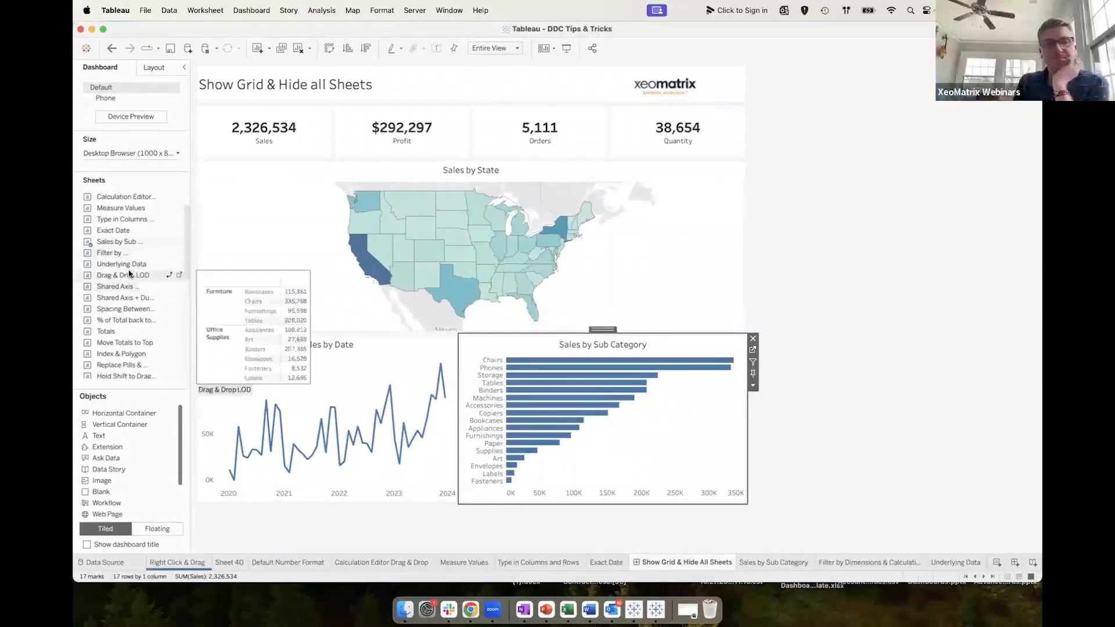
{"action": "left_click", "coordinate": [127, 266]}
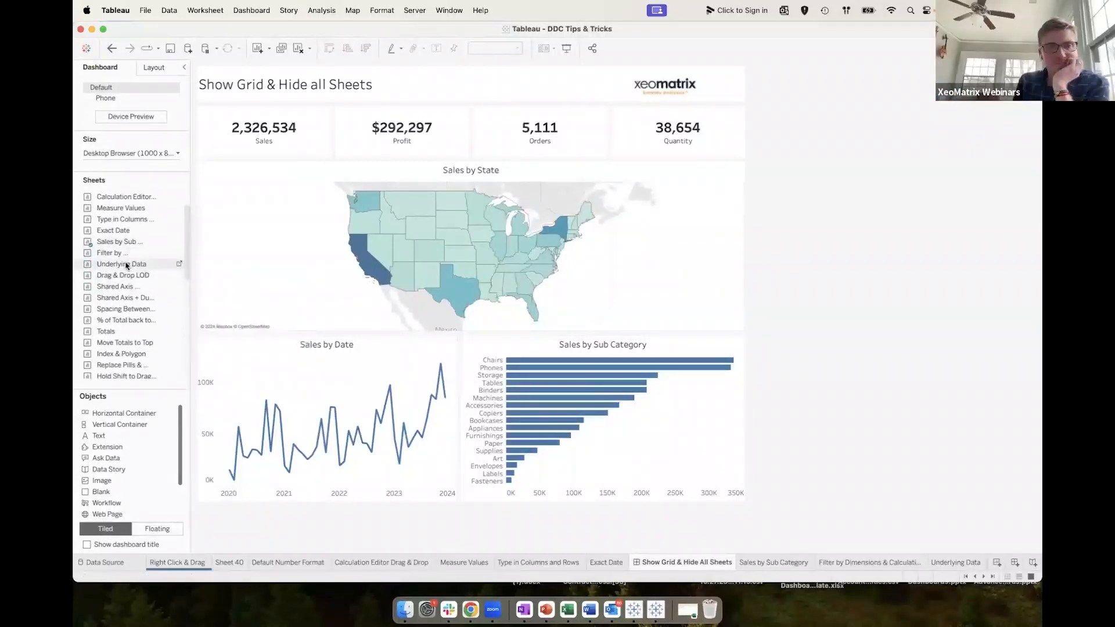
{"action": "scroll", "coordinate": [127, 266], "scroll_direction": "up", "scroll_amount": 3}
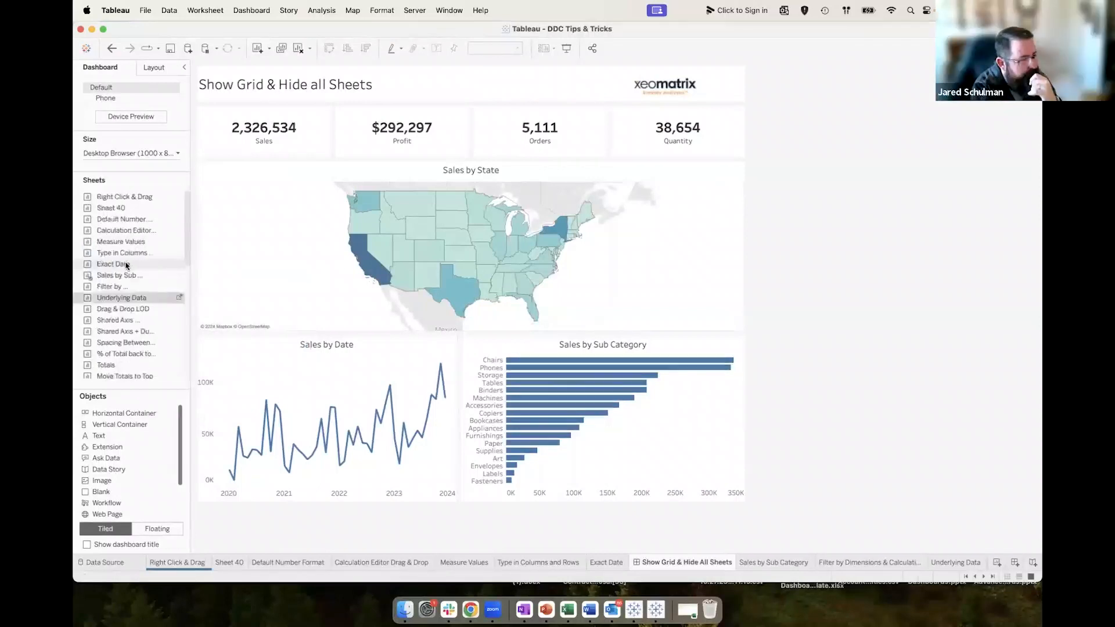
{"action": "mouse_move", "coordinate": [123, 277]}
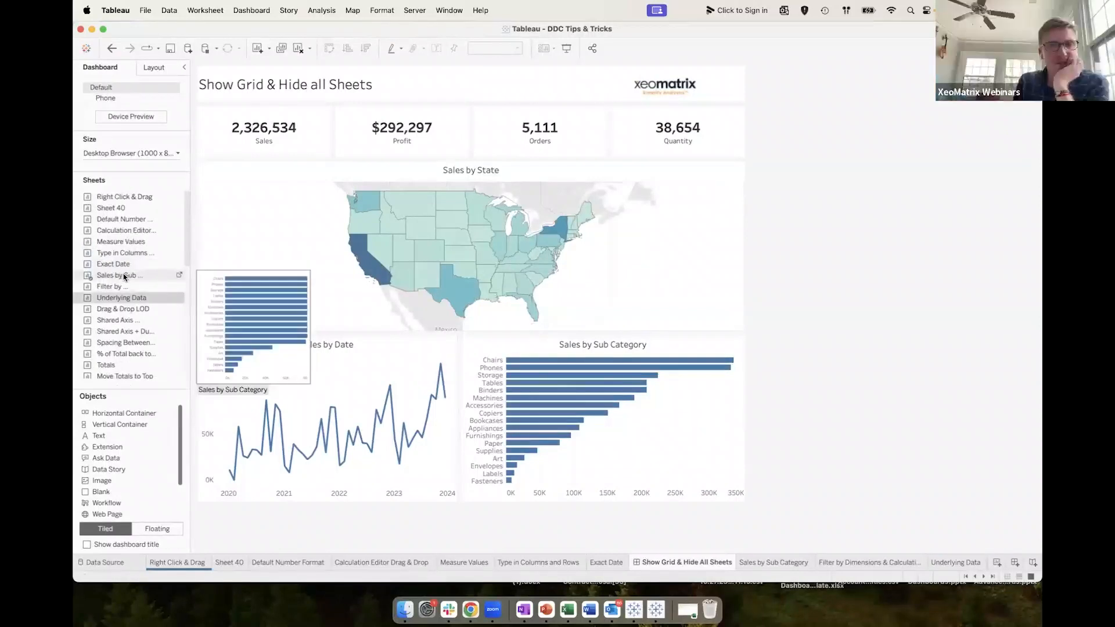
{"action": "scroll", "coordinate": [126, 266], "scroll_direction": "down", "scroll_amount": 9}
{"action": "scroll", "coordinate": [127, 266], "scroll_direction": "down", "scroll_amount": 13}
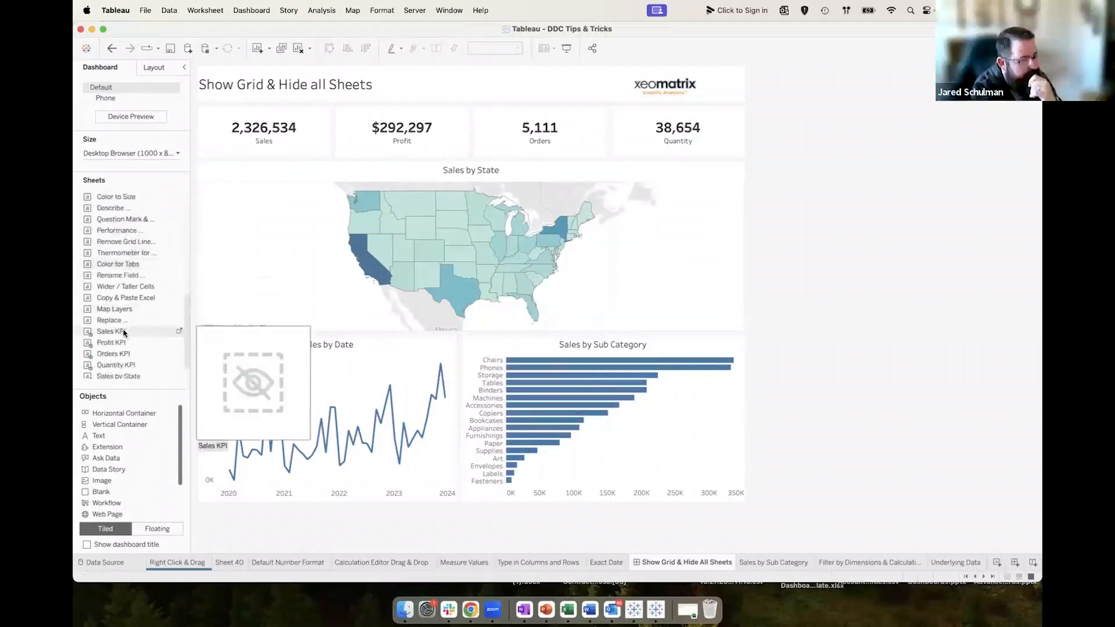
{"action": "left_click", "coordinate": [124, 333]}
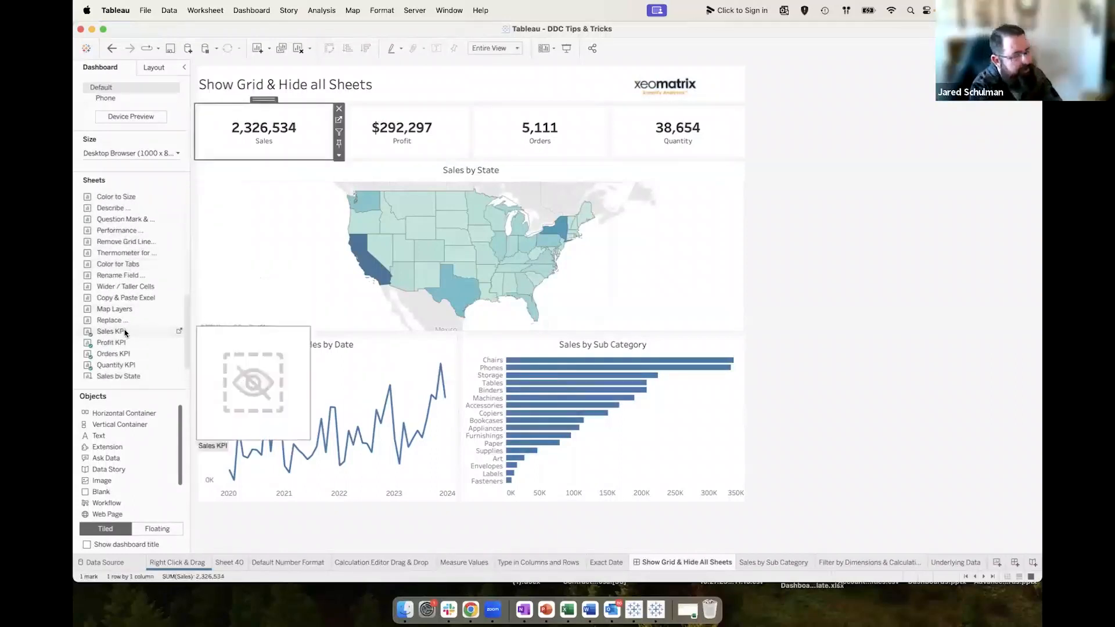
{"action": "right_click", "coordinate": [125, 333]}
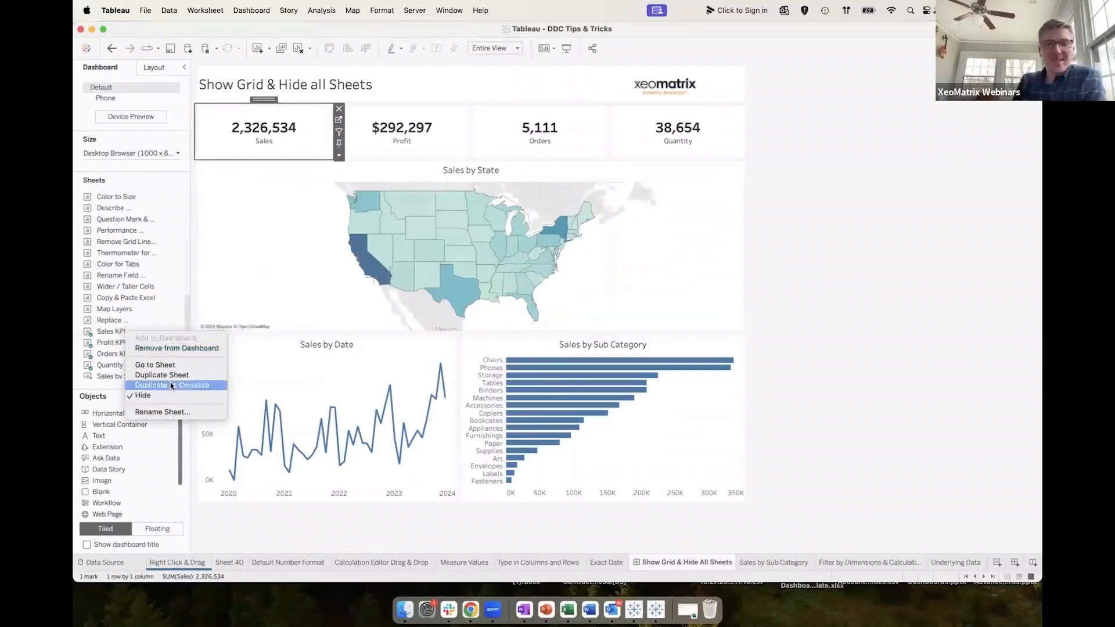
{"action": "left_click", "coordinate": [667, 447]}
Hide all sheets used in the dashboard, and open the Filter by Dimensions & Calculations worksheet.
{"action": "right_click", "coordinate": [696, 562]}
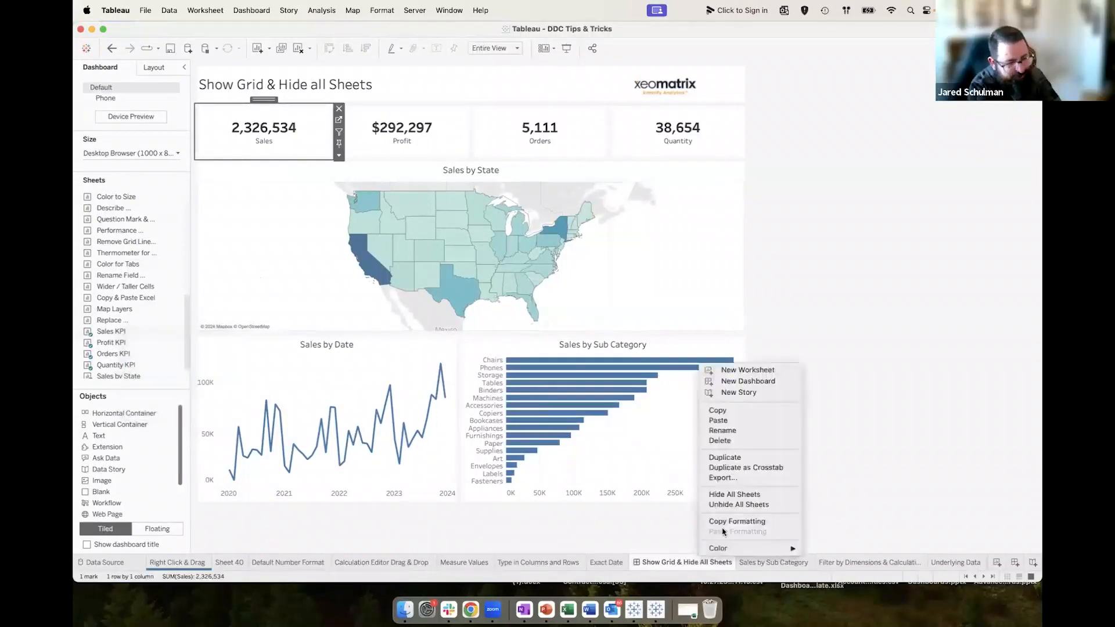
{"action": "left_click", "coordinate": [732, 495]}
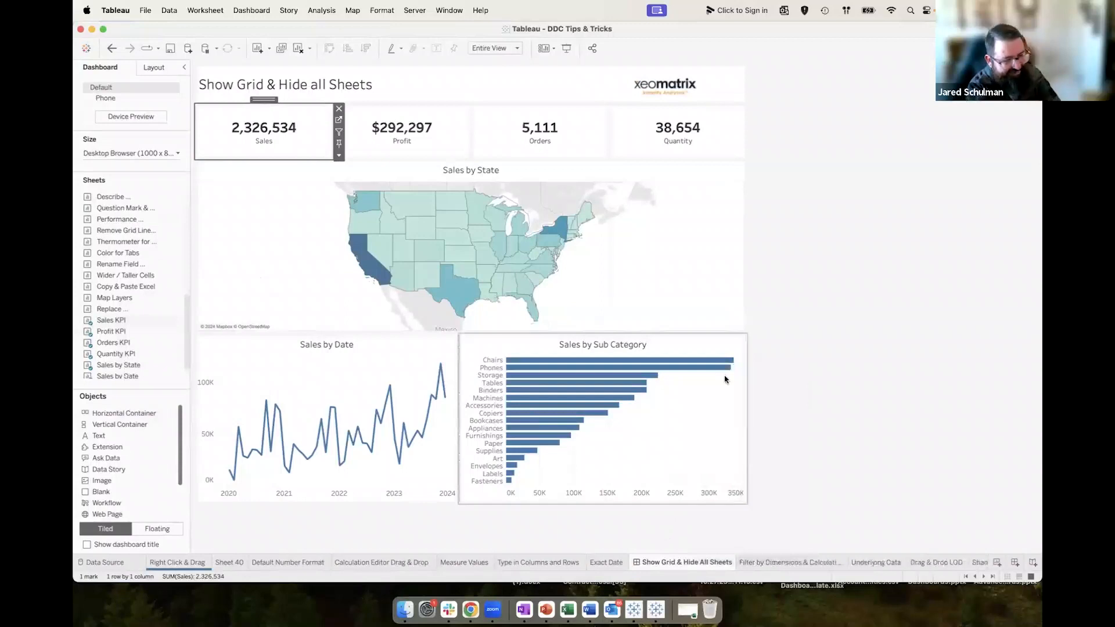
{"action": "left_click", "coordinate": [779, 292]}
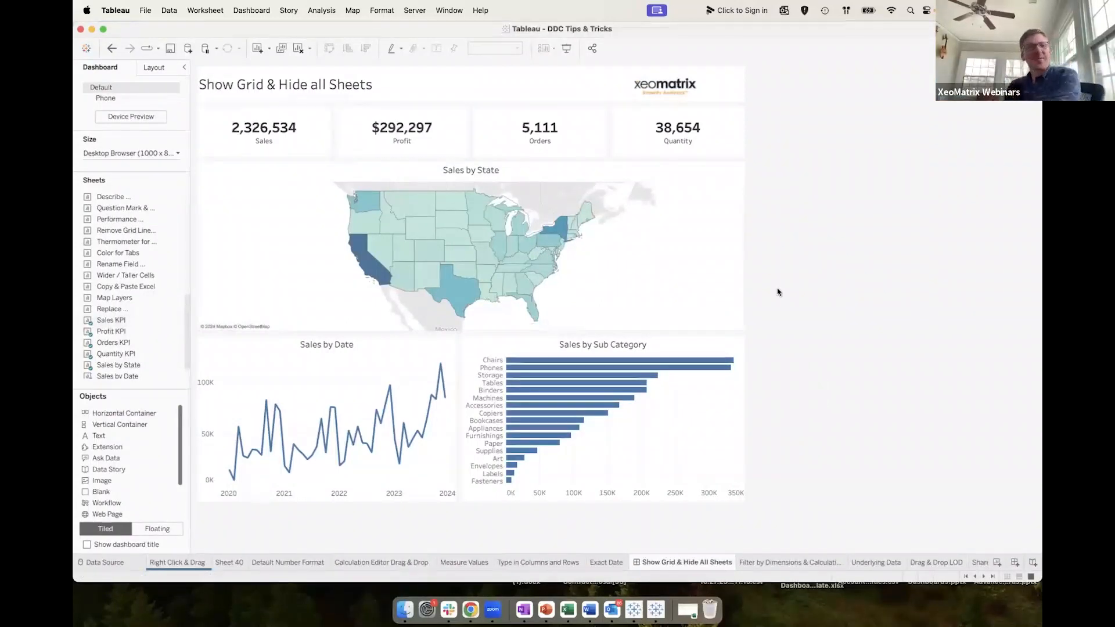
{"action": "left_click", "coordinate": [758, 561]}
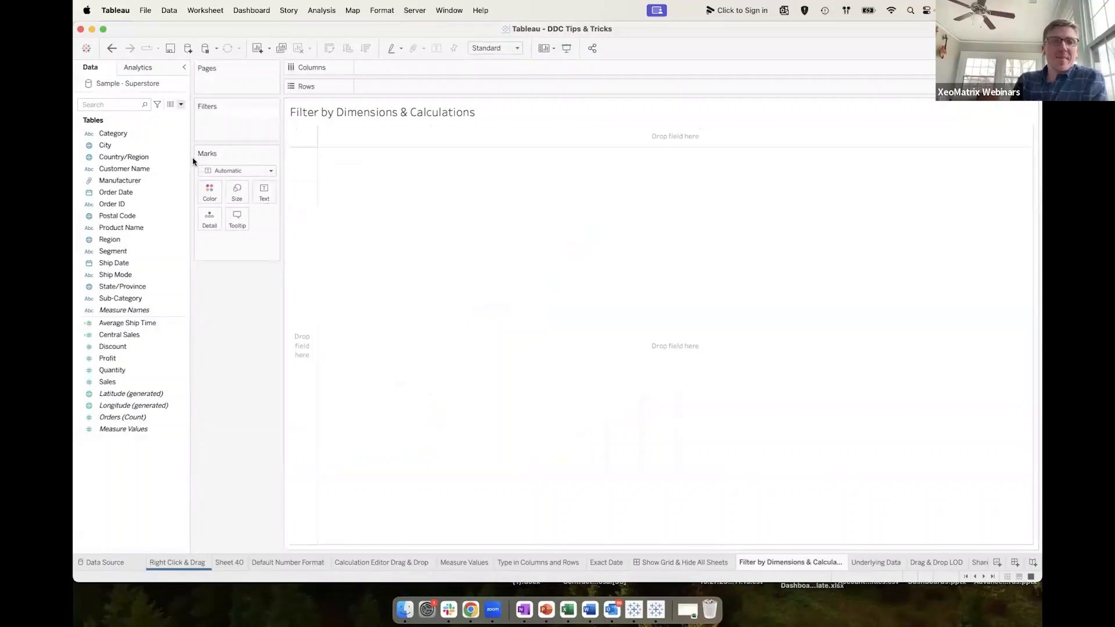
Filter the data pane's field list to show only calculations.
{"action": "left_click", "coordinate": [155, 106]}
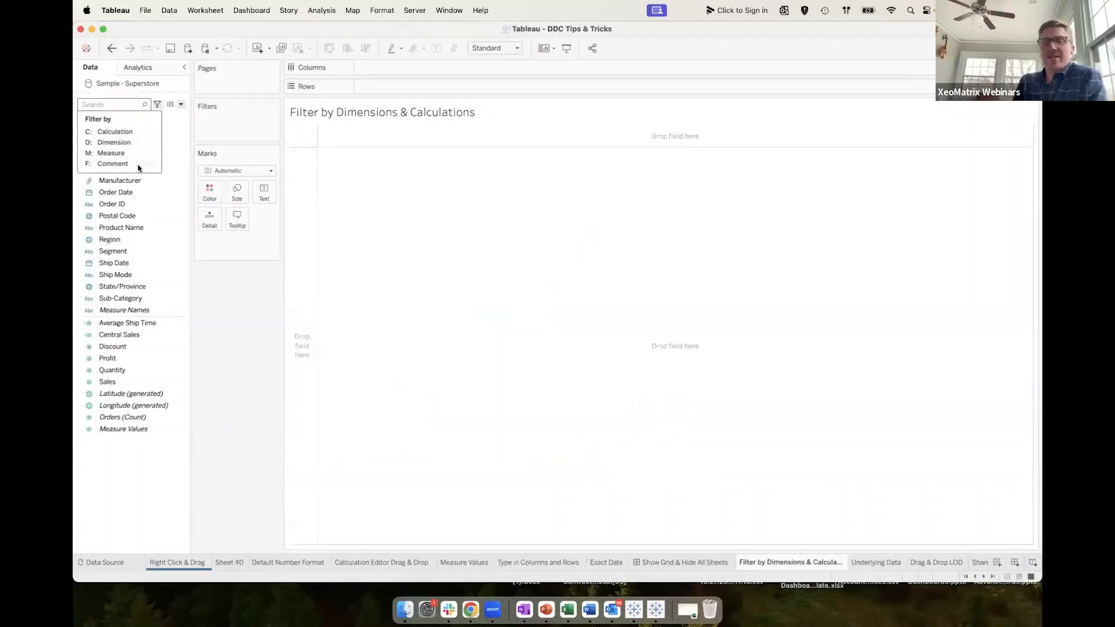
{"action": "left_click", "coordinate": [122, 132]}
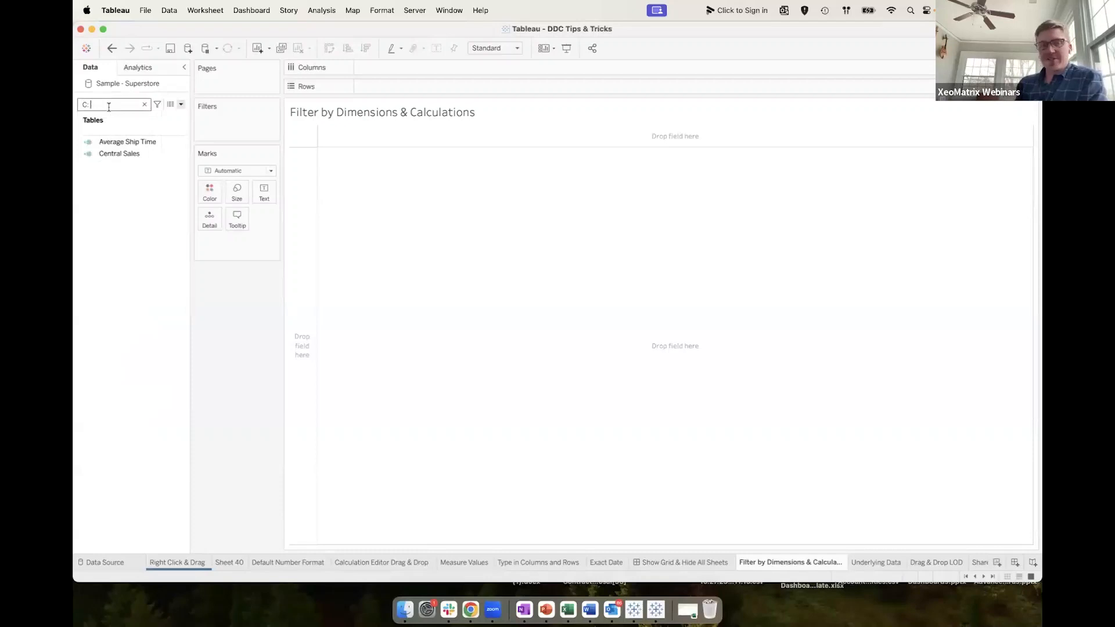
{"action": "left_click", "coordinate": [129, 143]}
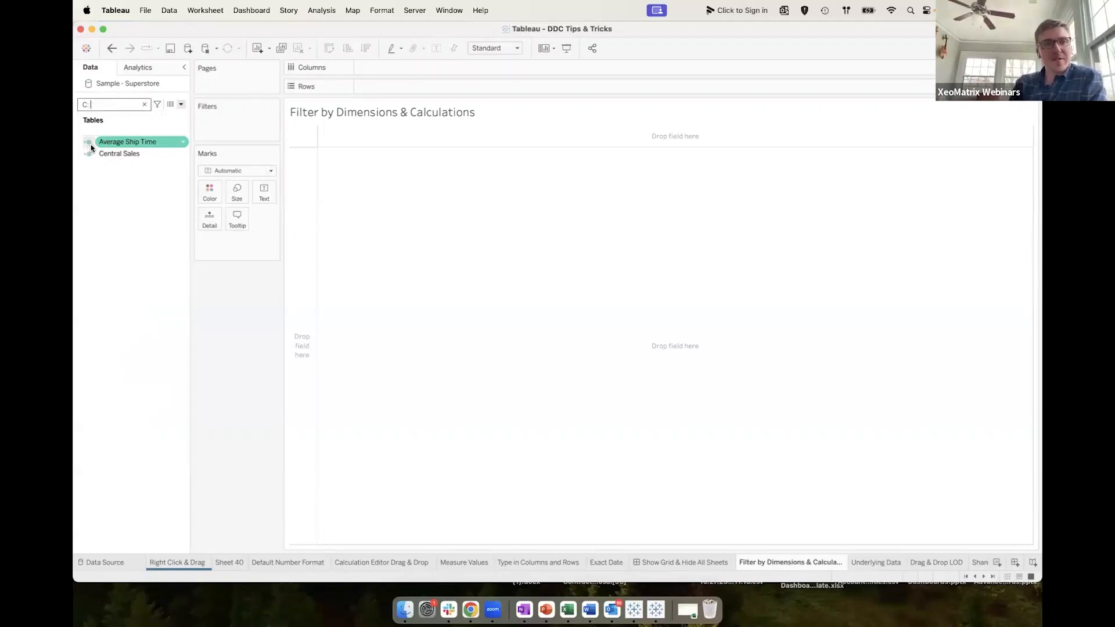
Open the Average Ship Time calculation, examine its DATEDIFF formula and close the editor without changes.
{"action": "right_click", "coordinate": [125, 147]}
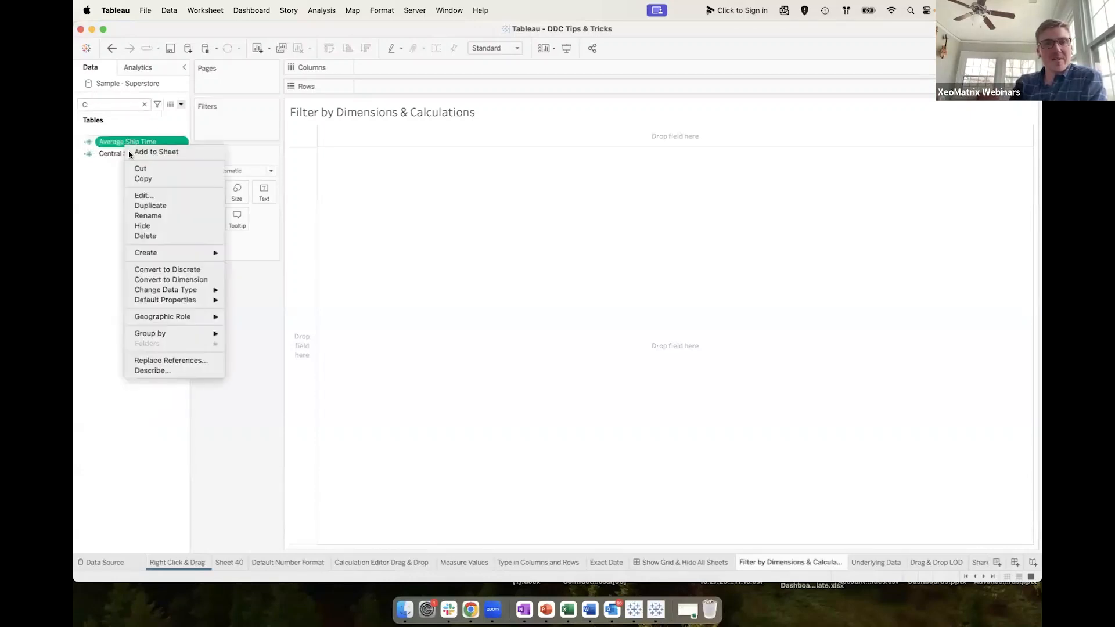
{"action": "left_click", "coordinate": [156, 197]}
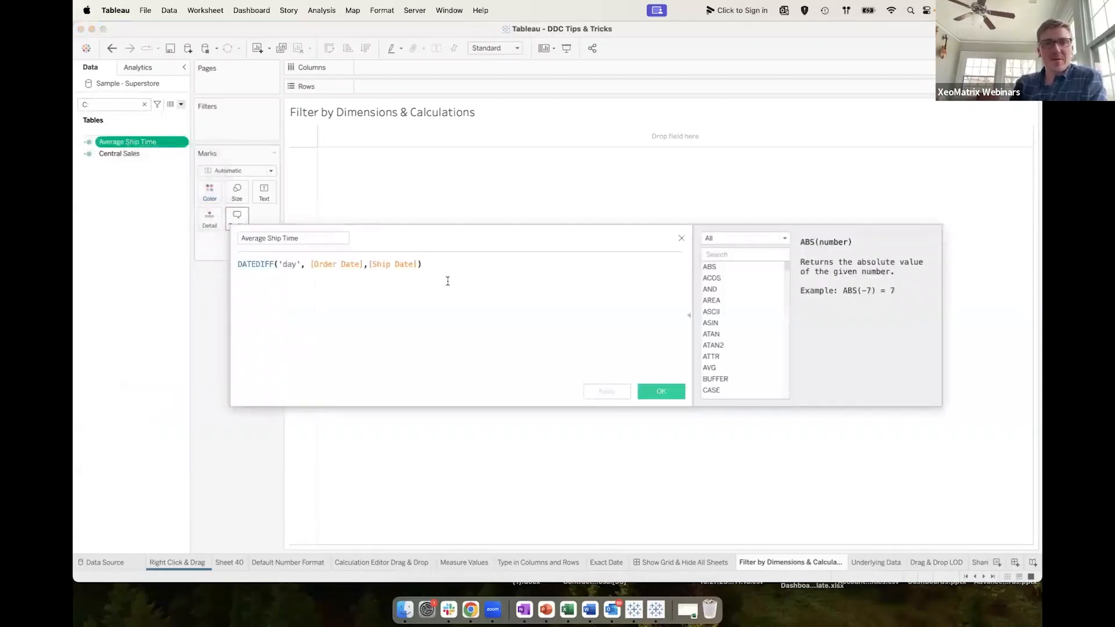
{"action": "left_click_drag", "start_coordinate": [439, 255], "coordinate": [214, 261]}
{"action": "left_click", "coordinate": [462, 315]}
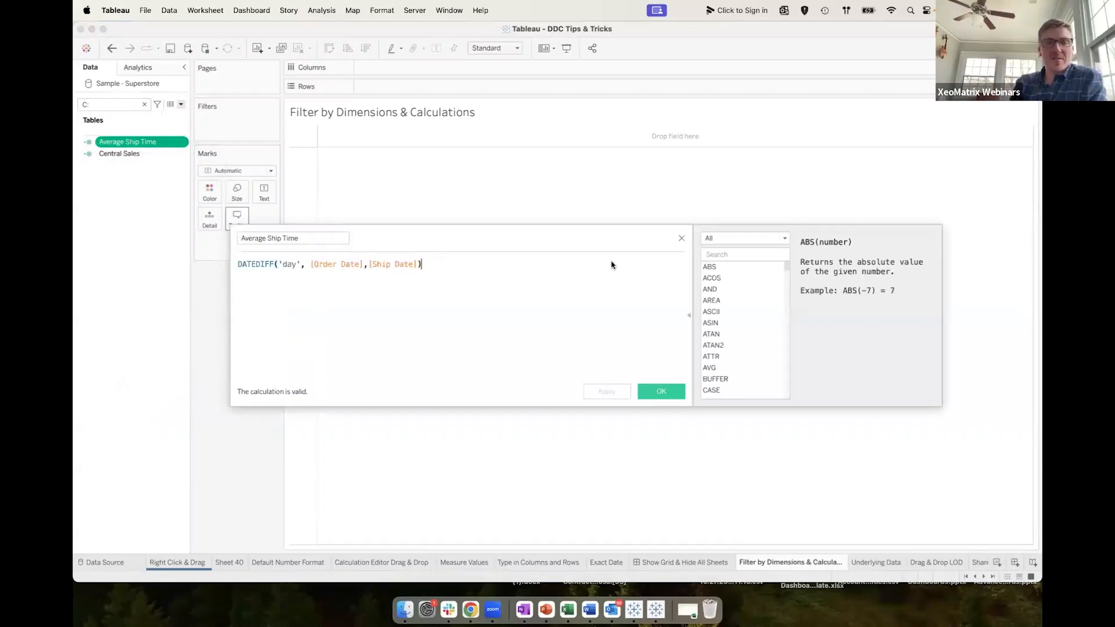
{"action": "left_click", "coordinate": [683, 238]}
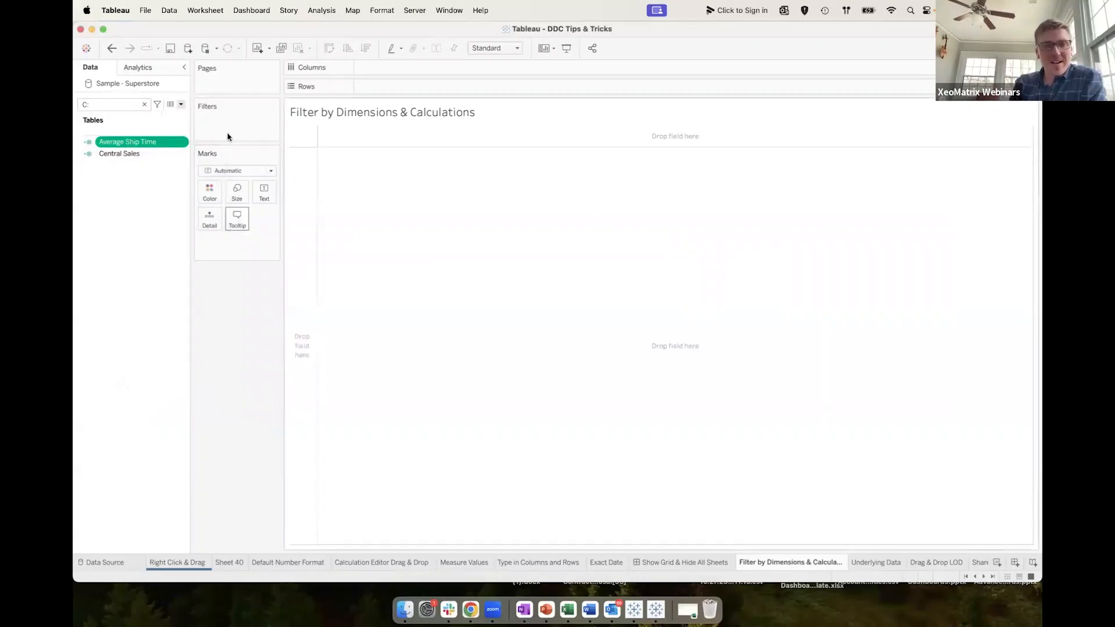
Replace the calculation filter on the field list with the Dimension filter.
{"action": "left_click", "coordinate": [144, 104]}
{"action": "left_click", "coordinate": [157, 105]}
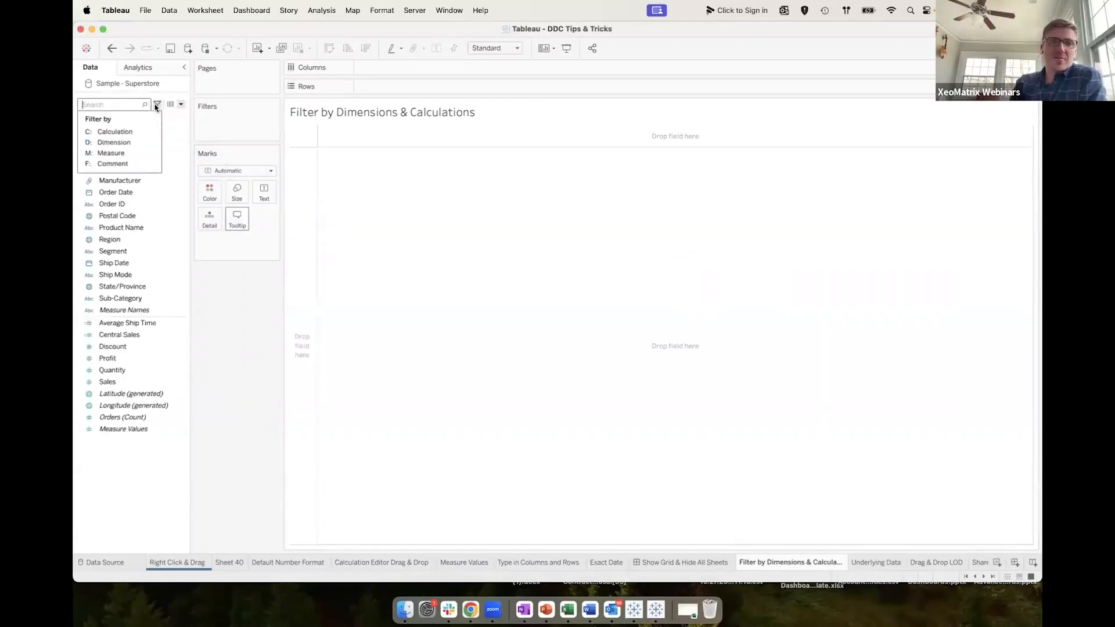
{"action": "left_click", "coordinate": [112, 143]}
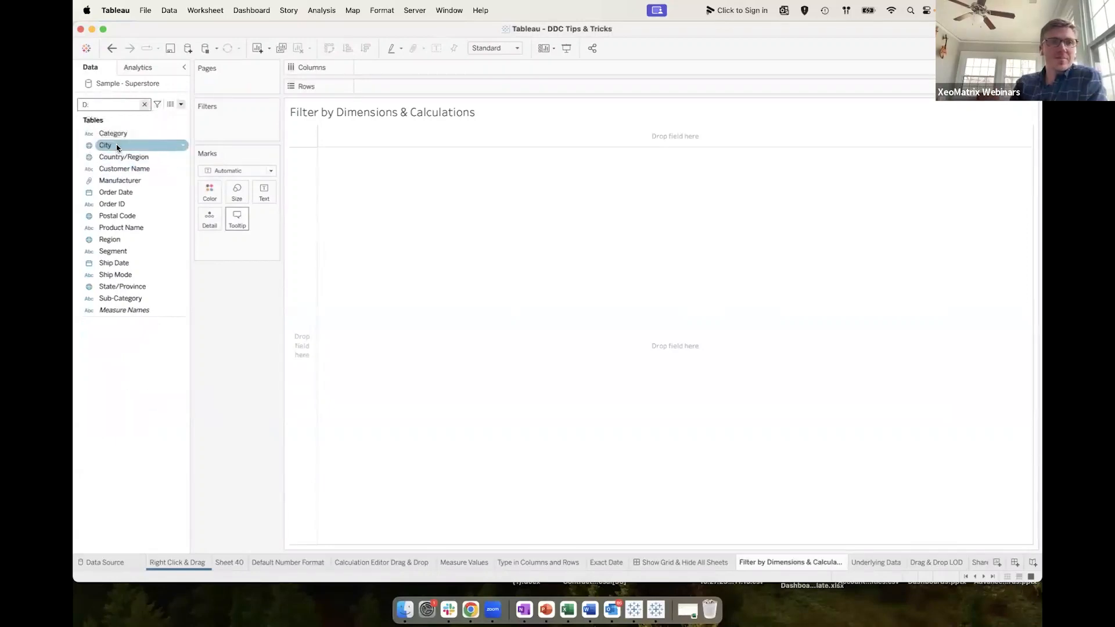
{"action": "left_click", "coordinate": [120, 229]}
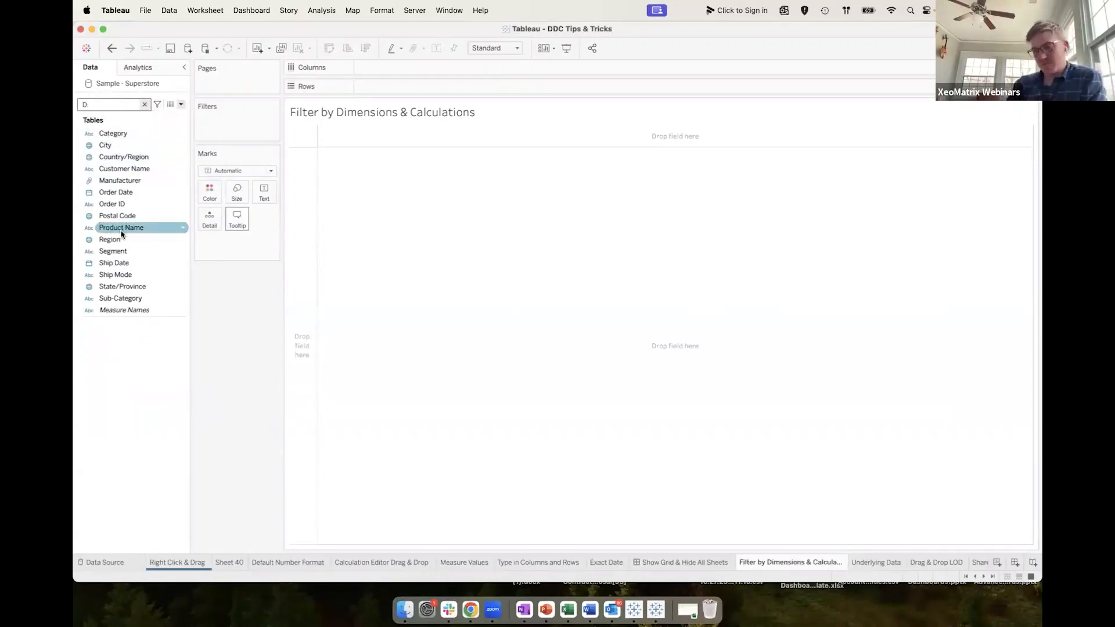
Filter the field list by Measure instead of Dimension, and clear the filter to list all fields again.
{"action": "left_click", "coordinate": [145, 105]}
{"action": "left_click", "coordinate": [157, 104]}
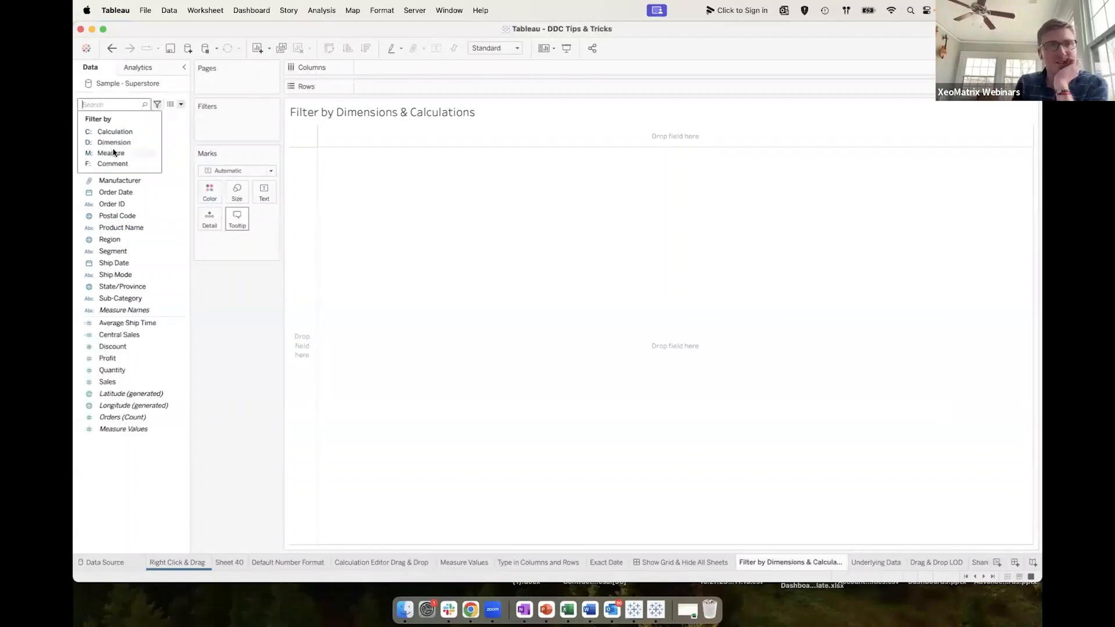
{"action": "left_click", "coordinate": [113, 152]}
{"action": "left_click", "coordinate": [158, 238]}
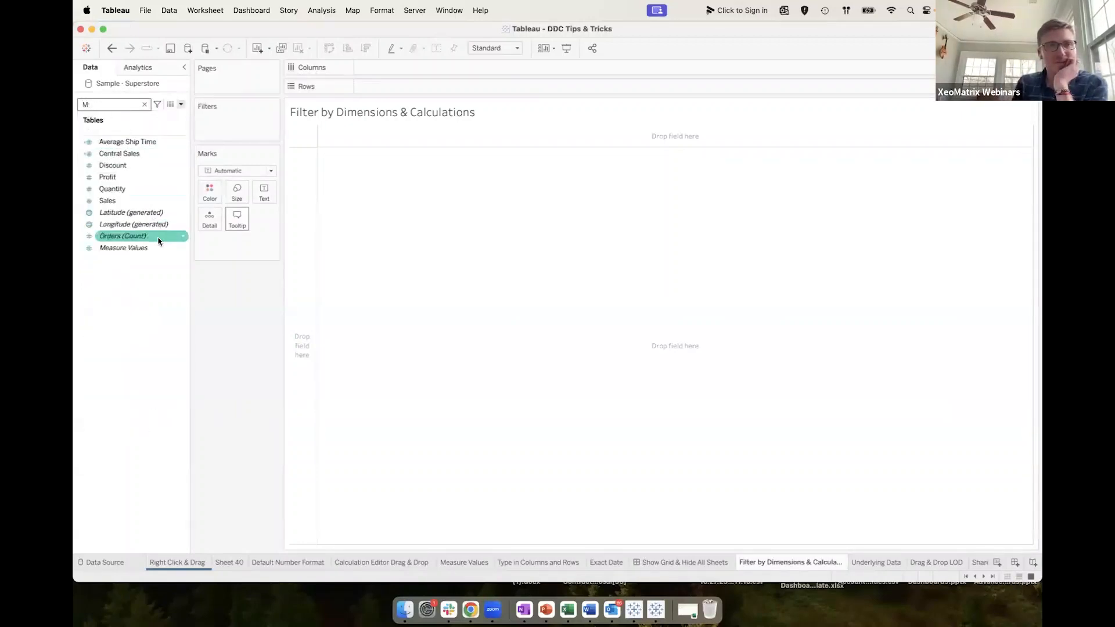
{"action": "left_click", "coordinate": [145, 104]}
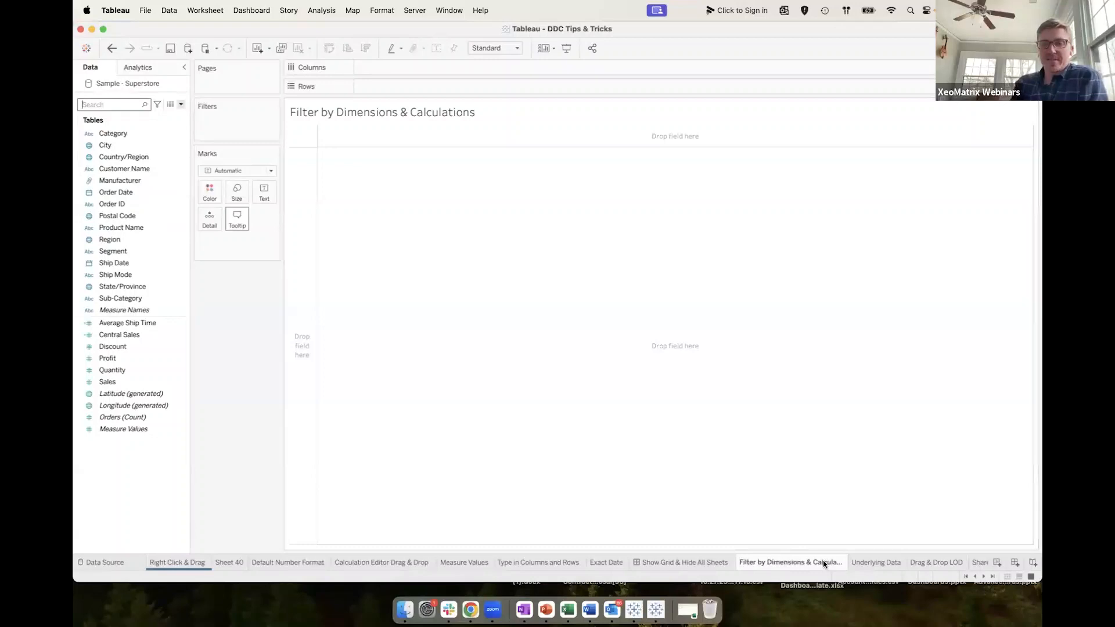
Go to the Underlying Data worksheet and view the full data behind the Tables bar.
{"action": "left_click", "coordinate": [873, 562]}
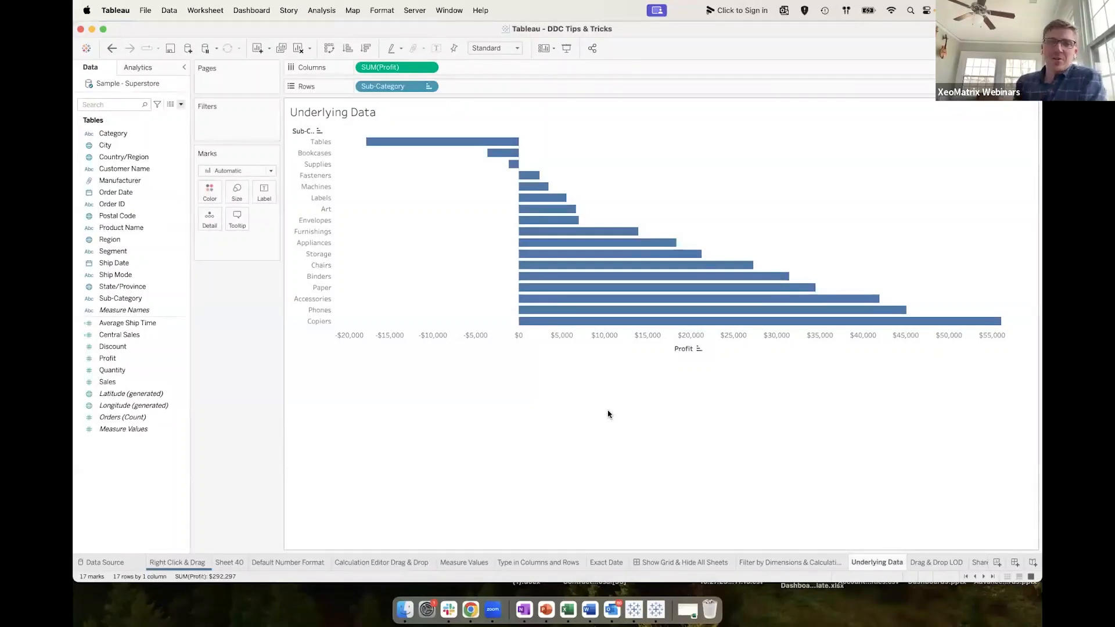
{"action": "mouse_move", "coordinate": [427, 145]}
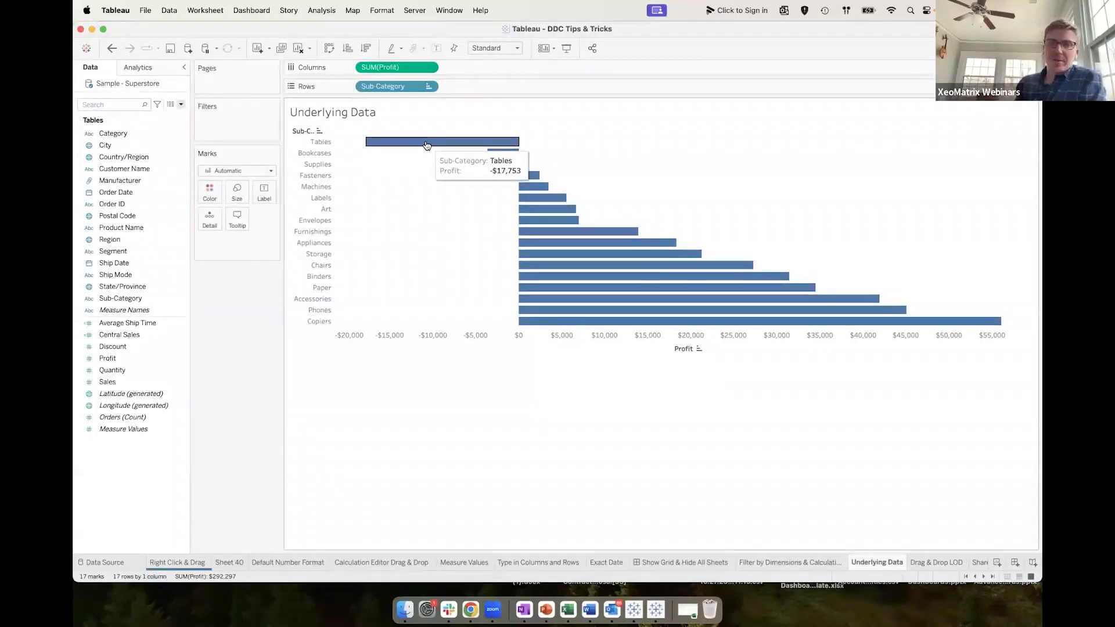
{"action": "left_click", "coordinate": [426, 145]}
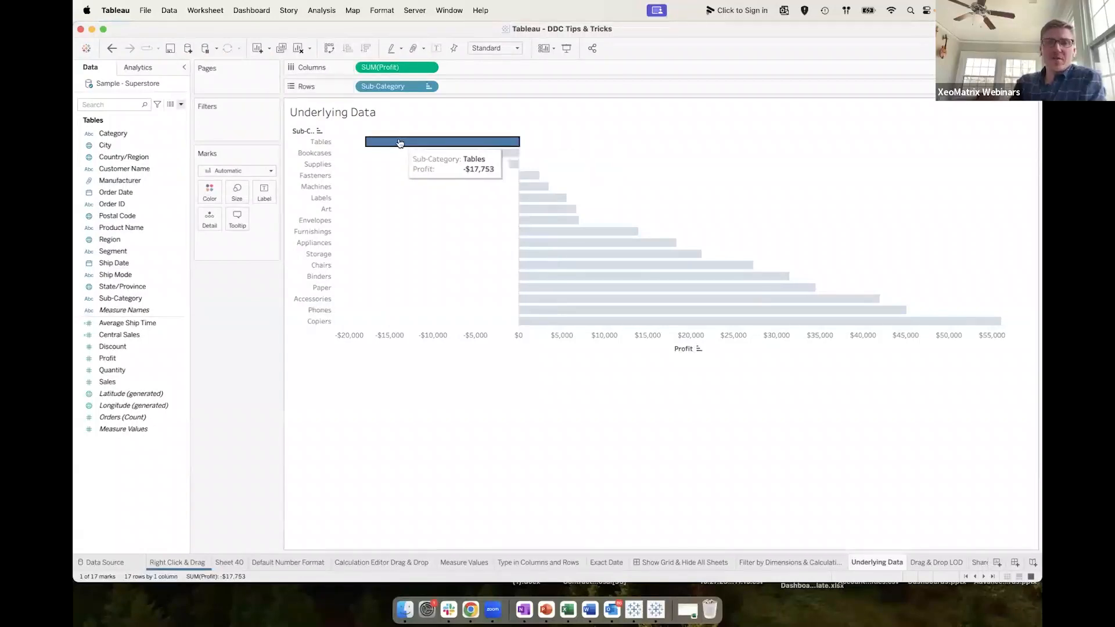
{"action": "mouse_move", "coordinate": [399, 143]}
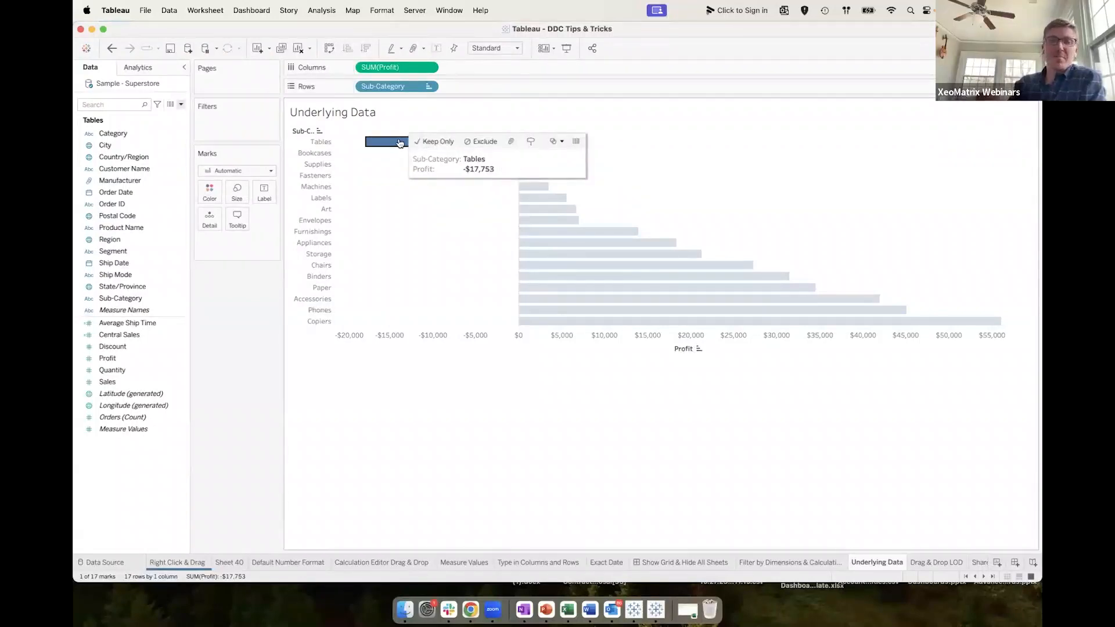
{"action": "left_click", "coordinate": [577, 141]}
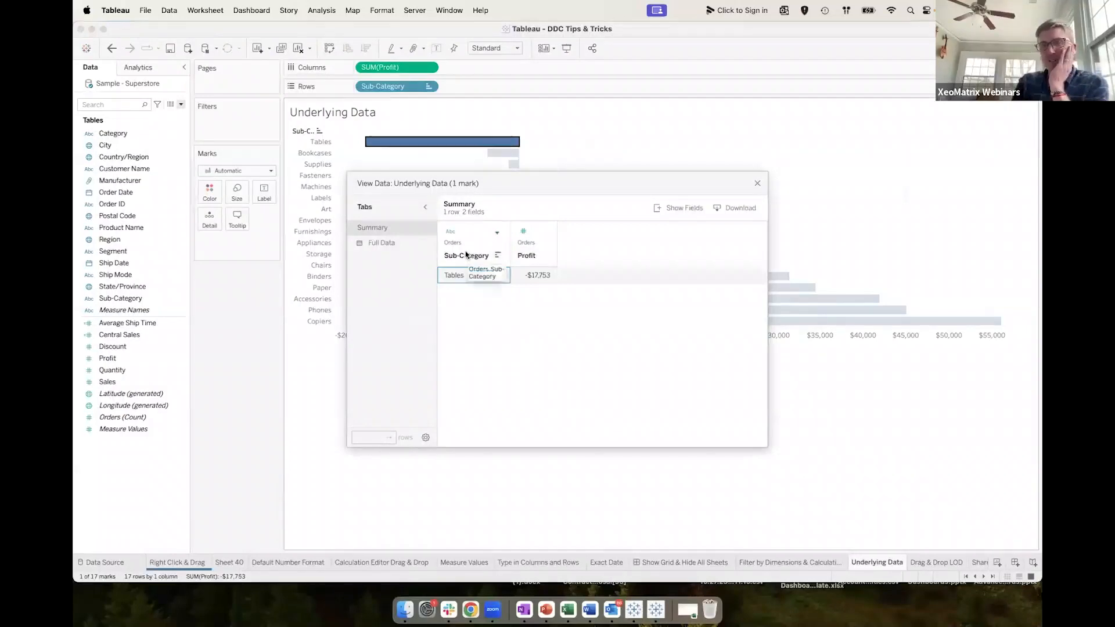
{"action": "left_click", "coordinate": [384, 243]}
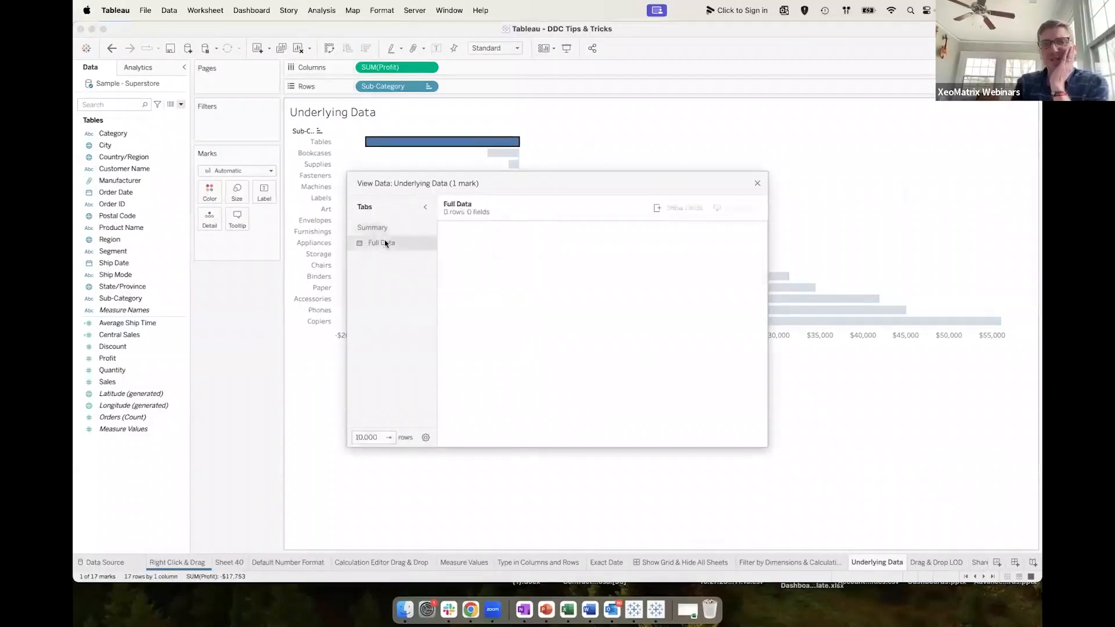
Examine the row-level profit records of the Tables sub-category and close the data window.
{"action": "scroll", "coordinate": [539, 352], "scroll_direction": "down", "scroll_amount": 10}
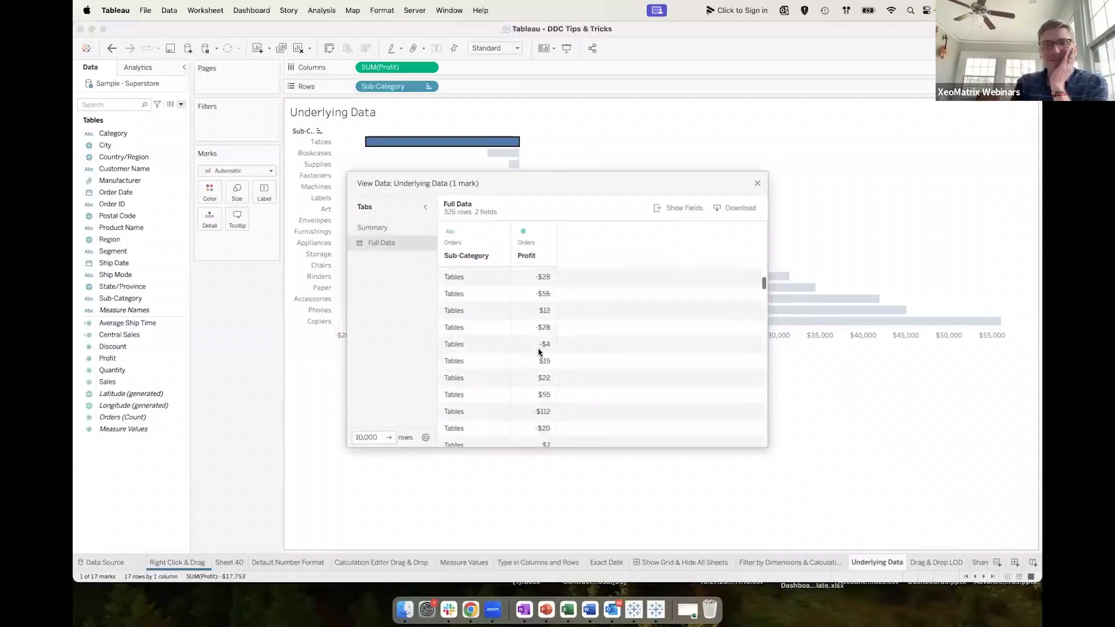
{"action": "scroll", "coordinate": [539, 351], "scroll_direction": "down", "scroll_amount": 10}
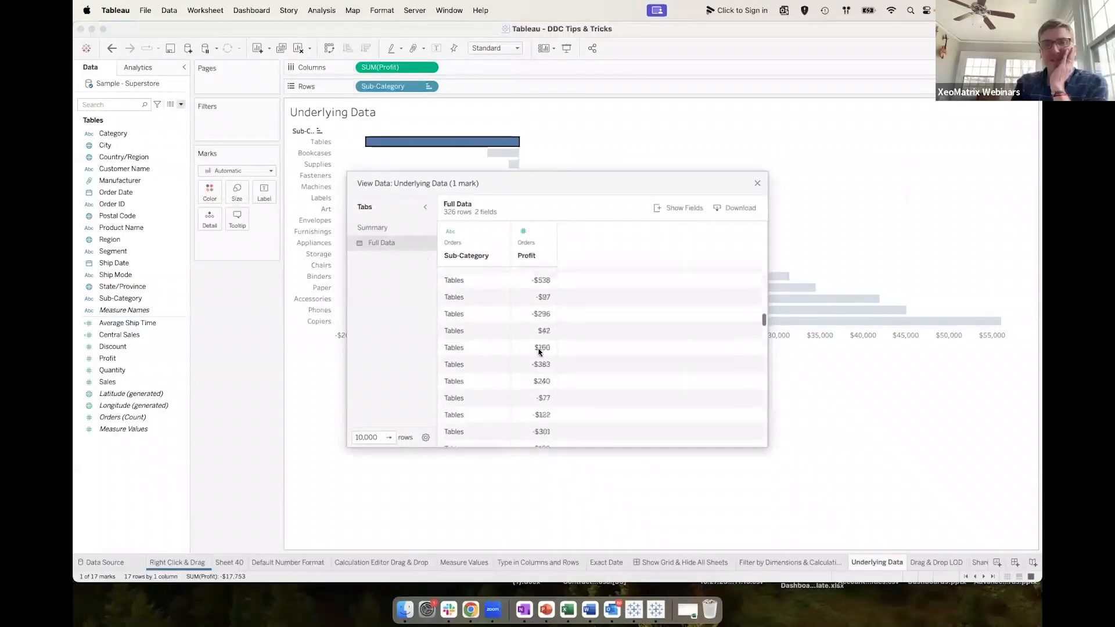
{"action": "scroll", "coordinate": [538, 351], "scroll_direction": "down", "scroll_amount": 8}
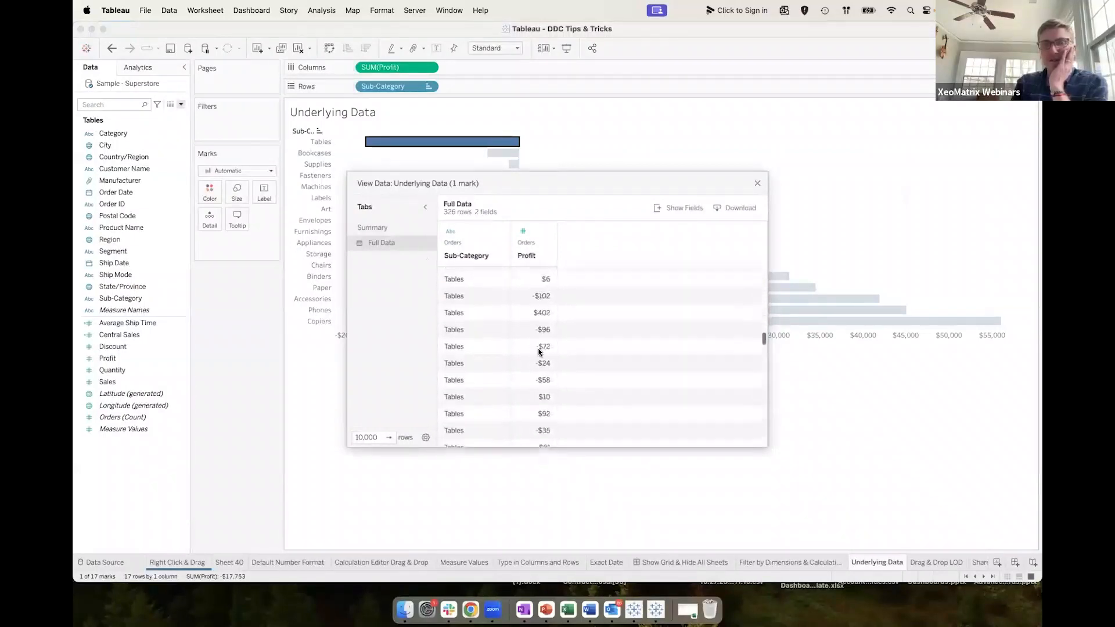
{"action": "scroll", "coordinate": [538, 351], "scroll_direction": "down", "scroll_amount": 8}
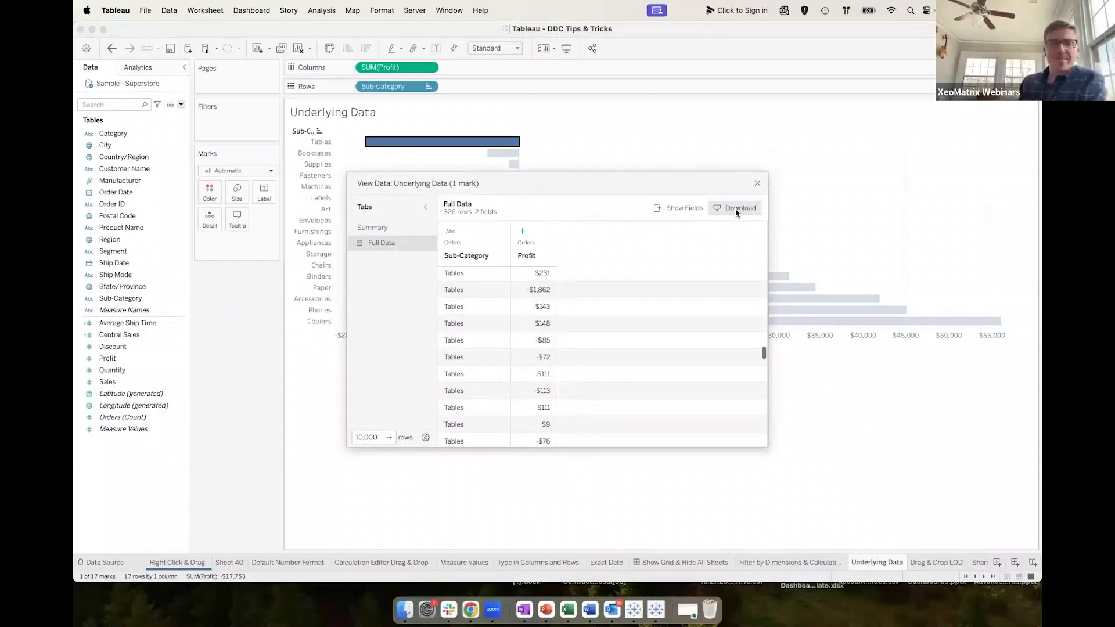
{"action": "scroll", "coordinate": [633, 309], "scroll_direction": "down", "scroll_amount": 2}
{"action": "scroll", "coordinate": [633, 309], "scroll_direction": "down", "scroll_amount": 2}
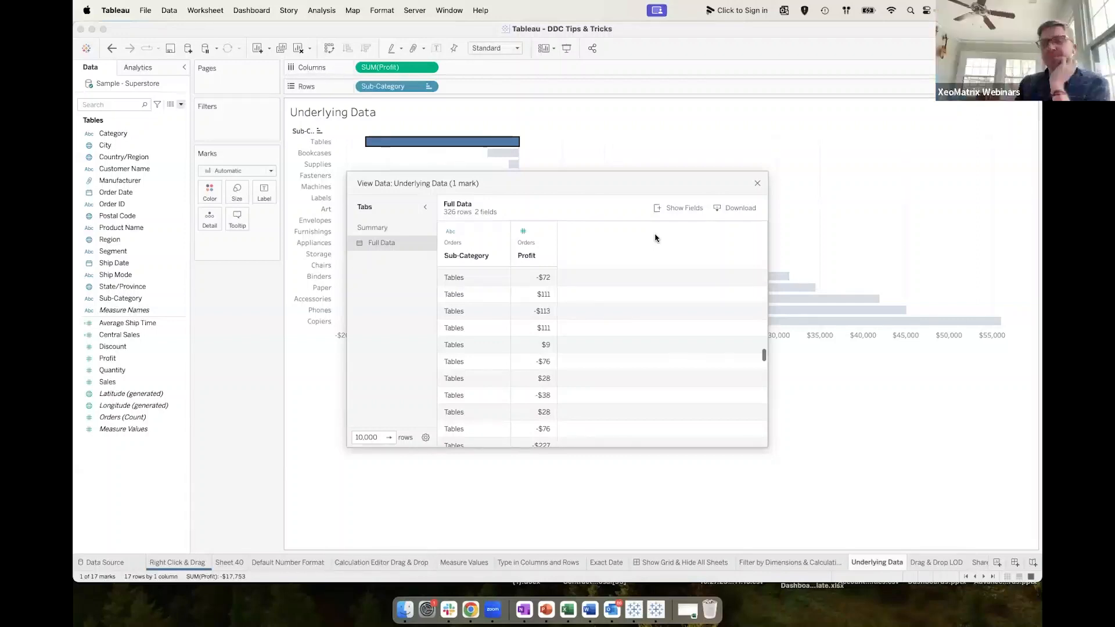
{"action": "left_click", "coordinate": [757, 184]}
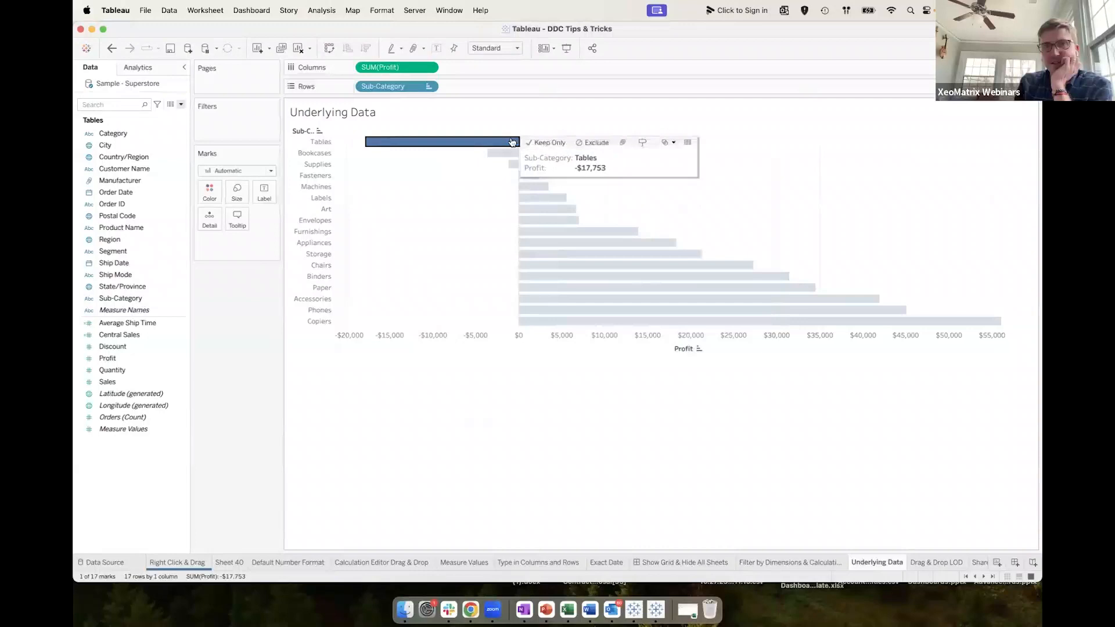
View the Orders table of the whole data source, and enlarge and reposition the data window to show more columns.
{"action": "left_click", "coordinate": [158, 105]}
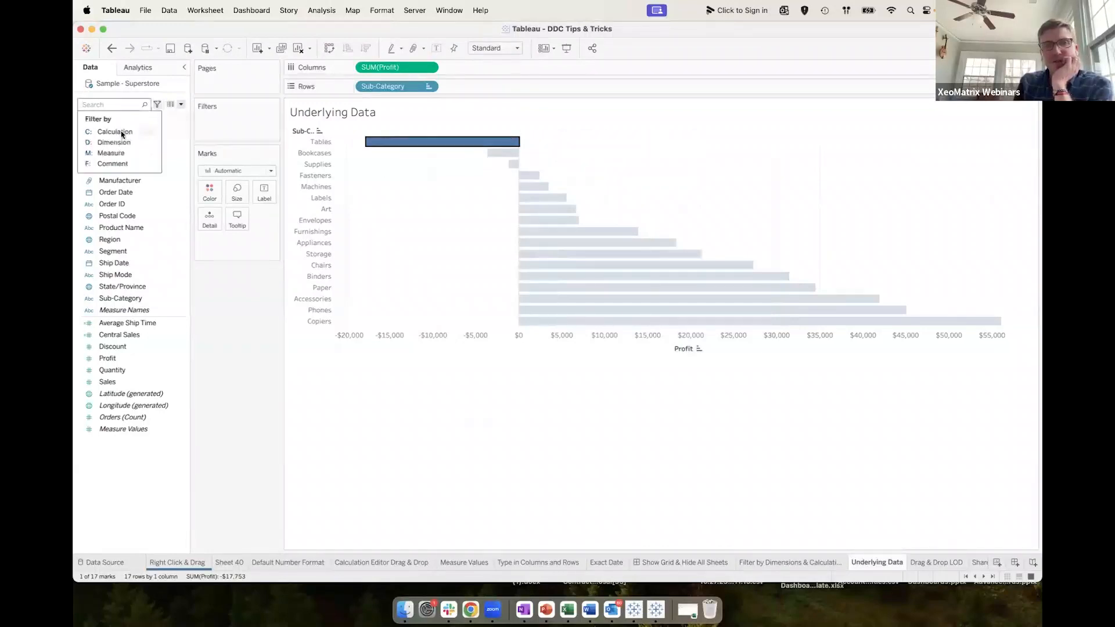
{"action": "left_click", "coordinate": [169, 104]}
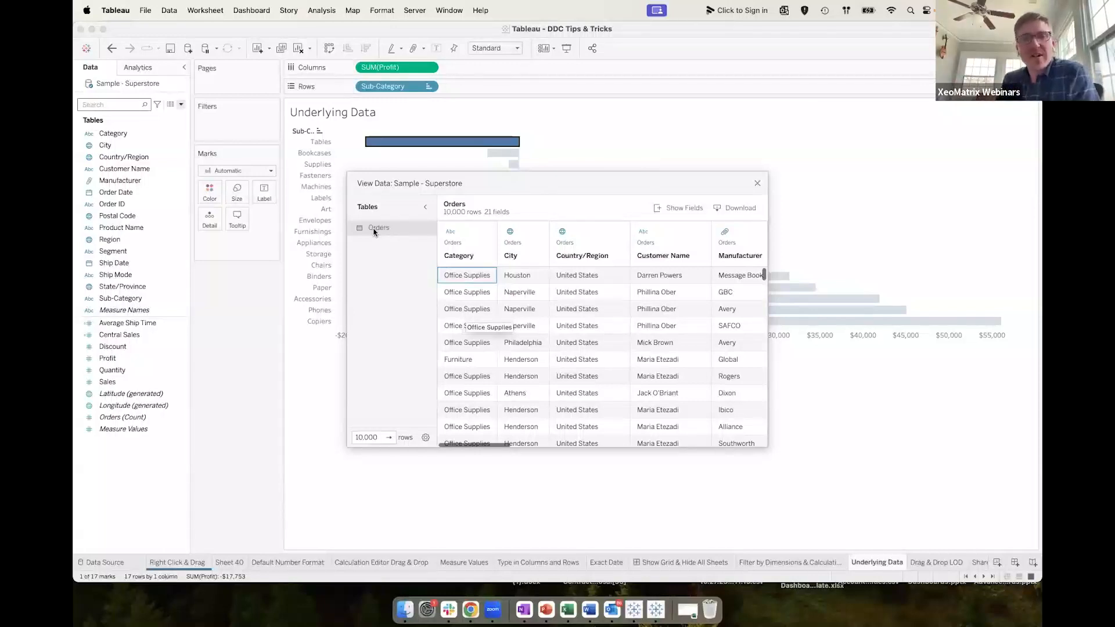
{"action": "scroll", "coordinate": [522, 340], "scroll_direction": "right", "scroll_amount": 5}
{"action": "scroll", "coordinate": [523, 341], "scroll_direction": "right", "scroll_amount": 10}
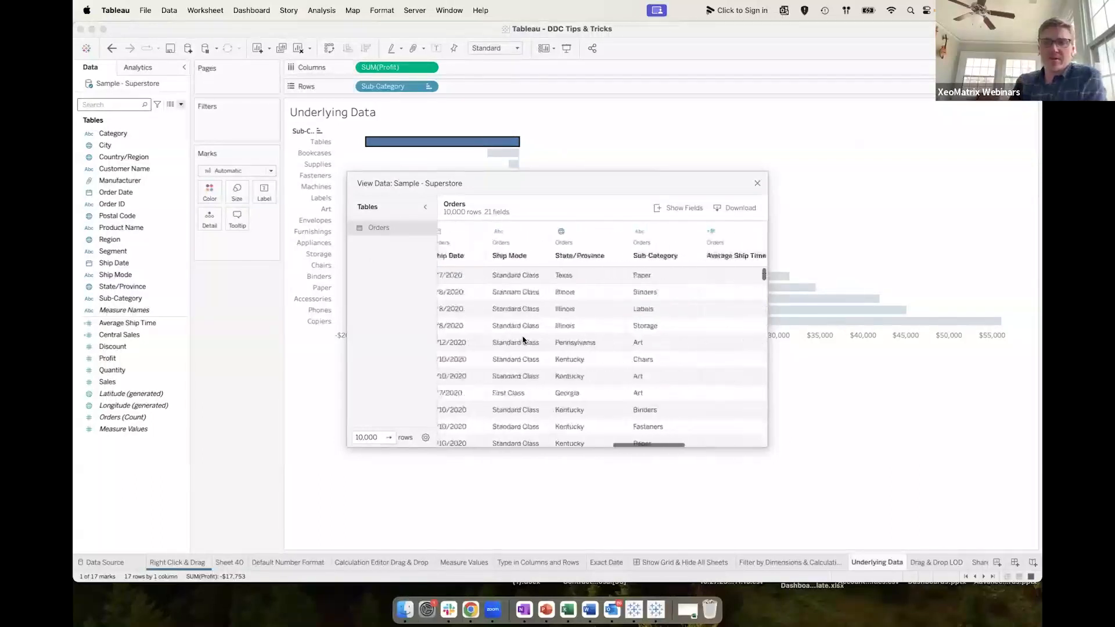
{"action": "left_click_drag", "start_coordinate": [765, 445], "coordinate": [1040, 489]}
{"action": "left_click_drag", "start_coordinate": [791, 178], "coordinate": [685, 144]}
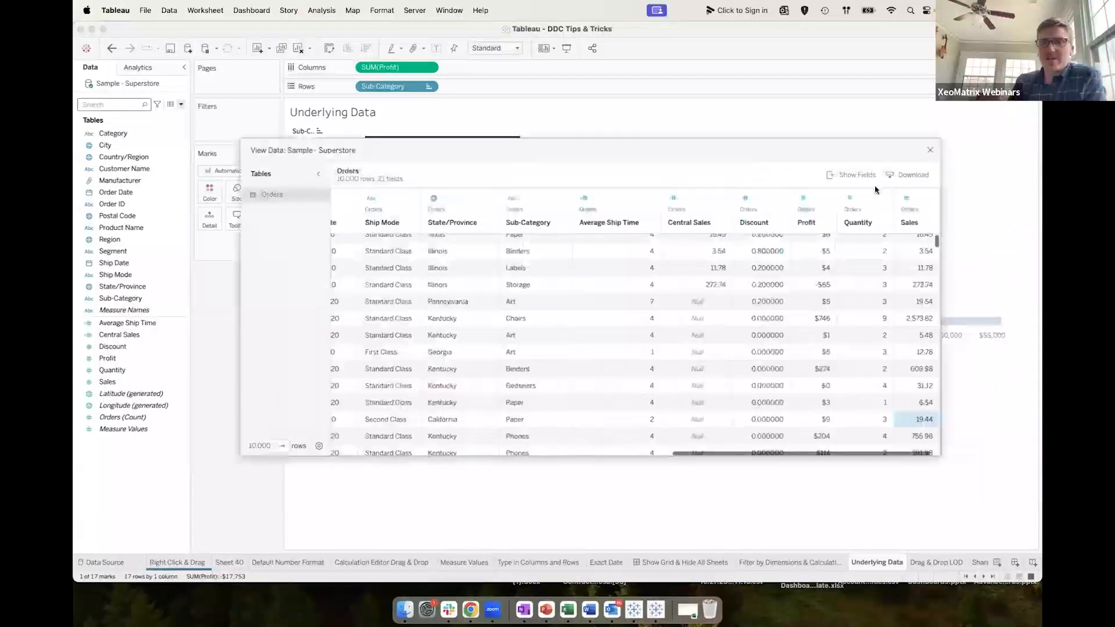
Limit the number of displayed Orders rows to 100, and reduce it further to 10.
{"action": "left_click", "coordinate": [273, 446]}
{"action": "key", "text": "BackSpace"}
{"action": "key", "text": "BackSpace"}
{"action": "key", "text": "BackSpace"}
{"action": "key", "text": "BackSpace"}
{"action": "type", "text": "0"}
{"action": "key", "text": "Return"}
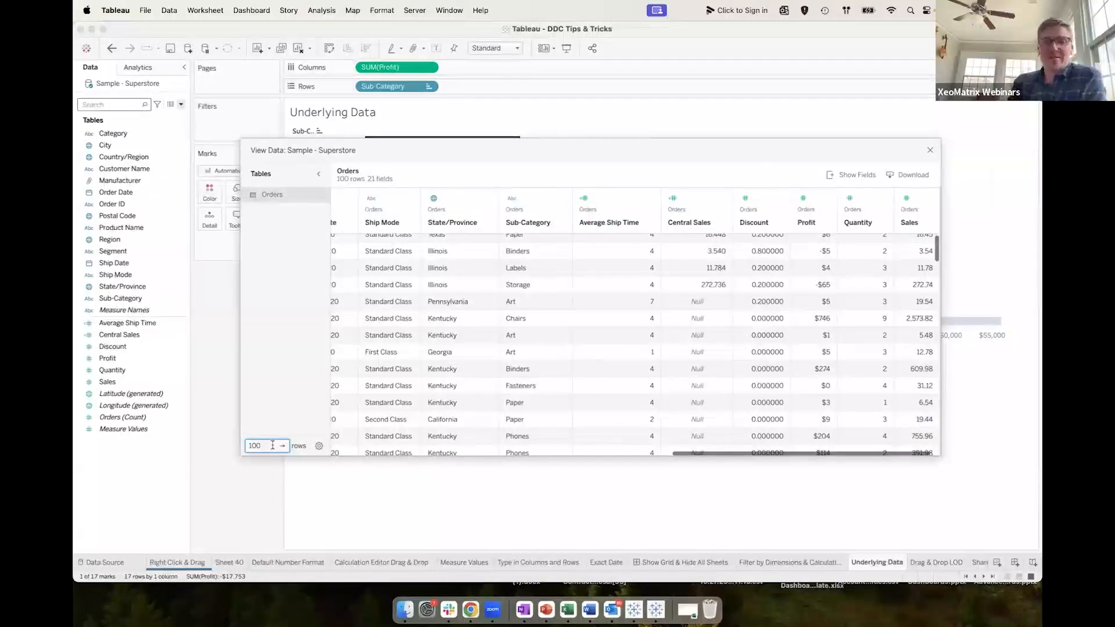
{"action": "key", "text": "BackSpace"}
{"action": "key", "text": "Return"}
Look across the columns of the Orders rows and sort them by Discount, first ascending and finally descending.
{"action": "scroll", "coordinate": [522, 359], "scroll_direction": "left", "scroll_amount": 2}
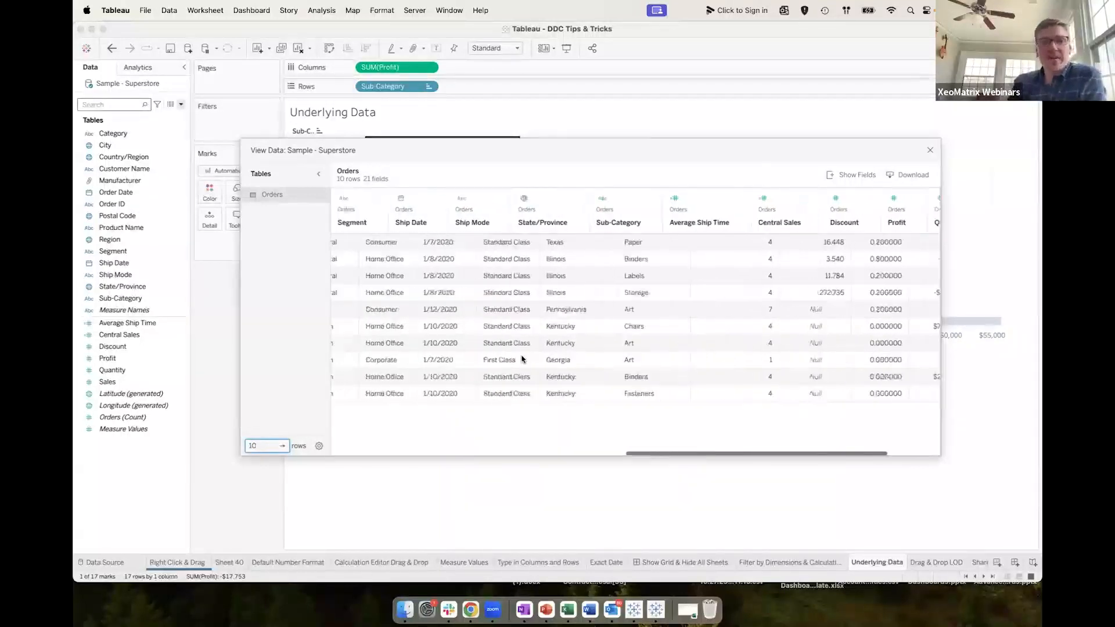
{"action": "scroll", "coordinate": [522, 359], "scroll_direction": "left", "scroll_amount": 3}
{"action": "scroll", "coordinate": [511, 325], "scroll_direction": "left", "scroll_amount": 3}
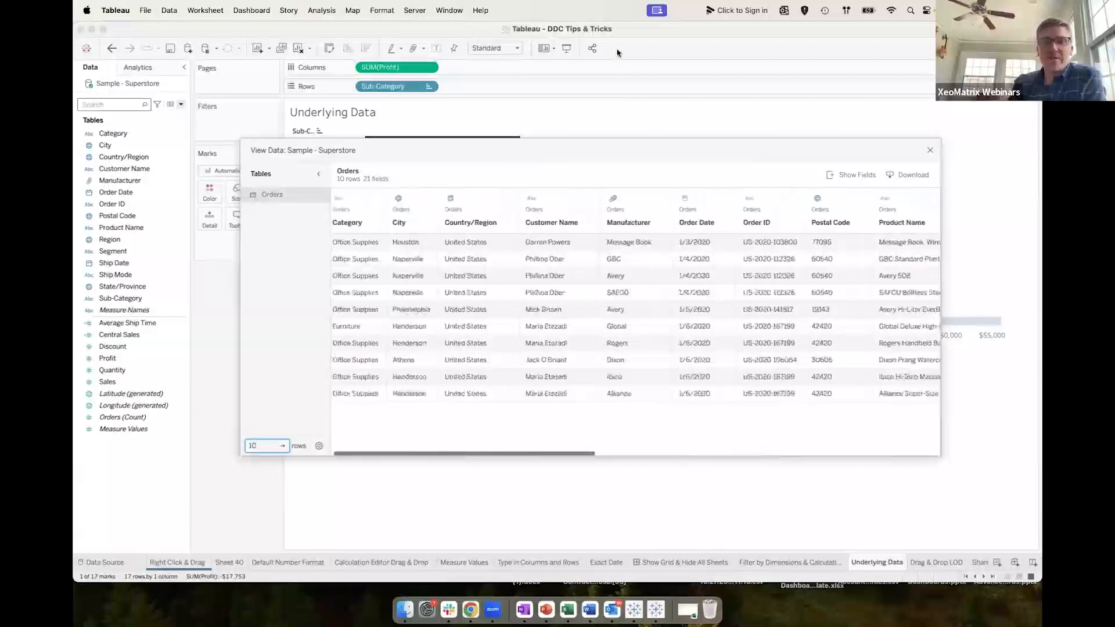
{"action": "scroll", "coordinate": [746, 263], "scroll_direction": "right", "scroll_amount": 1}
{"action": "scroll", "coordinate": [746, 263], "scroll_direction": "right", "scroll_amount": 10}
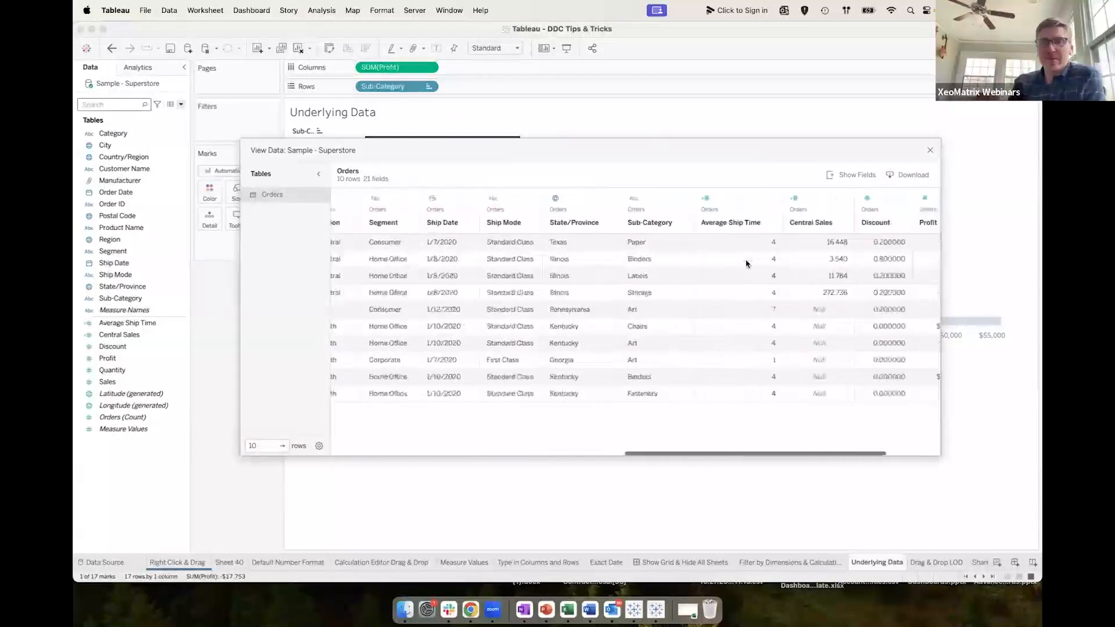
{"action": "left_click", "coordinate": [777, 221]}
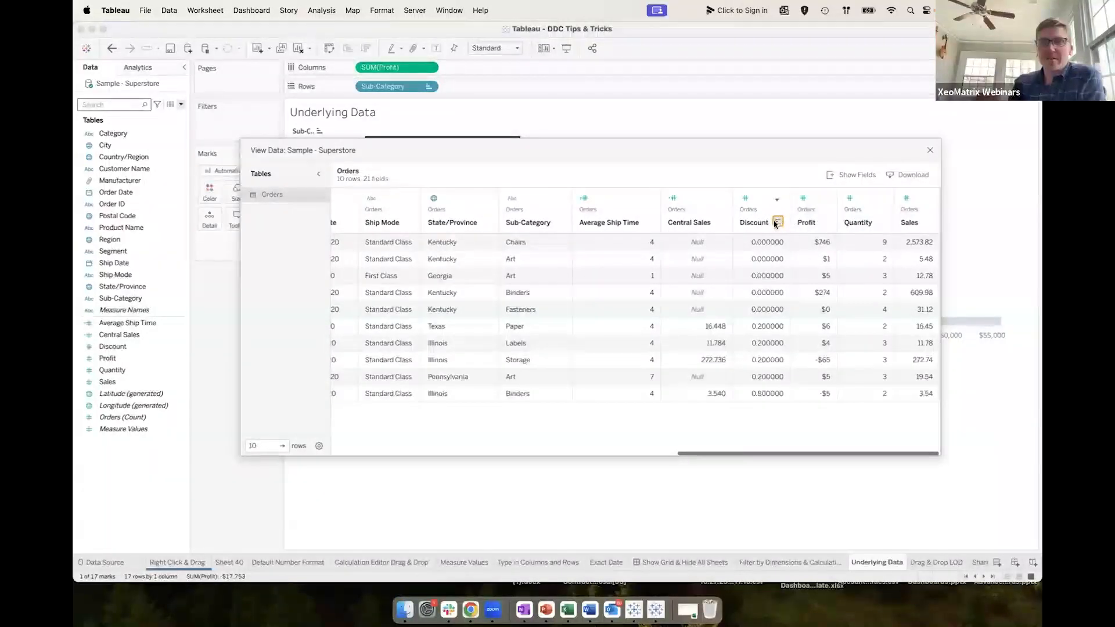
{"action": "left_click", "coordinate": [777, 222]}
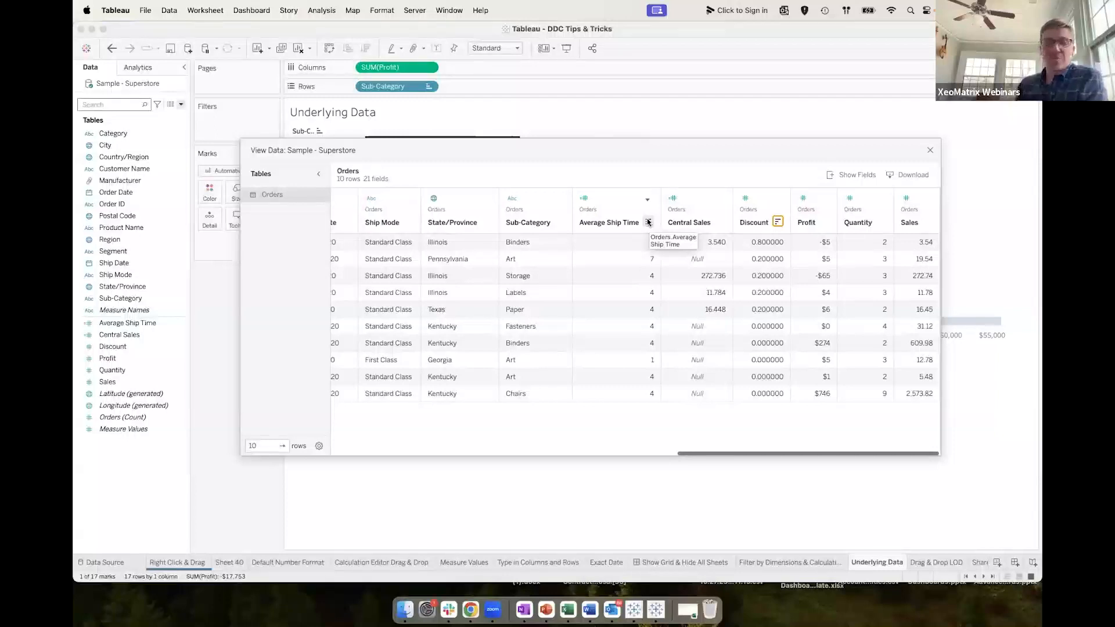
Hide the Region field from the displayed Orders rows, and close the data window.
{"action": "left_click_drag", "start_coordinate": [537, 155], "coordinate": [519, 149]}
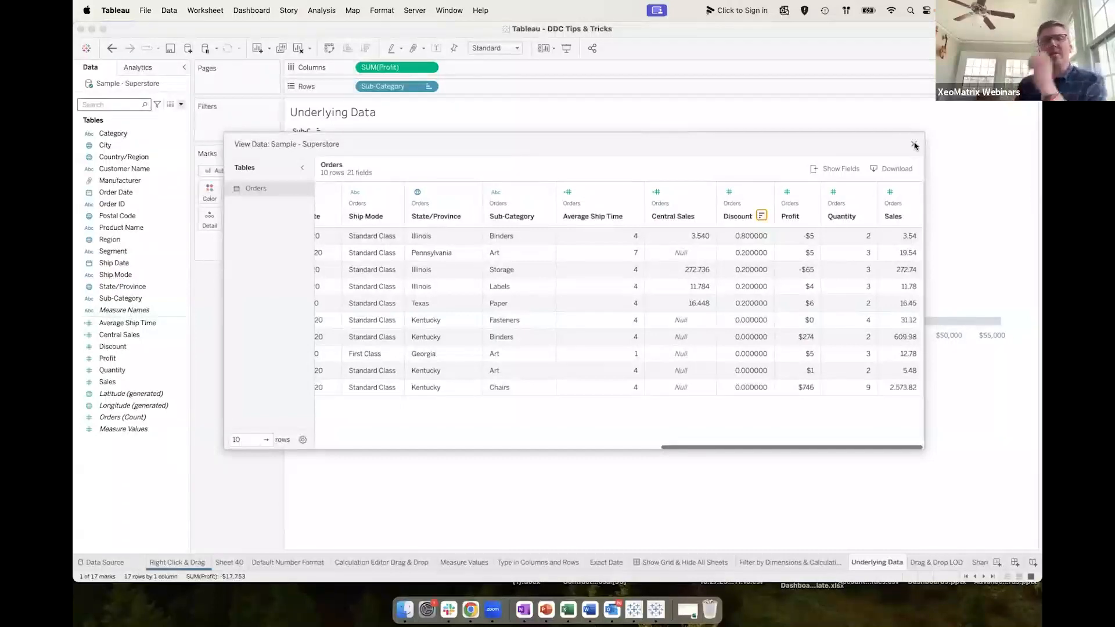
{"action": "left_click", "coordinate": [845, 173]}
{"action": "scroll", "coordinate": [880, 249], "scroll_direction": "down", "scroll_amount": 2}
{"action": "scroll", "coordinate": [880, 250], "scroll_direction": "down", "scroll_amount": 3}
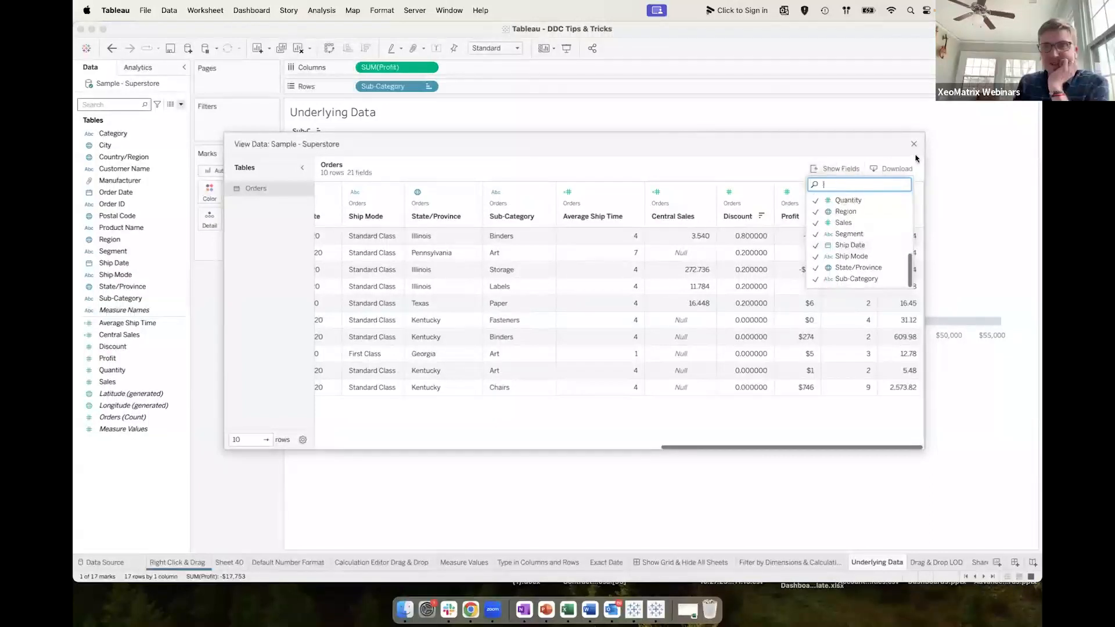
{"action": "left_click", "coordinate": [852, 211]}
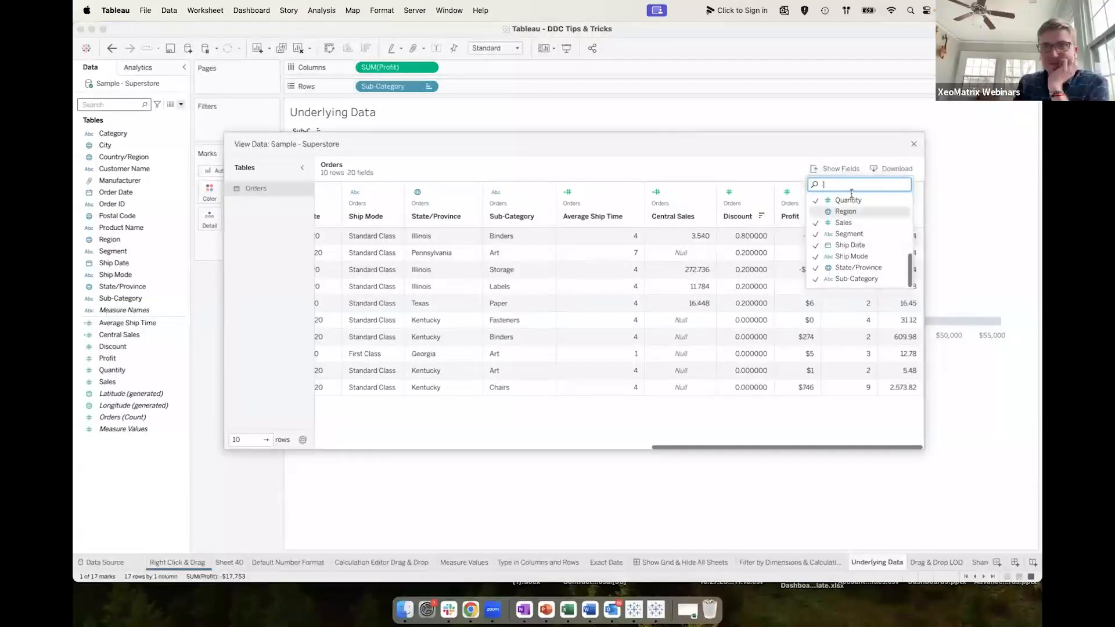
{"action": "left_click", "coordinate": [914, 144]}
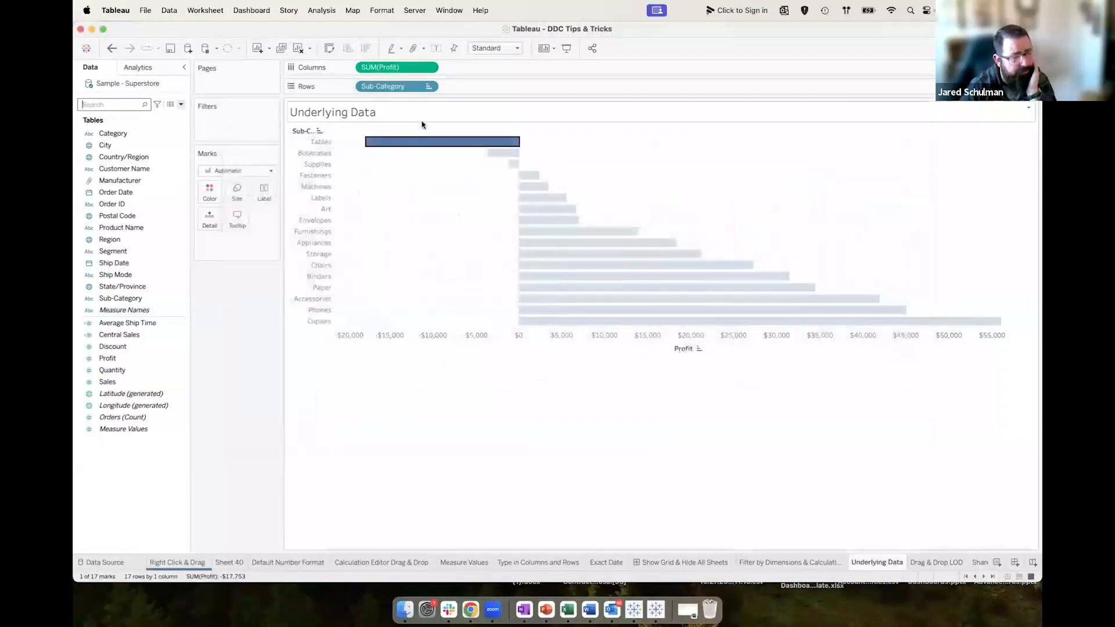
View the data source's Orders rows again and hide the City, Country/Region, Customer Name, Discount and Central Sales fields.
{"action": "left_click", "coordinate": [170, 104]}
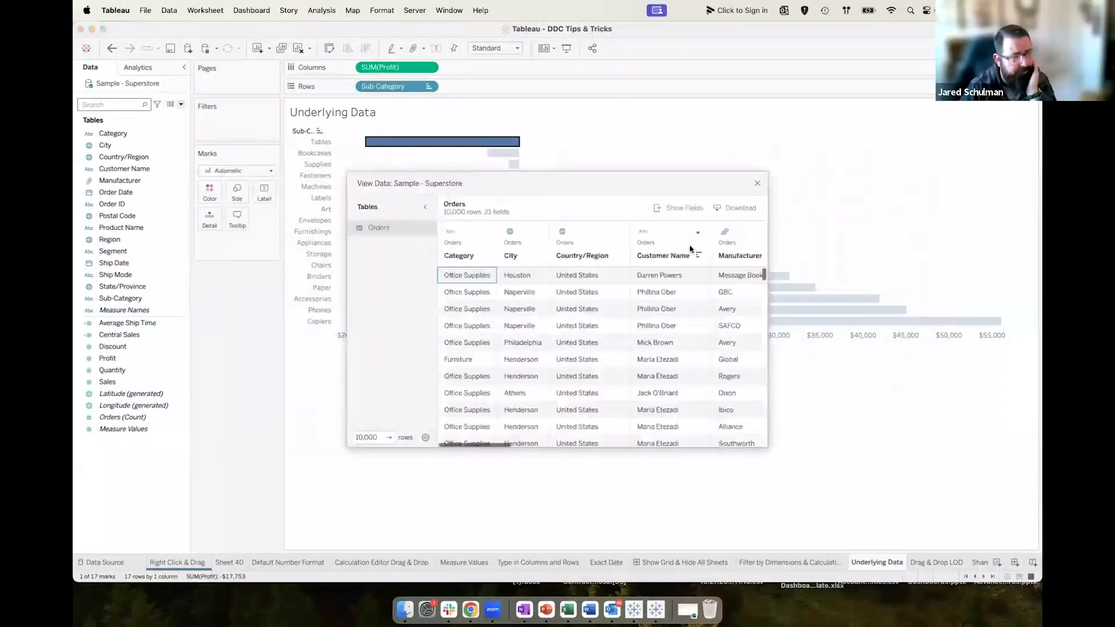
{"action": "left_click", "coordinate": [680, 208]}
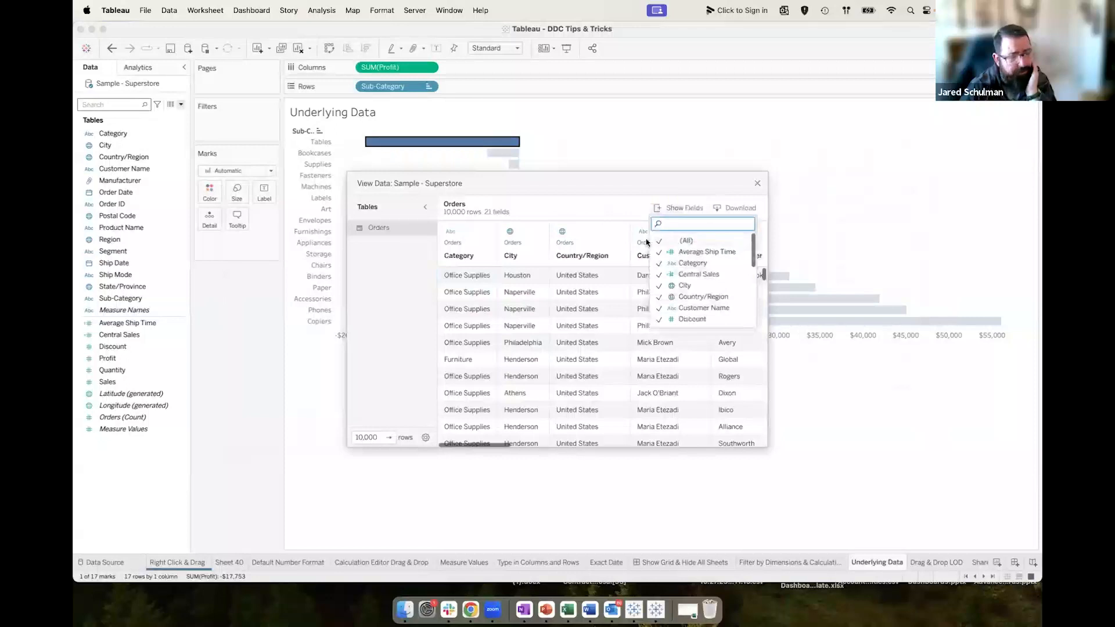
{"action": "left_click", "coordinate": [658, 286]}
{"action": "left_click", "coordinate": [659, 297]}
{"action": "left_click", "coordinate": [658, 308]}
{"action": "left_click", "coordinate": [658, 318]}
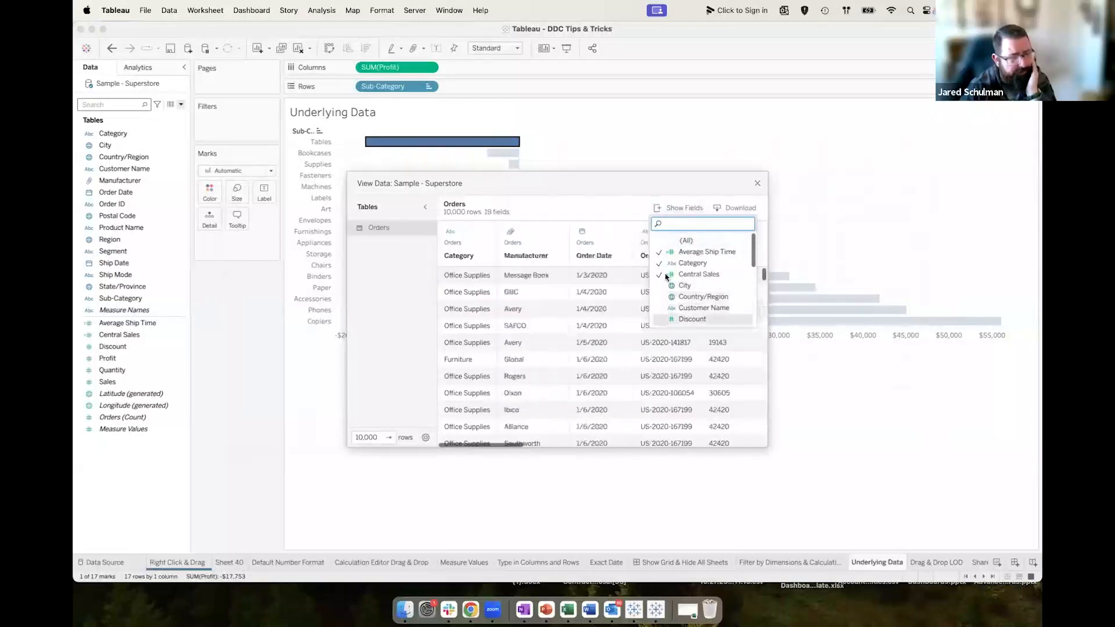
{"action": "left_click", "coordinate": [660, 274]}
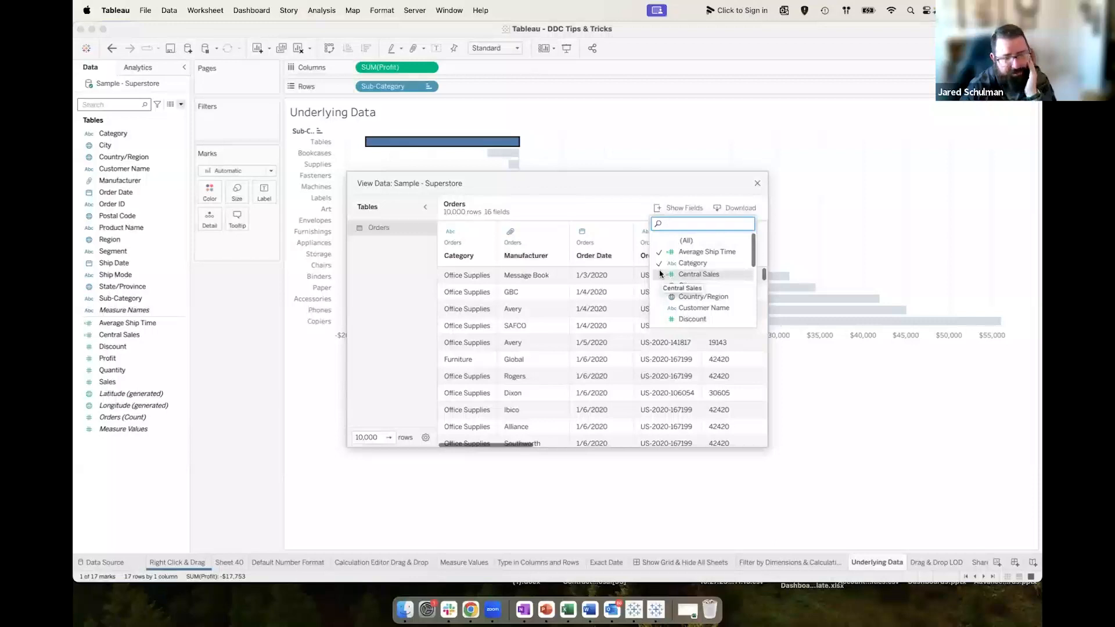
Also hide the Sub-Category, State/Province, Ship Mode, Segment, Sales, Region and Ship Date fields from the Orders rows.
{"action": "scroll", "coordinate": [660, 274], "scroll_direction": "down", "scroll_amount": 5}
{"action": "left_click", "coordinate": [659, 318]}
{"action": "left_click", "coordinate": [659, 307]}
{"action": "left_click", "coordinate": [659, 295]}
{"action": "left_click", "coordinate": [659, 273]}
{"action": "left_click", "coordinate": [659, 262]}
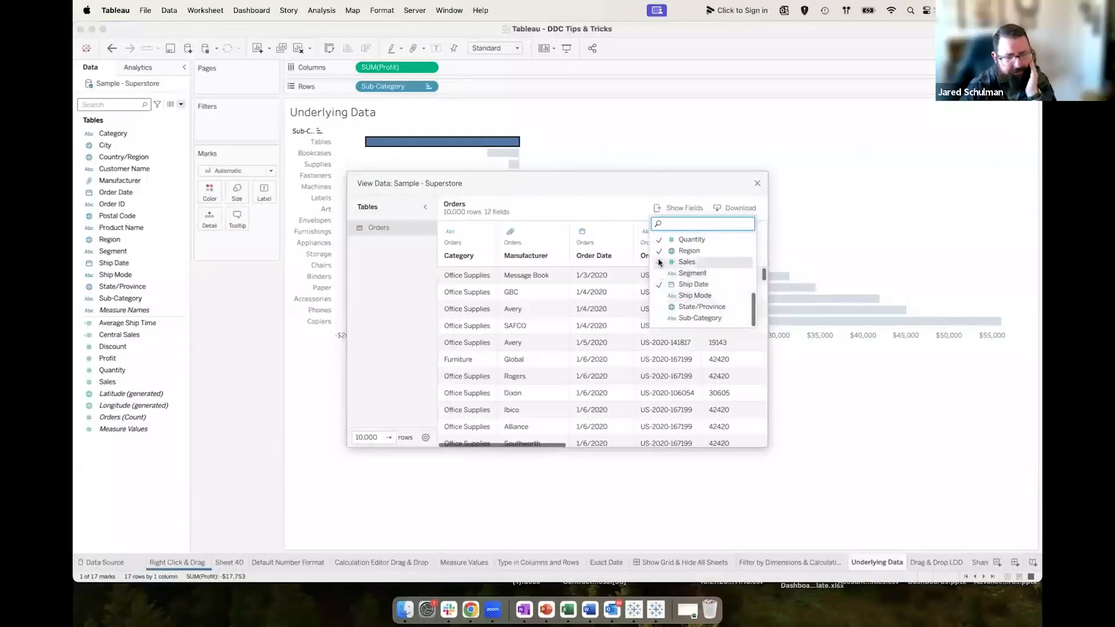
{"action": "left_click", "coordinate": [659, 251]}
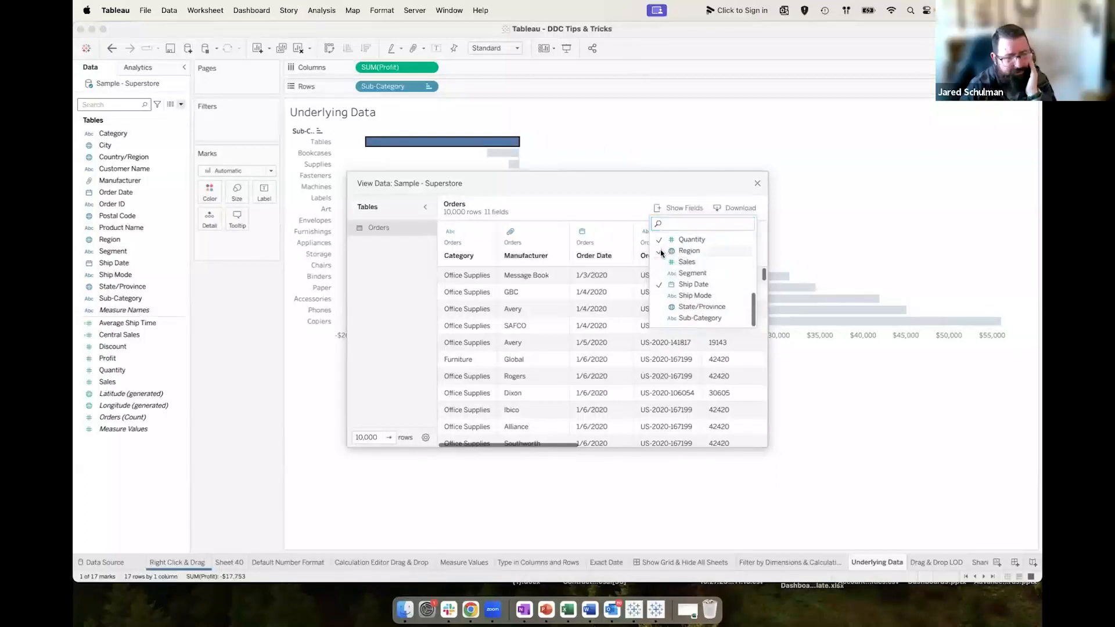
{"action": "scroll", "coordinate": [661, 253], "scroll_direction": "up", "scroll_amount": 5}
{"action": "scroll", "coordinate": [662, 263], "scroll_direction": "down", "scroll_amount": 2}
{"action": "scroll", "coordinate": [662, 264], "scroll_direction": "down", "scroll_amount": 3}
{"action": "left_click", "coordinate": [659, 285]}
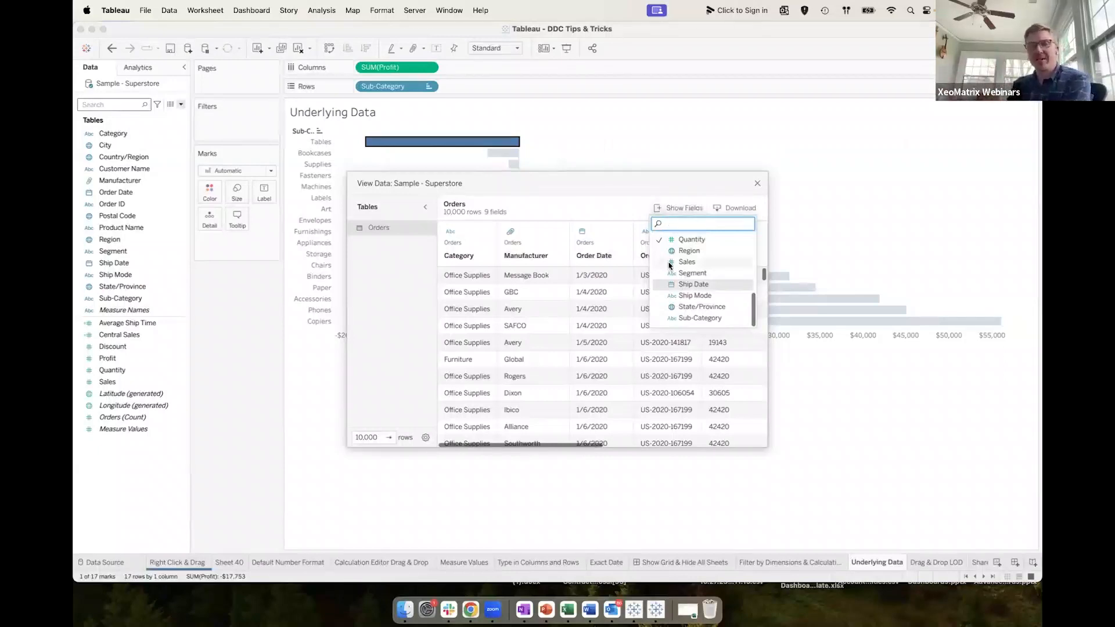
Look across the remaining columns of the Orders rows and close the data window.
{"action": "left_click", "coordinate": [619, 377]}
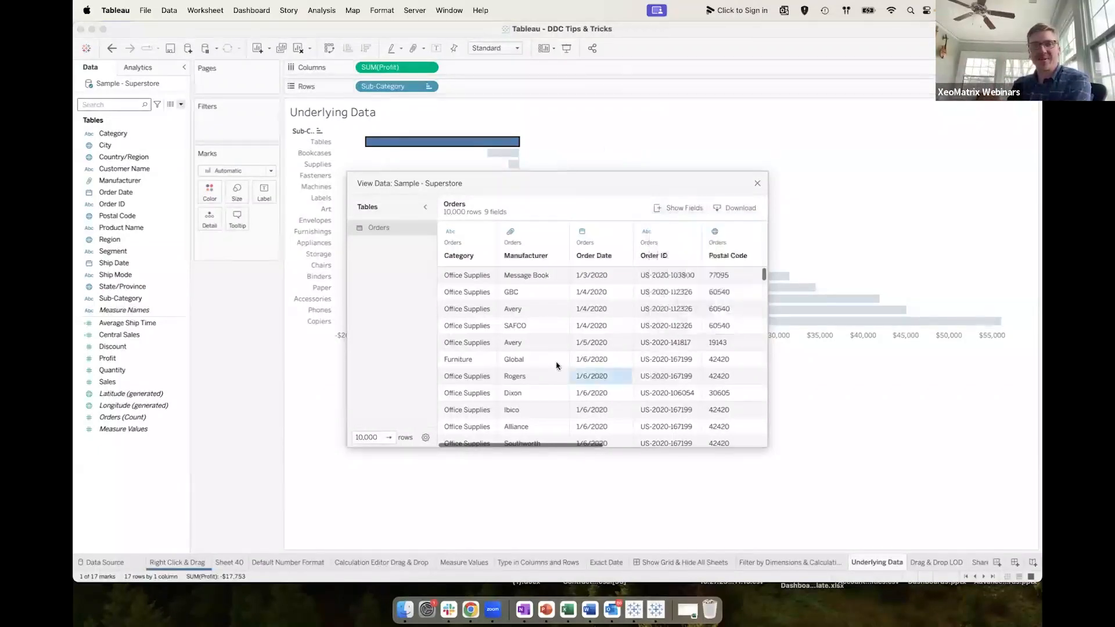
{"action": "scroll", "coordinate": [557, 364], "scroll_direction": "right", "scroll_amount": 5}
{"action": "scroll", "coordinate": [556, 366], "scroll_direction": "left", "scroll_amount": 5}
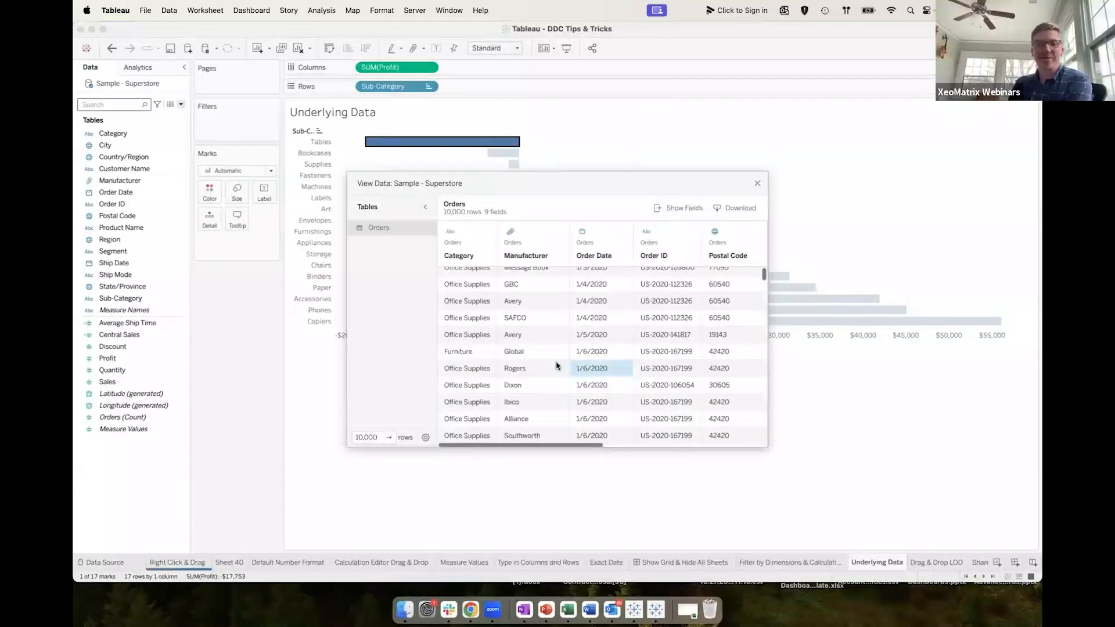
{"action": "left_click", "coordinate": [758, 184]}
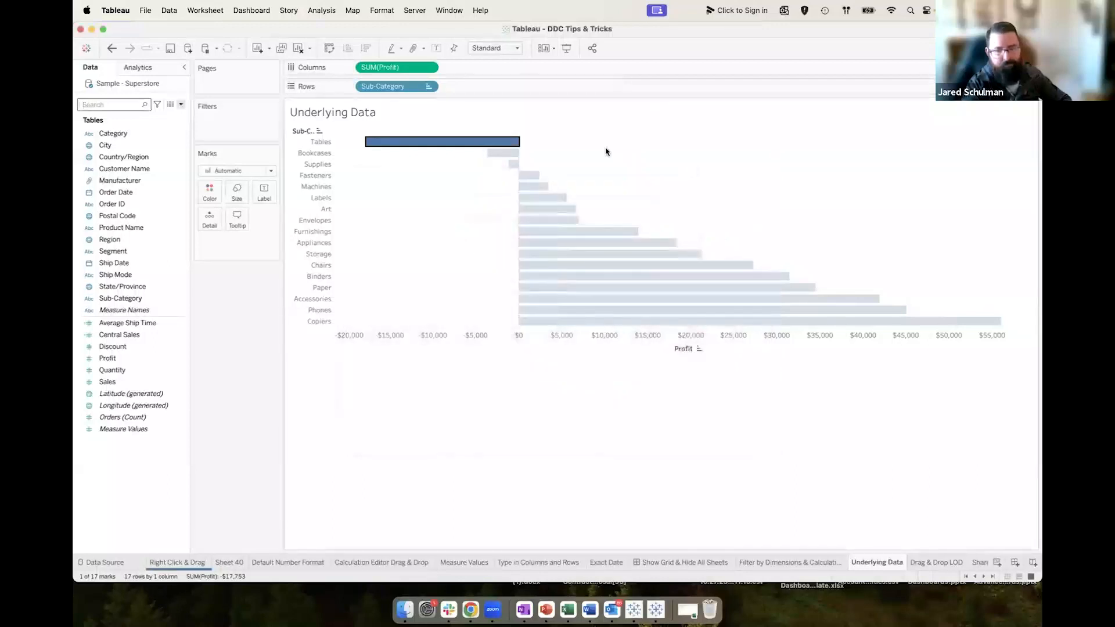
Open the Drag & Drop LOD worksheet.
{"action": "left_click", "coordinate": [922, 561]}
{"action": "left_click", "coordinate": [893, 562]}
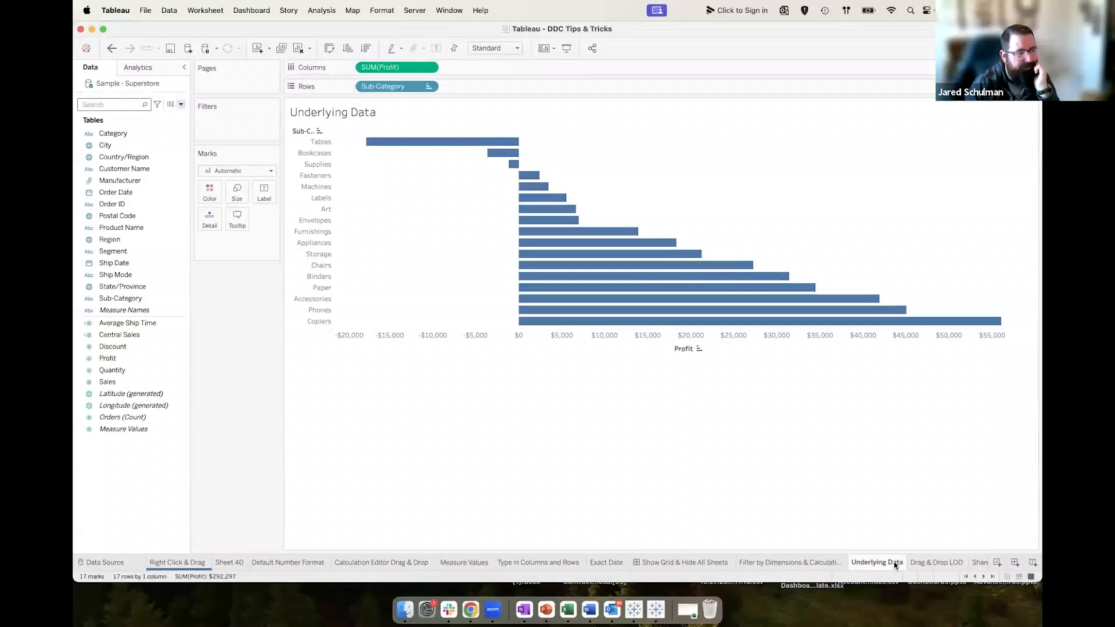
{"action": "mouse_move", "coordinate": [817, 563]}
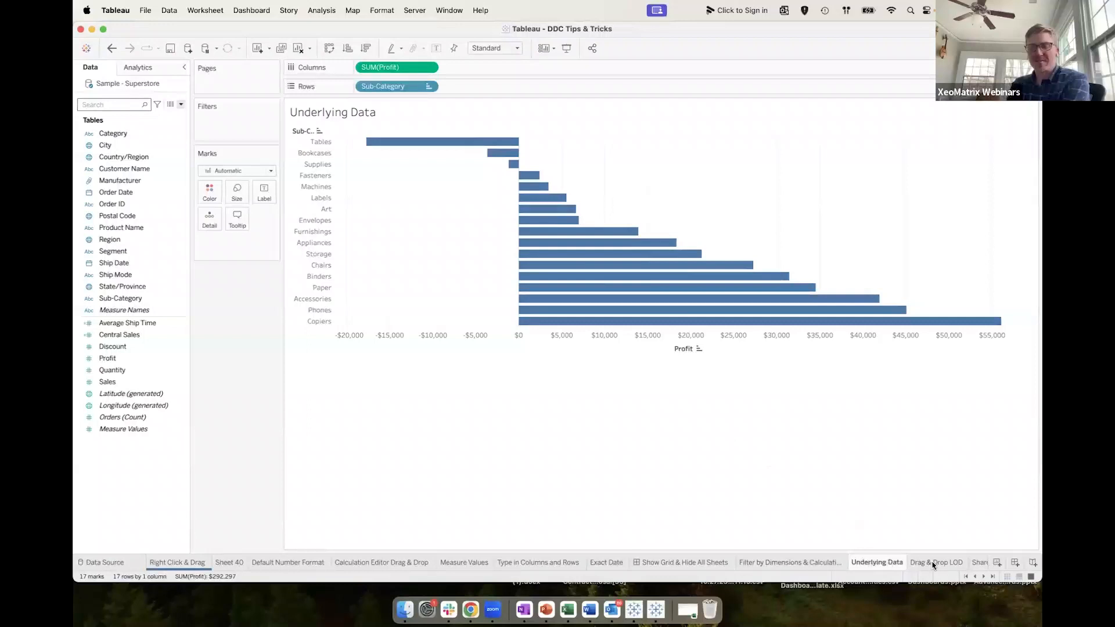
{"action": "mouse_move", "coordinate": [933, 565]}
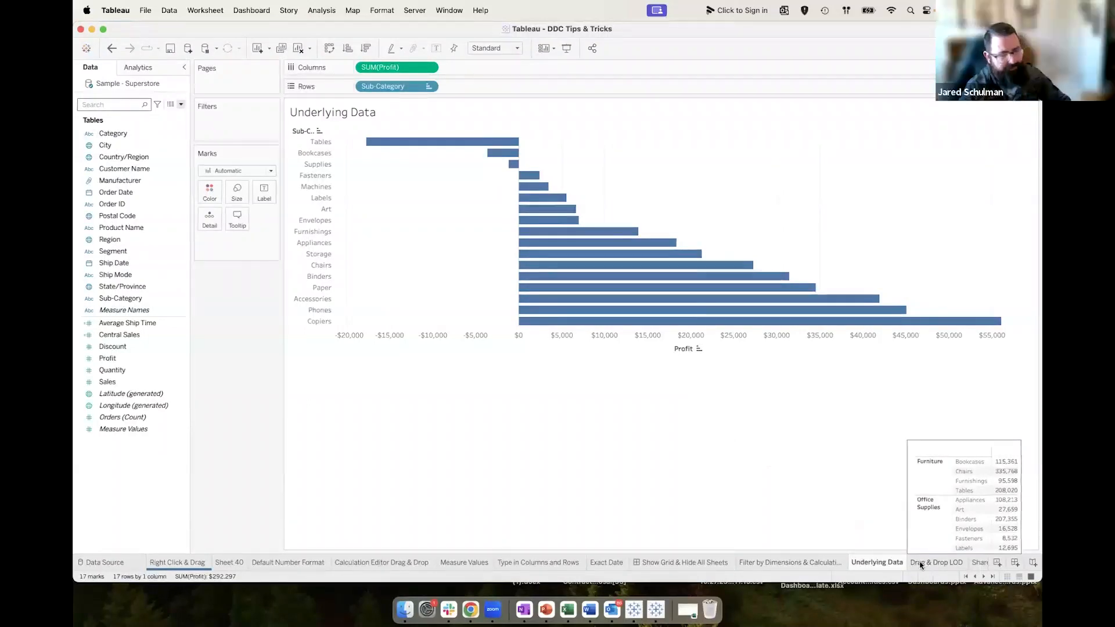
{"action": "left_click", "coordinate": [922, 565]}
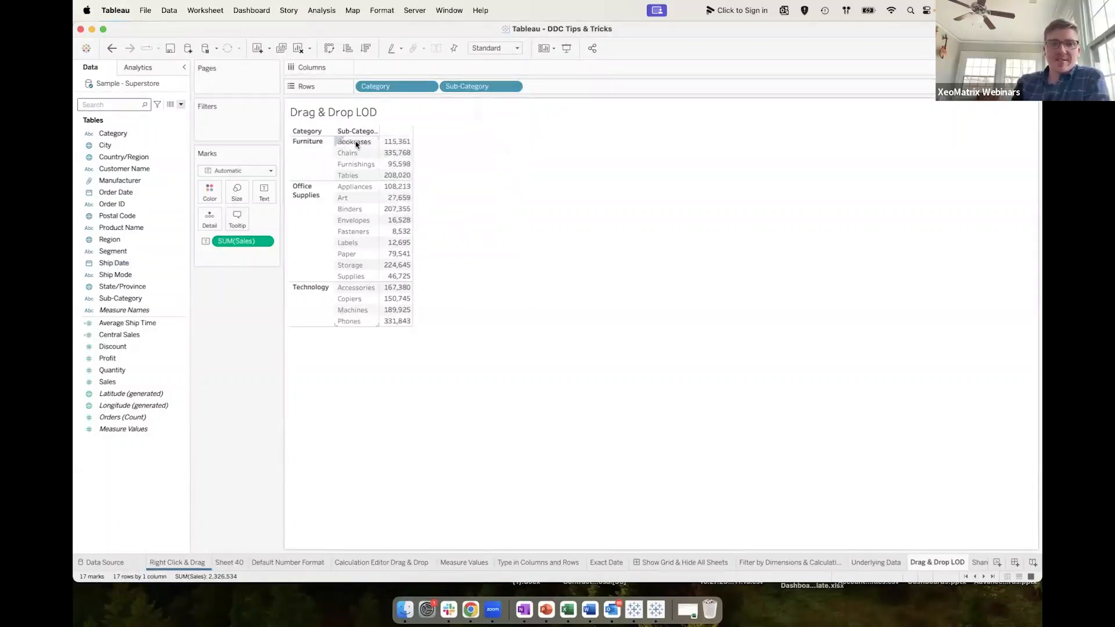
Examine the combined sales of the four Furniture sub-categories by selecting their values, and clear the selection.
{"action": "mouse_move", "coordinate": [386, 147]}
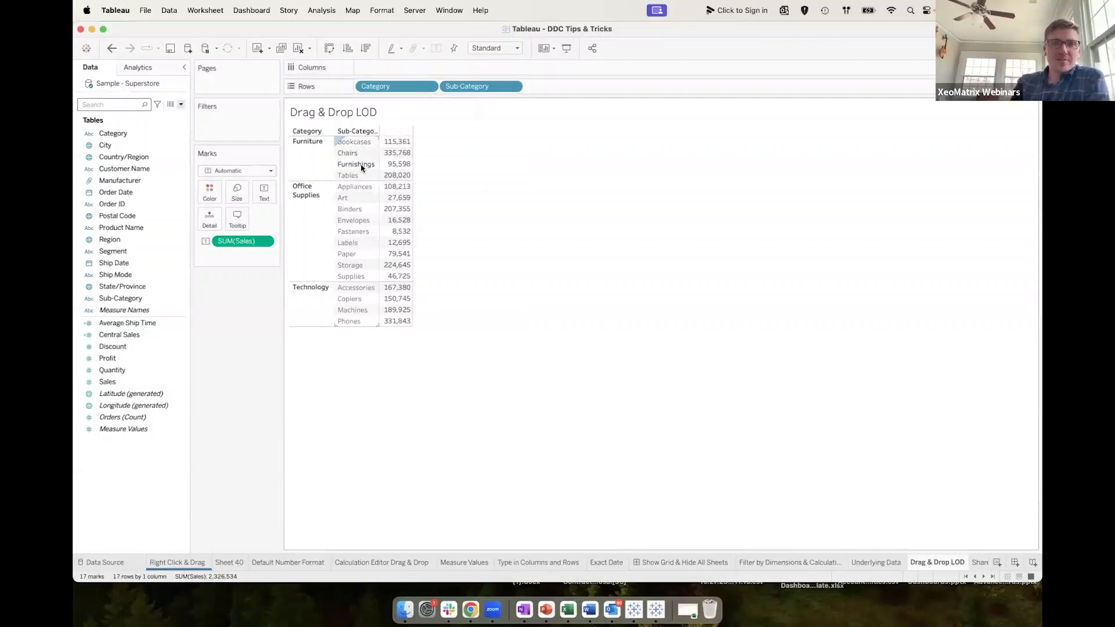
{"action": "mouse_move", "coordinate": [392, 173]}
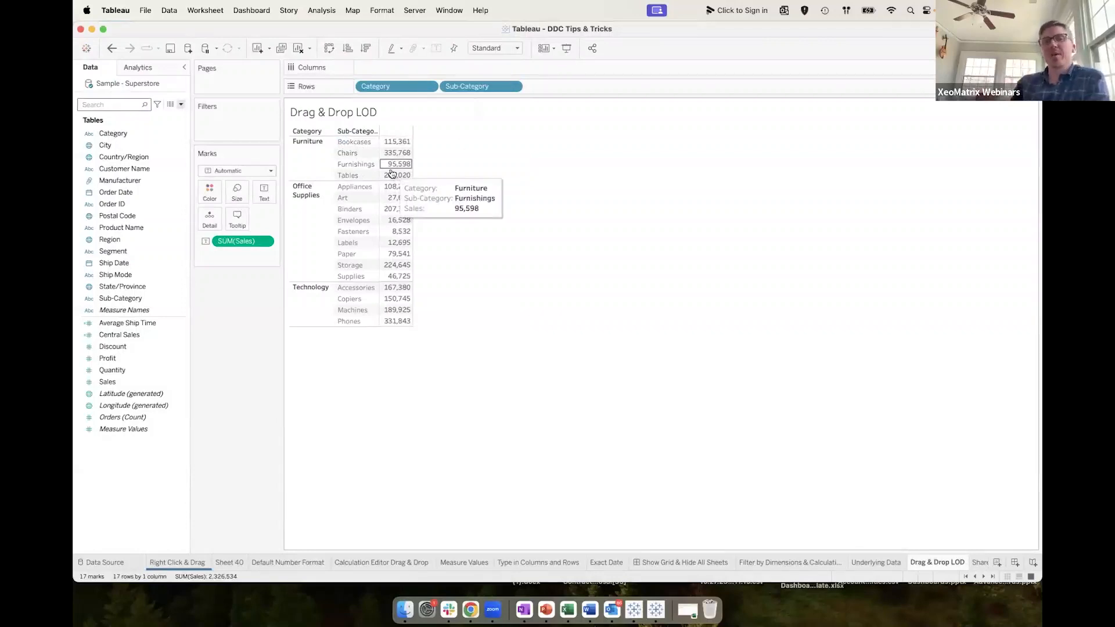
{"action": "left_click_drag", "start_coordinate": [388, 143], "coordinate": [402, 176]}
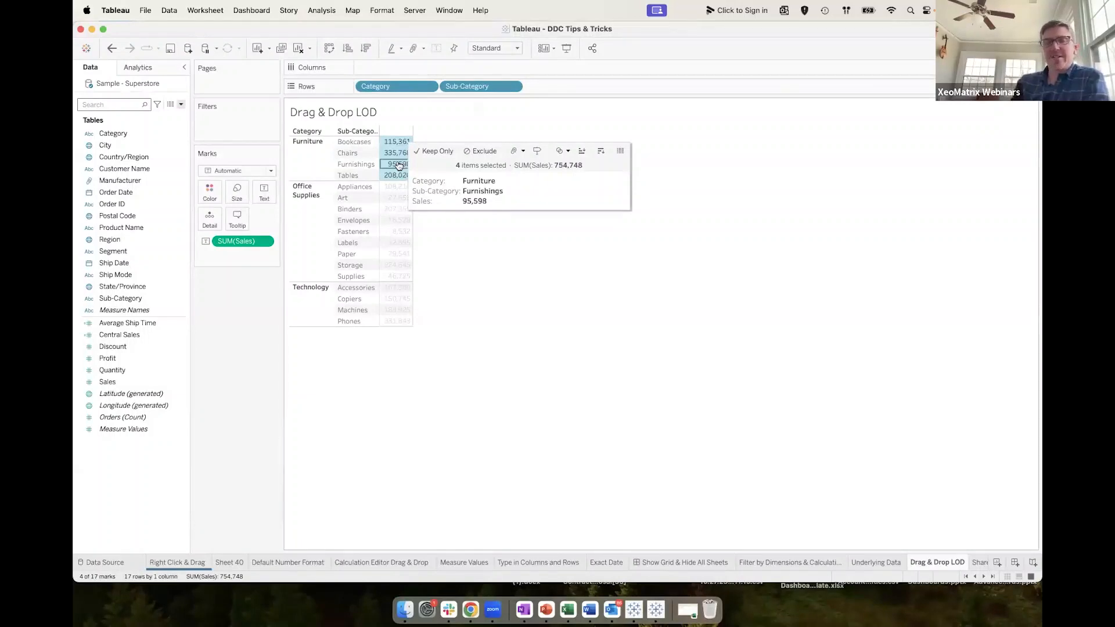
{"action": "left_click", "coordinate": [463, 239]}
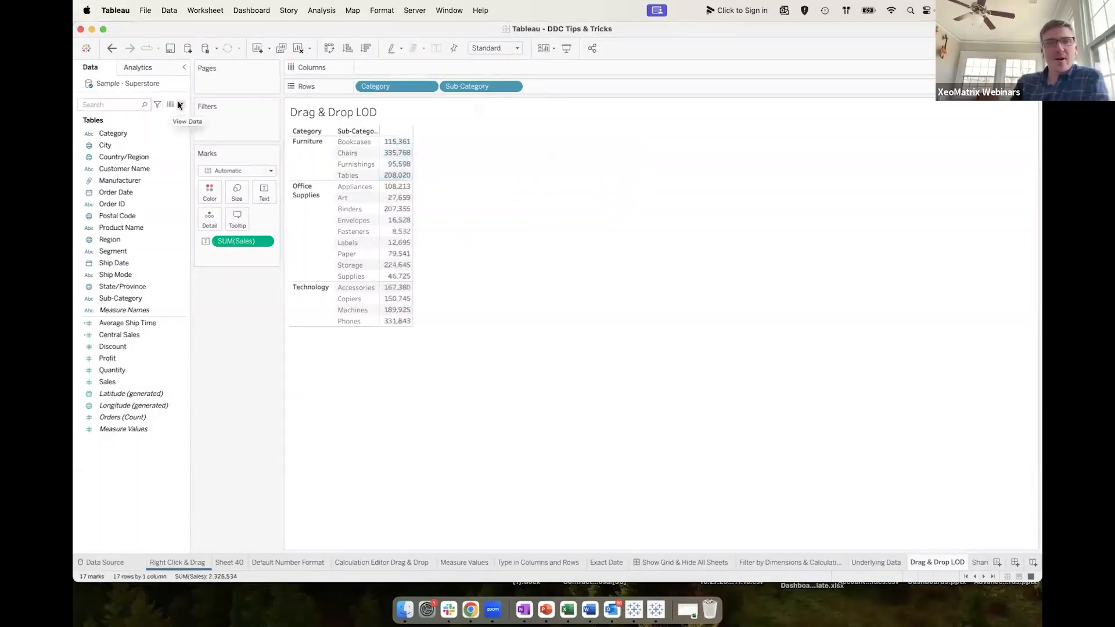
{"action": "left_click", "coordinate": [180, 105]}
{"action": "left_click", "coordinate": [147, 115]}
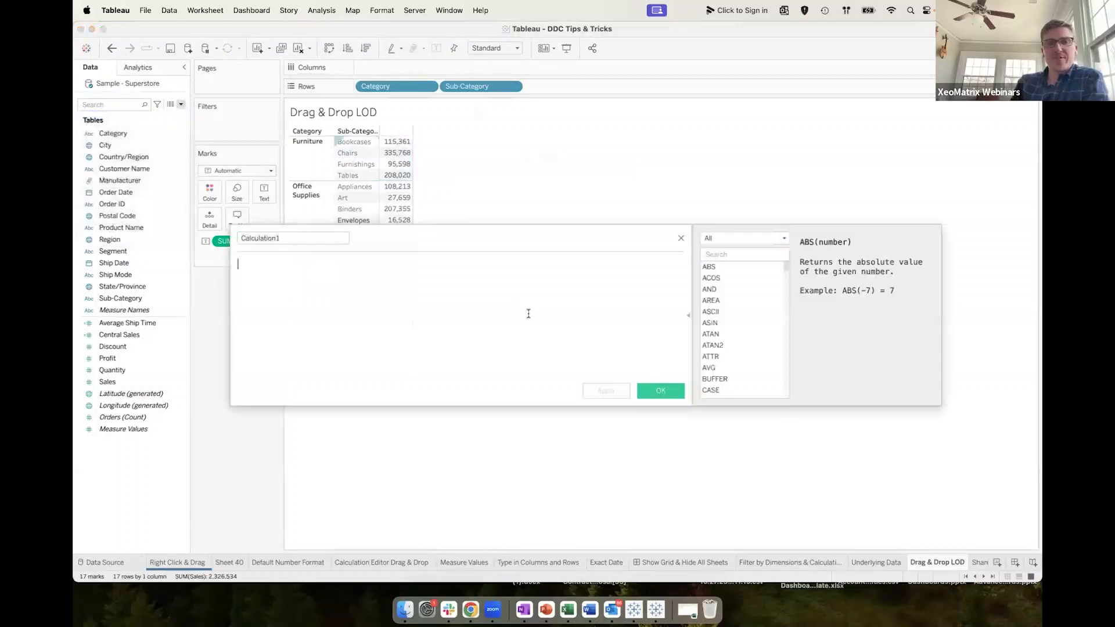
{"action": "left_click", "coordinate": [681, 239]}
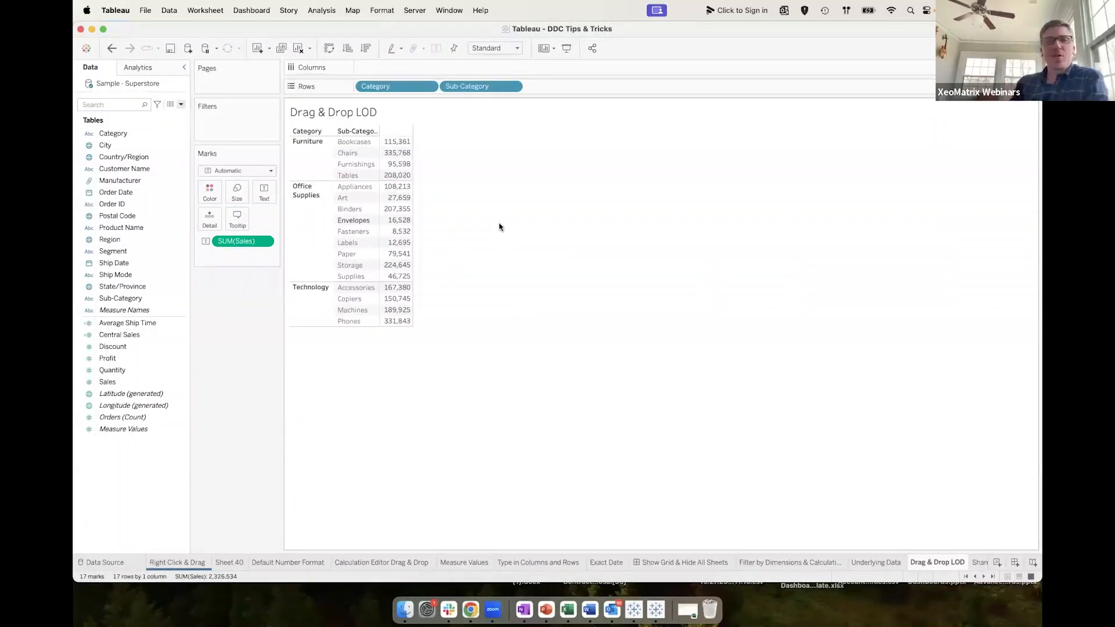
Try combining Sales with Category into a level-of-detail field, inspecting its formula before undoing the creation.
{"action": "left_click", "coordinate": [119, 381]}
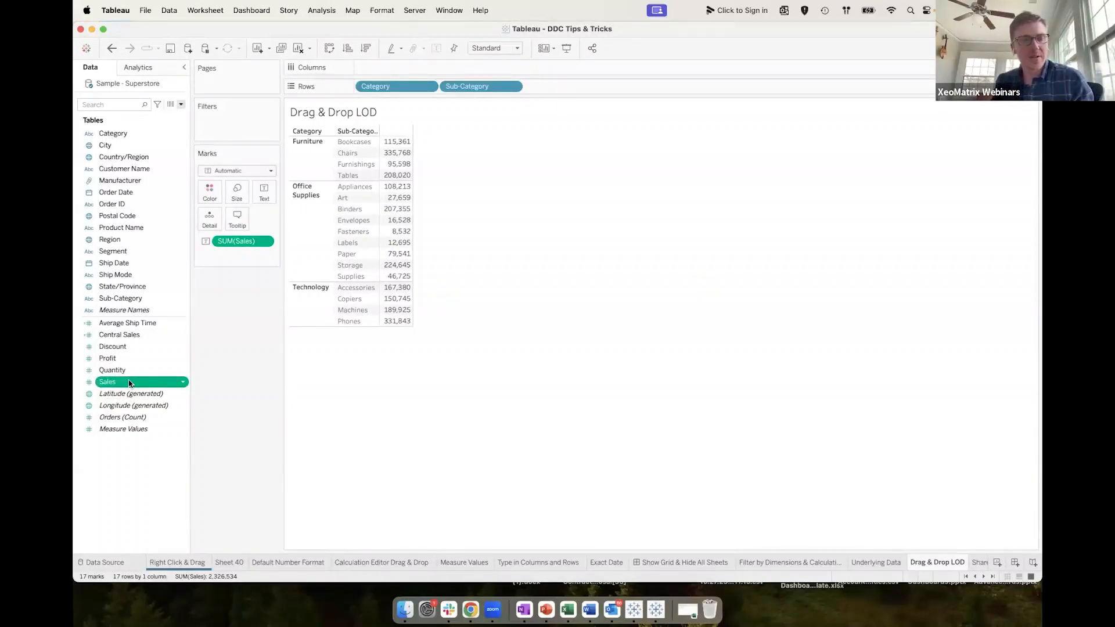
{"action": "left_click_drag", "start_coordinate": [129, 383], "coordinate": [127, 133]}
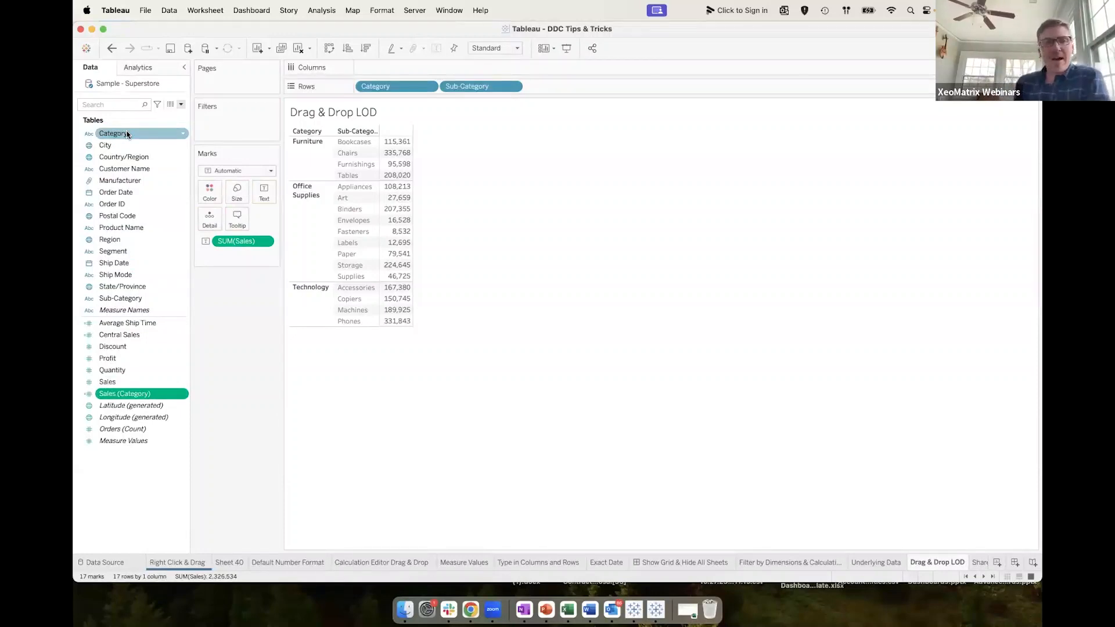
{"action": "right_click", "coordinate": [134, 392]}
{"action": "left_click", "coordinate": [180, 210]}
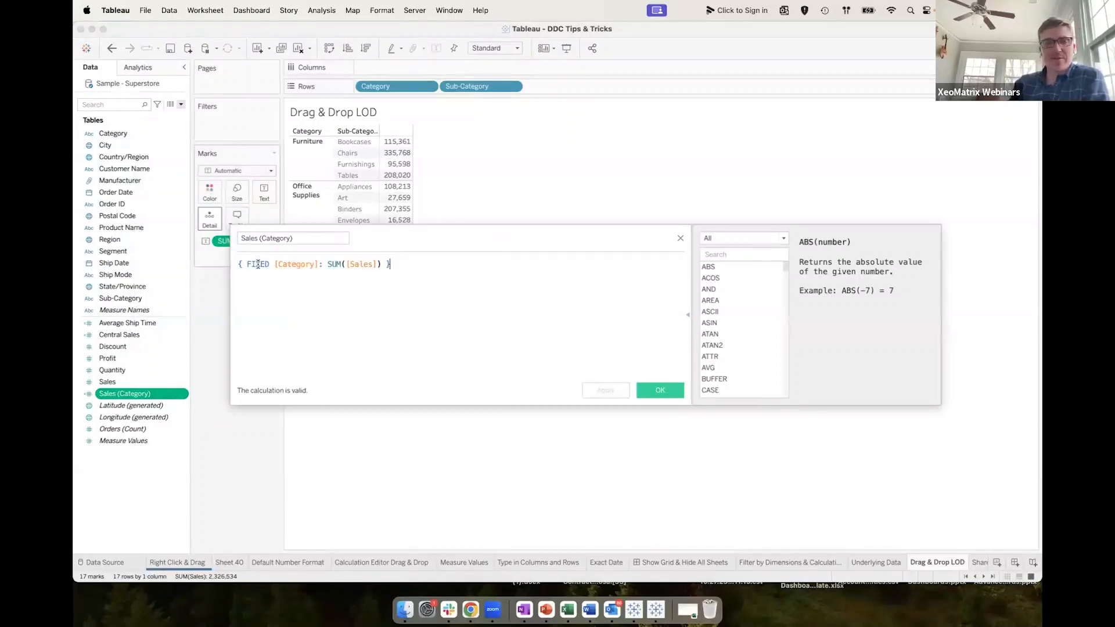
{"action": "left_click", "coordinate": [680, 237]}
{"action": "left_click", "coordinate": [112, 49]}
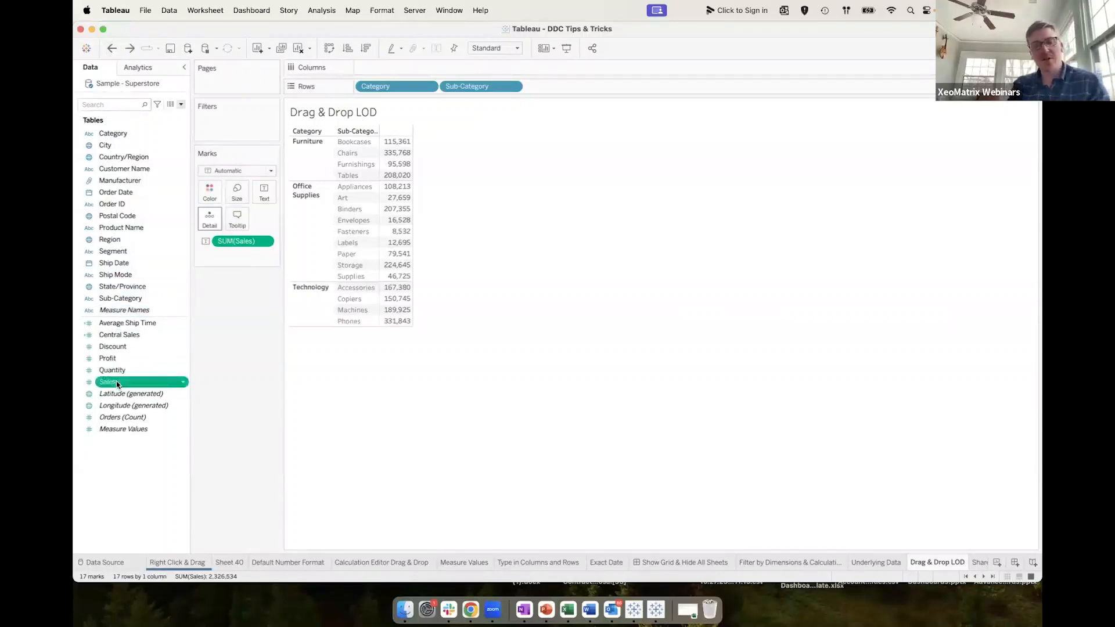
Create a level-of-detail field that fixes Sales by Category, and add it to the table alongside Sales.
{"action": "left_click_drag", "start_coordinate": [118, 382], "coordinate": [117, 134]}
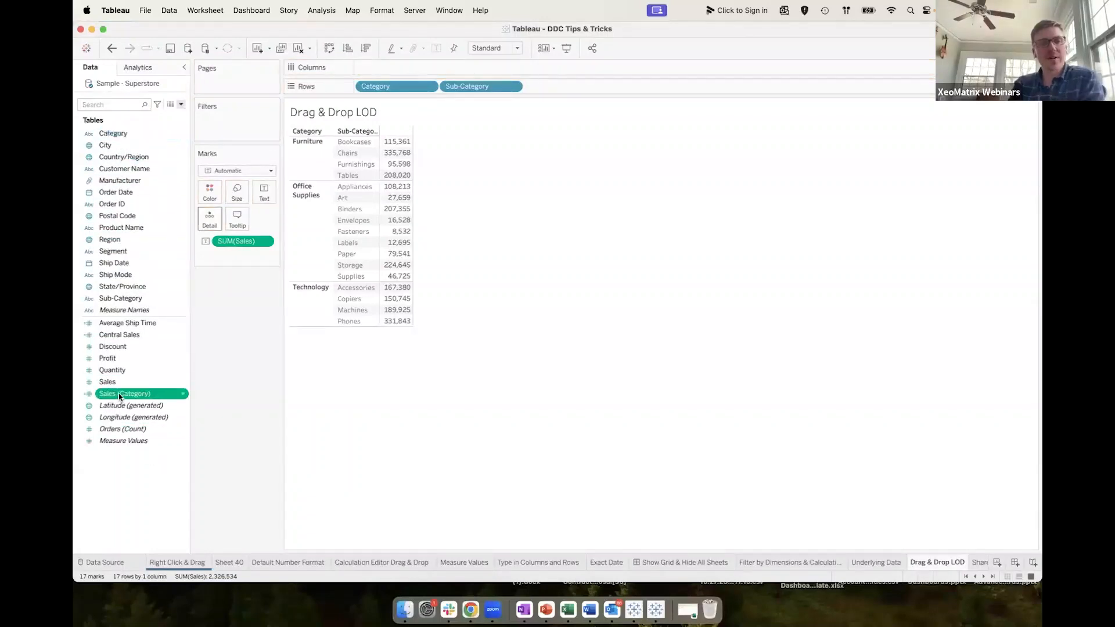
{"action": "left_click_drag", "start_coordinate": [128, 396], "coordinate": [398, 254]}
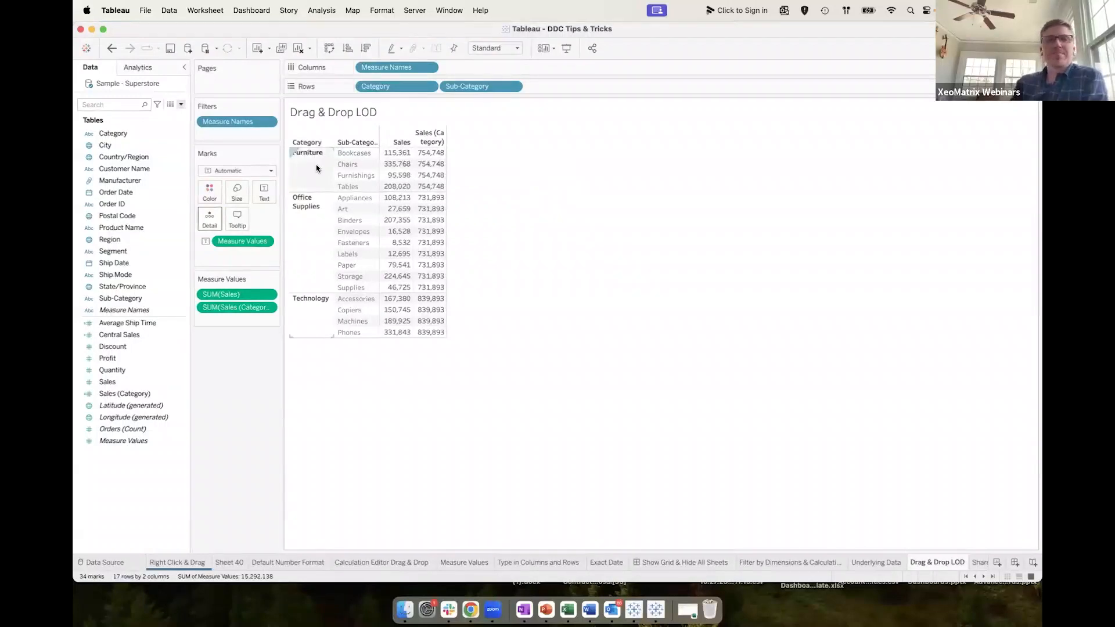
{"action": "mouse_move", "coordinate": [424, 200]}
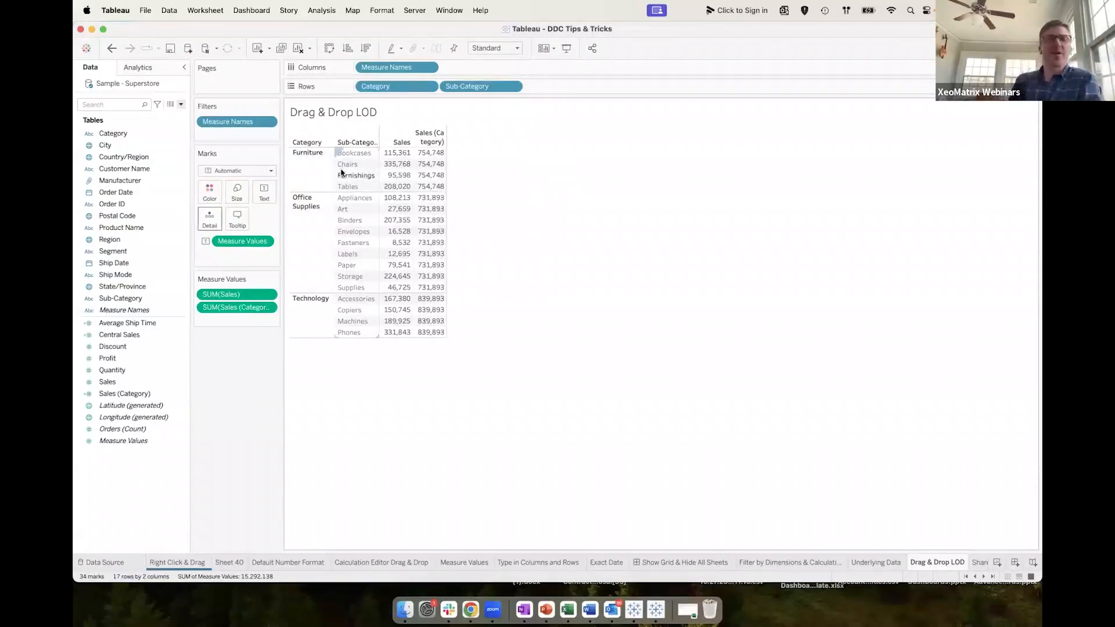
{"action": "left_click", "coordinate": [182, 106]}
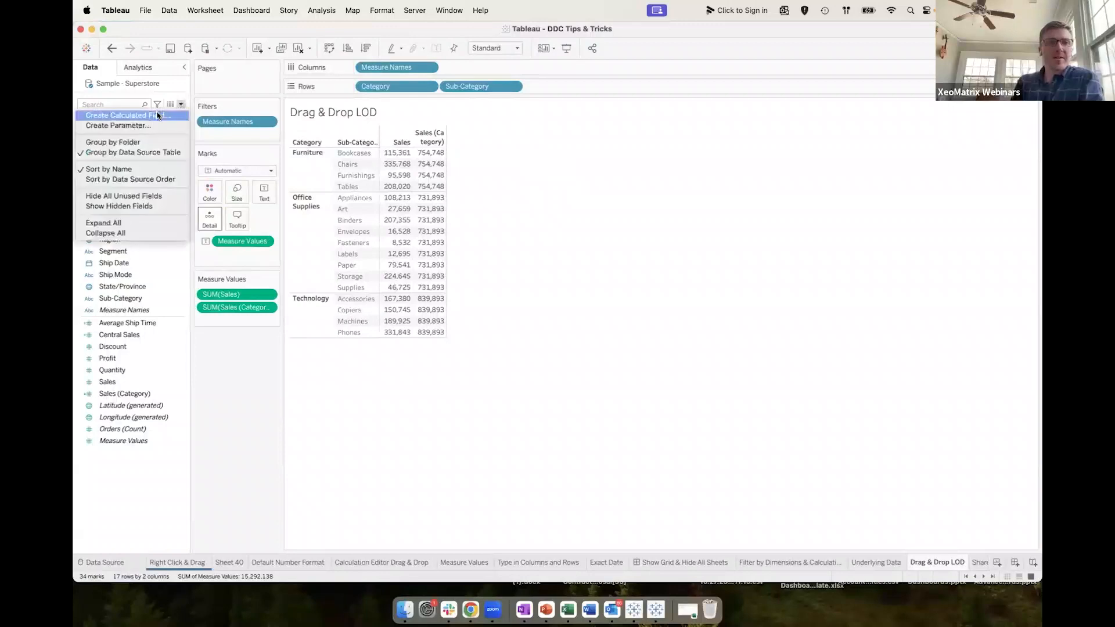
{"action": "left_click", "coordinate": [116, 115]}
{"action": "type", "text": "FIND()"}
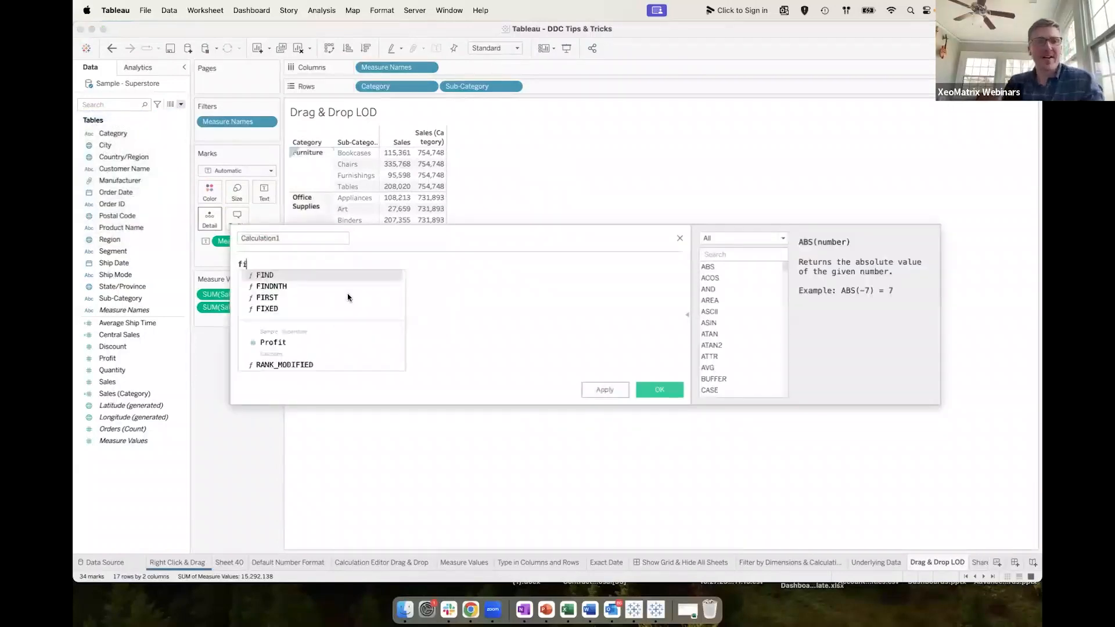
{"action": "key", "text": "BackSpace"}
{"action": "key", "text": "BackSpace"}
{"action": "key", "text": "BackSpace"}
{"action": "key", "text": "BackSpace"}
{"action": "type", "text": "ix"}
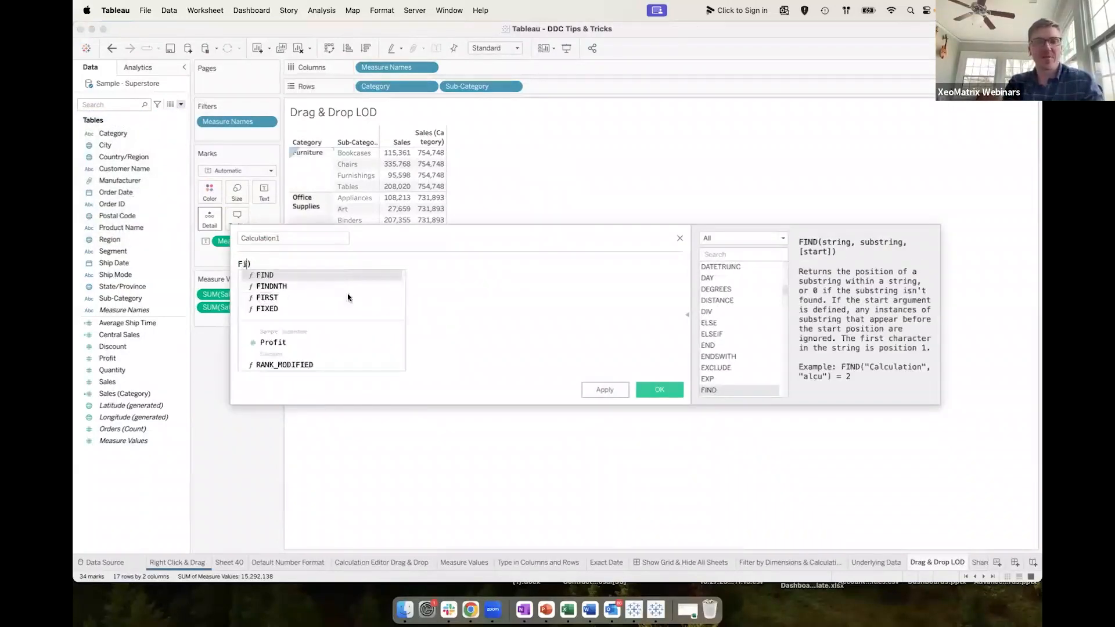
{"action": "left_click", "coordinate": [678, 239]}
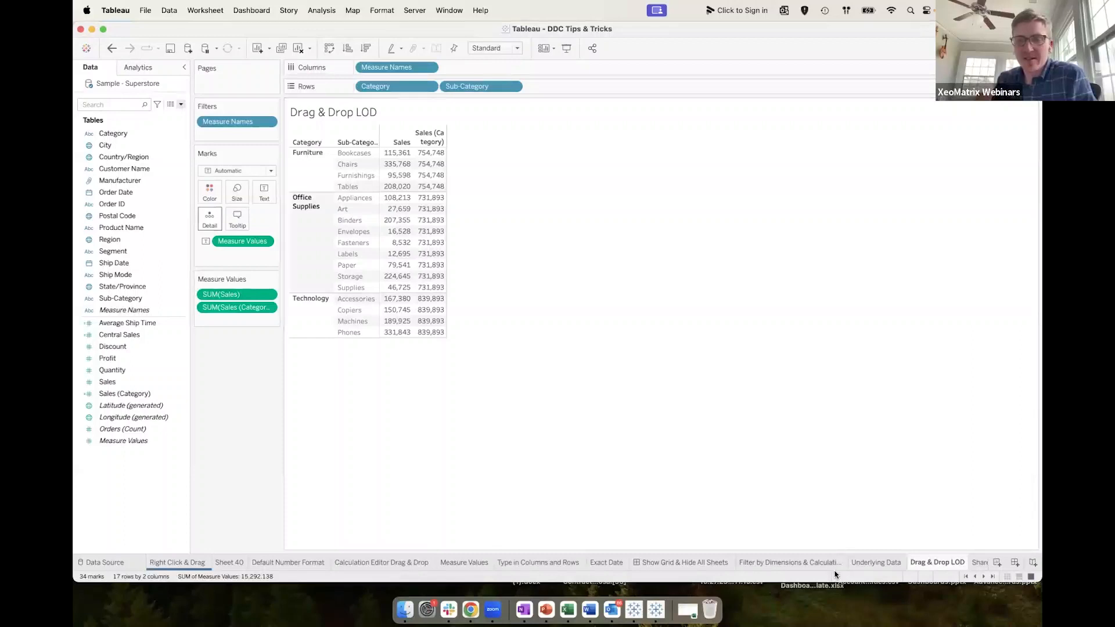
Open the Shared Axis Example worksheet.
{"action": "left_click", "coordinate": [982, 576]}
{"action": "left_click", "coordinate": [983, 576]}
{"action": "left_click", "coordinate": [982, 576]}
{"action": "left_click", "coordinate": [652, 562]}
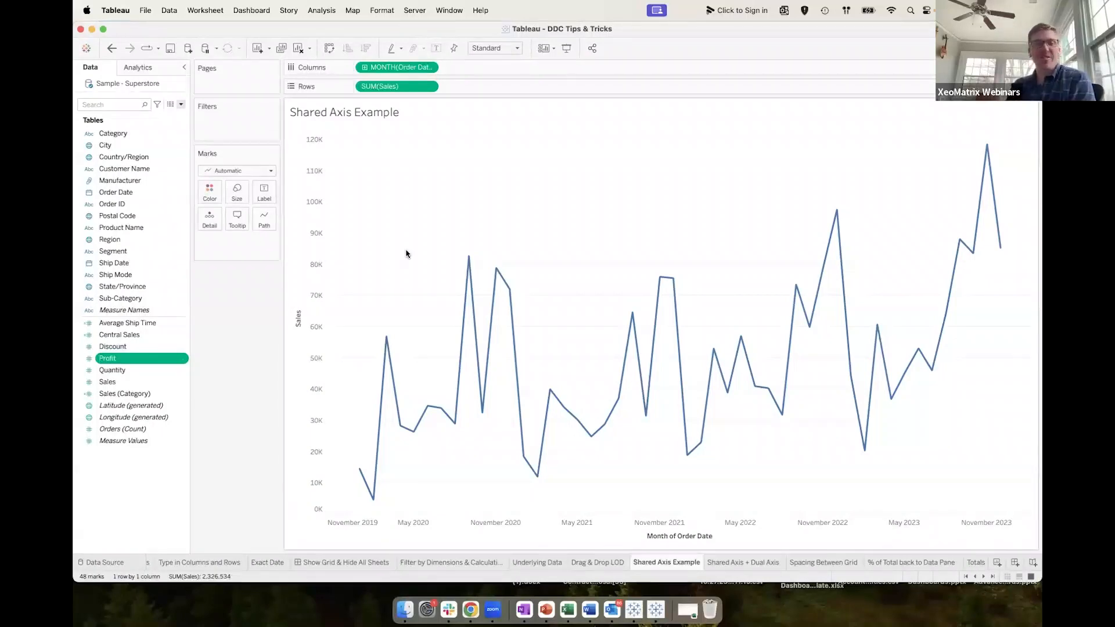
Combine Profit with Sales on one shared vertical axis, undoing and repeating the placement once.
{"action": "left_click_drag", "start_coordinate": [113, 358], "coordinate": [300, 330]}
{"action": "mouse_move", "coordinate": [316, 291]}
{"action": "left_mouse_down"}
{"action": "mouse_move", "coordinate": [316, 241]}
{"action": "mouse_move", "coordinate": [305, 308]}
{"action": "mouse_move", "coordinate": [305, 259]}
{"action": "mouse_move", "coordinate": [309, 281]}
{"action": "left_mouse_up"}
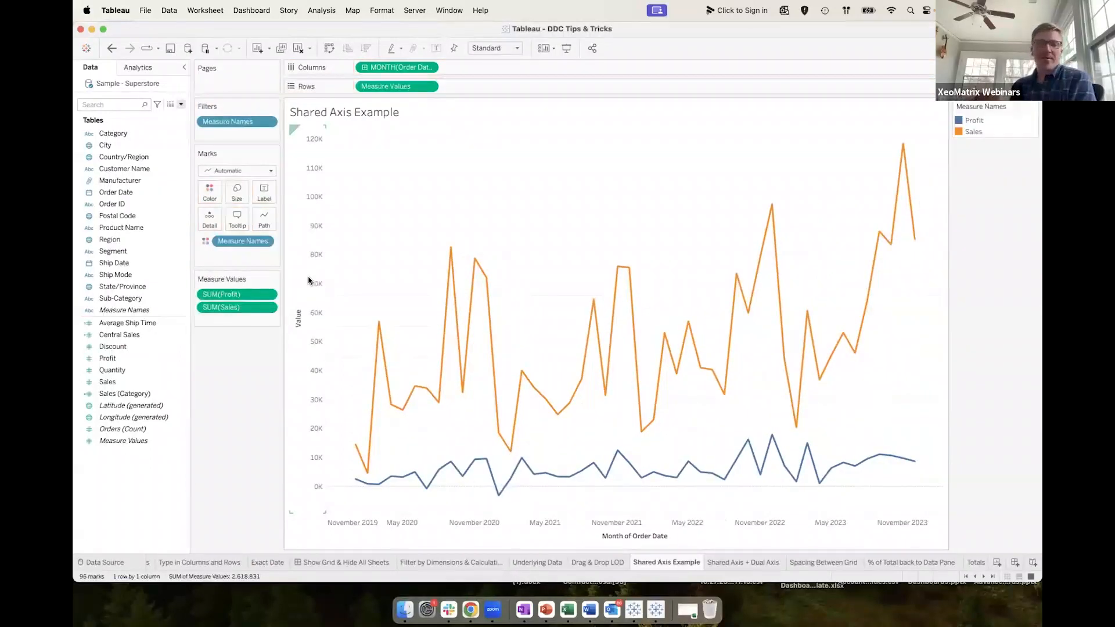
{"action": "mouse_move", "coordinate": [468, 471]}
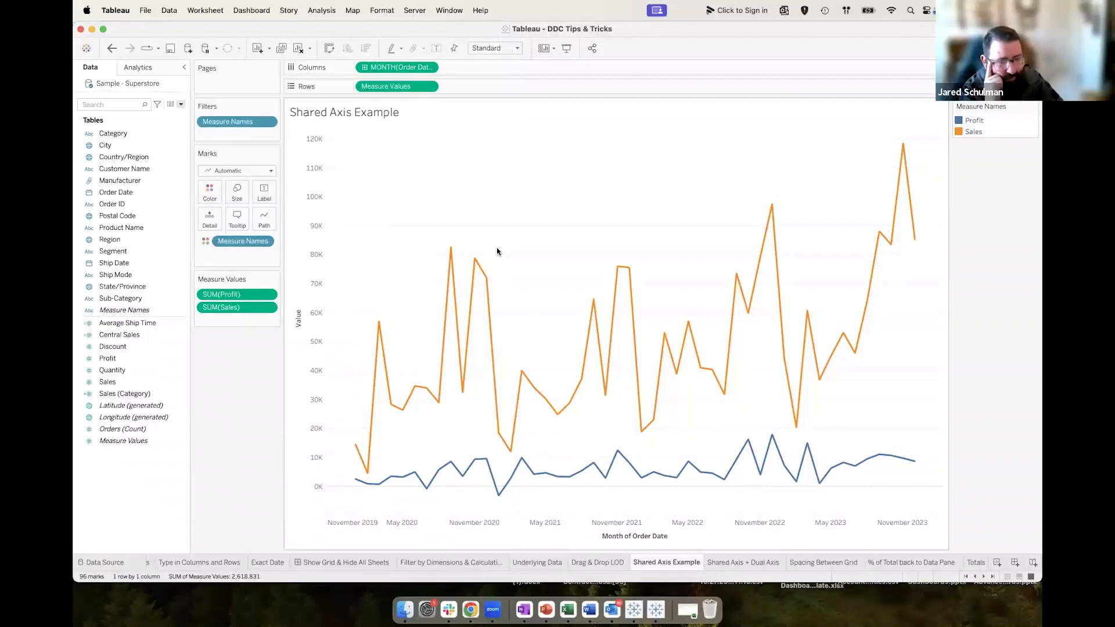
{"action": "left_click", "coordinate": [111, 47]}
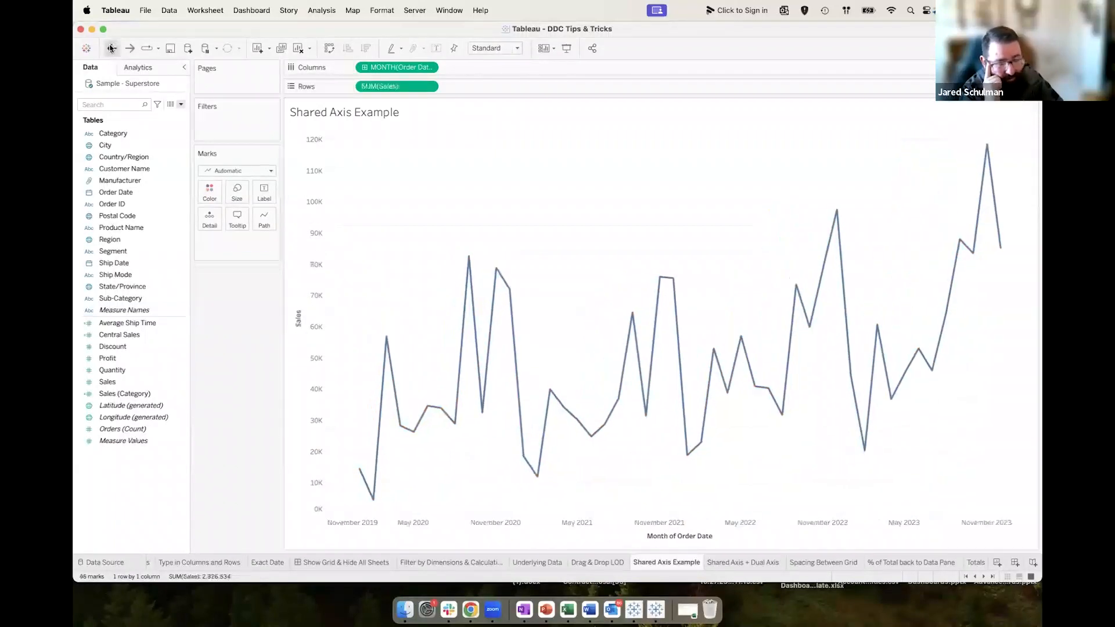
{"action": "left_click_drag", "start_coordinate": [121, 360], "coordinate": [310, 290]}
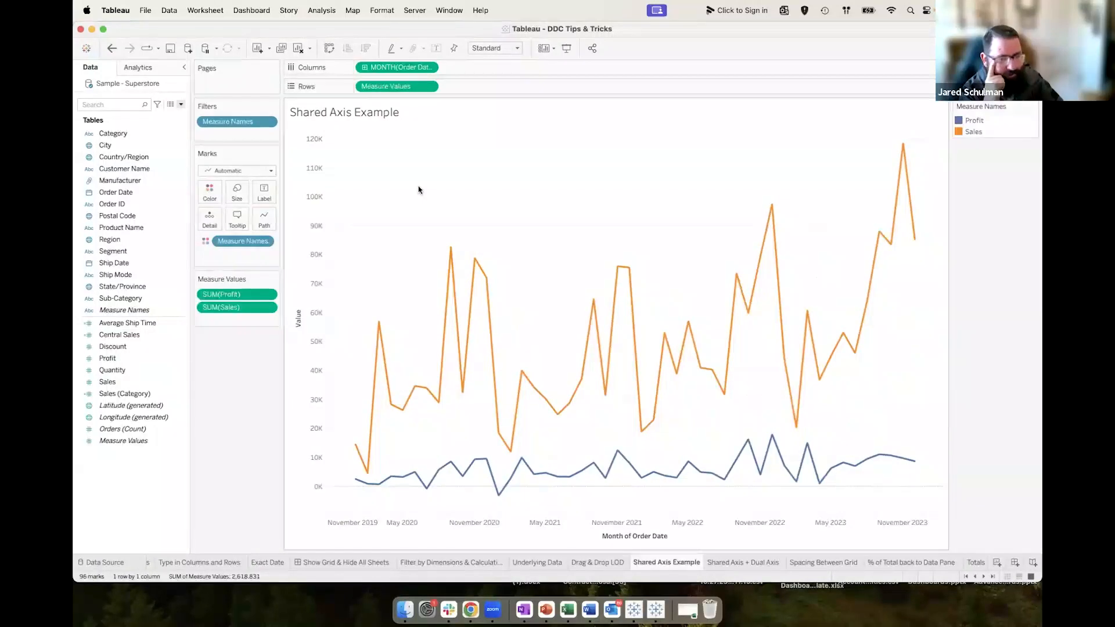
Create a new worksheet after Shared Axis Example, with Sub-Category on Columns and Sales on Rows.
{"action": "right_click", "coordinate": [646, 562]}
{"action": "left_click", "coordinate": [686, 371]}
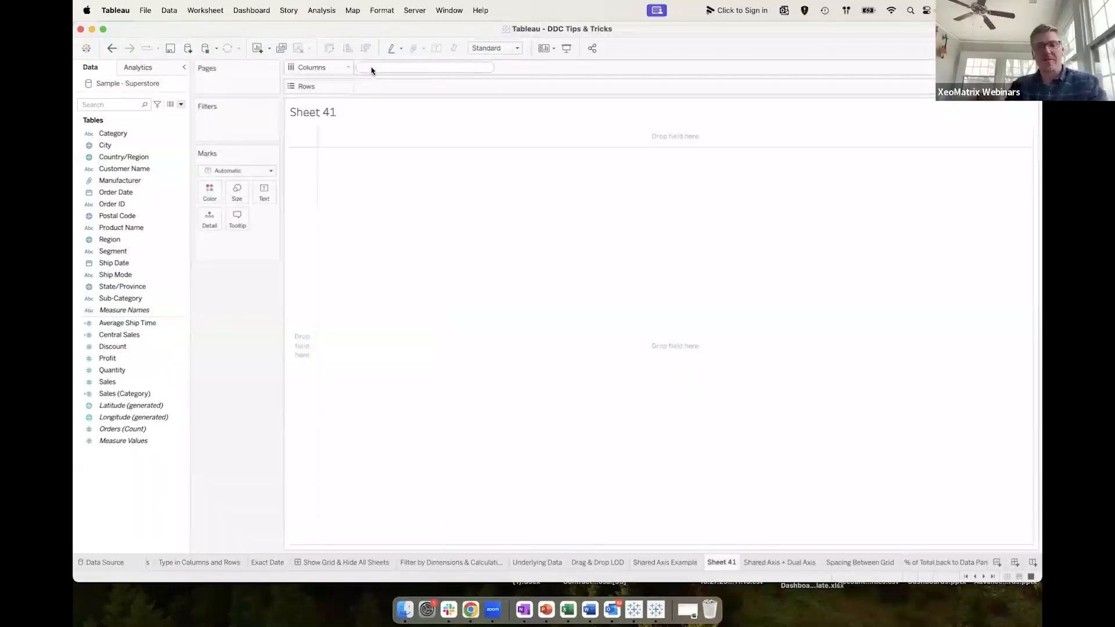
{"action": "type", "text": "[Sub-Category]"}
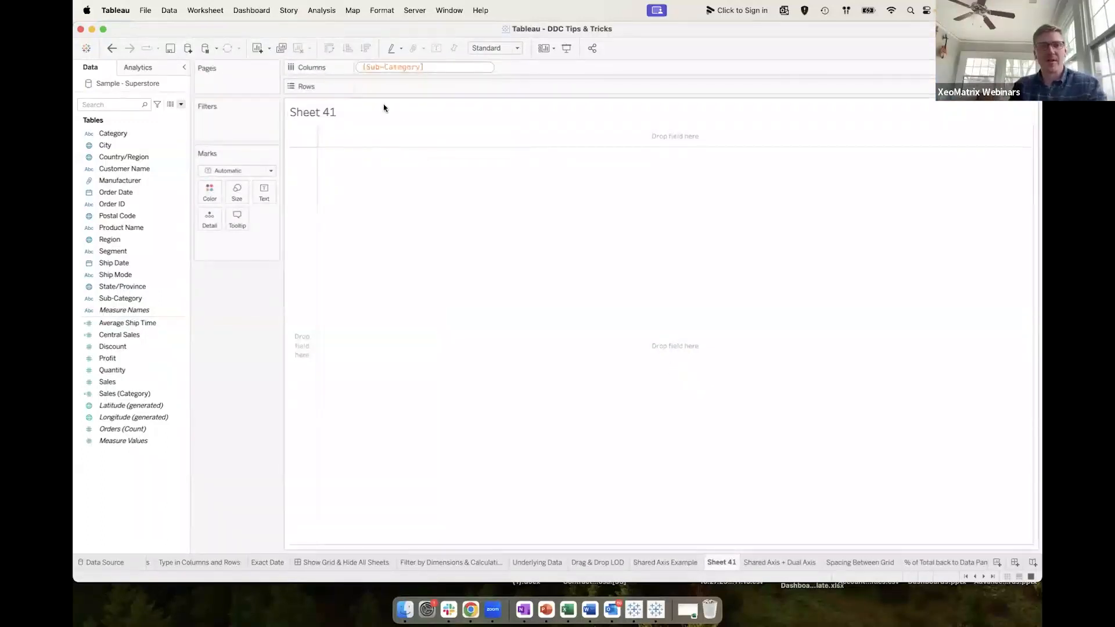
{"action": "double_click", "coordinate": [376, 86]}
{"action": "type", "text": "sales"}
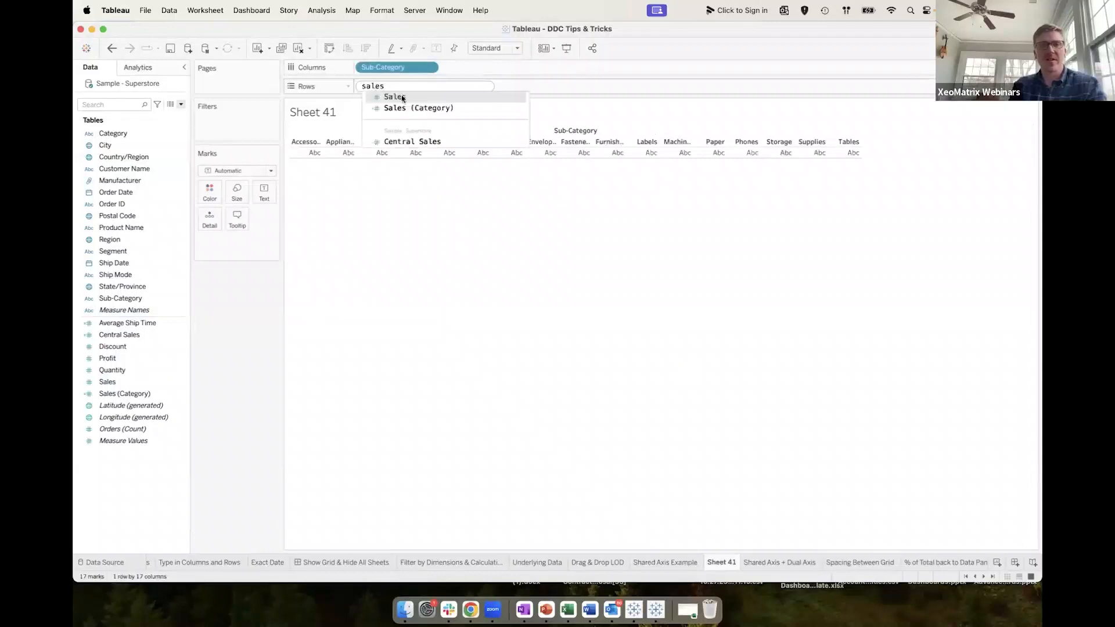
{"action": "left_click", "coordinate": [402, 96]}
{"action": "left_click", "coordinate": [449, 343]}
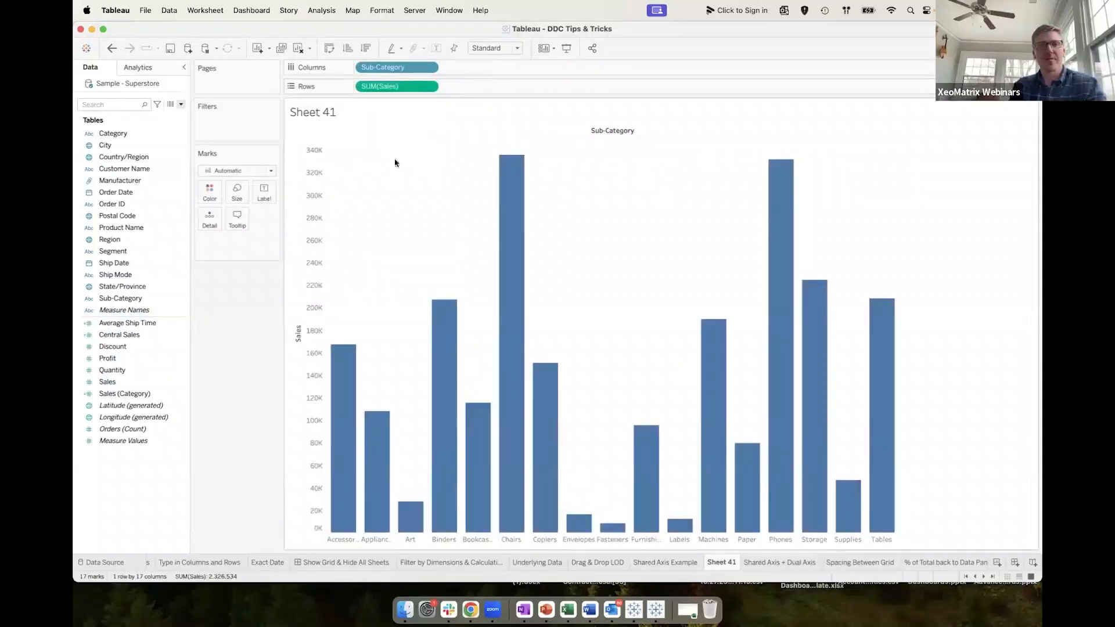
Swap the rows and columns of the Sub-Category chart and sort its bars by descending Sales.
{"action": "left_click", "coordinate": [329, 48]}
{"action": "left_click", "coordinate": [364, 49]}
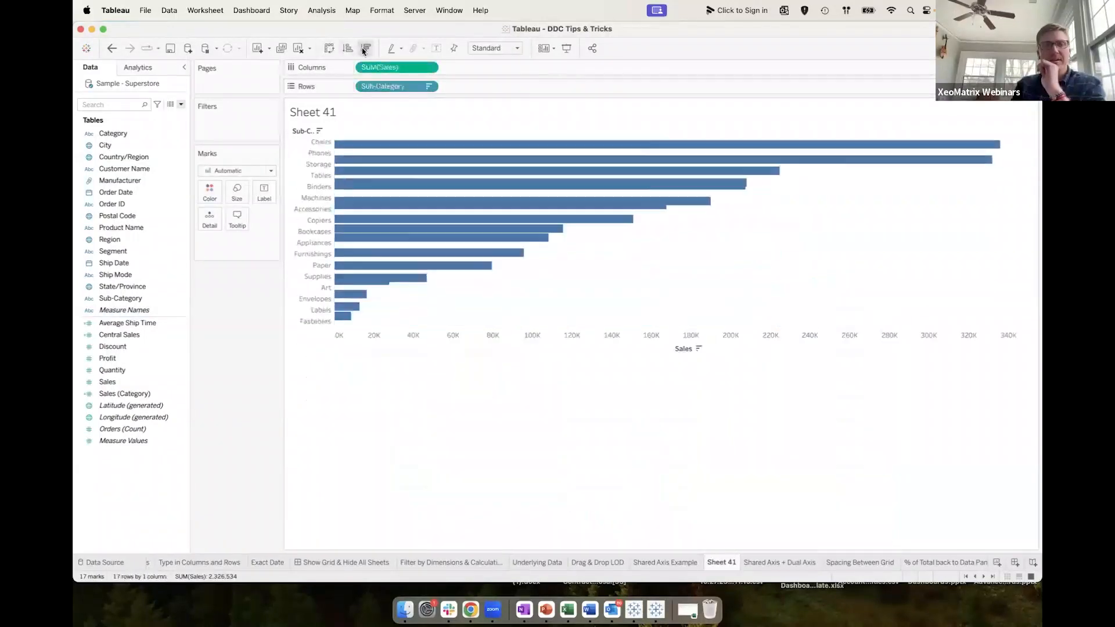
Combine Profit with Sales on the bar chart's shared horizontal axis, and return to the Shared Axis Example worksheet.
{"action": "left_click_drag", "start_coordinate": [114, 361], "coordinate": [471, 347]}
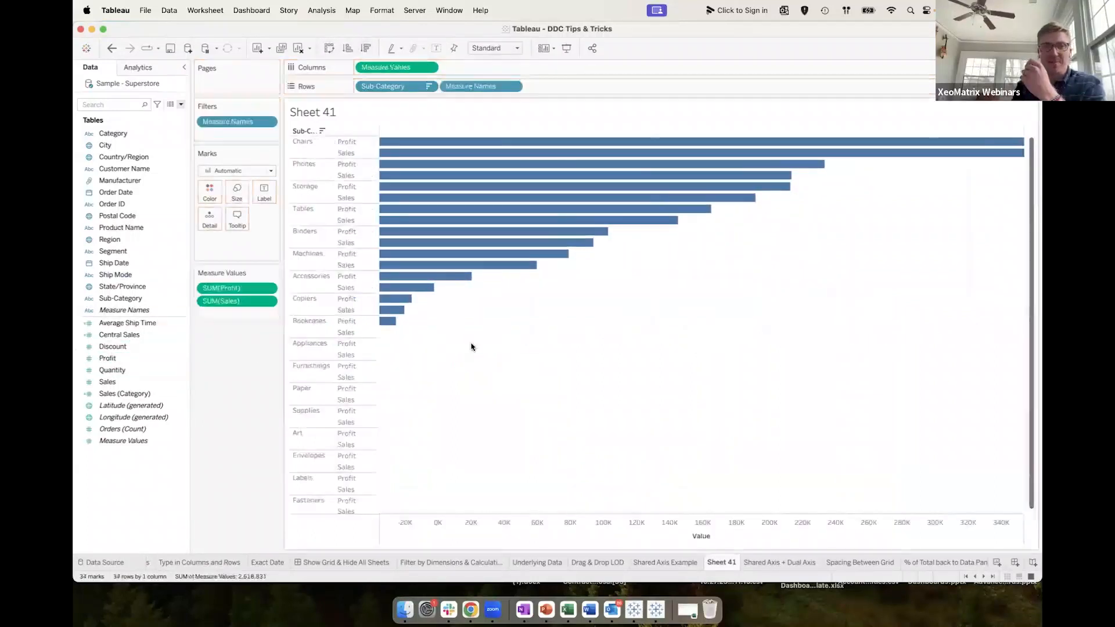
{"action": "mouse_move", "coordinate": [449, 149]}
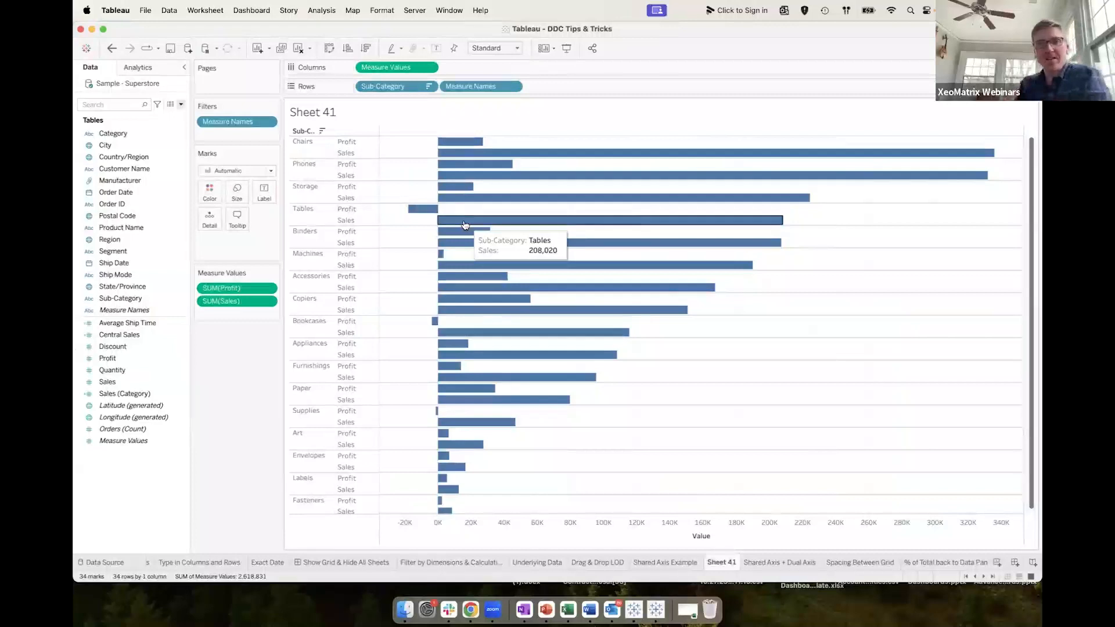
{"action": "left_click", "coordinate": [673, 563]}
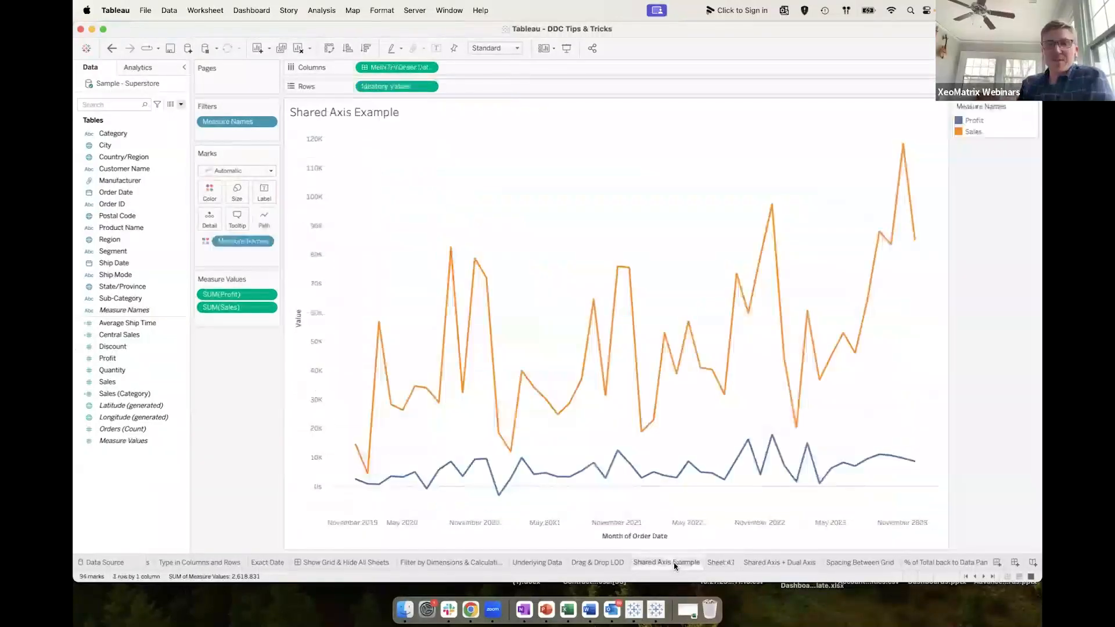
On the Shared Axis + Dual Axis worksheet, add Quantity to Rows after Measure Values and make it a dual axis.
{"action": "left_click", "coordinate": [758, 563]}
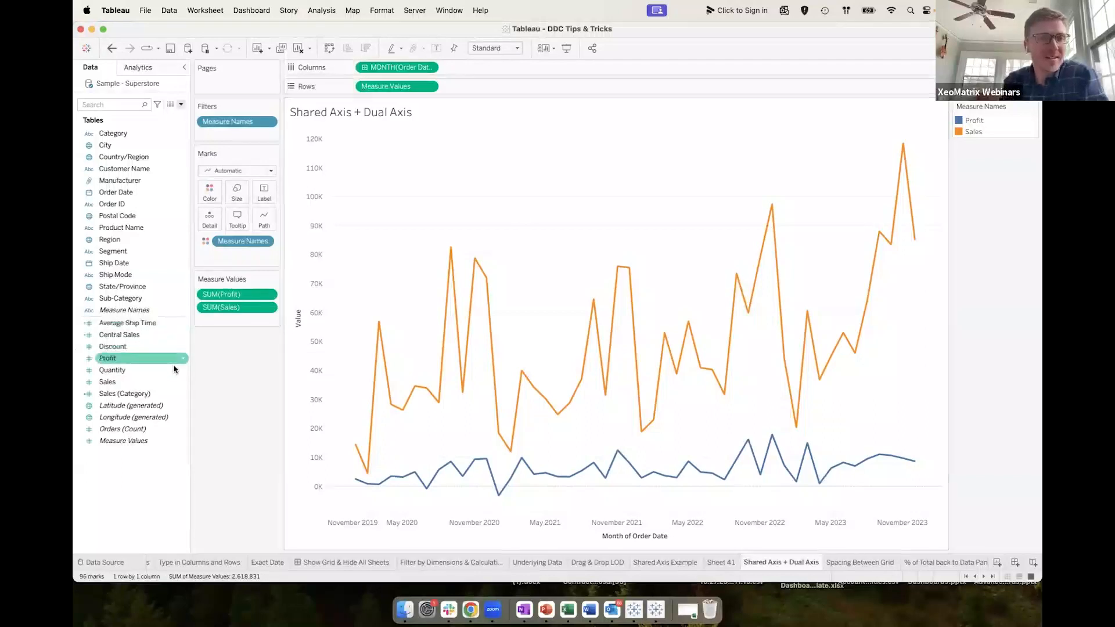
{"action": "left_click_drag", "start_coordinate": [124, 374], "coordinate": [509, 91]}
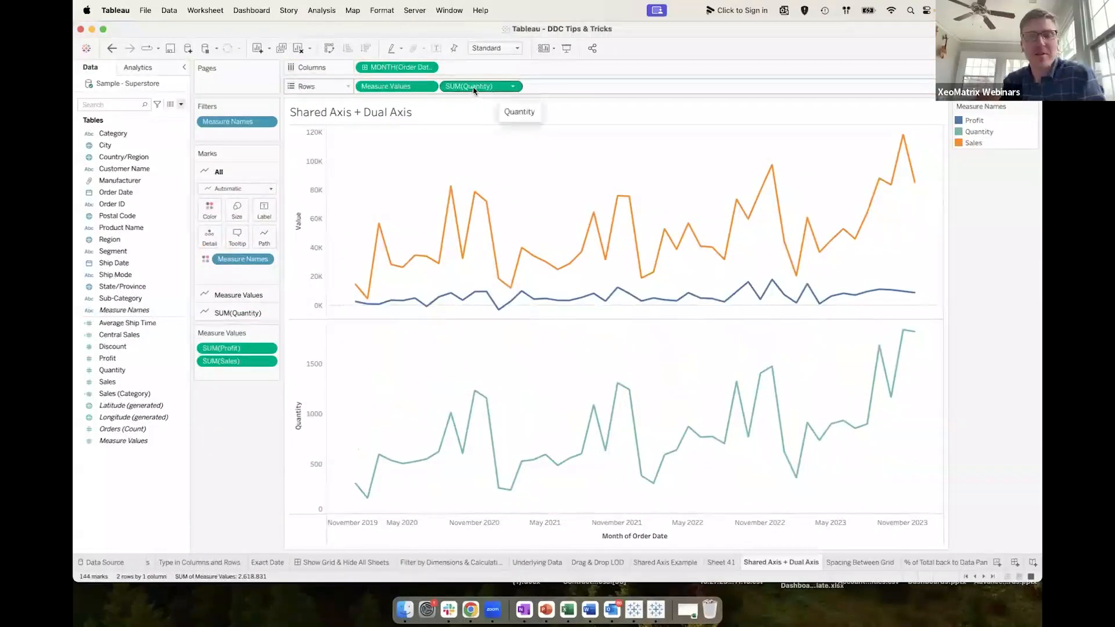
{"action": "left_click", "coordinate": [513, 88]}
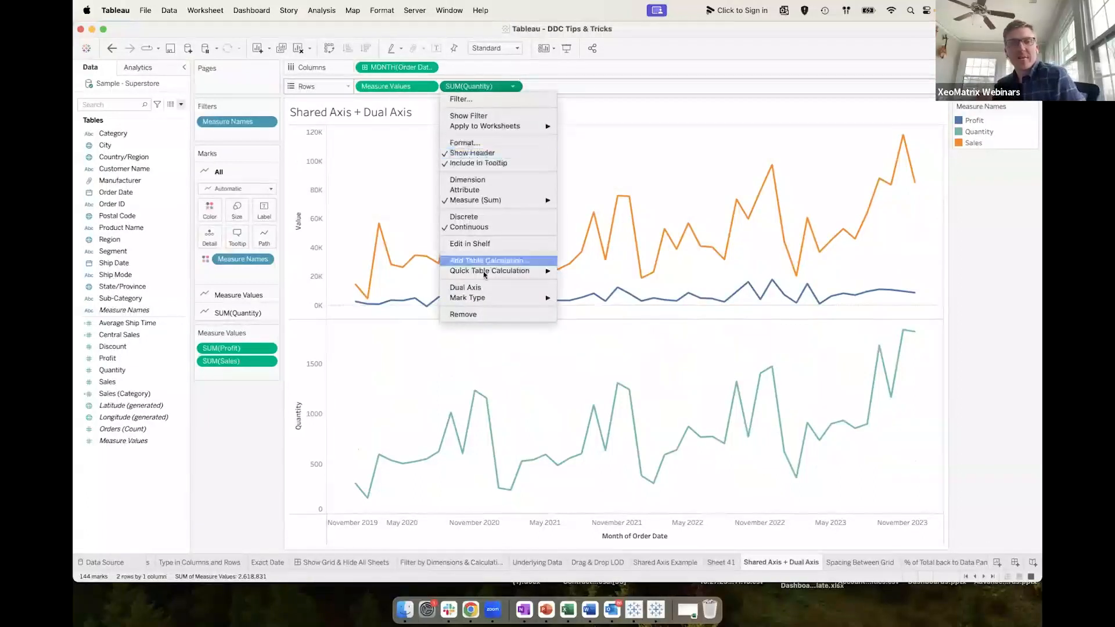
{"action": "left_click", "coordinate": [492, 291]}
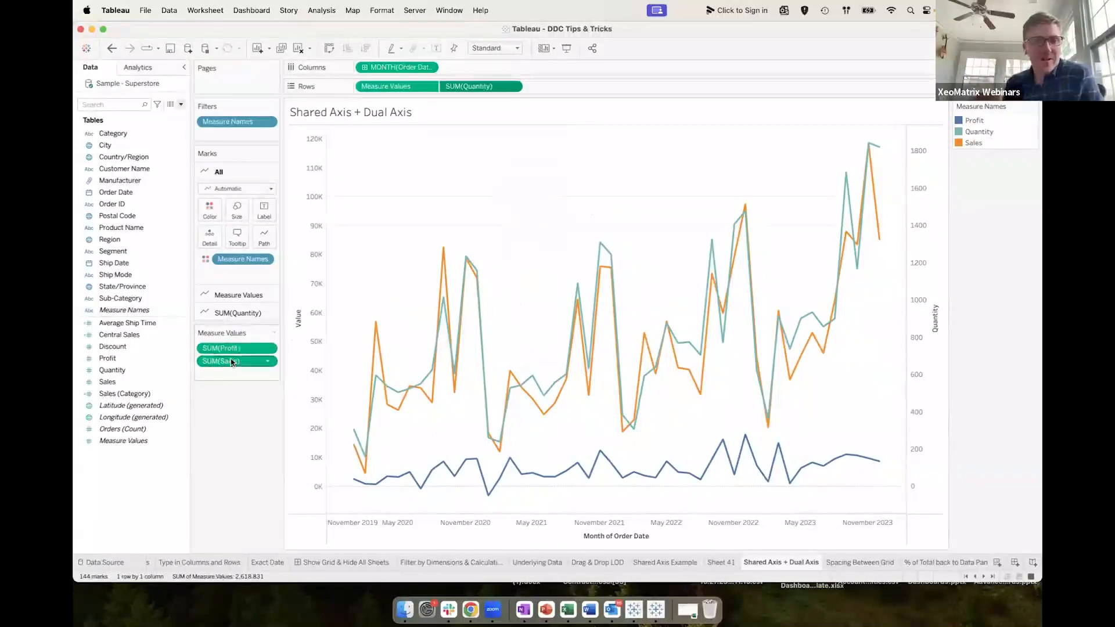
Change the Quantity marks to bars and place Quantity before Measure Values on Rows, putting the lines in front.
{"action": "left_click", "coordinate": [246, 312]}
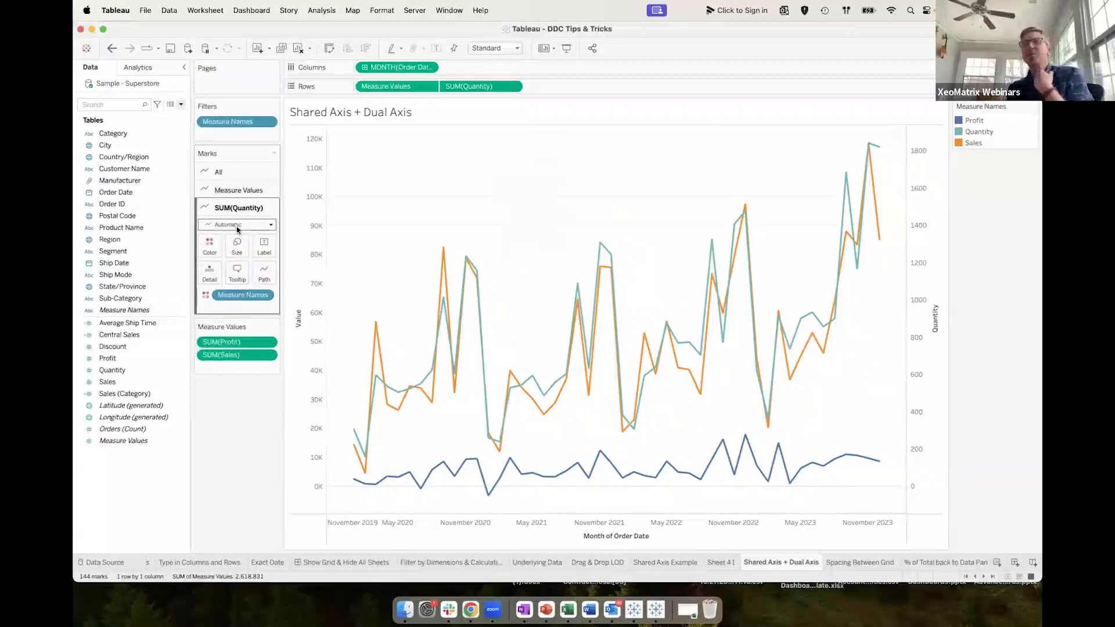
{"action": "left_click", "coordinate": [237, 225]}
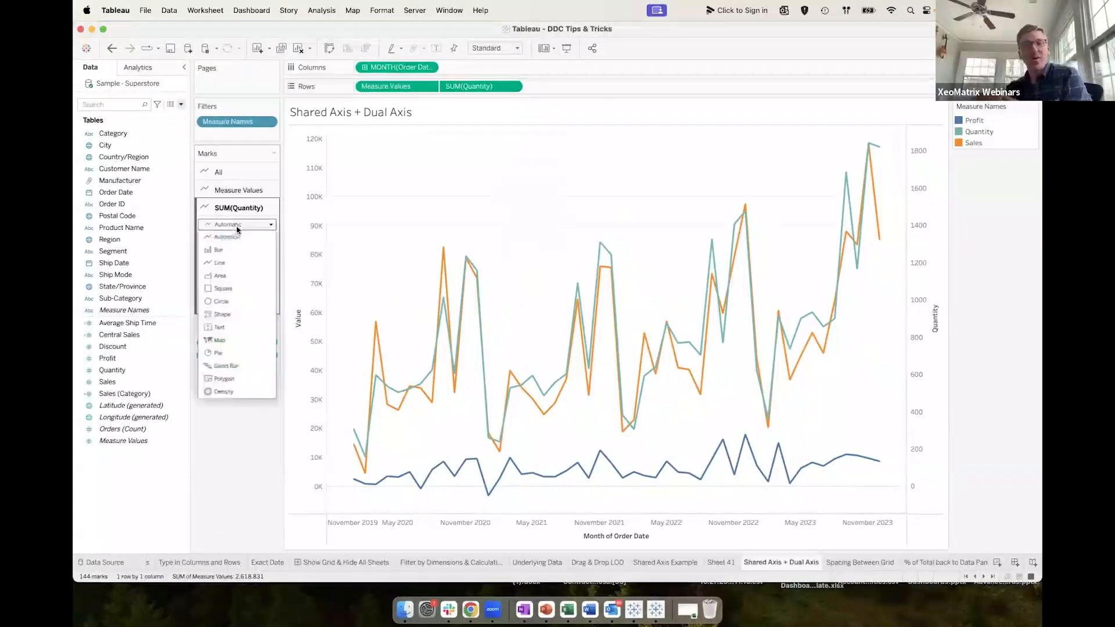
{"action": "left_click", "coordinate": [225, 254]}
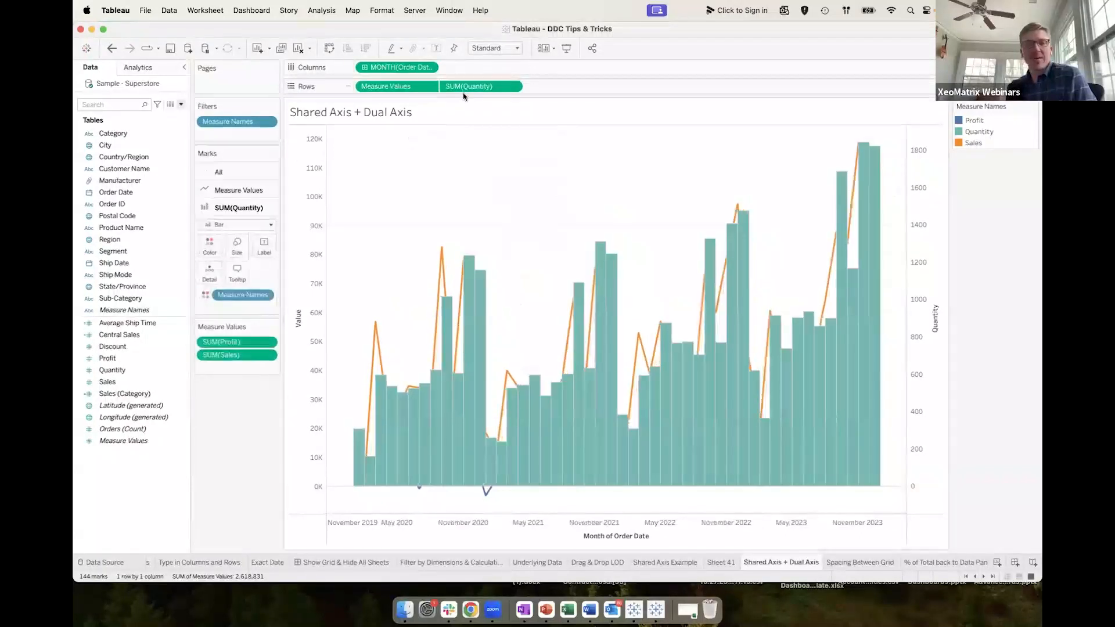
{"action": "left_click_drag", "start_coordinate": [461, 86], "coordinate": [362, 87]}
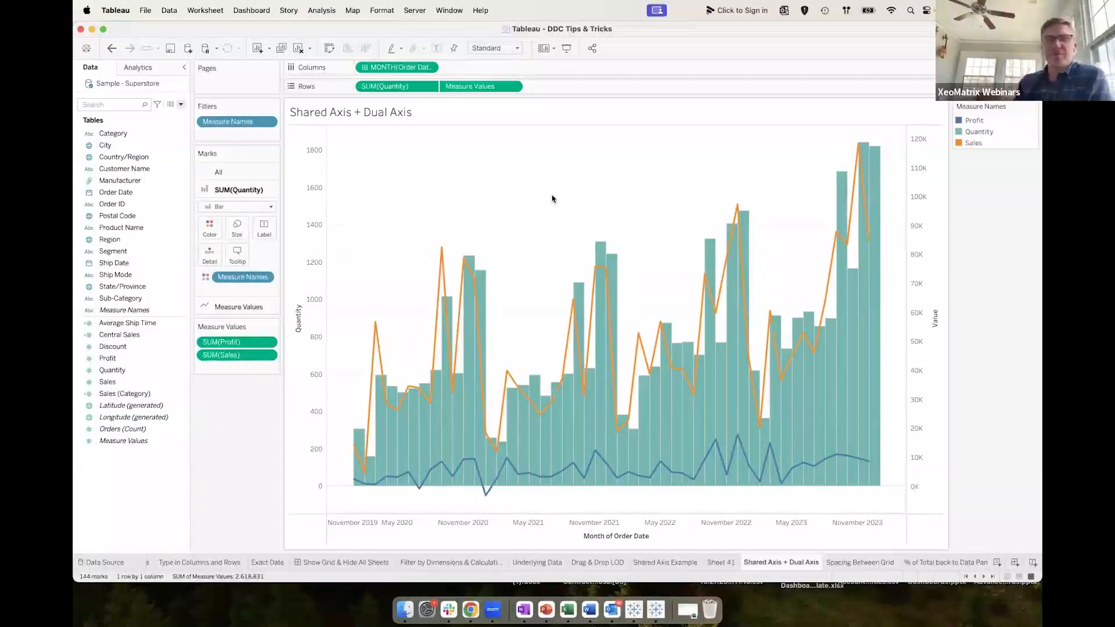
{"action": "left_click", "coordinate": [211, 228]}
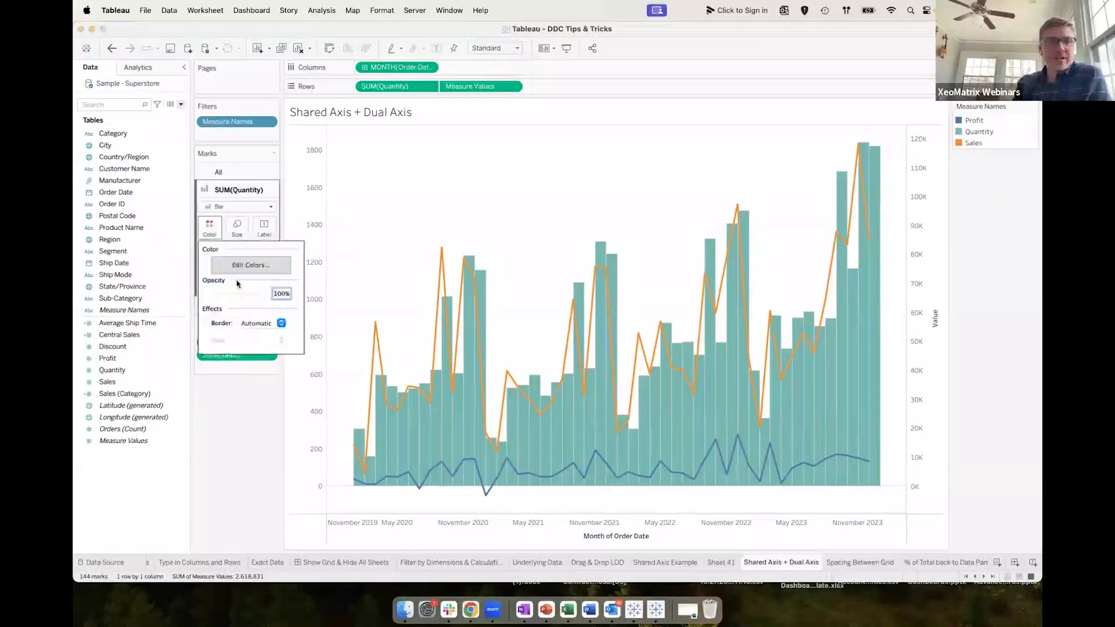
{"action": "left_click", "coordinate": [256, 266]}
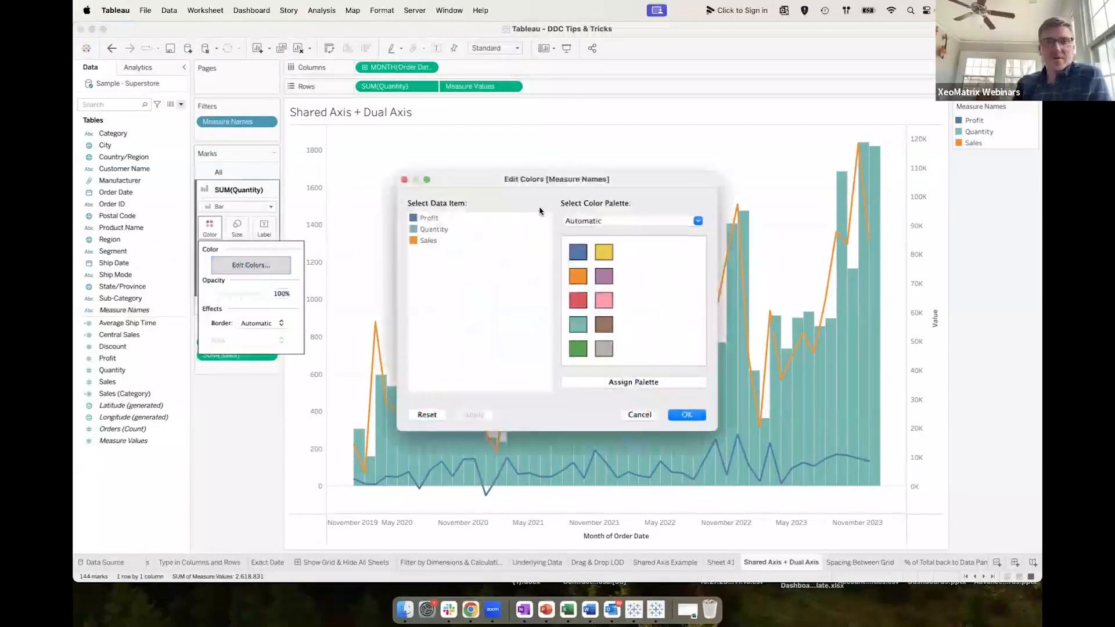
{"action": "left_click", "coordinate": [404, 179]}
Remove Measure Names from the Quantity marks, and give the Quantity bars a white fill with a black border.
{"action": "left_click_drag", "start_coordinate": [242, 277], "coordinate": [129, 270]}
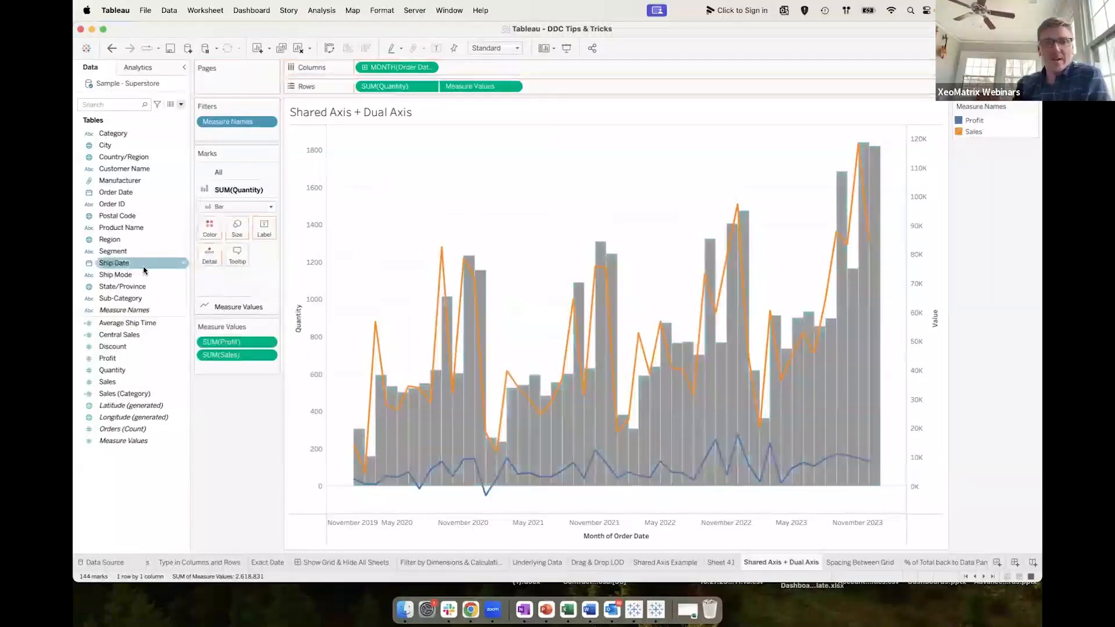
{"action": "left_click", "coordinate": [210, 228]}
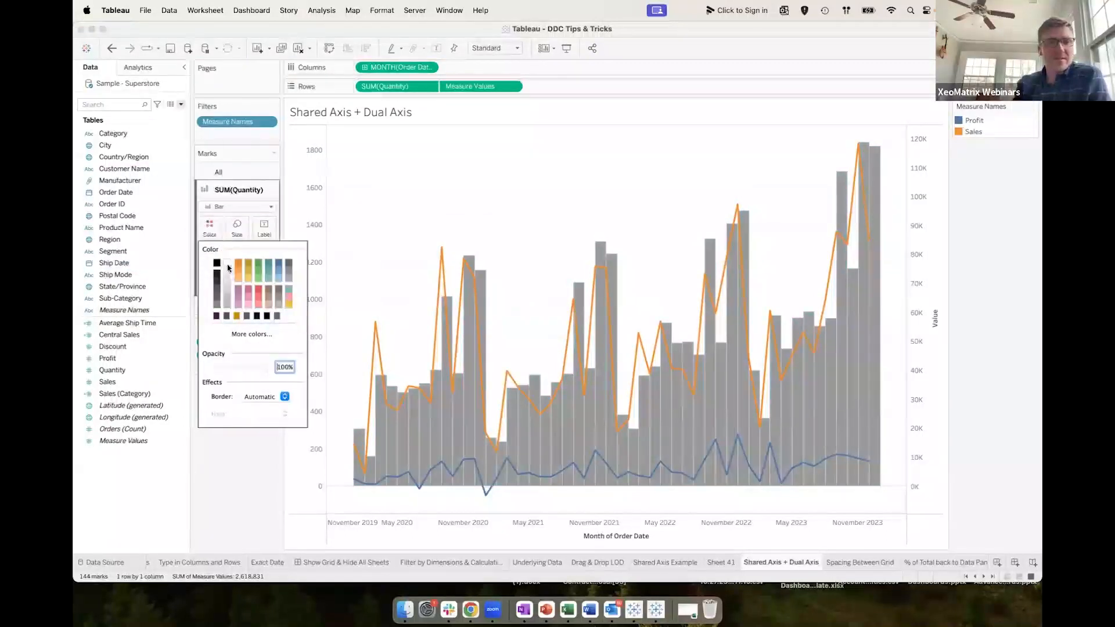
{"action": "left_click", "coordinate": [227, 265]}
{"action": "left_click", "coordinate": [262, 397]}
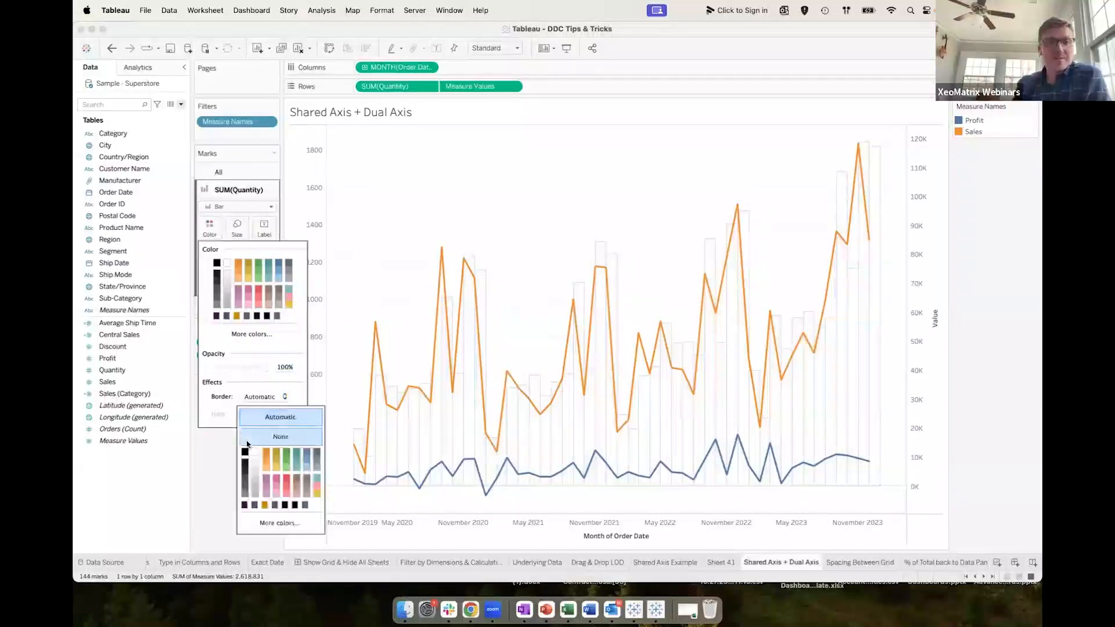
{"action": "left_click", "coordinate": [247, 447]}
{"action": "left_click", "coordinate": [507, 162]}
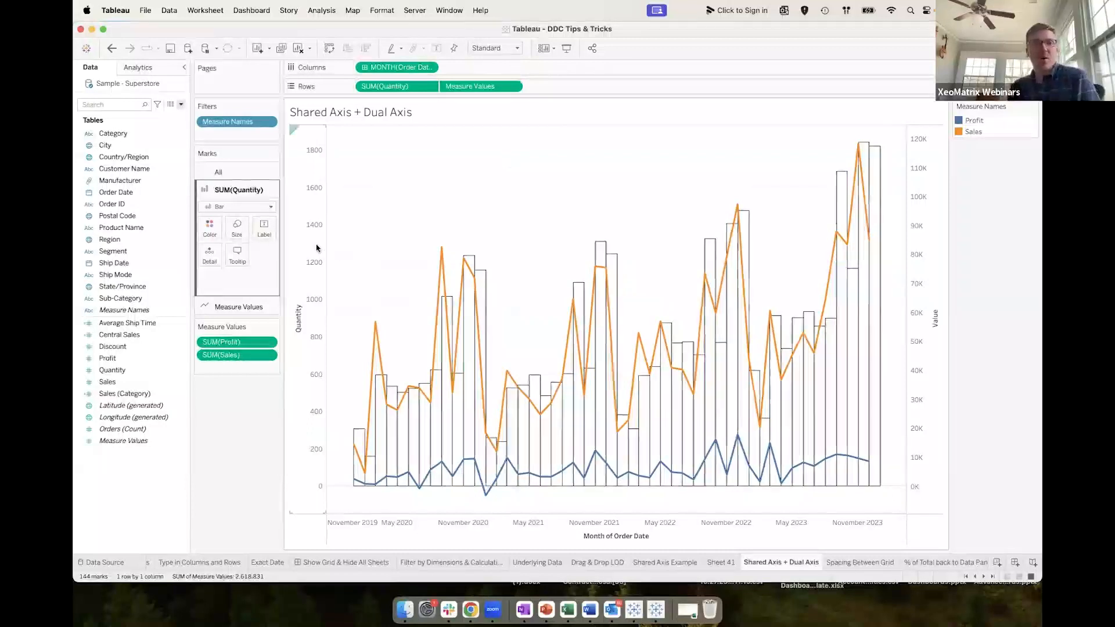
Highlight the secondary Value axis shared by Profit and Sales, and clear the selection.
{"action": "left_click", "coordinate": [924, 276]}
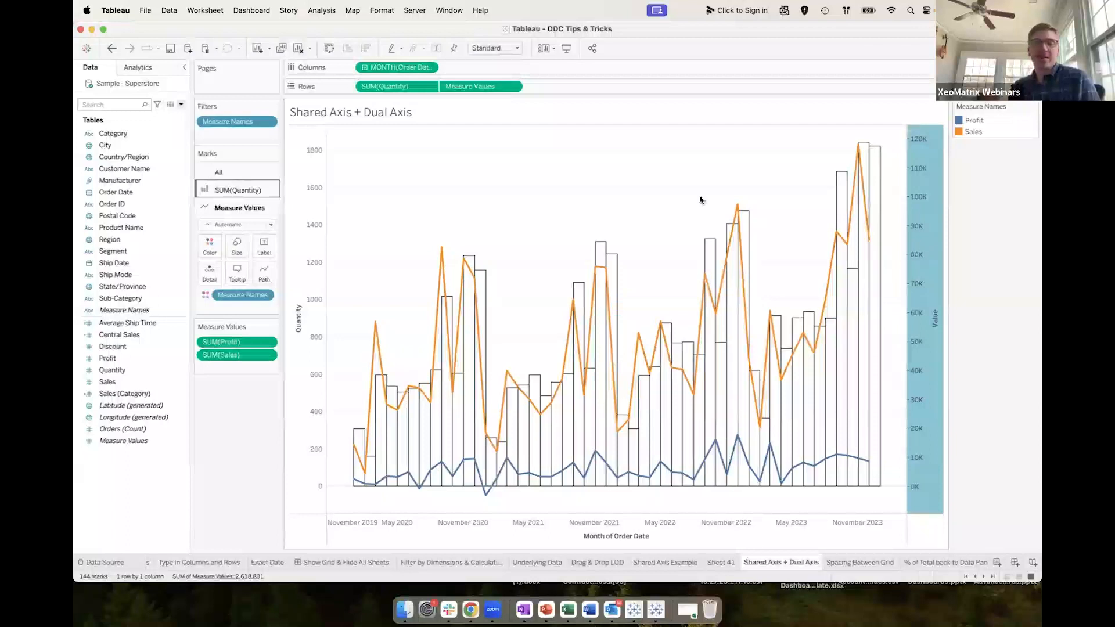
{"action": "left_click", "coordinate": [659, 178]}
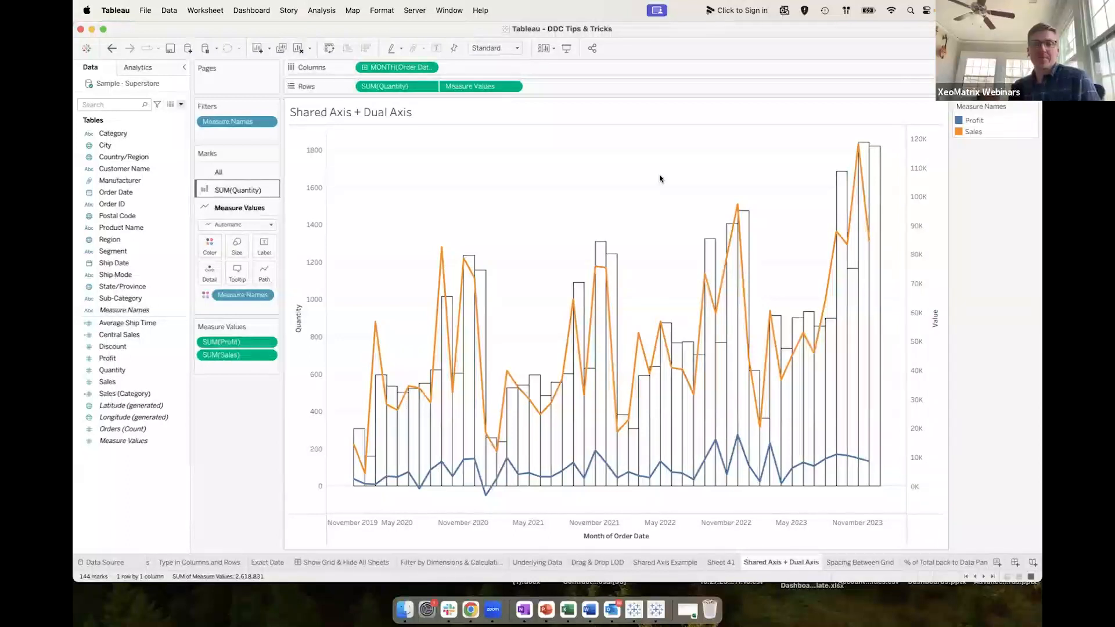
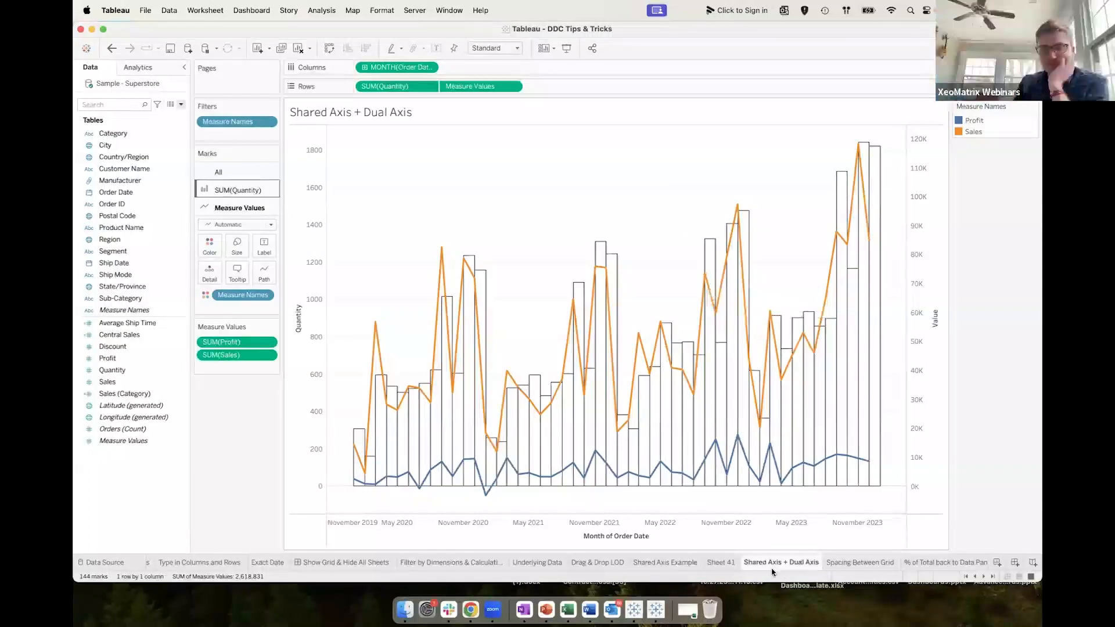
Switch to the Spacing Between Grid worksheet and view the Profit column of its sub-category table.
{"action": "mouse_move", "coordinate": [861, 567]}
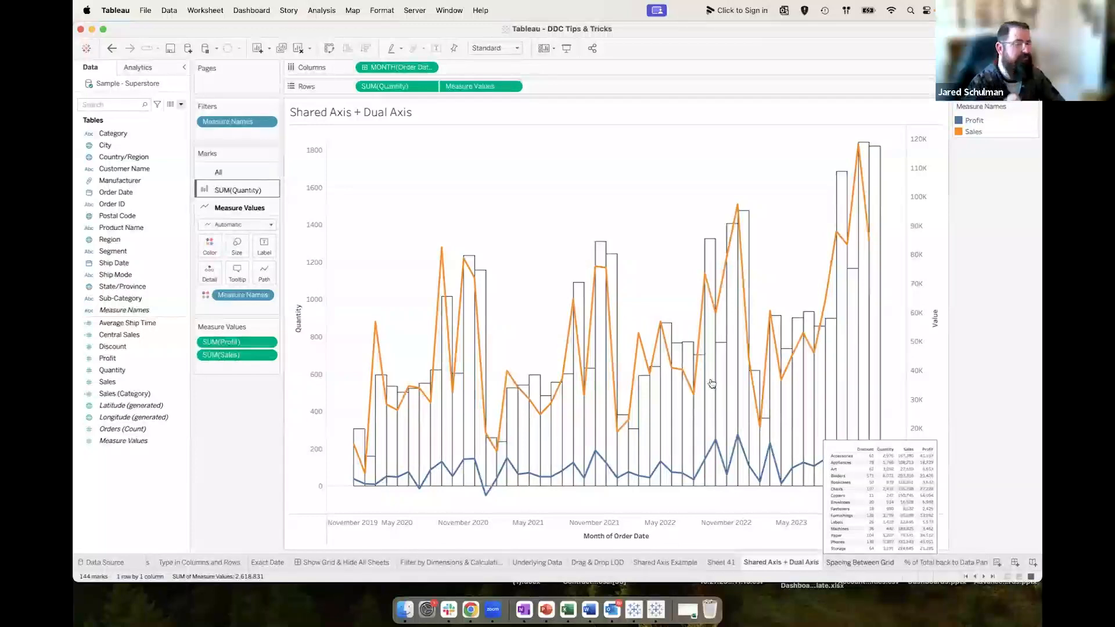
{"action": "mouse_move", "coordinate": [691, 354]}
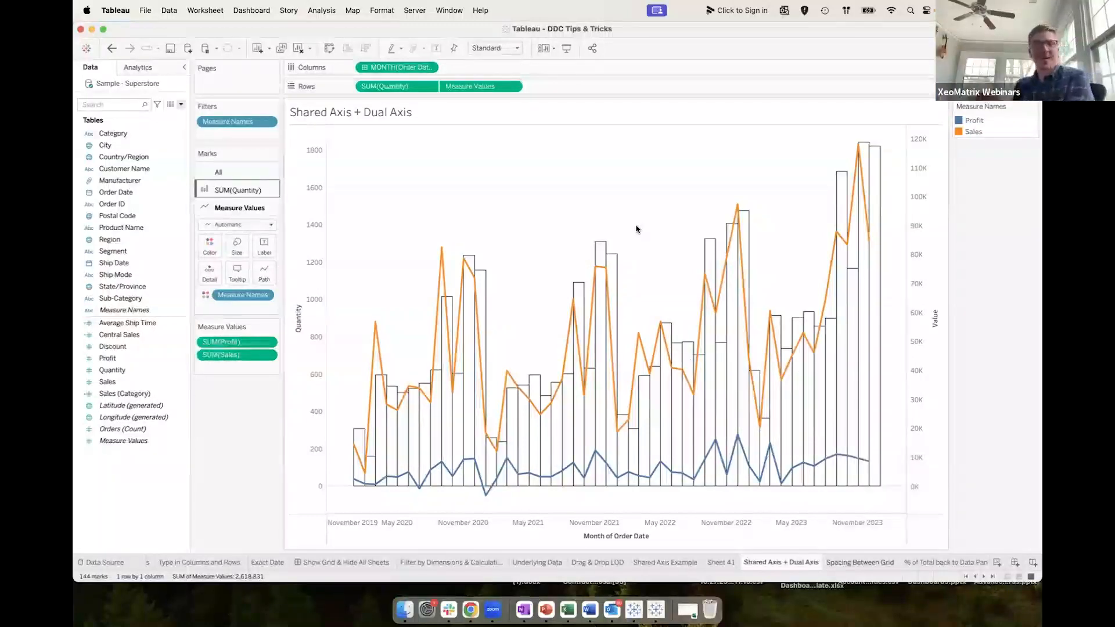
{"action": "left_click", "coordinate": [838, 563]}
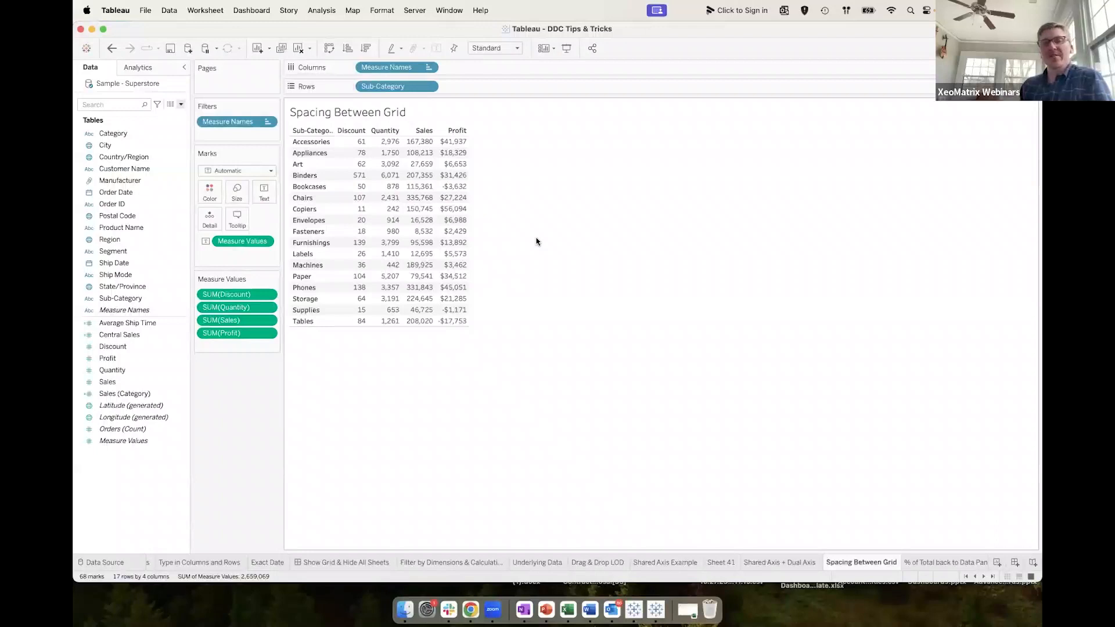
{"action": "mouse_move", "coordinate": [457, 177]}
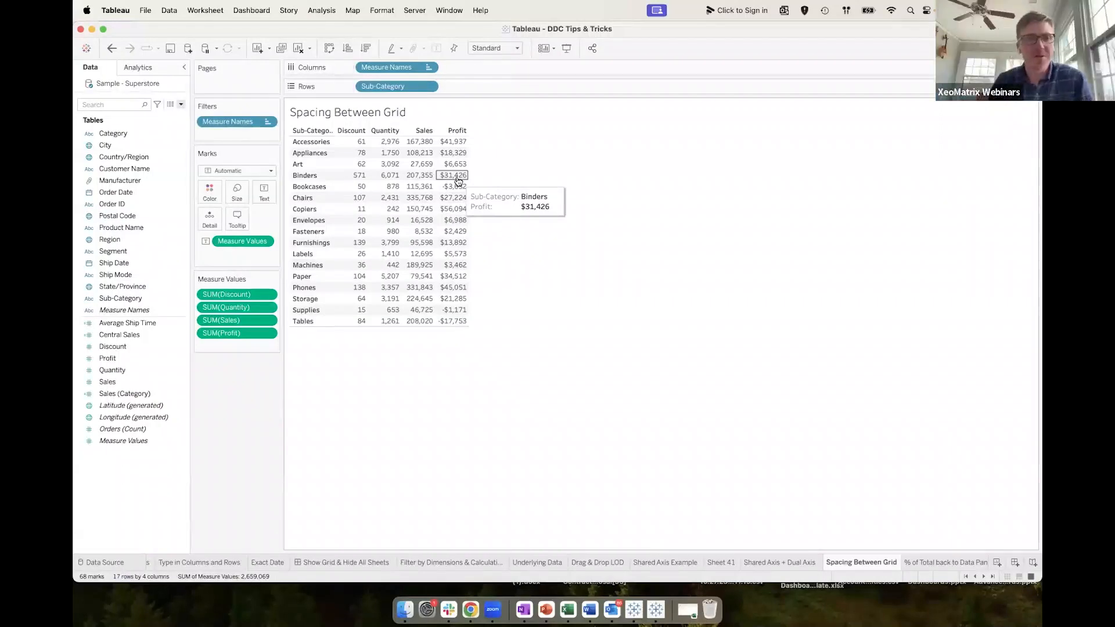
Create a calculated field called Spacing with the formula INT(NULL).
{"action": "left_click", "coordinate": [181, 104]}
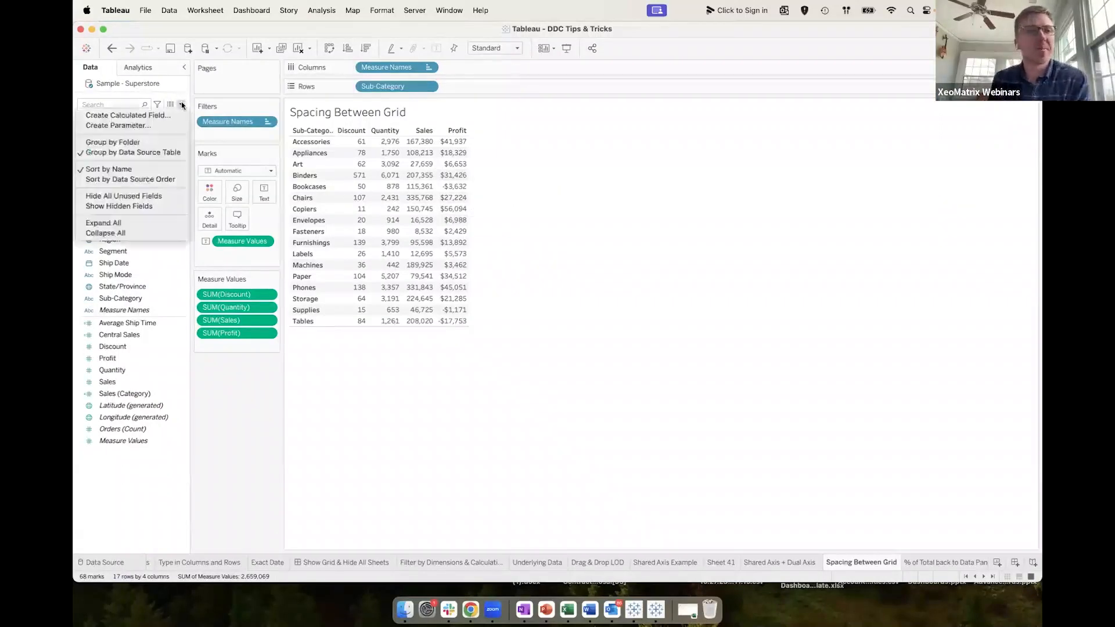
{"action": "left_click", "coordinate": [131, 117]}
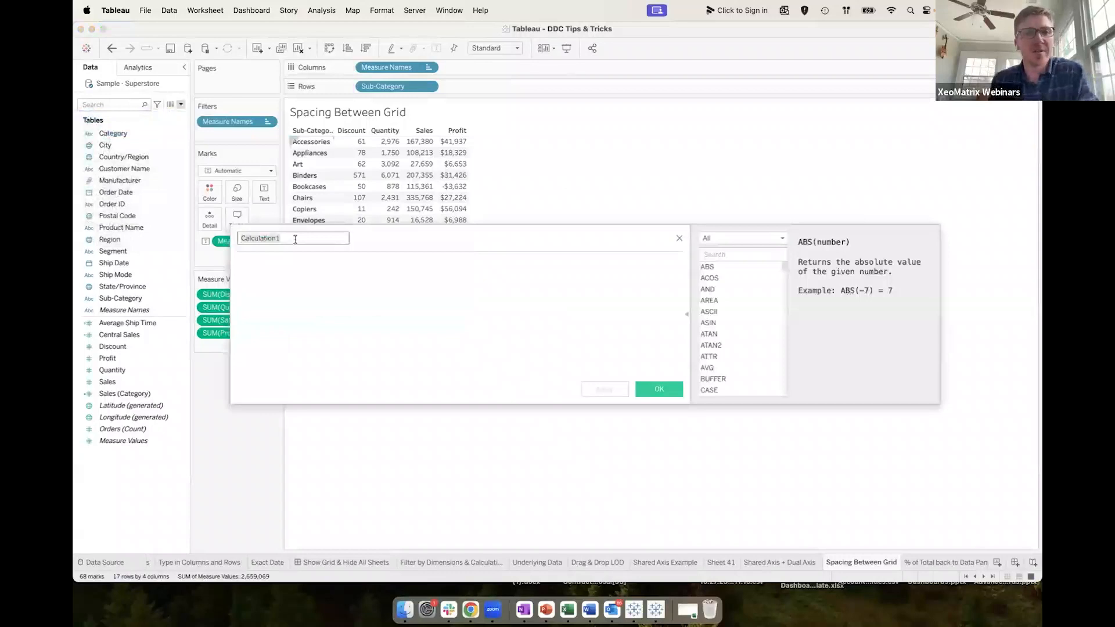
{"action": "left_click", "coordinate": [294, 239]}
{"action": "left_click_drag", "start_coordinate": [289, 240], "coordinate": [238, 239]}
{"action": "type", "text": "Spacing"}
{"action": "left_click", "coordinate": [338, 293]}
{"action": "type", "text": "INT"}
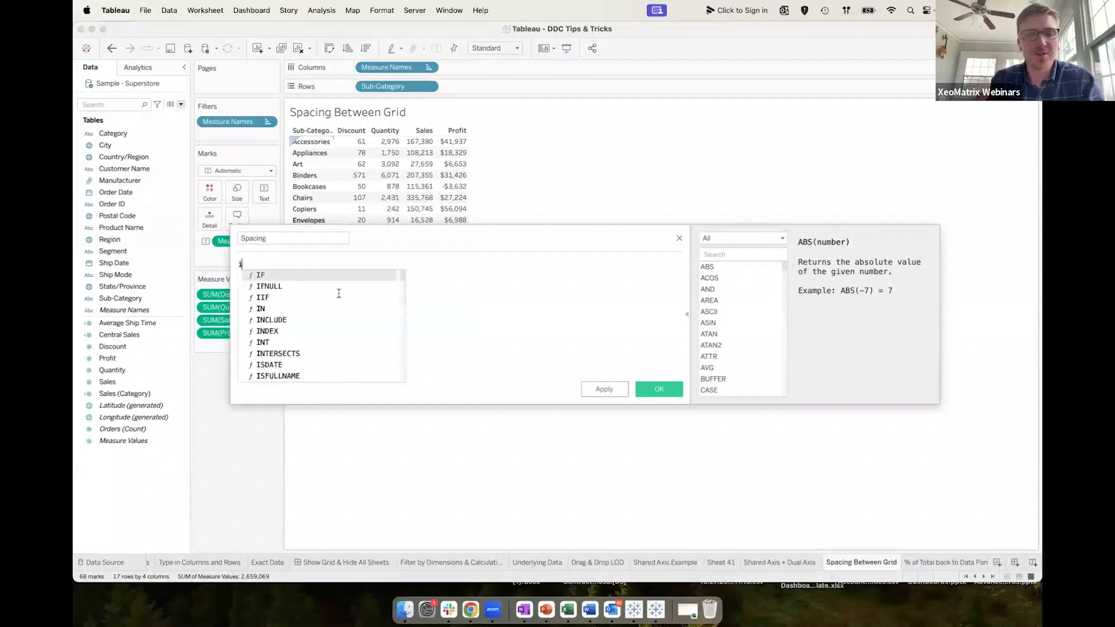
{"action": "key", "text": "Return"}
{"action": "type", "text": "ul)"}
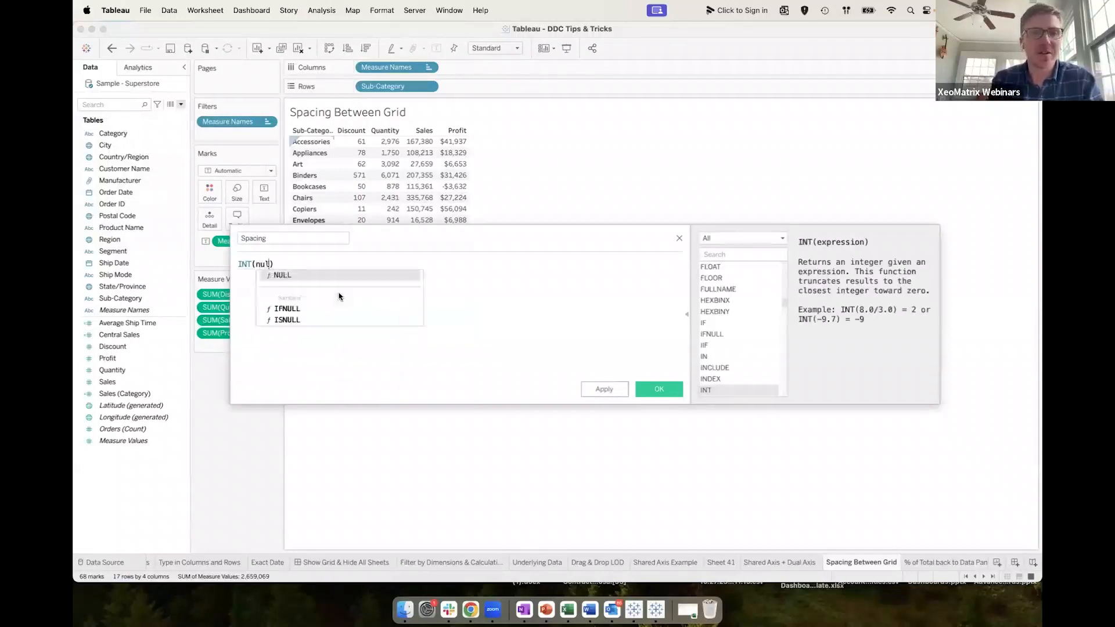
{"action": "left_click", "coordinate": [300, 275]}
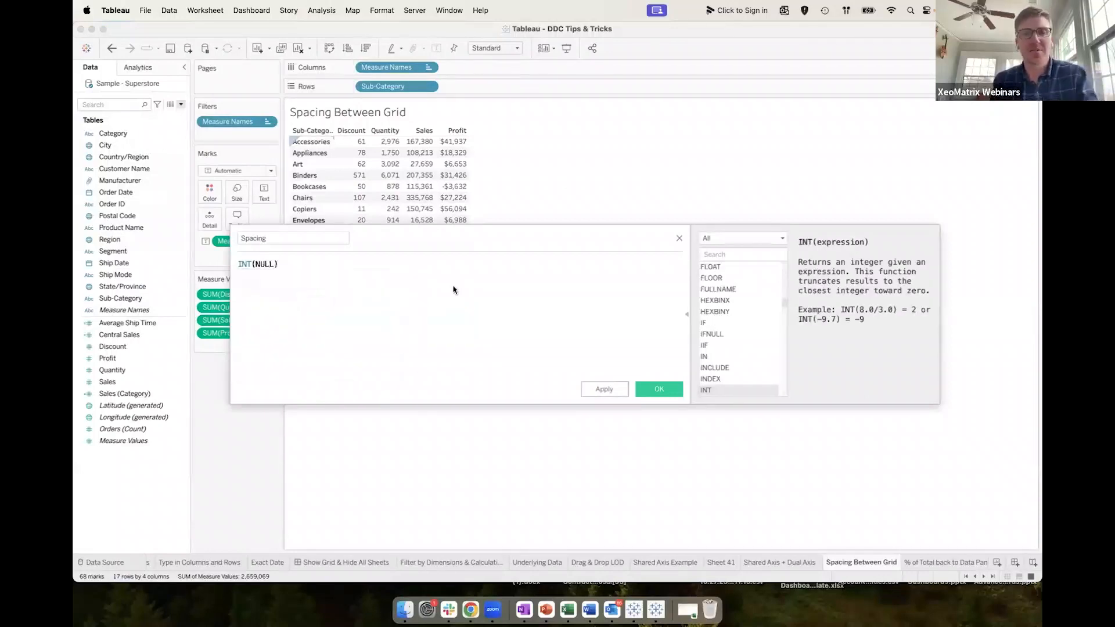
{"action": "left_click", "coordinate": [659, 389]}
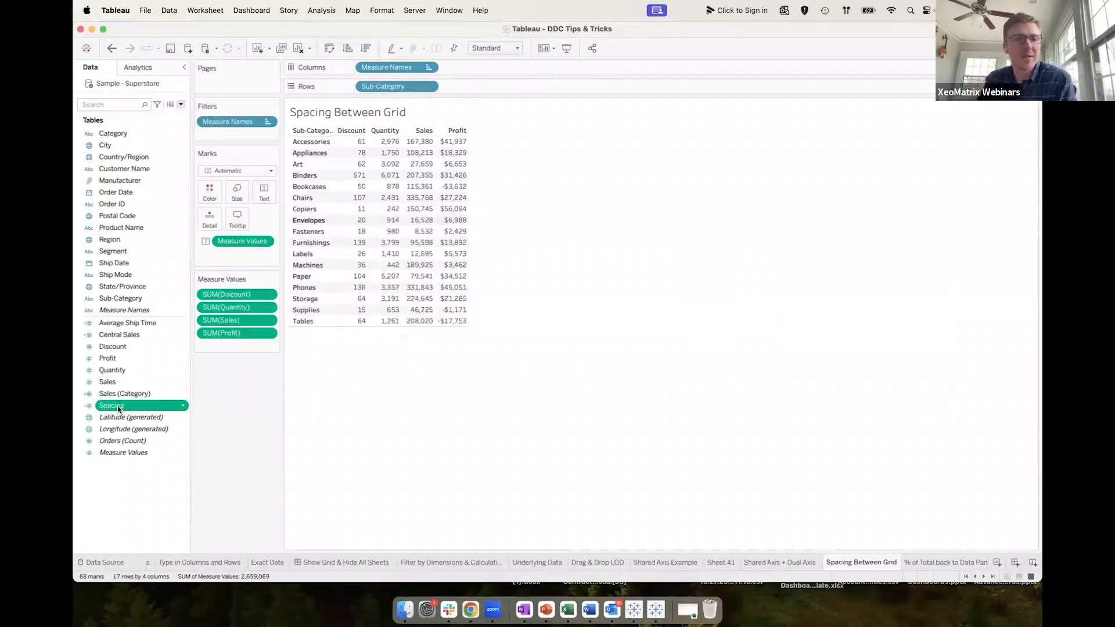
Add the Spacing measure between Sales and Profit in Measure Values, and select its column header in the table.
{"action": "left_click_drag", "start_coordinate": [160, 396], "coordinate": [235, 328]}
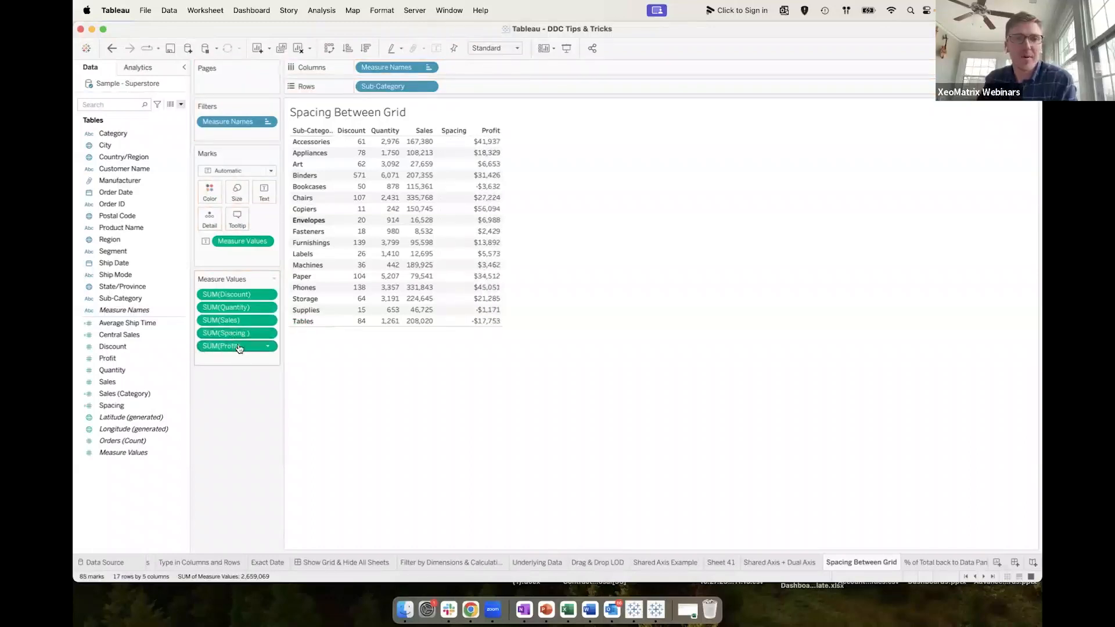
{"action": "left_click", "coordinate": [450, 132]}
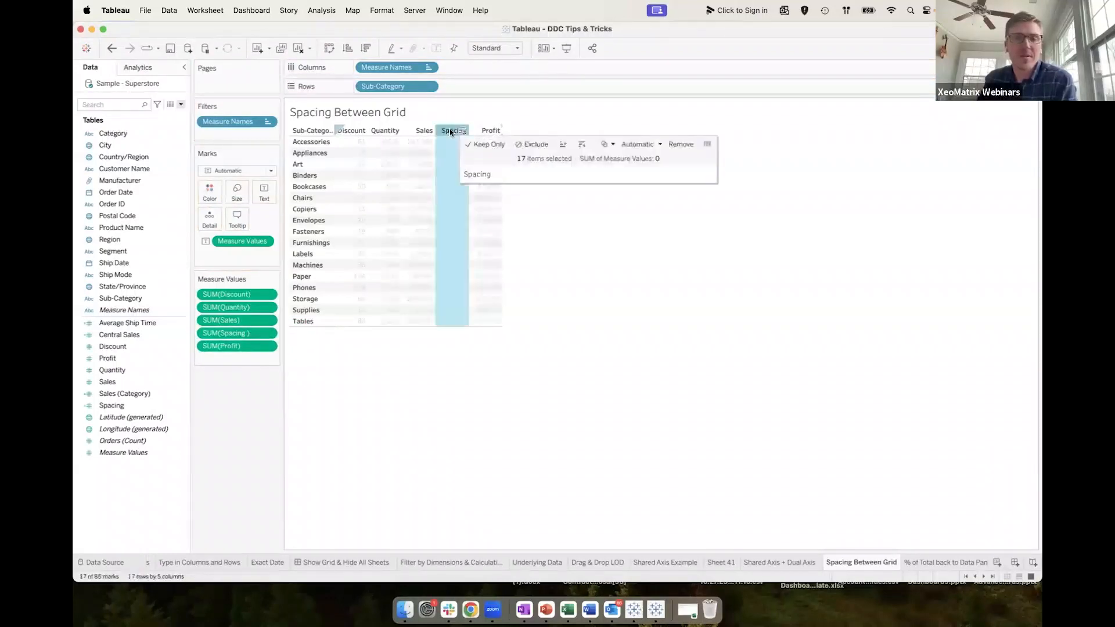
{"action": "right_click", "coordinate": [451, 132]}
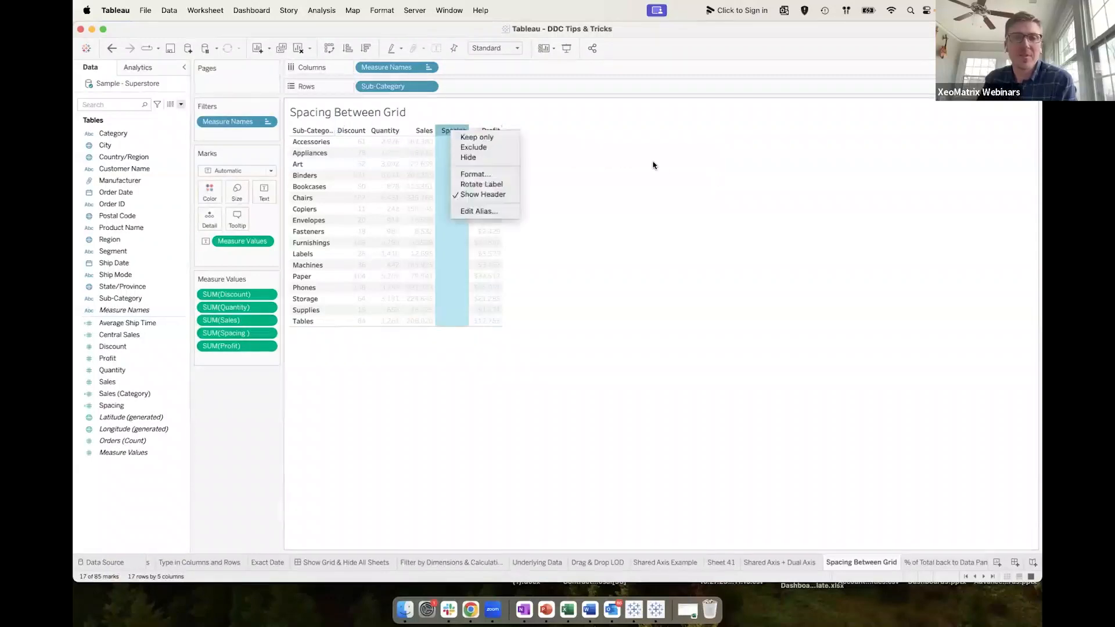
{"action": "left_click", "coordinate": [557, 153]}
Edit the alias of the Spacing column header, replacing its name with a blank.
{"action": "right_click", "coordinate": [448, 132]}
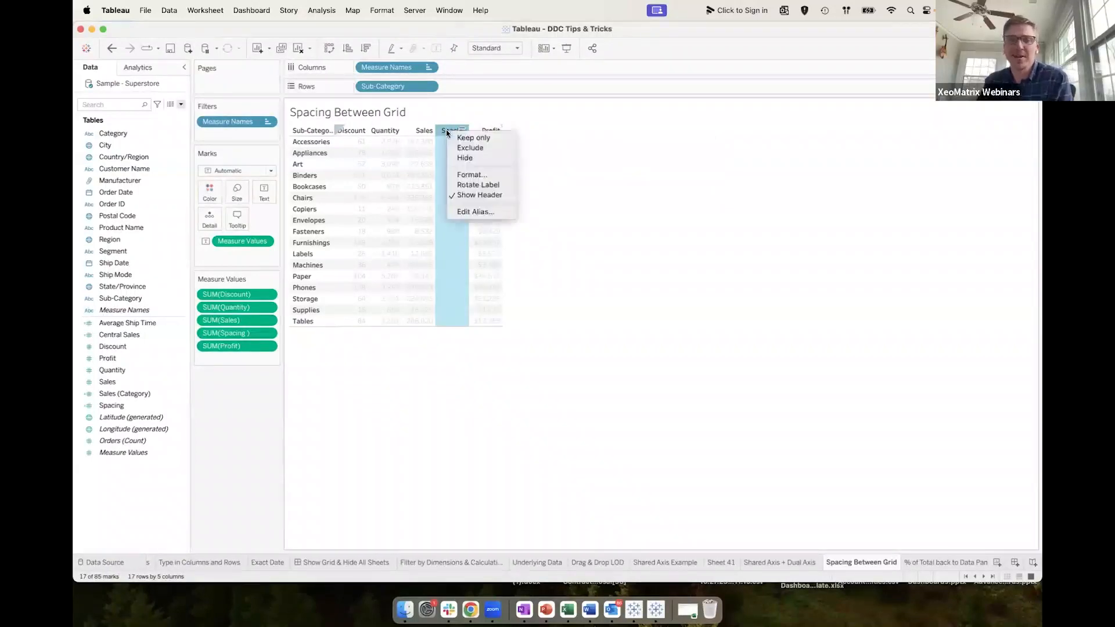
{"action": "left_click", "coordinate": [475, 211]}
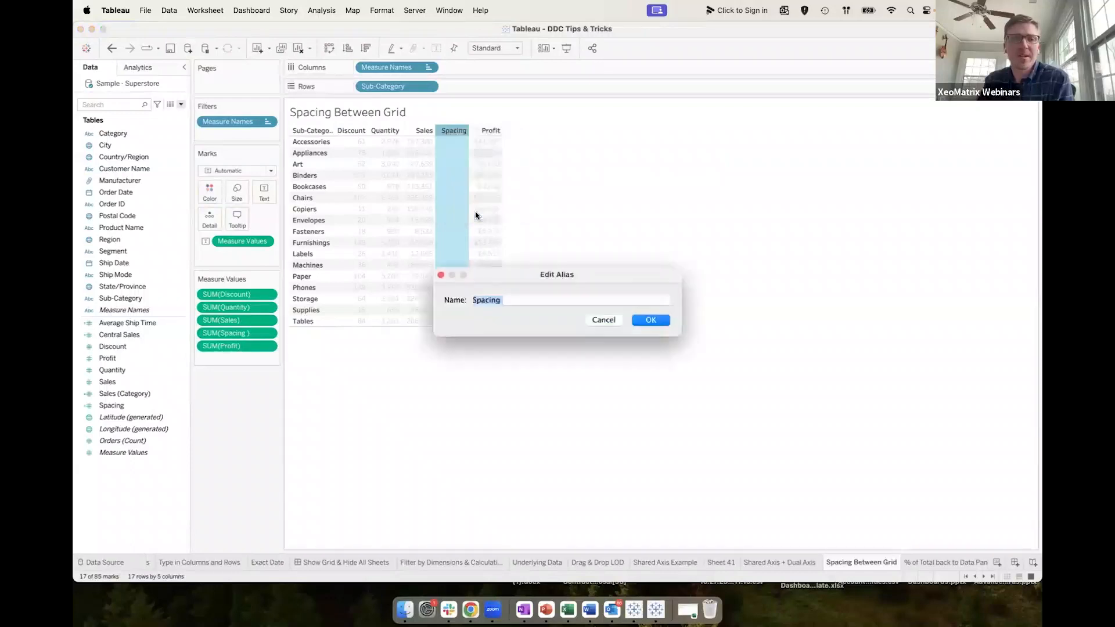
{"action": "left_click", "coordinate": [506, 299]}
{"action": "key", "text": "BackSpace"}
{"action": "key", "text": "BackSpace"}
{"action": "key", "text": "BackSpace"}
{"action": "key", "text": "BackSpace"}
{"action": "key", "text": "BackSpace"}
{"action": "key", "text": "BackSpace"}
{"action": "key", "text": "BackSpace"}
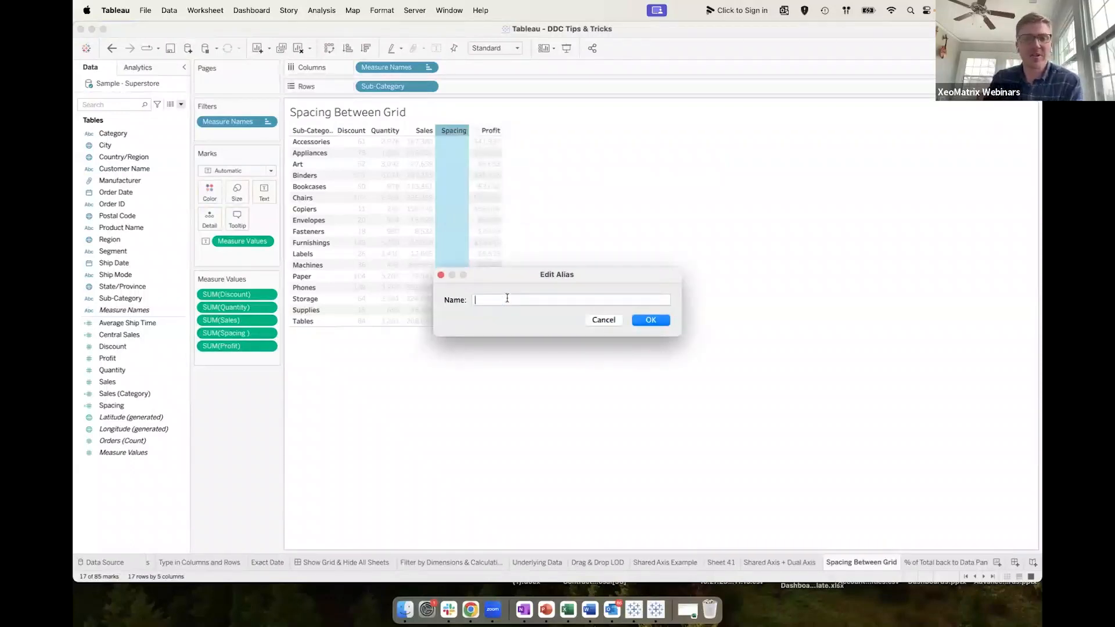
{"action": "left_click", "coordinate": [648, 323]}
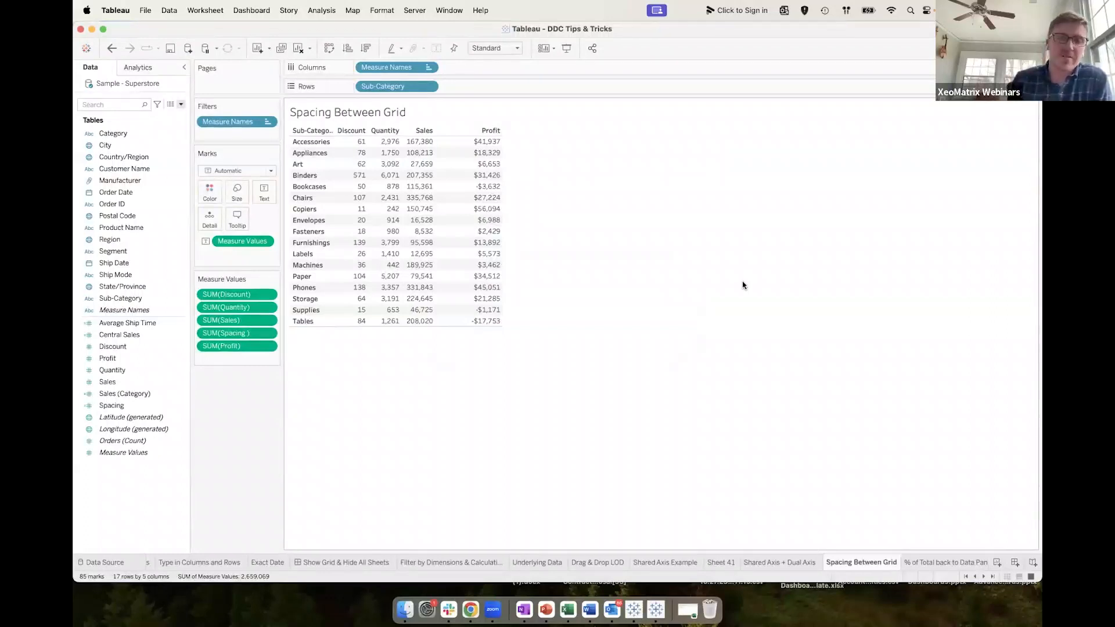
Duplicate the Spacing field and add the copy between Quantity and Sales in Measure Values.
{"action": "left_click", "coordinate": [132, 407]}
{"action": "right_click", "coordinate": [133, 409]}
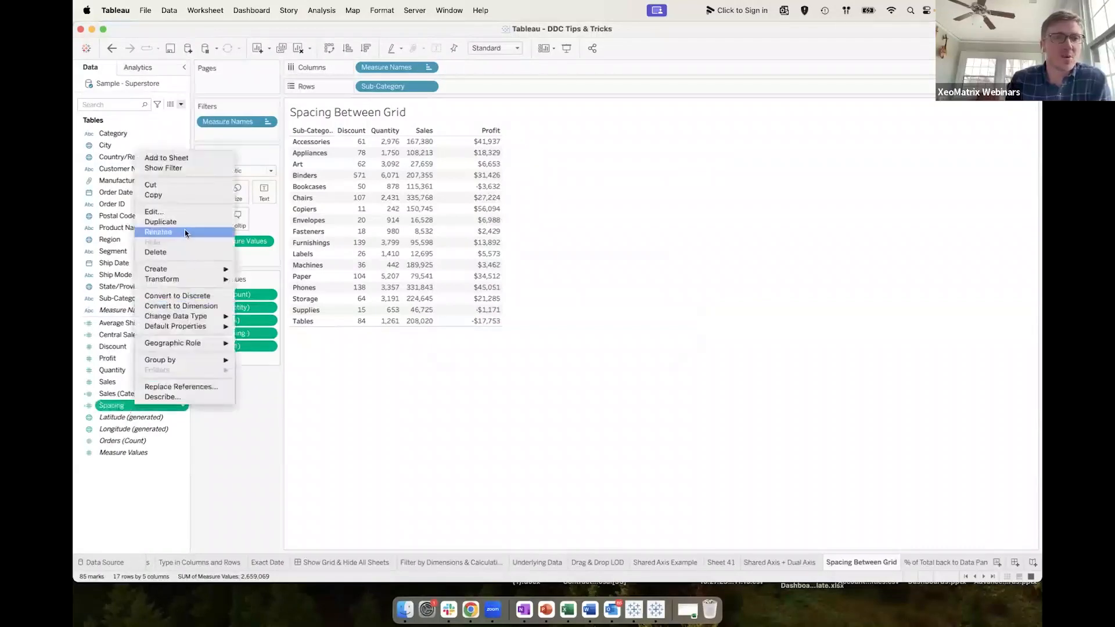
{"action": "left_click", "coordinate": [169, 223]}
{"action": "left_click_drag", "start_coordinate": [126, 425], "coordinate": [248, 313]}
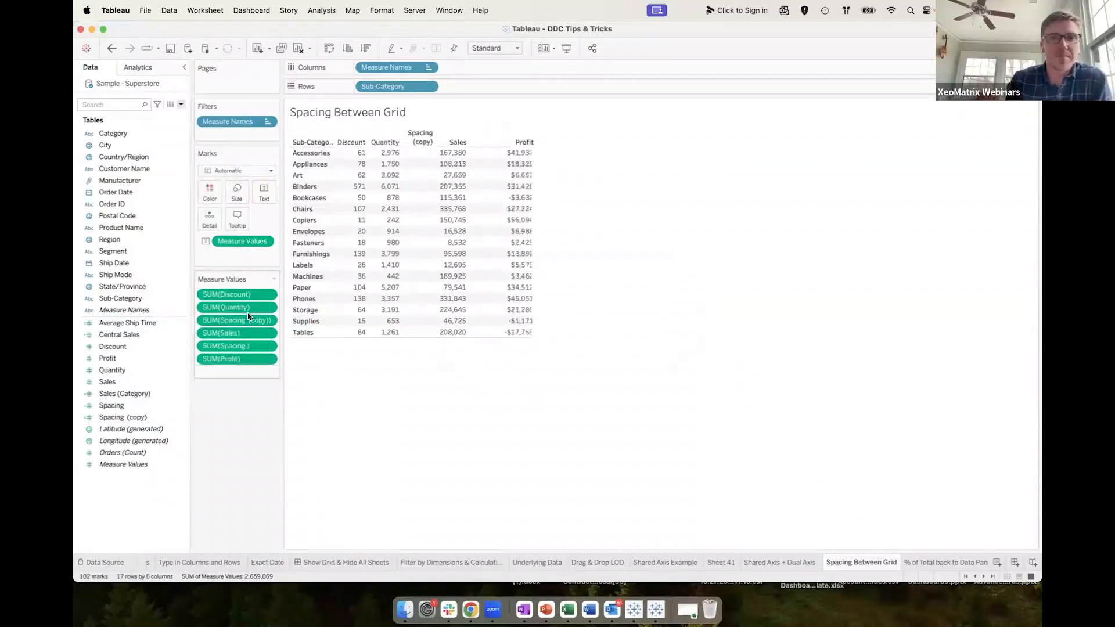
Edit the alias of the Spacing (copy) column header, replacing its name with a blank.
{"action": "right_click", "coordinate": [421, 137]}
{"action": "left_click", "coordinate": [444, 216]}
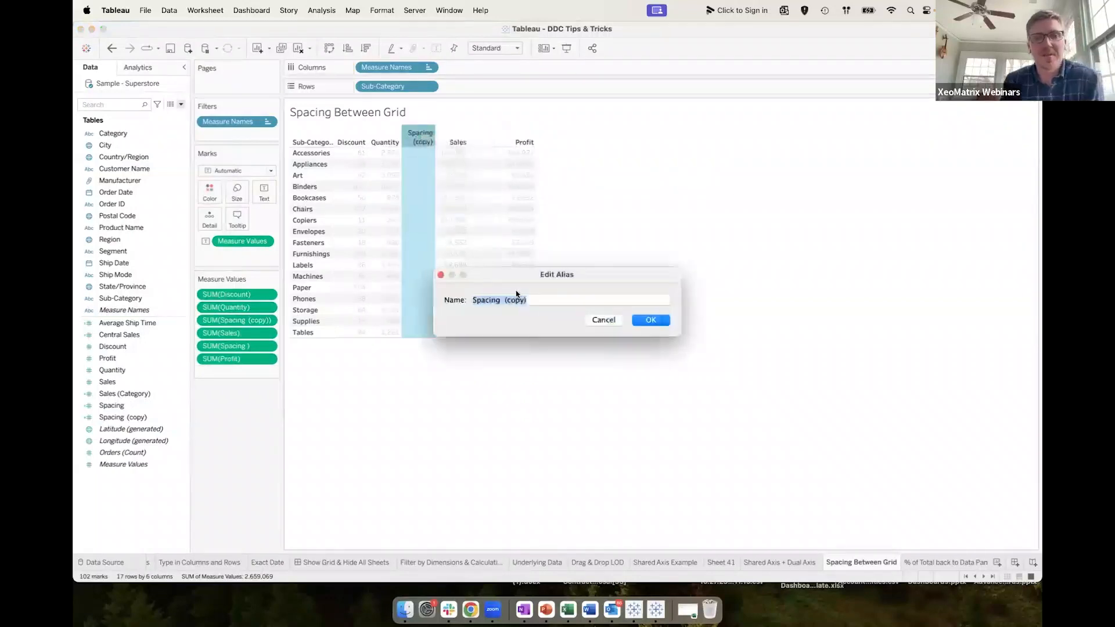
{"action": "key", "text": "BackSpace"}
{"action": "left_click", "coordinate": [652, 320]}
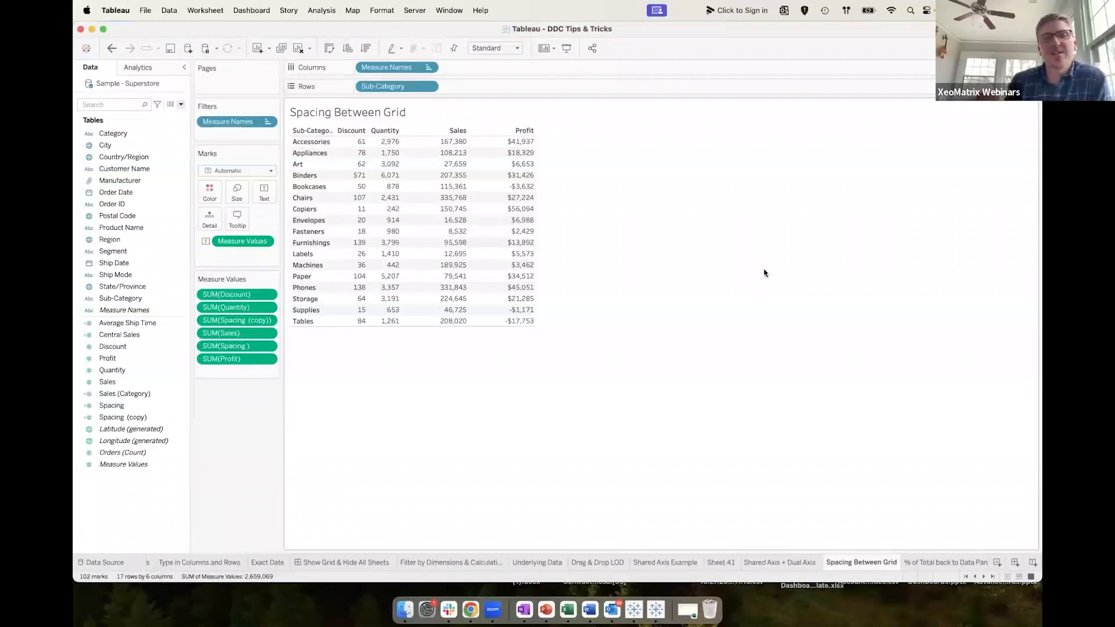
Undo the blank alias of the copied spacing column and its placement between Quantity and Sales.
{"action": "left_click", "coordinate": [110, 49]}
{"action": "left_click", "coordinate": [111, 49]}
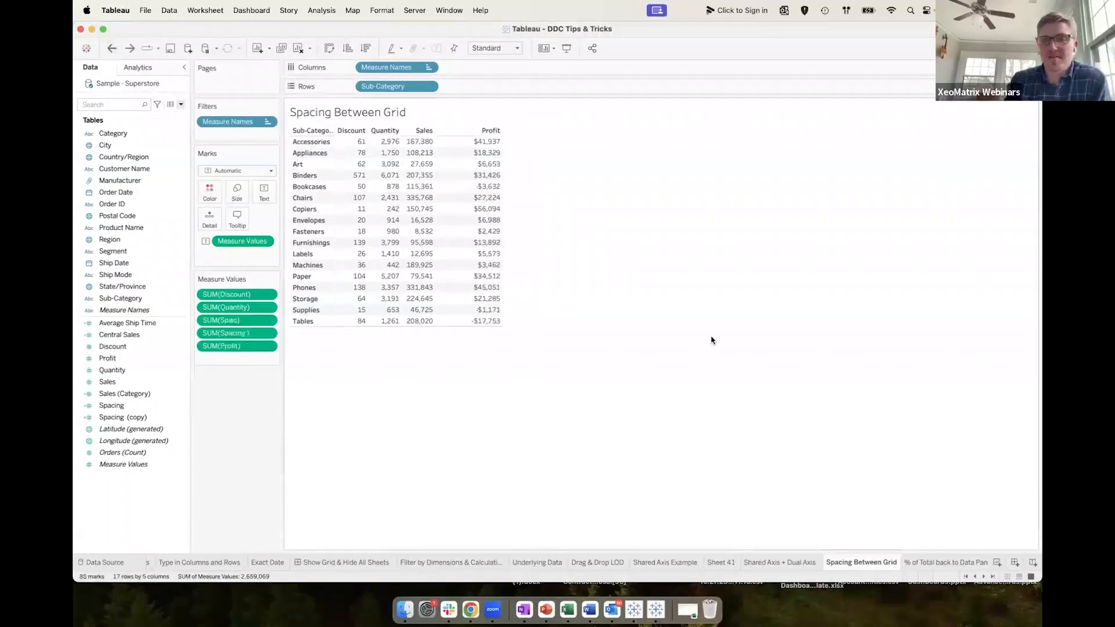
{"action": "scroll", "coordinate": [858, 568], "scroll_direction": "right", "scroll_amount": 5}
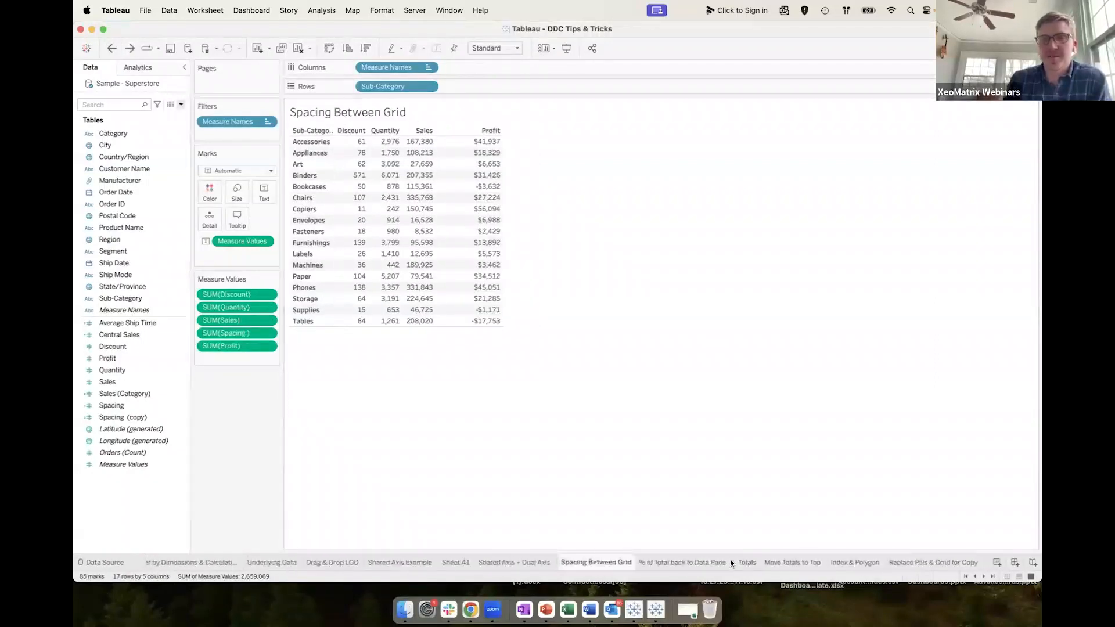
Switch to the "% of Total back to Data Pane" worksheet.
{"action": "left_click", "coordinate": [701, 564]}
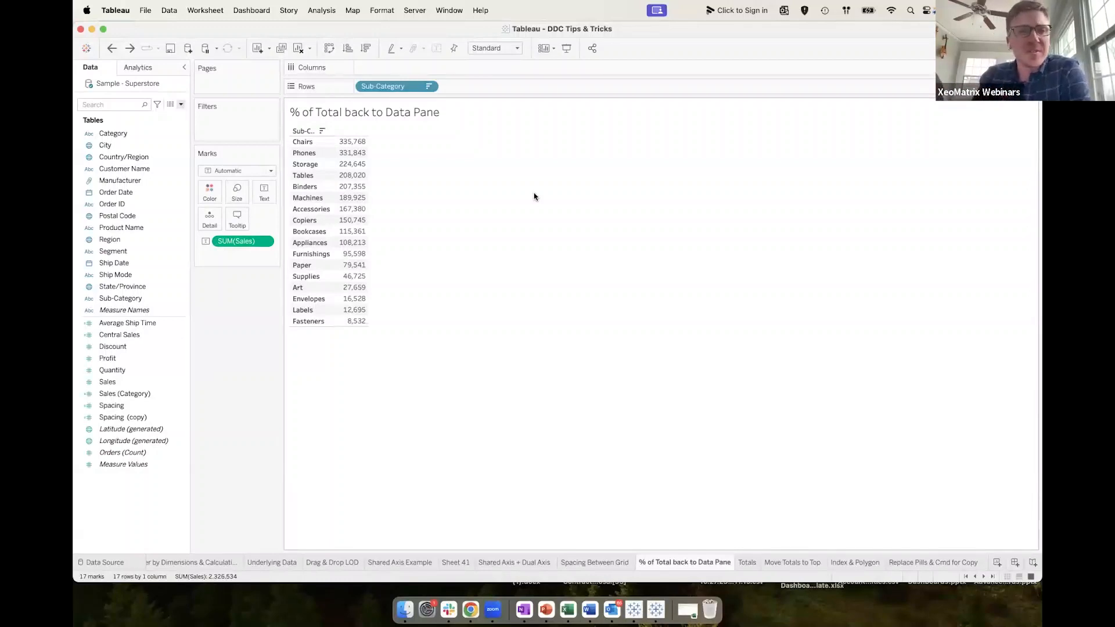
{"action": "left_click", "coordinate": [181, 105]}
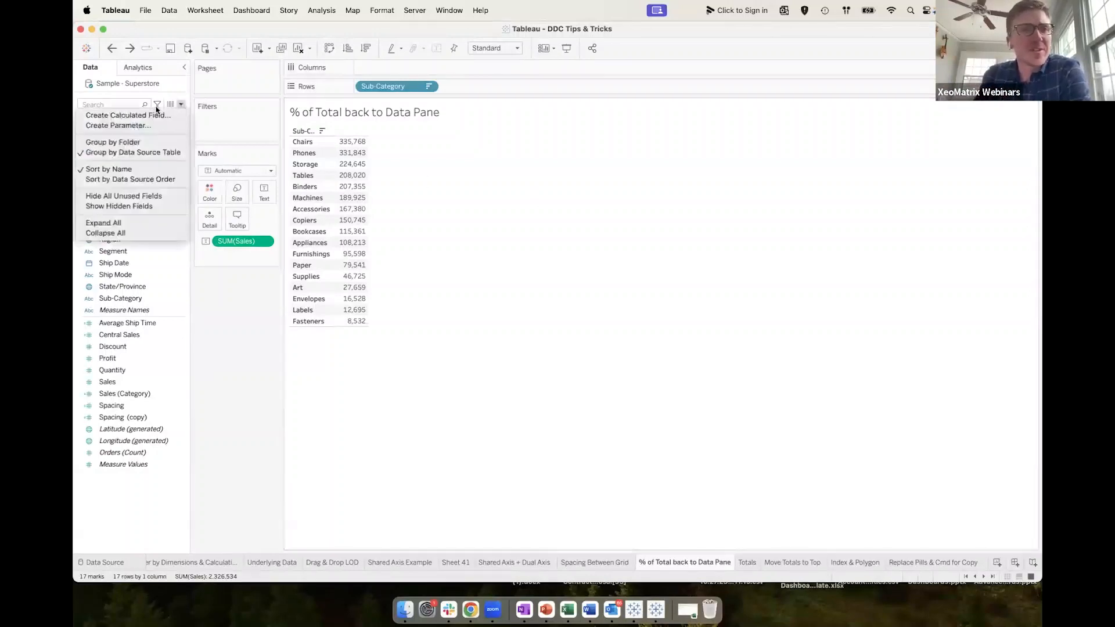
{"action": "left_click", "coordinate": [116, 108]}
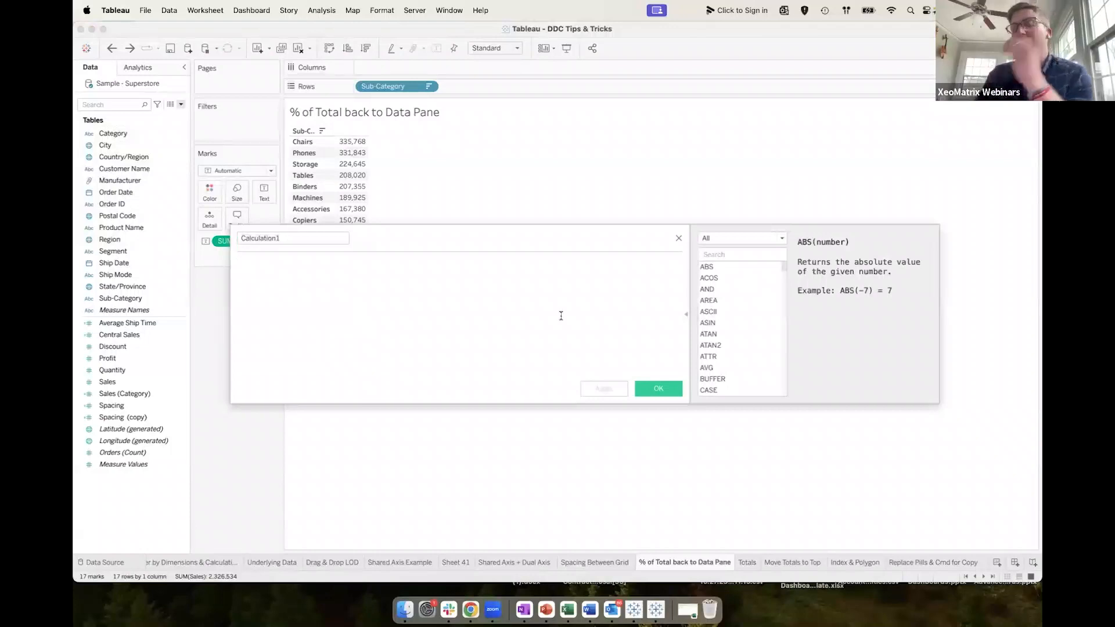
{"action": "left_click", "coordinate": [678, 238]}
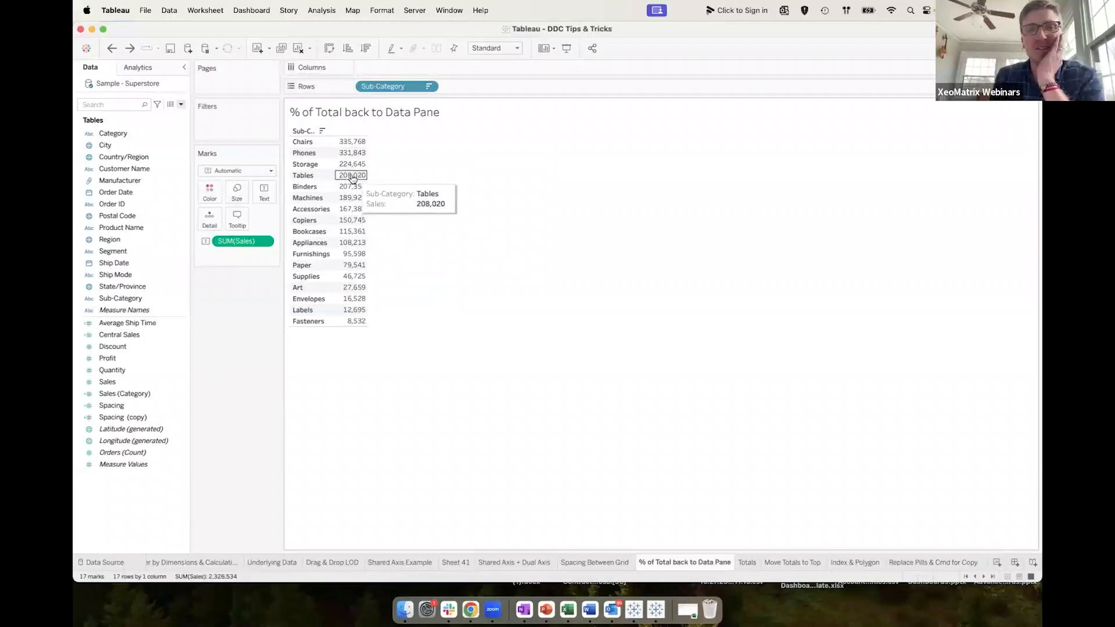
Apply the Percent of Total quick table calculation to the SUM(Sales) values in the sub-category table.
{"action": "left_click", "coordinate": [264, 241]}
{"action": "mouse_move", "coordinate": [276, 417]}
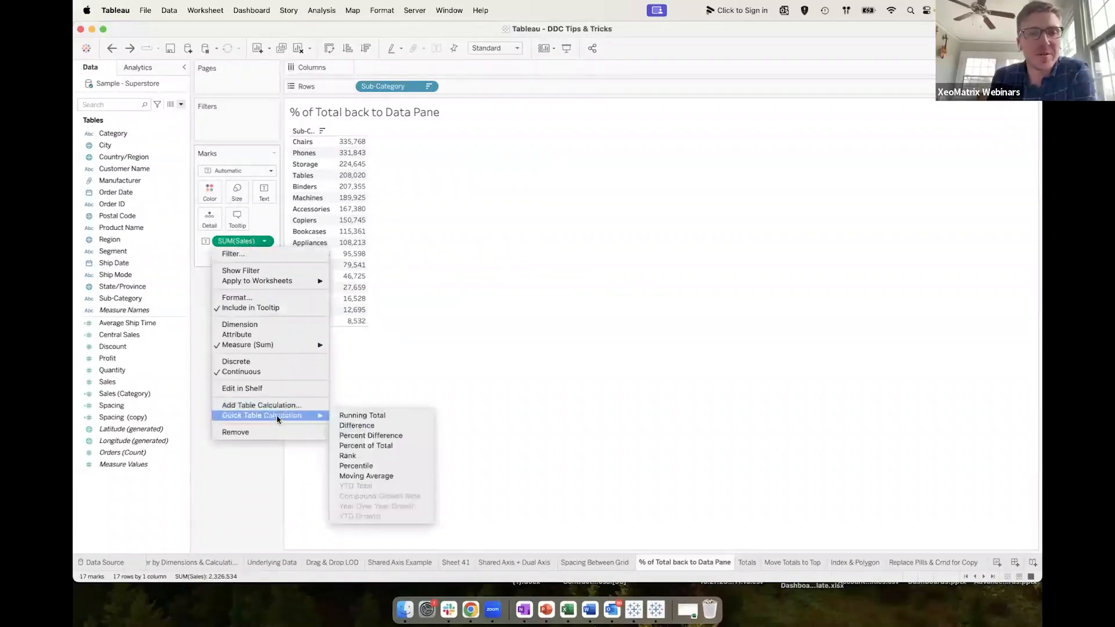
{"action": "left_click", "coordinate": [390, 447]}
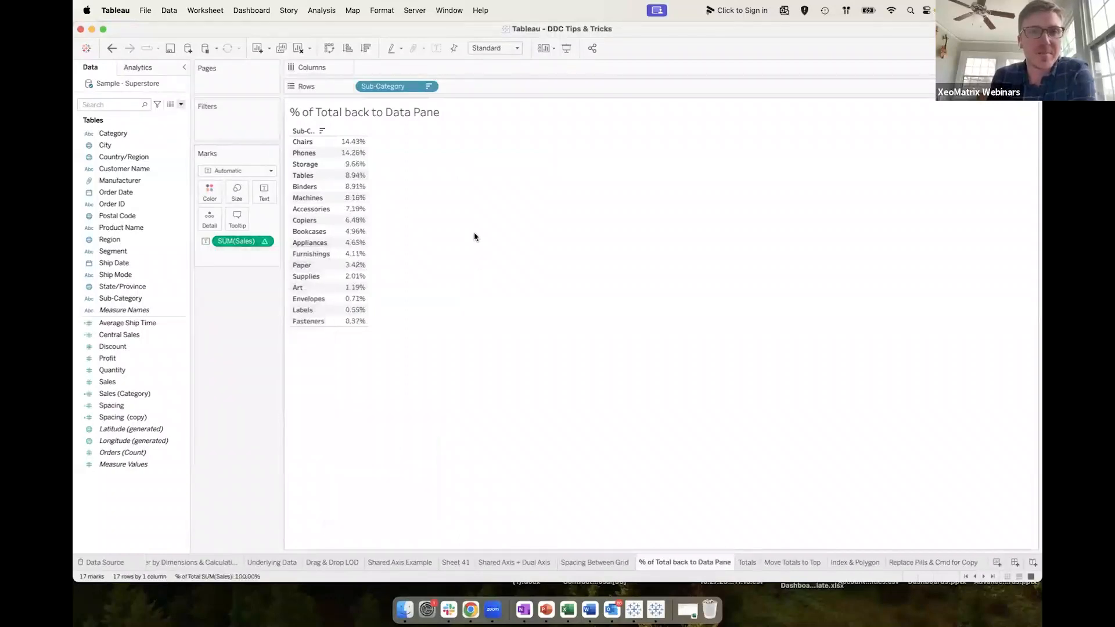
{"action": "mouse_move", "coordinate": [348, 154]}
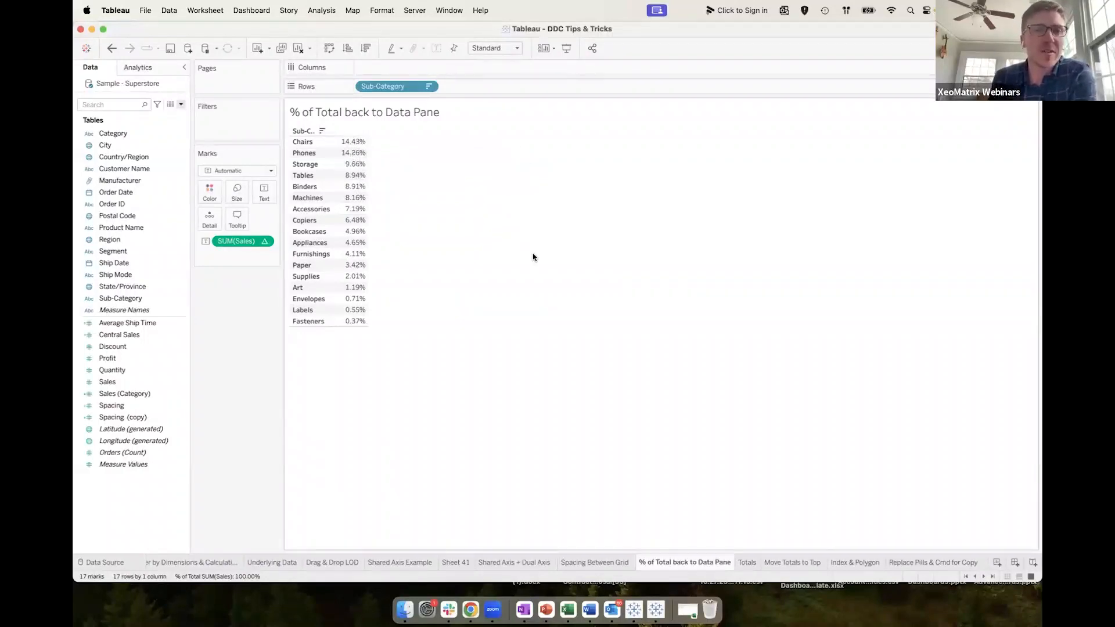
Inspect the inline formula behind the percent-of-total Sales pill on the Marks card without changing it.
{"action": "double_click", "coordinate": [243, 243]}
{"action": "left_click_drag", "start_coordinate": [232, 239], "coordinate": [200, 243]}
{"action": "left_click", "coordinate": [256, 299]}
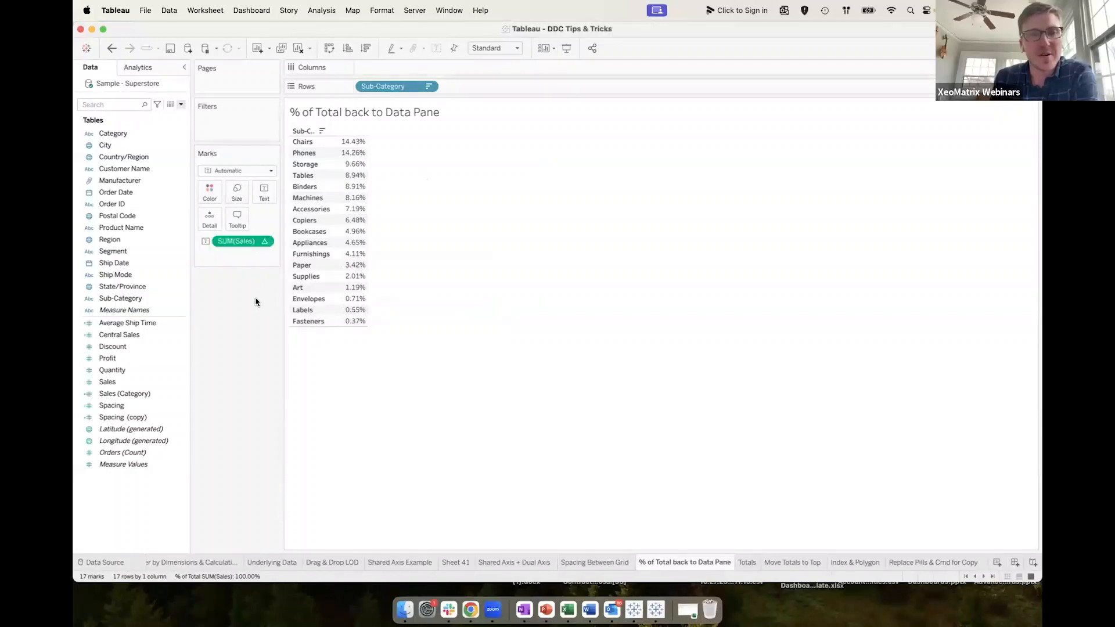
Store the percent-of-total Sales calculation as a reusable field in the Data pane named "% of Total".
{"action": "left_click_drag", "start_coordinate": [241, 244], "coordinate": [114, 360]}
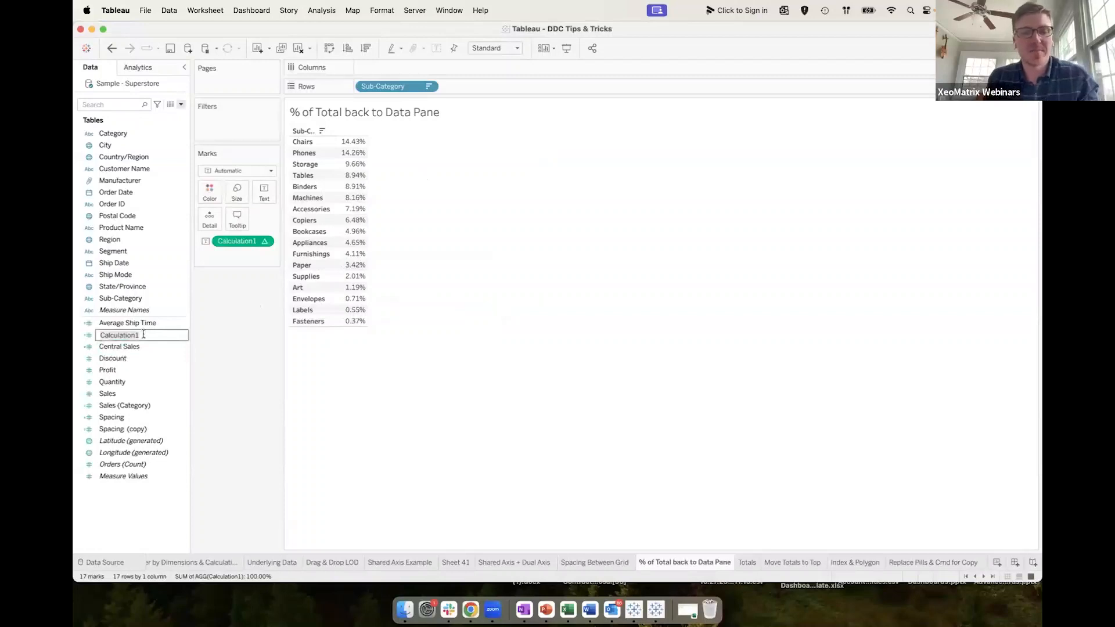
{"action": "type", "text": "% of Total"}
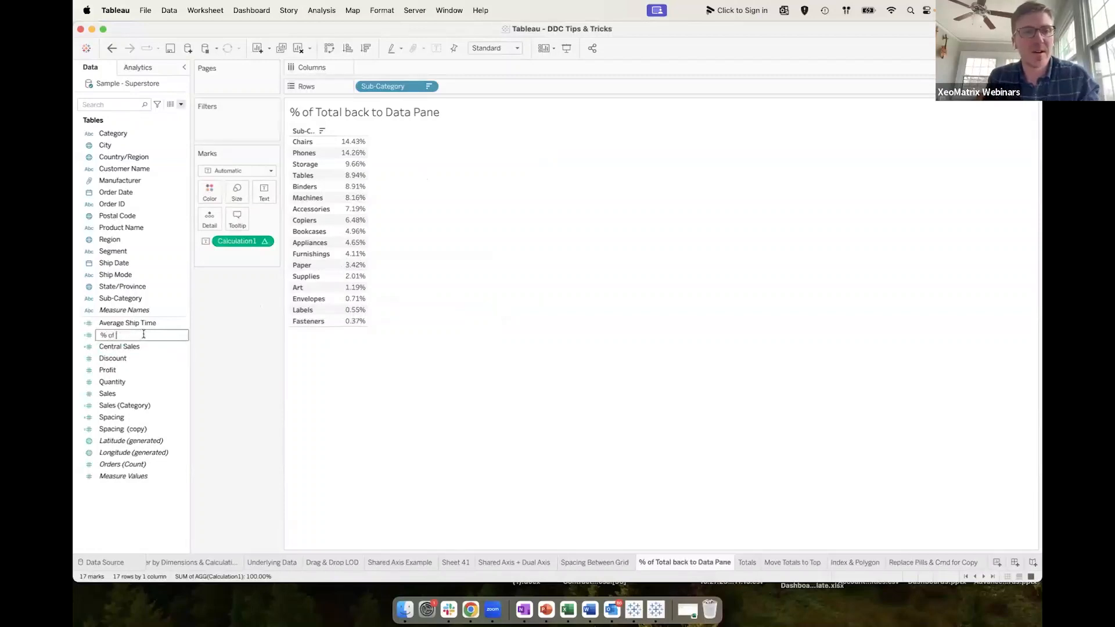
{"action": "key", "text": "Return"}
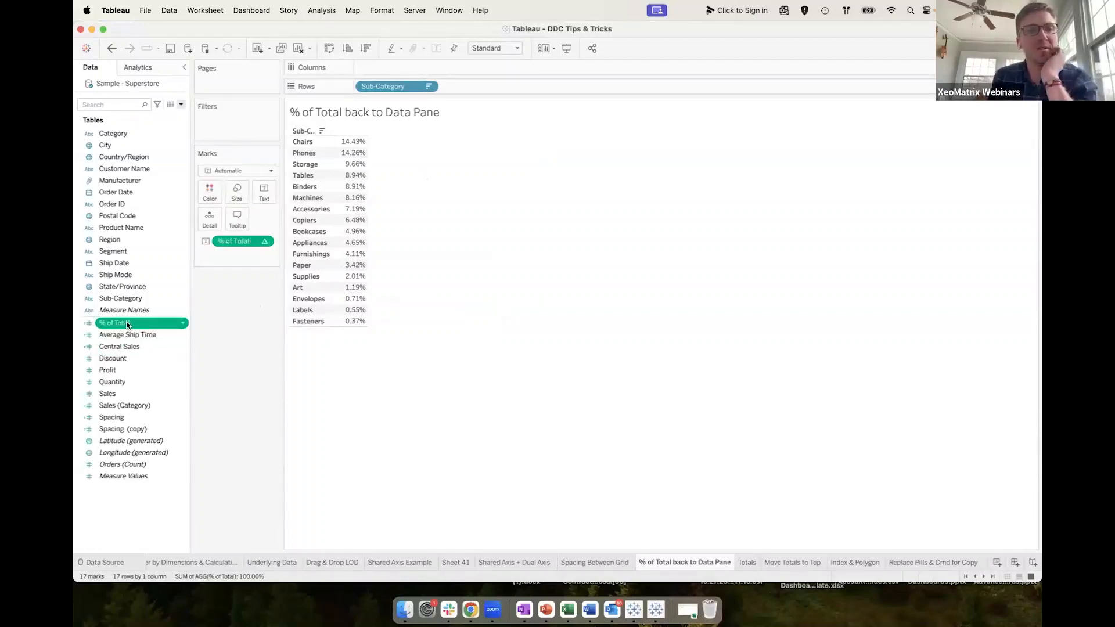
Review the formula of the % of Total calculated field and close it without changes.
{"action": "right_click", "coordinate": [126, 324]}
{"action": "left_click", "coordinate": [146, 372]}
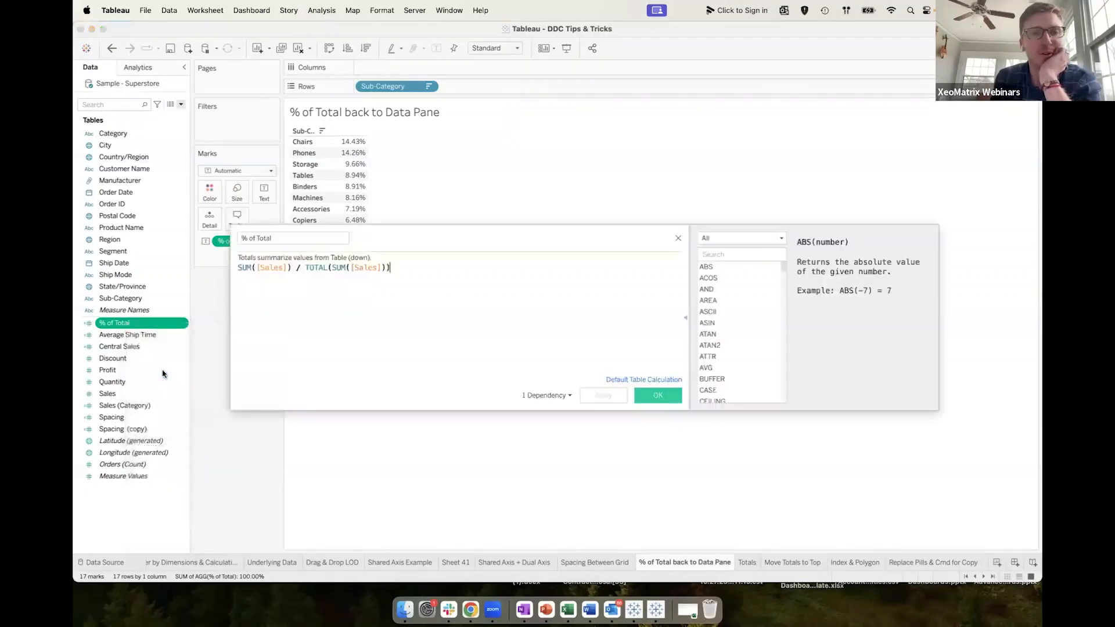
{"action": "left_click_drag", "start_coordinate": [430, 263], "coordinate": [210, 265]}
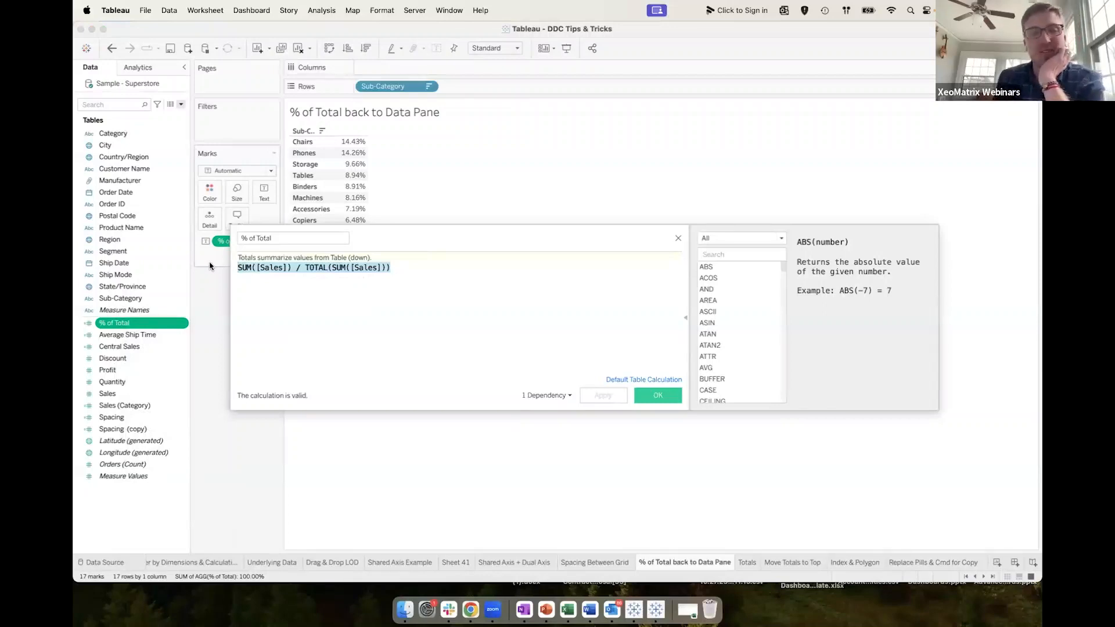
{"action": "left_click", "coordinate": [259, 309]}
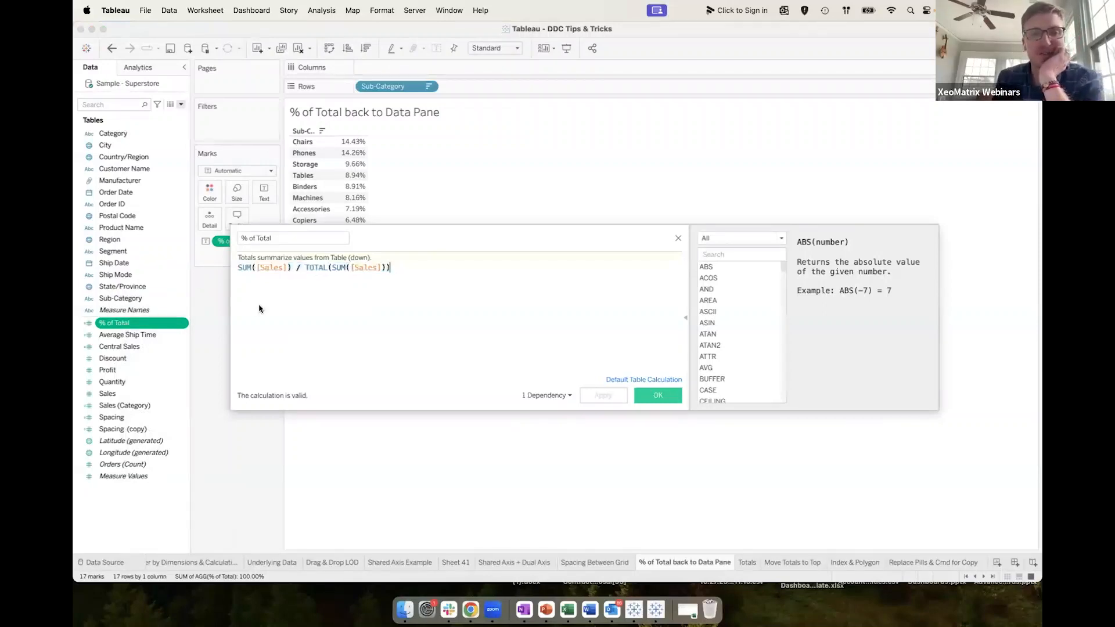
{"action": "left_click", "coordinate": [678, 238]}
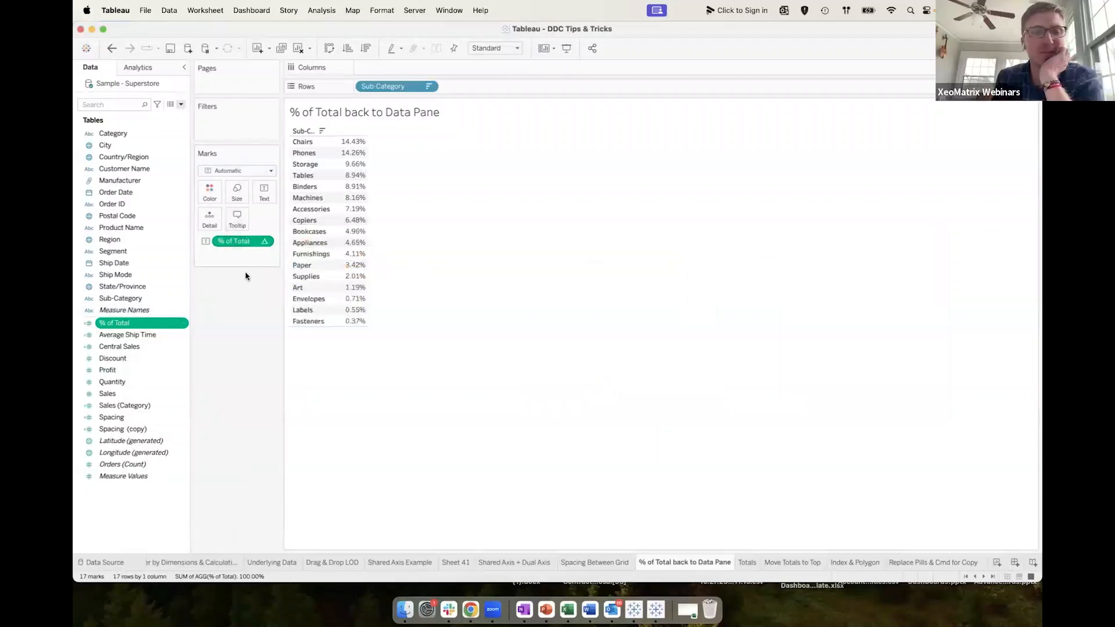
Duplicate the current worksheet and replace the % of Total pill on the Marks card with Sales.
{"action": "right_click", "coordinate": [698, 561]}
{"action": "left_click", "coordinate": [723, 459]}
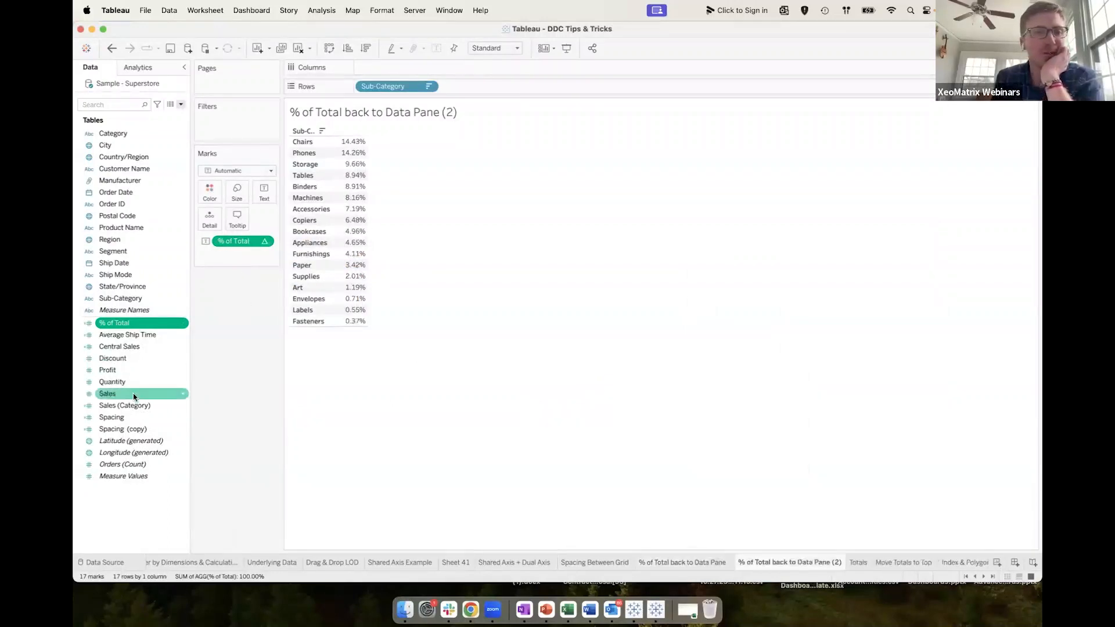
{"action": "left_click_drag", "start_coordinate": [115, 396], "coordinate": [256, 242]}
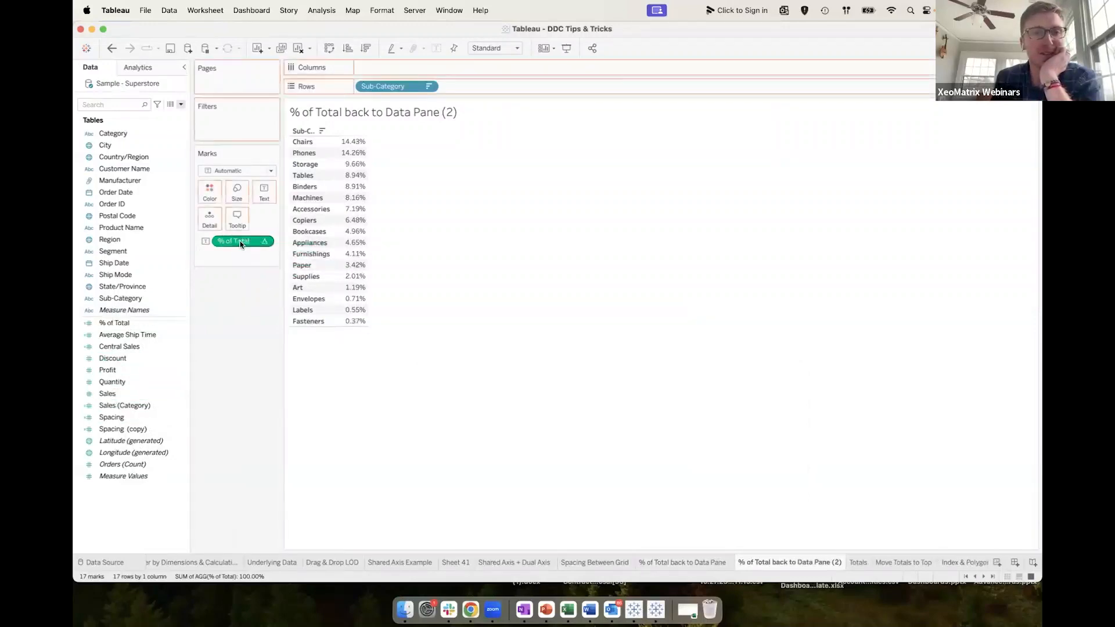
Apply the Running Total quick table calculation to Sales and store it in the Data pane as "Running Total".
{"action": "left_click", "coordinate": [263, 241]}
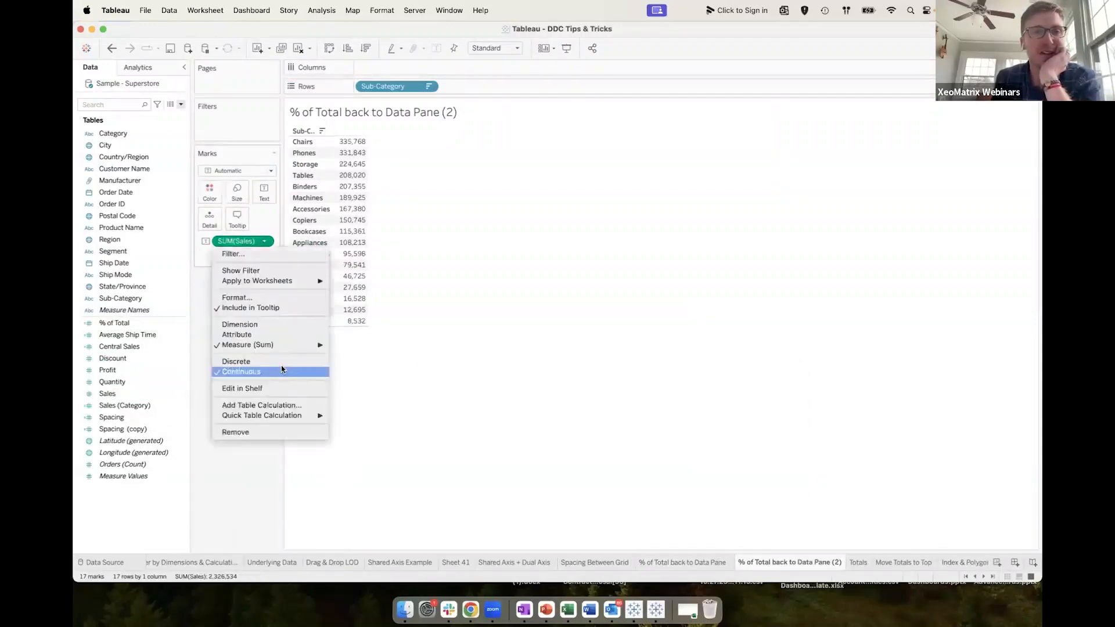
{"action": "mouse_move", "coordinate": [294, 414]}
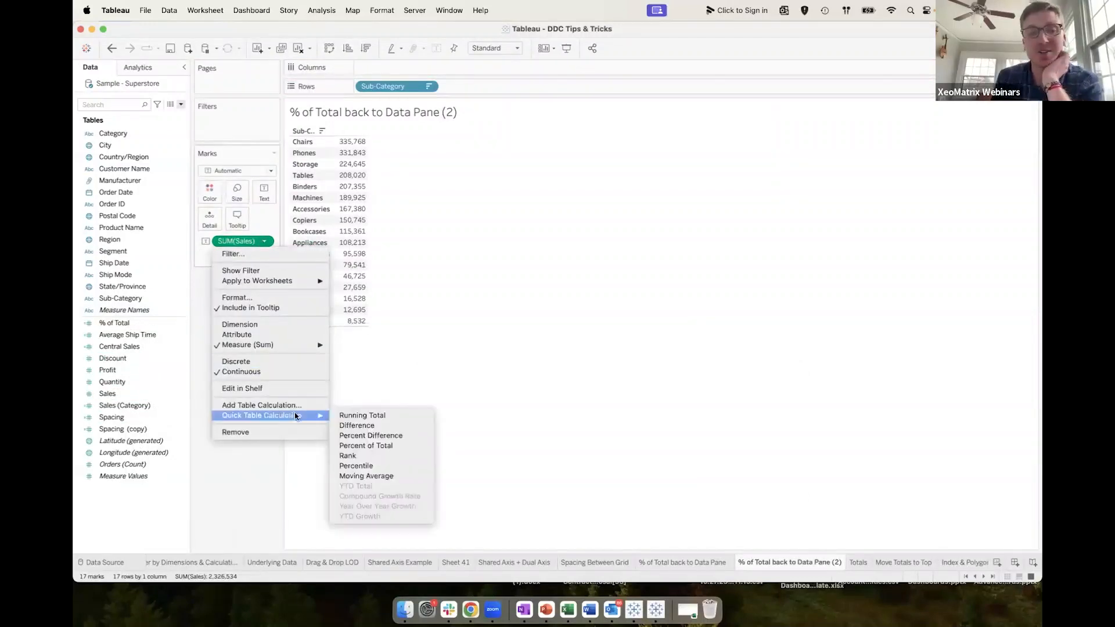
{"action": "left_click", "coordinate": [361, 417]}
{"action": "left_click_drag", "start_coordinate": [248, 241], "coordinate": [141, 368]}
{"action": "type", "text": "Running Total"}
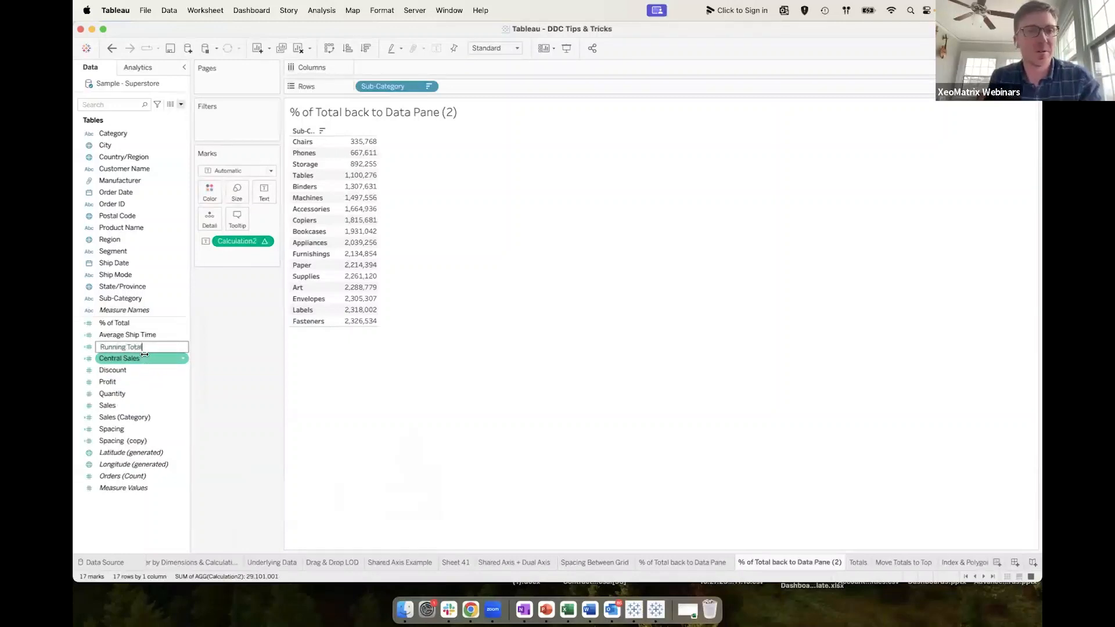
{"action": "key", "text": "Return"}
Review the formula of the Running Total calculated field and close it without changes.
{"action": "right_click", "coordinate": [132, 394]}
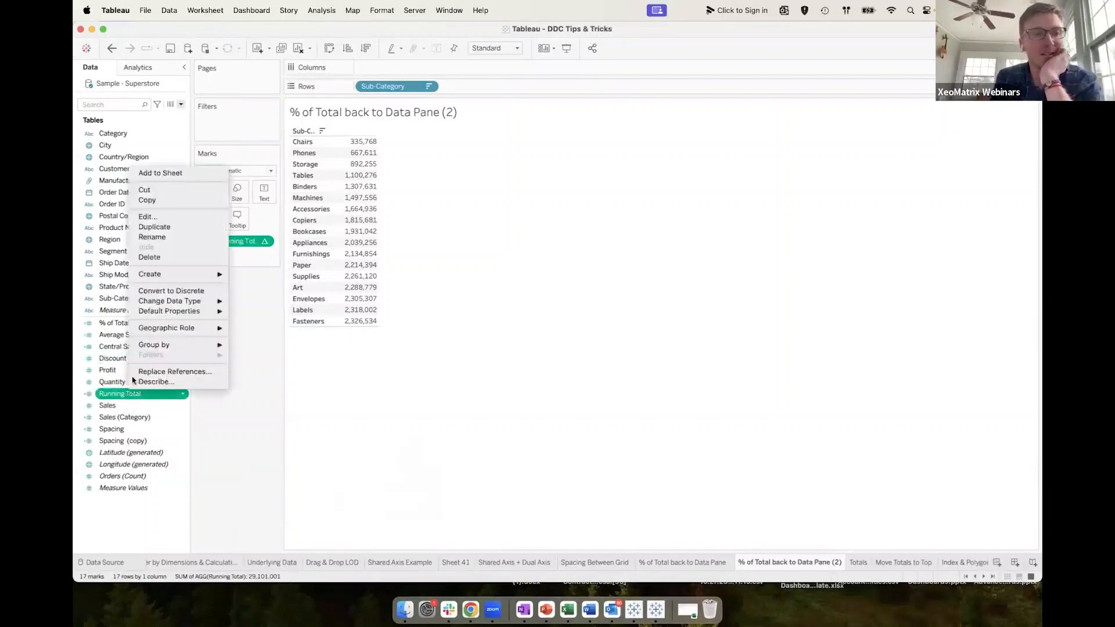
{"action": "left_click", "coordinate": [168, 216]}
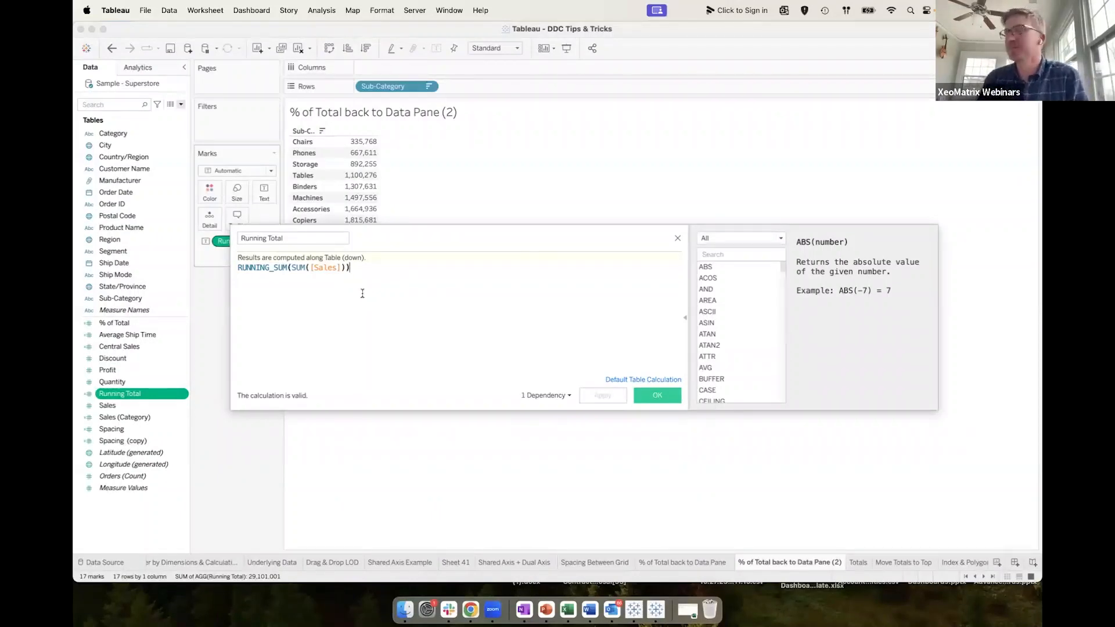
{"action": "left_click", "coordinate": [677, 239]}
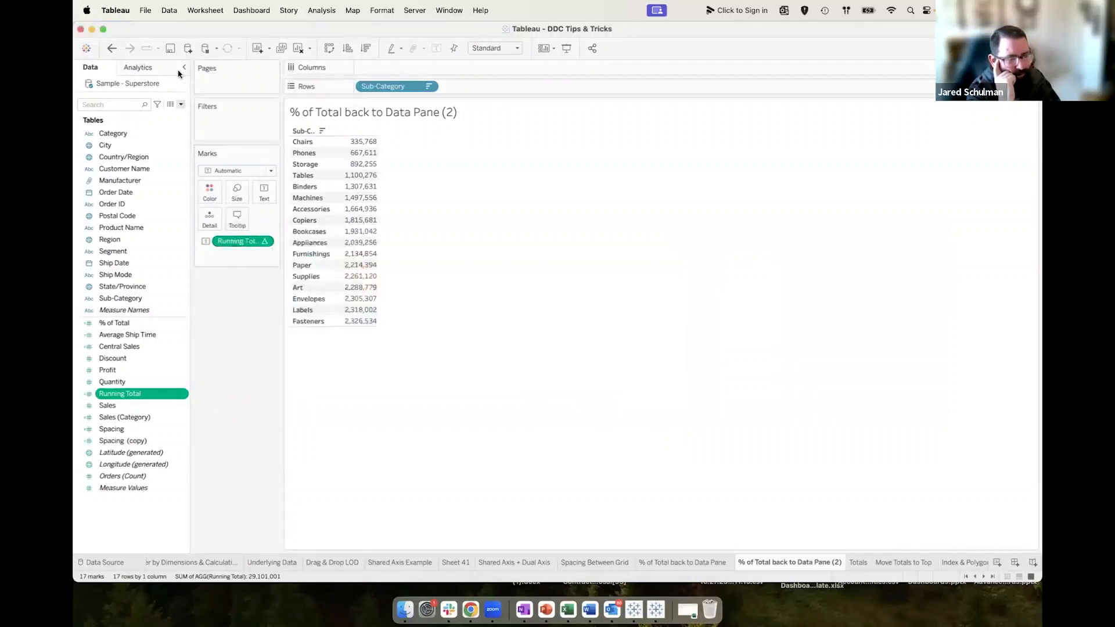
Start a new calculated field named "Test Calc".
{"action": "left_click", "coordinate": [182, 104]}
{"action": "left_click", "coordinate": [169, 116]}
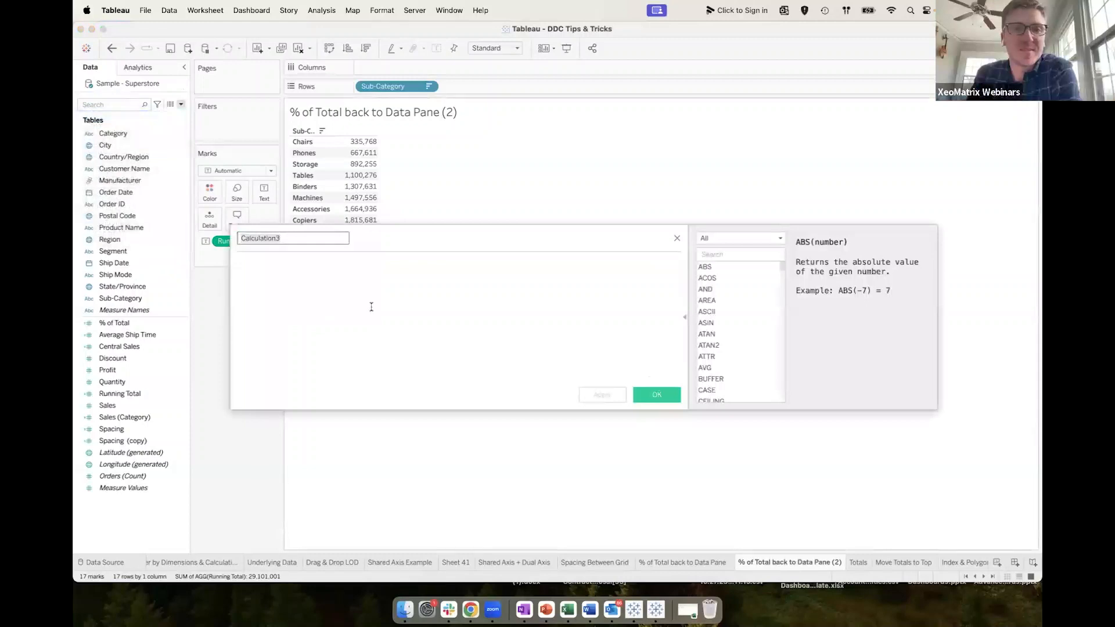
{"action": "type", "text": "Test Calc"}
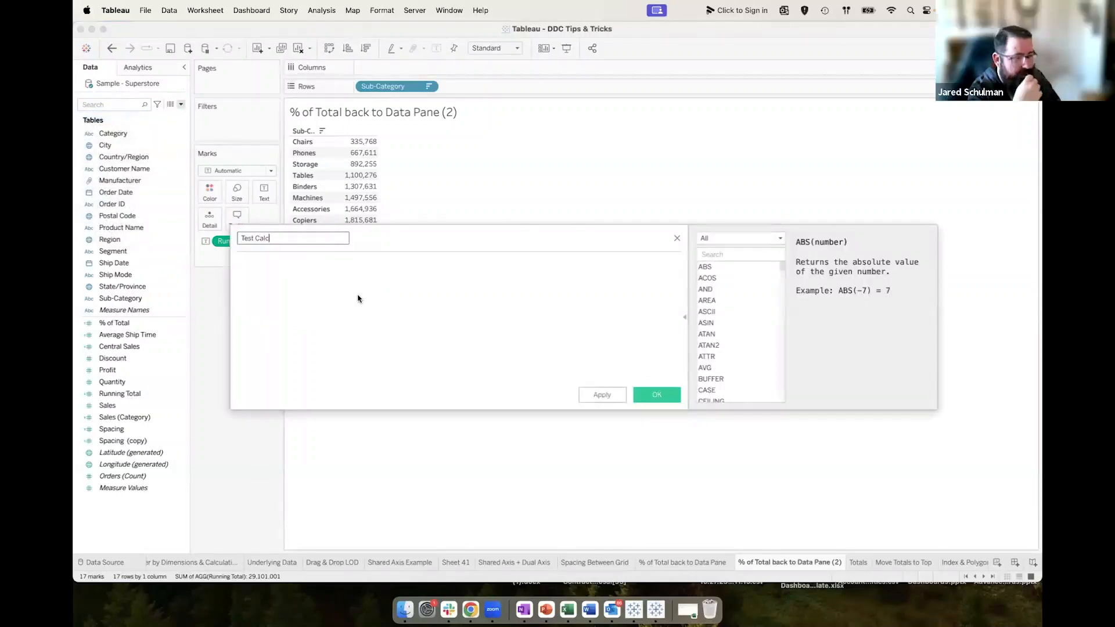
{"action": "left_click", "coordinate": [349, 296]}
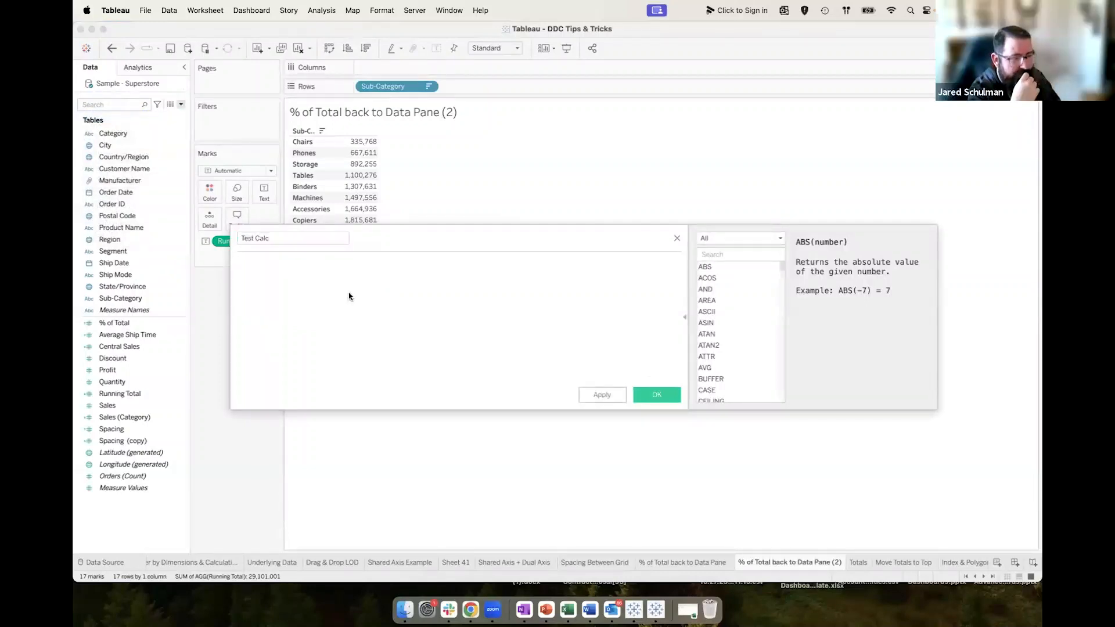
{"action": "type", "text": "sum"}
{"action": "key", "text": "Return"}
{"action": "type", "text": "pro"}
{"action": "key", "text": "BackSpace"}
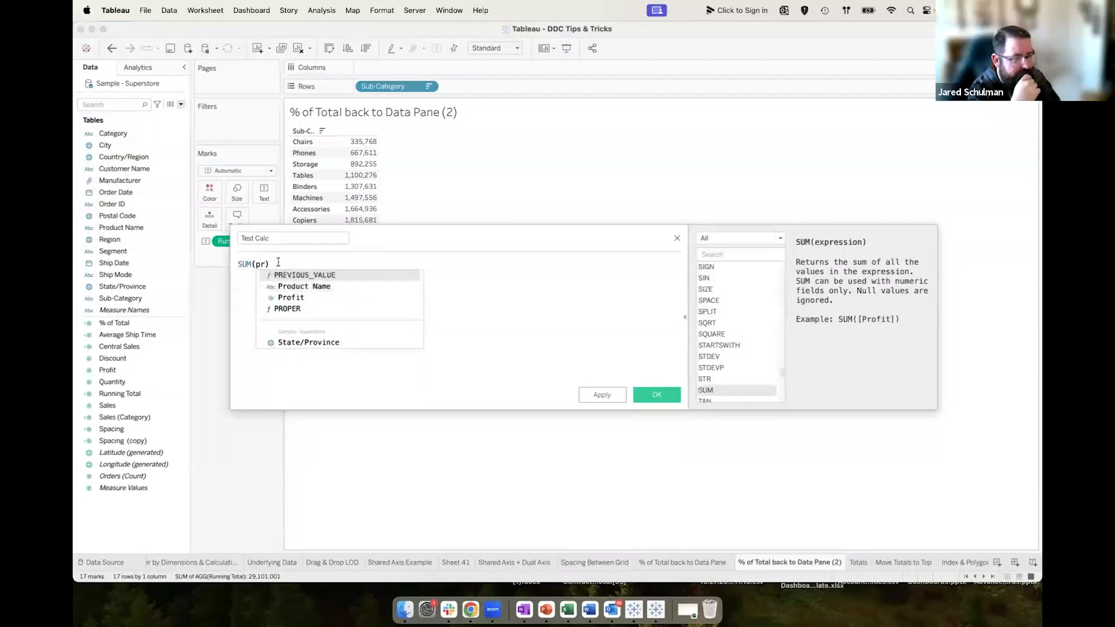
Make the Test Calc formula { FIXED [Category] : SUM([Sales])}, replacing any text already in the formula area.
{"action": "left_click_drag", "start_coordinate": [277, 262], "coordinate": [230, 262]}
{"action": "type", "text": "{ FIXED cat"}
{"action": "key", "text": "Return"}
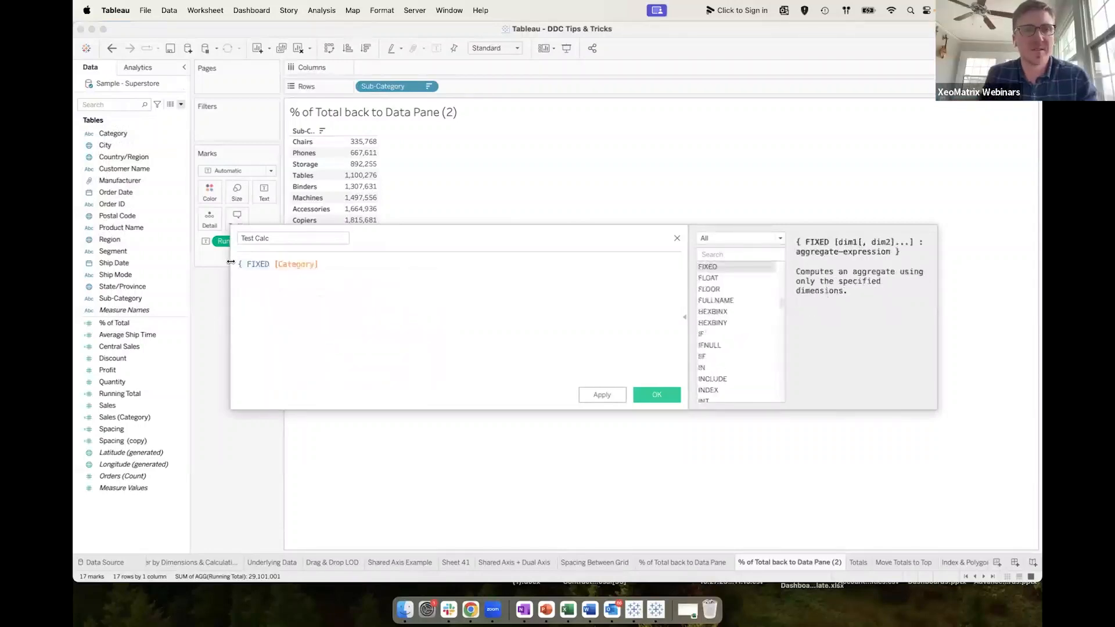
{"action": "type", "text": ": su"}
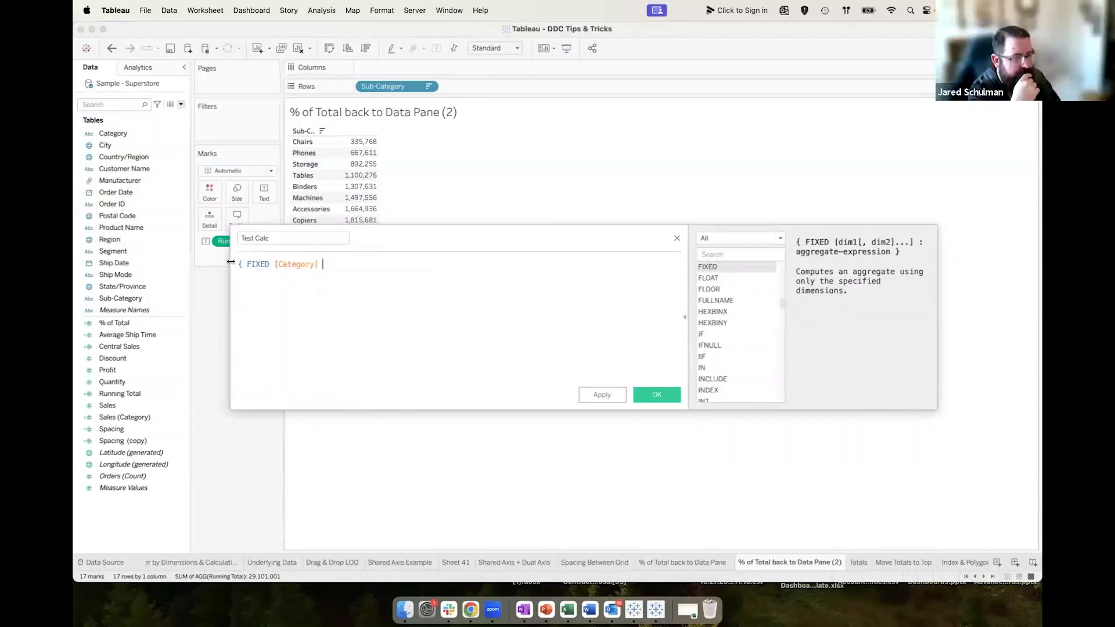
{"action": "type", "text": "m"}
{"action": "key", "text": "Return"}
{"action": "type", "text": "sal)"}
{"action": "key", "text": "Return"}
{"action": "type", "text": "}"}
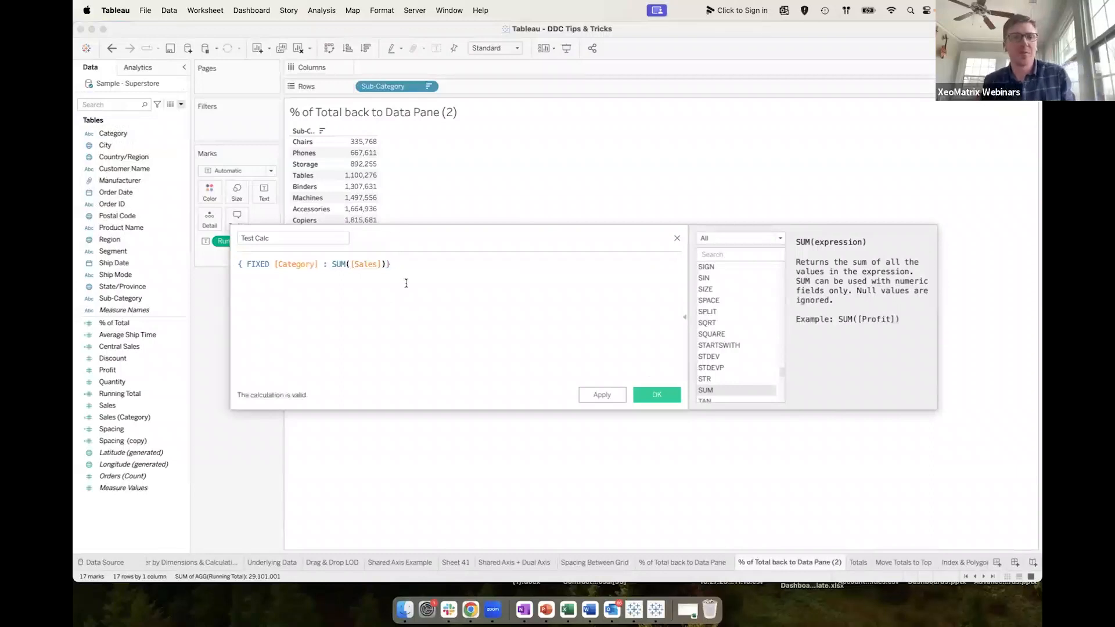
Store the whole FIXED expression from the editor as a separate Data pane field named "Fixed LOD", and save Test Calc.
{"action": "left_click_drag", "start_coordinate": [396, 264], "coordinate": [215, 251]}
{"action": "left_click_drag", "start_coordinate": [320, 265], "coordinate": [120, 382]}
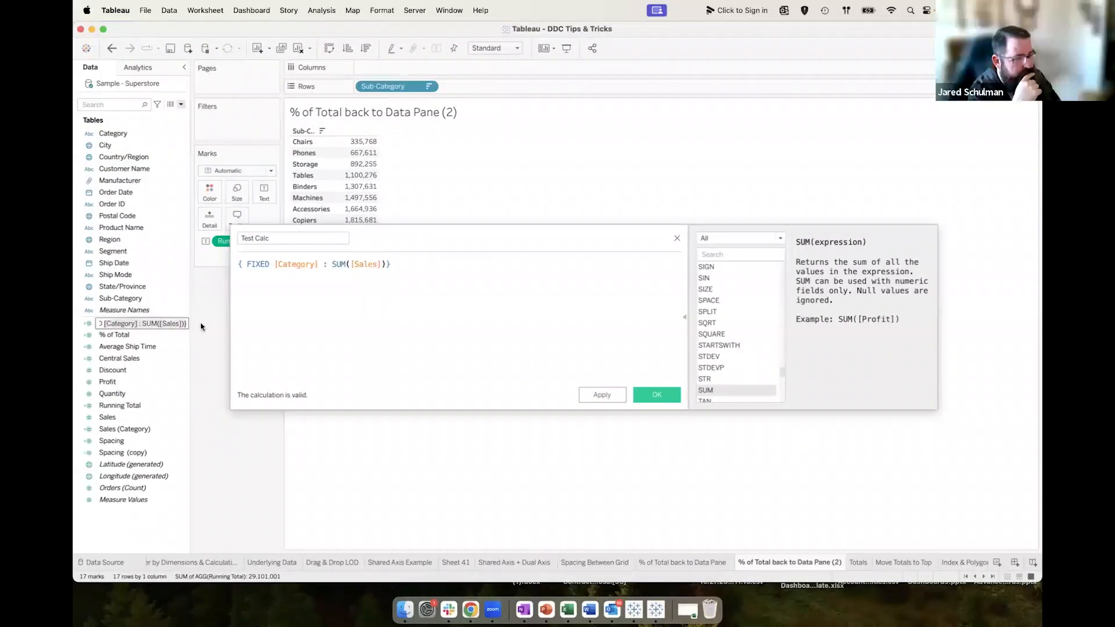
{"action": "key", "text": "BackSpace"}
{"action": "key", "text": "BackSpace"}
{"action": "key", "text": "BackSpace"}
{"action": "key", "text": "BackSpace"}
{"action": "key", "text": "BackSpace"}
{"action": "key", "text": "BackSpace"}
{"action": "key", "text": "BackSpace"}
{"action": "key", "text": "BackSpace"}
{"action": "key", "text": "BackSpace"}
{"action": "key", "text": "BackSpace"}
{"action": "key", "text": "BackSpace"}
{"action": "key", "text": "BackSpace"}
{"action": "key", "text": "BackSpace"}
{"action": "key", "text": "BackSpace"}
{"action": "key", "text": "BackSpace"}
{"action": "key", "text": "BackSpace"}
{"action": "key", "text": "BackSpace"}
{"action": "key", "text": "BackSpace"}
{"action": "key", "text": "BackSpace"}
{"action": "key", "text": "BackSpace"}
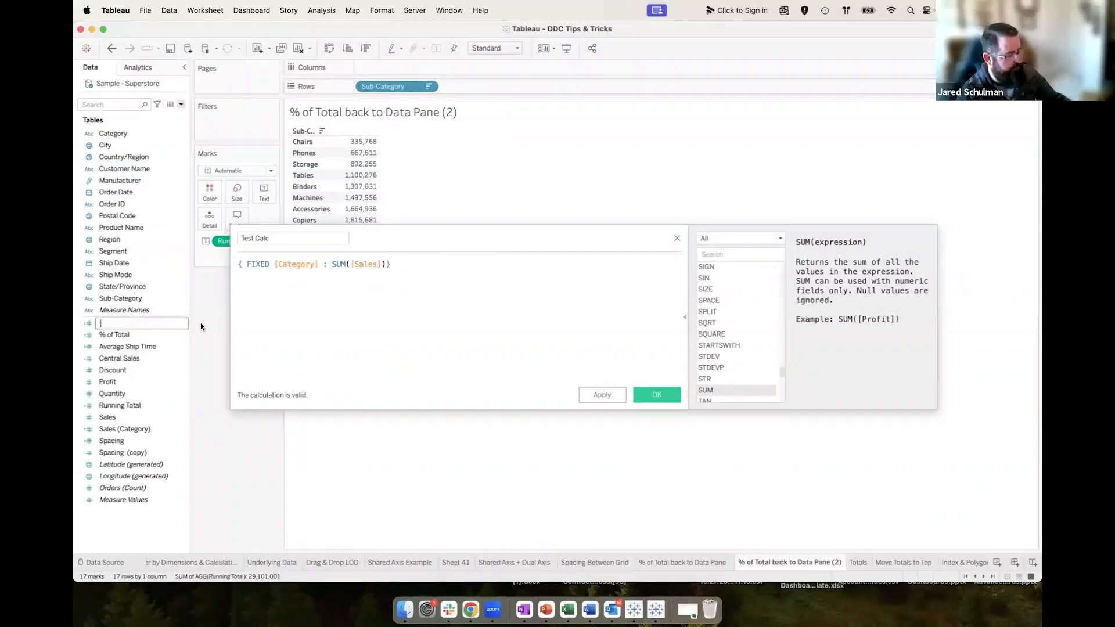
{"action": "type", "text": "Fixed"}
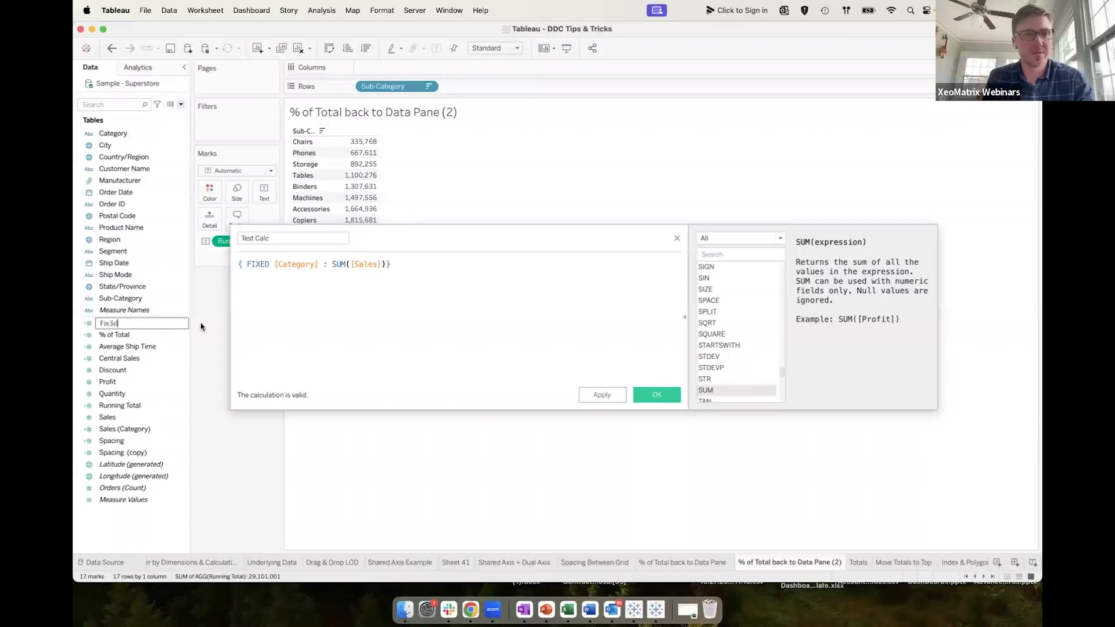
{"action": "type", "text": " LOD"}
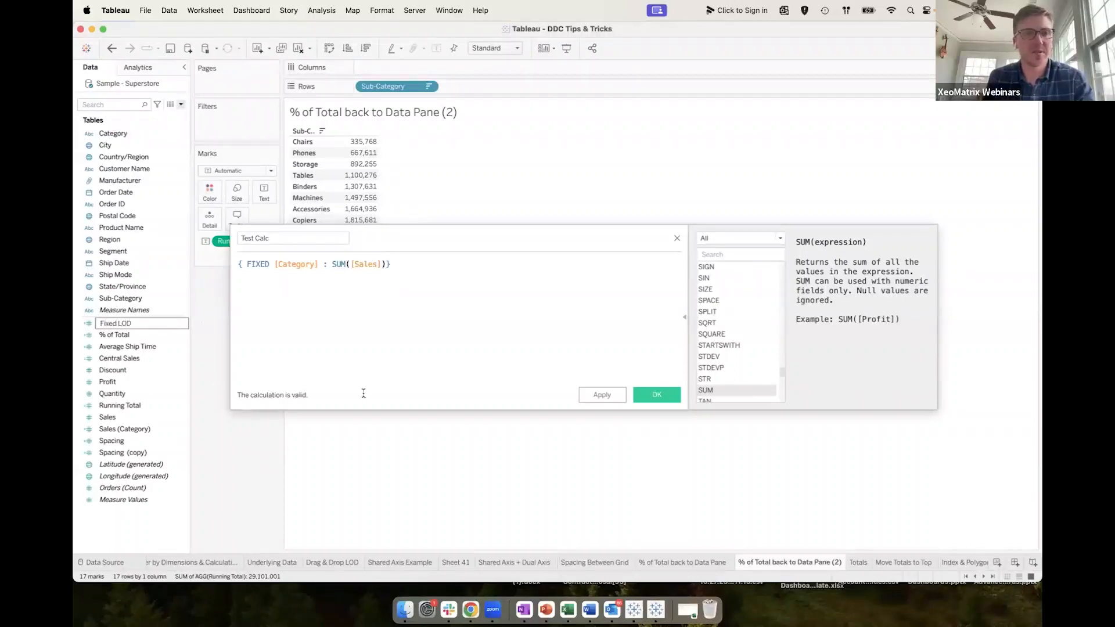
{"action": "left_click", "coordinate": [651, 395]}
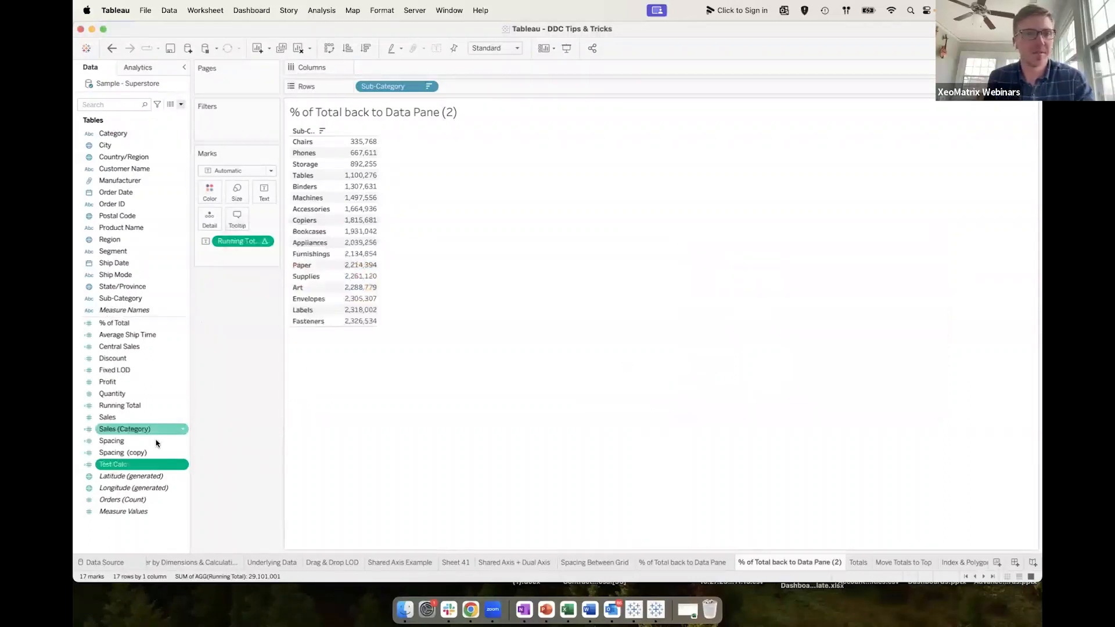
Review the formula of the Test Calc calculated field and close the editor without changes.
{"action": "left_click", "coordinate": [127, 467]}
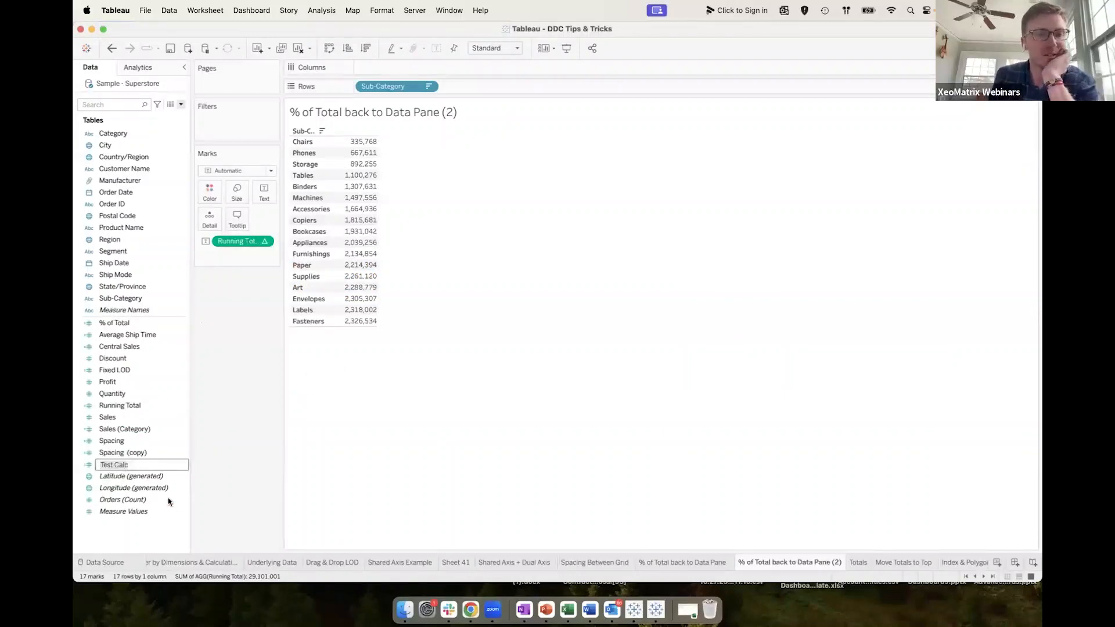
{"action": "left_click", "coordinate": [247, 468]}
{"action": "right_click", "coordinate": [114, 464]}
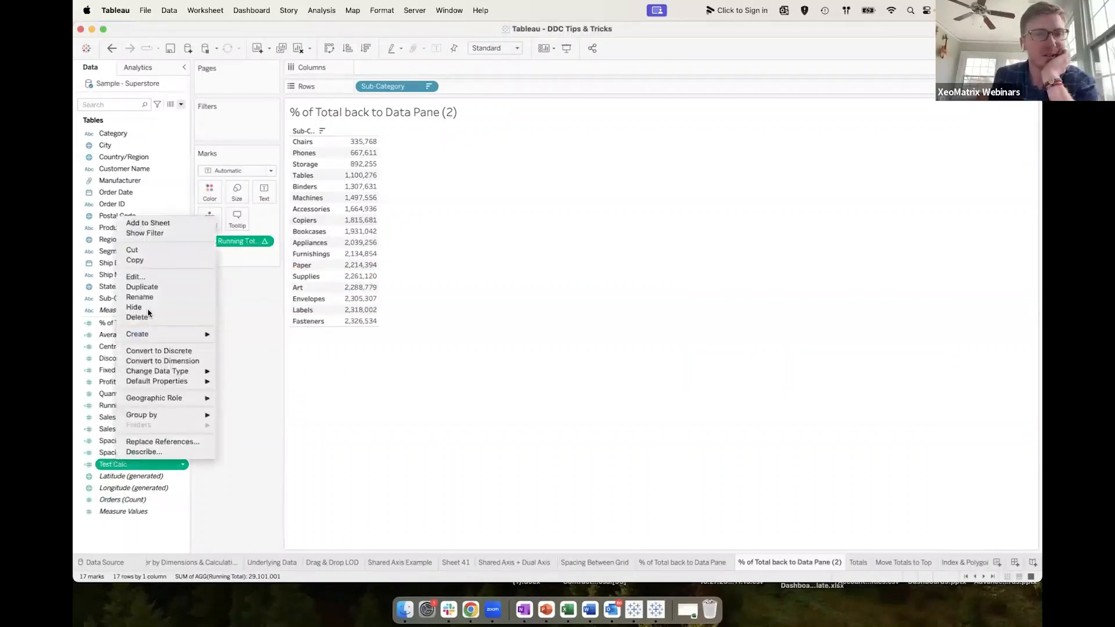
{"action": "left_click", "coordinate": [145, 276]}
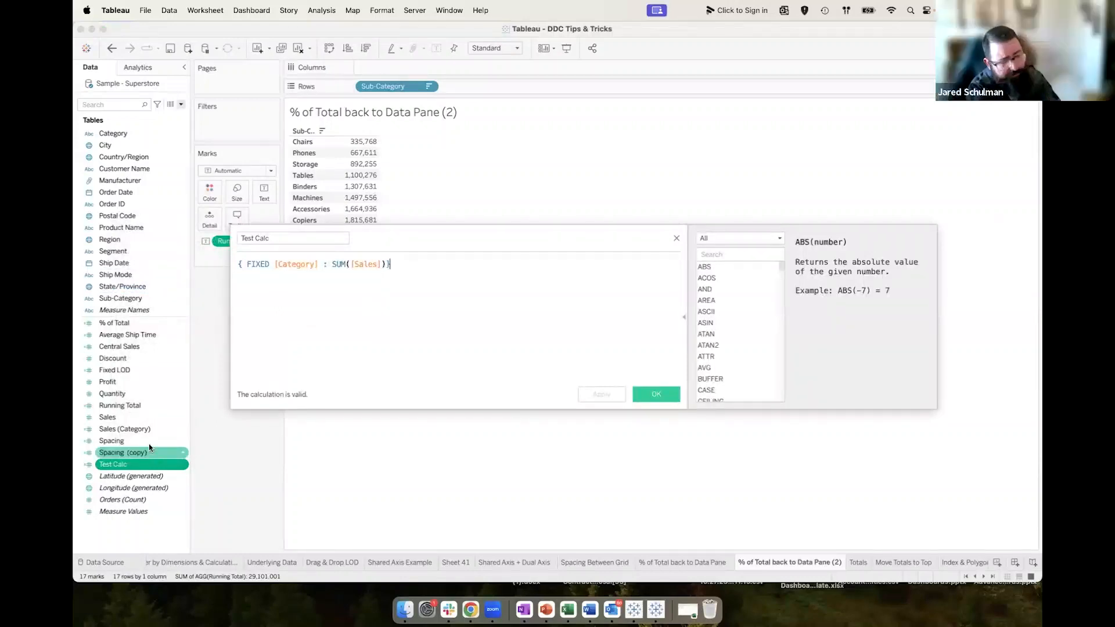
{"action": "left_click", "coordinate": [116, 370]}
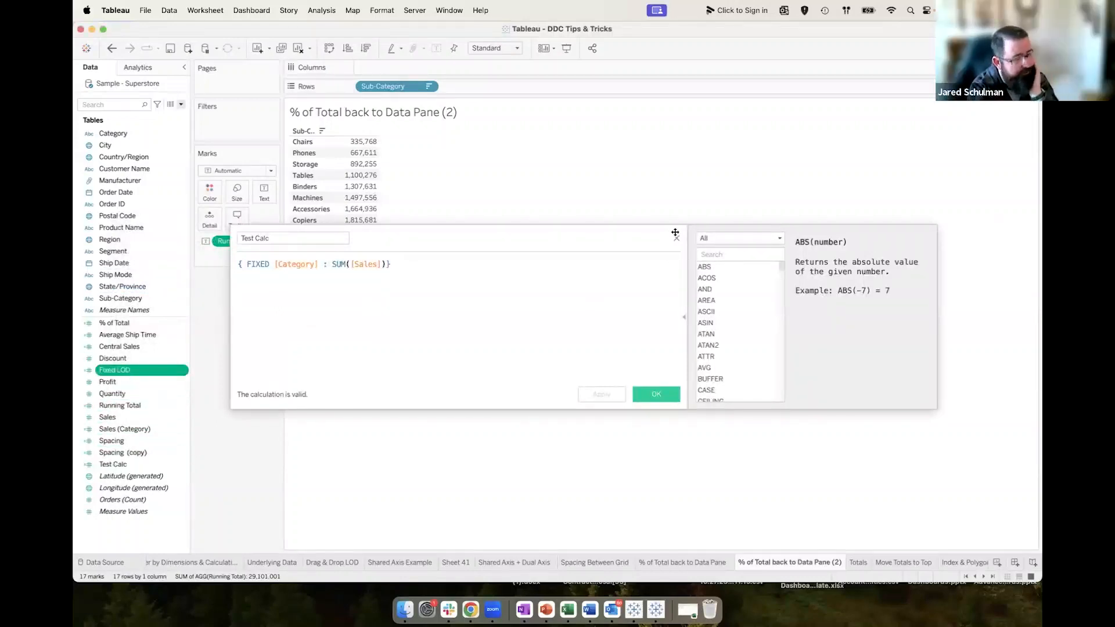
{"action": "left_click", "coordinate": [676, 238]}
Review the full formula of the Fixed LOD calculated field and close it without changes.
{"action": "right_click", "coordinate": [126, 374]}
{"action": "left_click", "coordinate": [148, 186]}
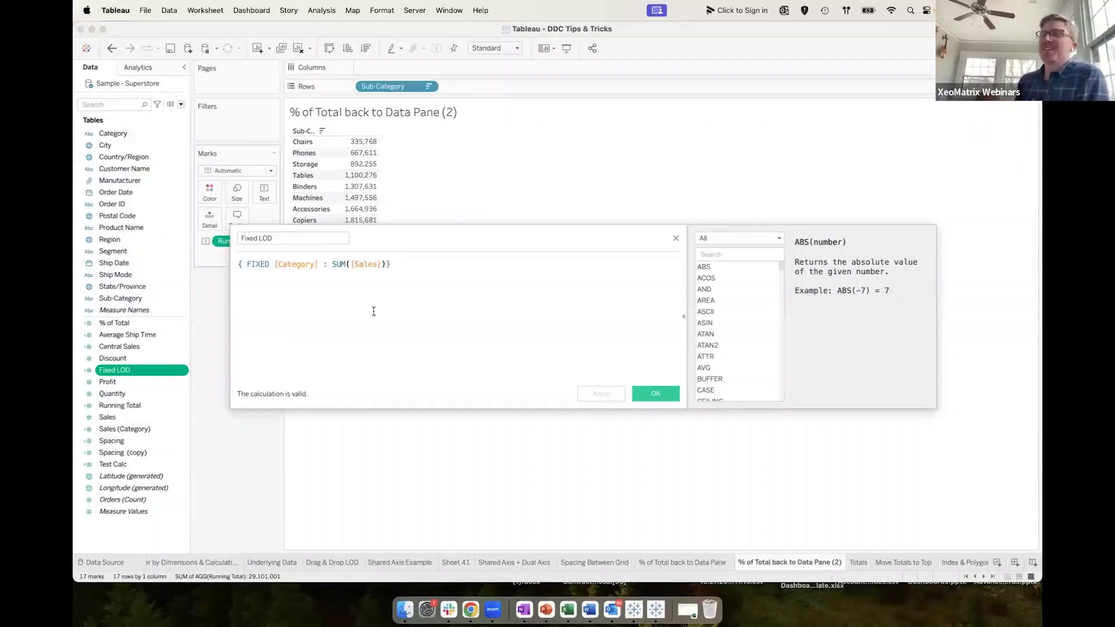
{"action": "left_click_drag", "start_coordinate": [399, 266], "coordinate": [198, 271]}
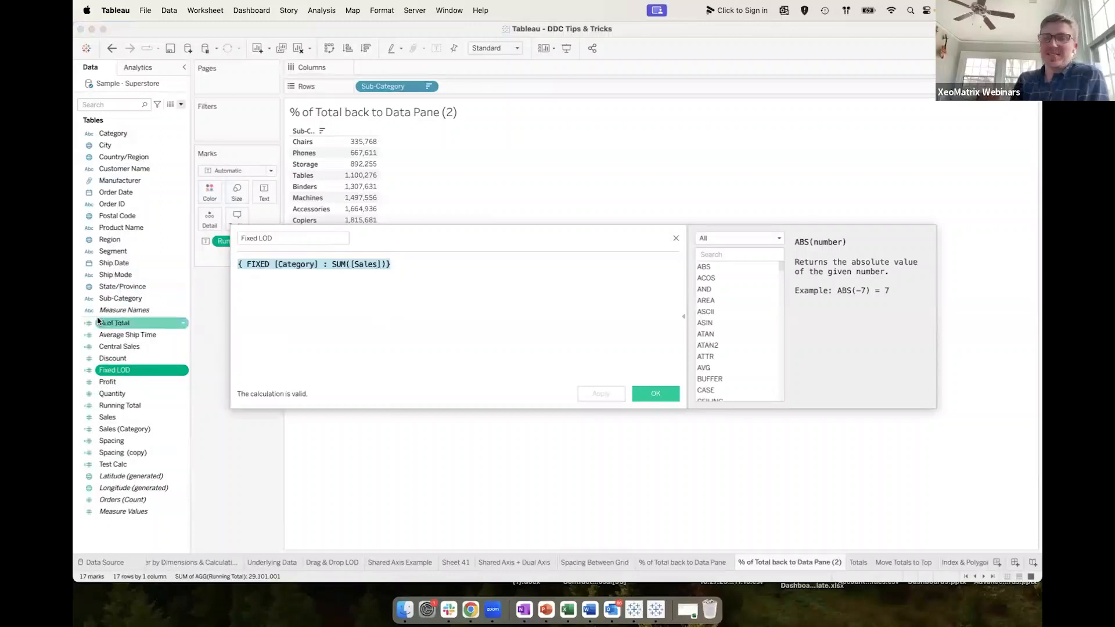
{"action": "left_click", "coordinate": [560, 274]}
{"action": "left_click", "coordinate": [676, 238]}
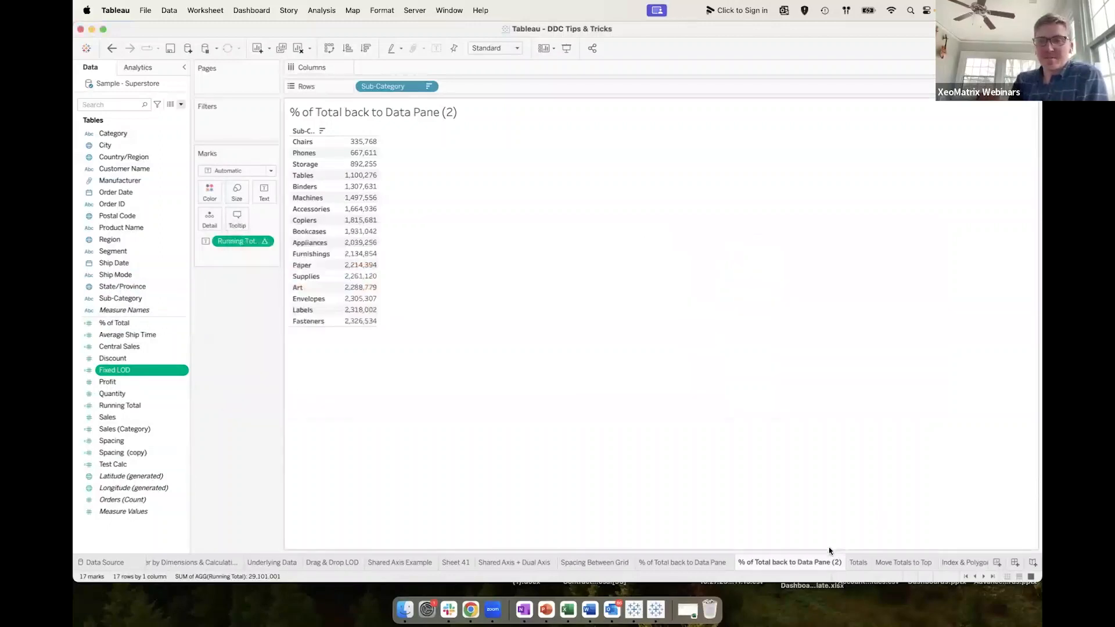
On the Totals sheet, review the available grand total and subtotal options without applying any of them.
{"action": "left_click", "coordinate": [858, 562]}
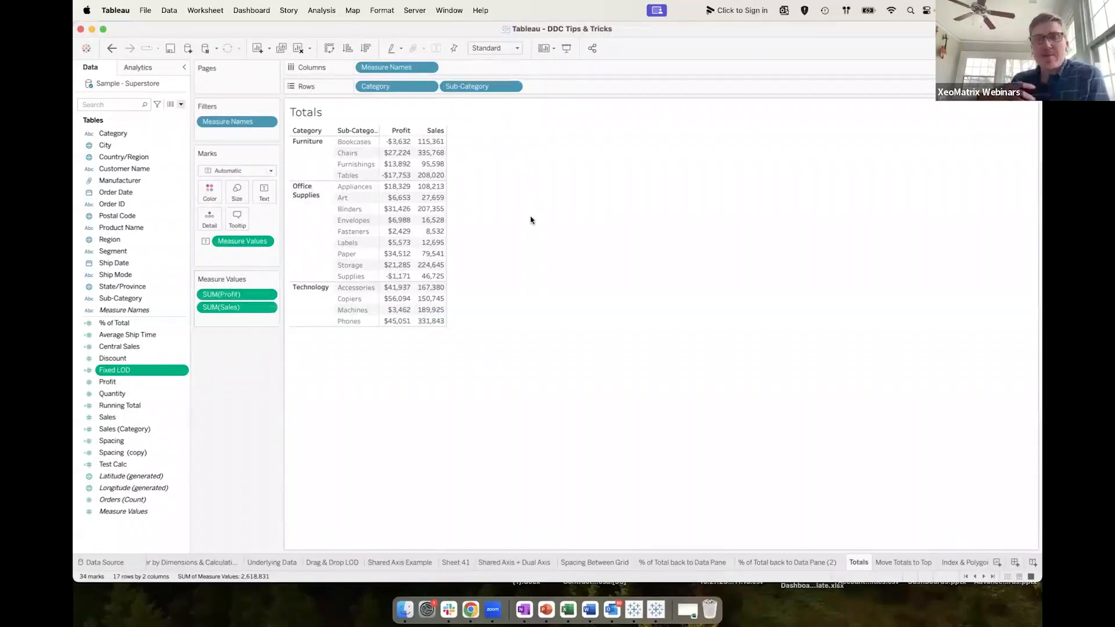
{"action": "left_click", "coordinate": [322, 10]}
{"action": "mouse_move", "coordinate": [347, 163]}
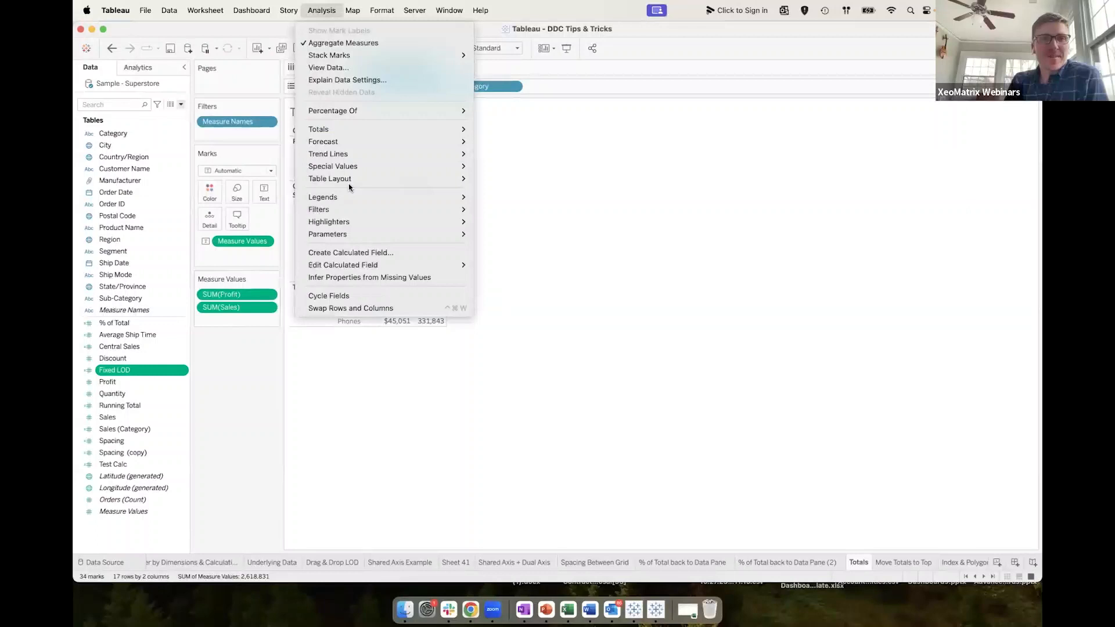
{"action": "mouse_move", "coordinate": [343, 130]}
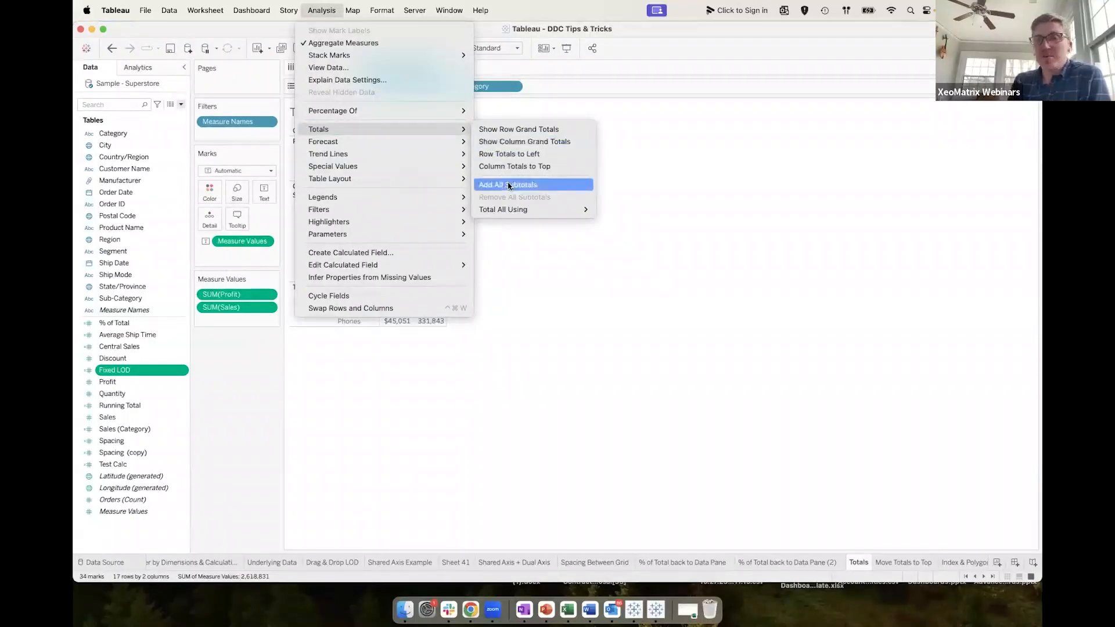
{"action": "left_click", "coordinate": [678, 186]}
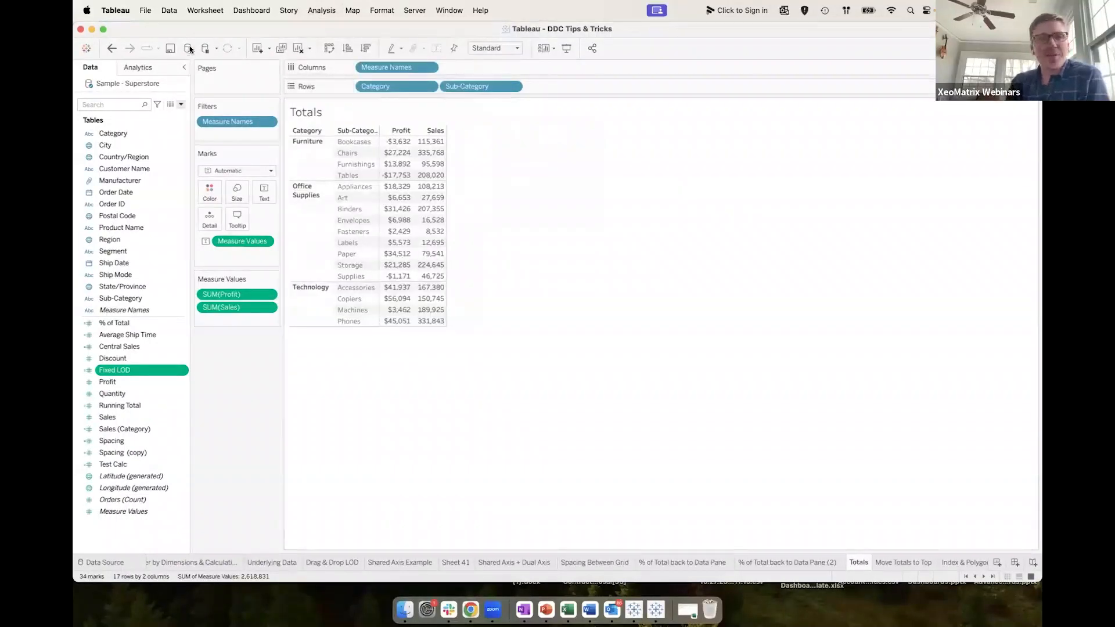
Try adding subtotals per Category to the Profit and Sales table and undo the addition.
{"action": "left_click", "coordinate": [146, 67]}
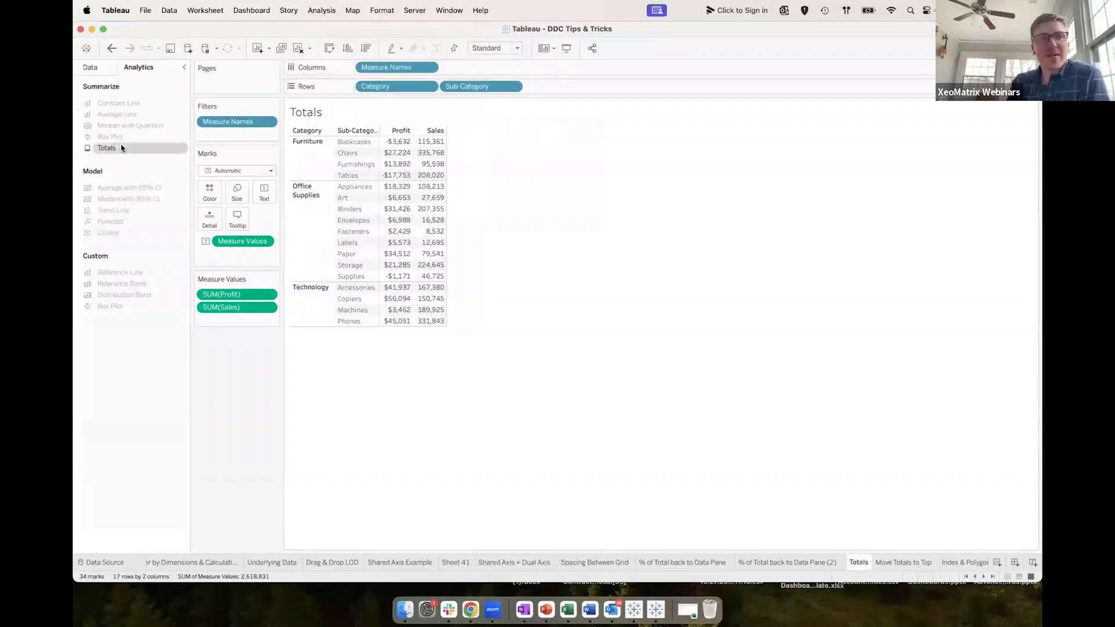
{"action": "left_click_drag", "start_coordinate": [114, 149], "coordinate": [391, 148]}
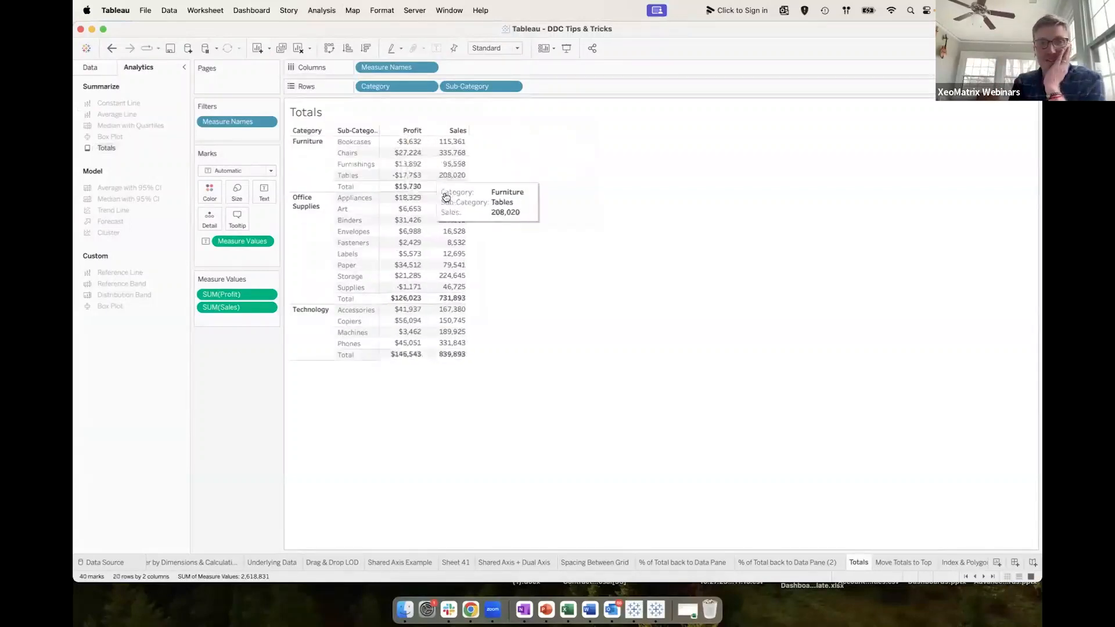
{"action": "left_click", "coordinate": [111, 48]}
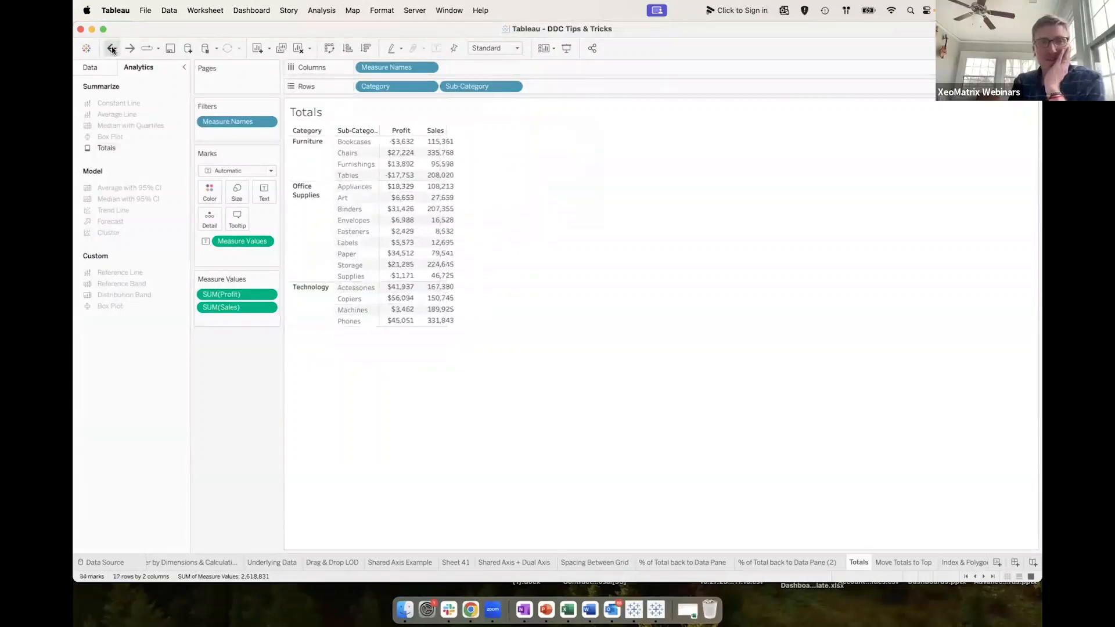
Add category subtotals and a column grand total to the table, and inspect the Furniture total and grand total for Profit.
{"action": "left_click_drag", "start_coordinate": [102, 146], "coordinate": [409, 231]}
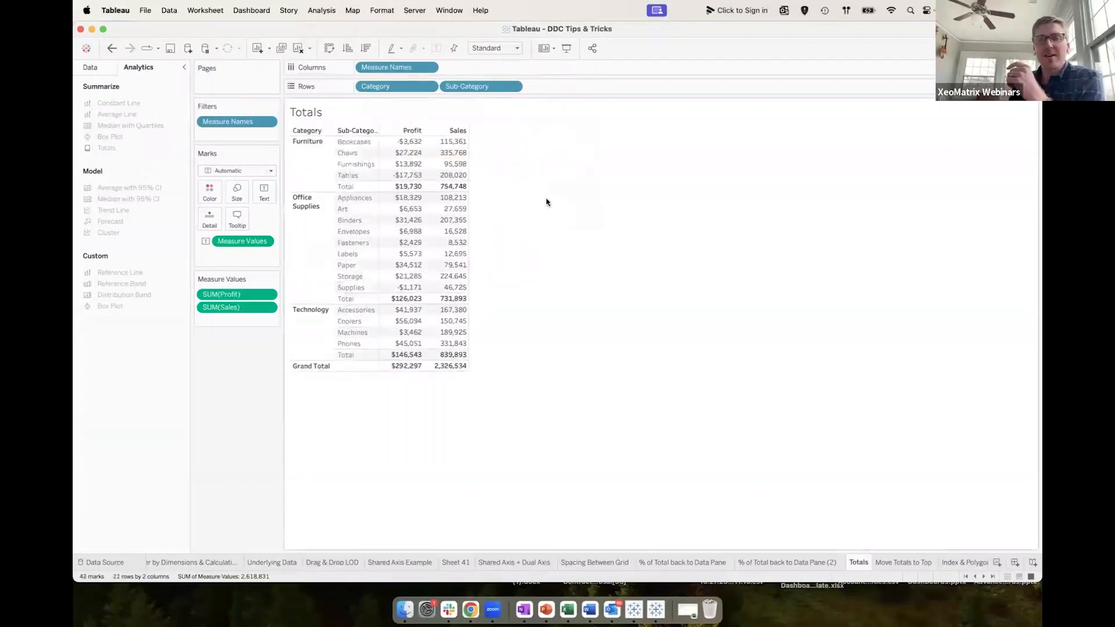
{"action": "left_click", "coordinate": [403, 187]}
{"action": "left_click", "coordinate": [404, 189]}
{"action": "left_click", "coordinate": [402, 368]}
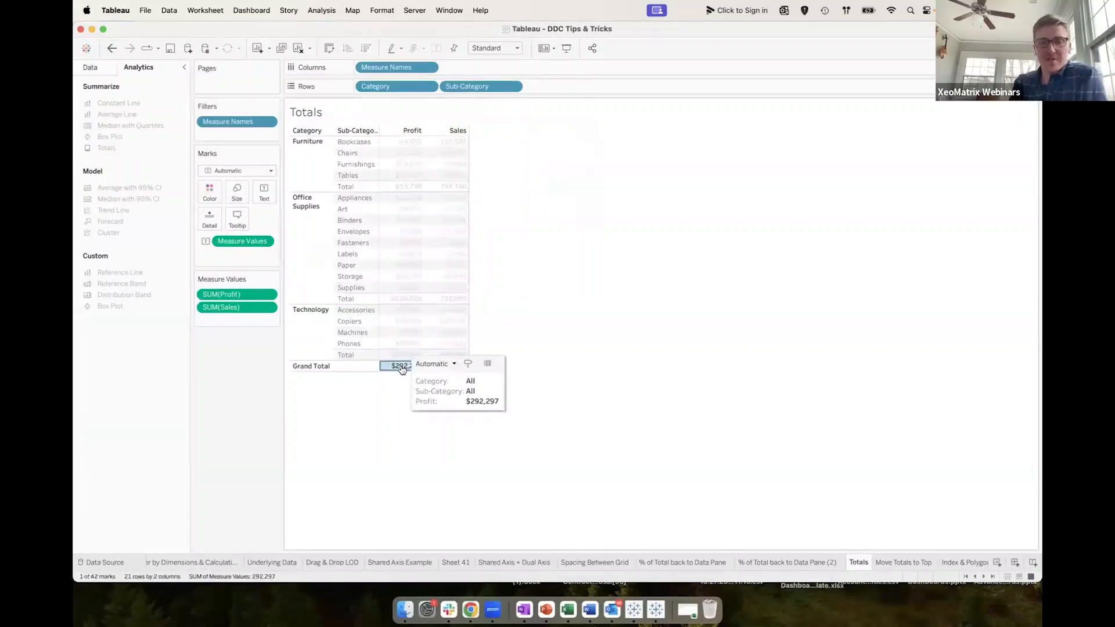
{"action": "left_click", "coordinate": [402, 370]}
Move the Grand Total row and the category totals to the top of the table and its groups.
{"action": "left_click", "coordinate": [313, 364]}
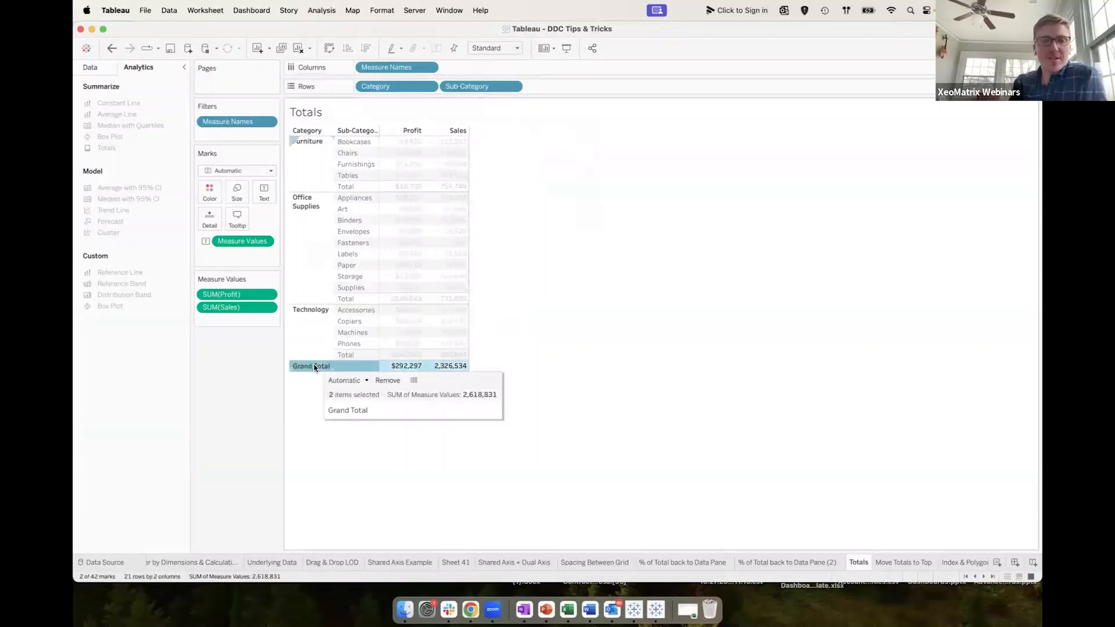
{"action": "right_click", "coordinate": [314, 367]}
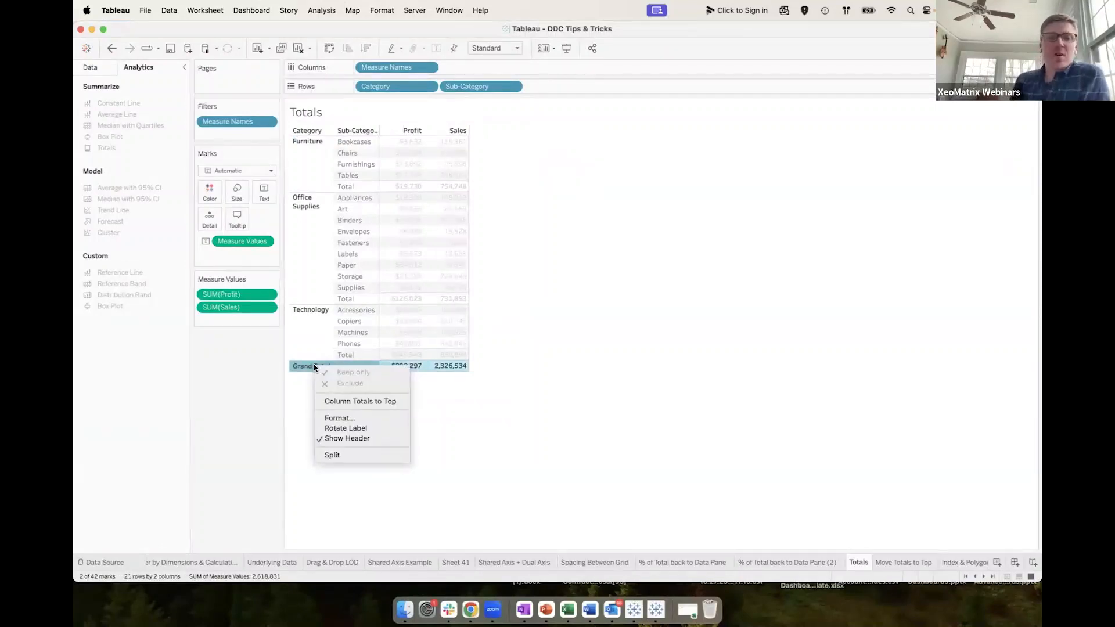
{"action": "left_click", "coordinate": [375, 402]}
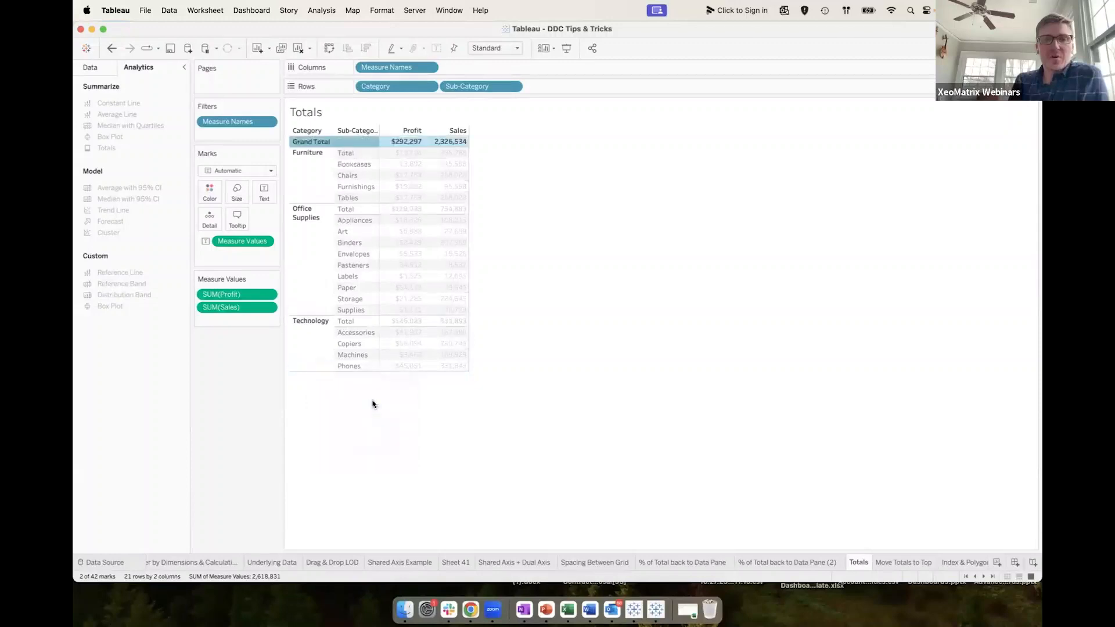
{"action": "left_click", "coordinate": [614, 202]}
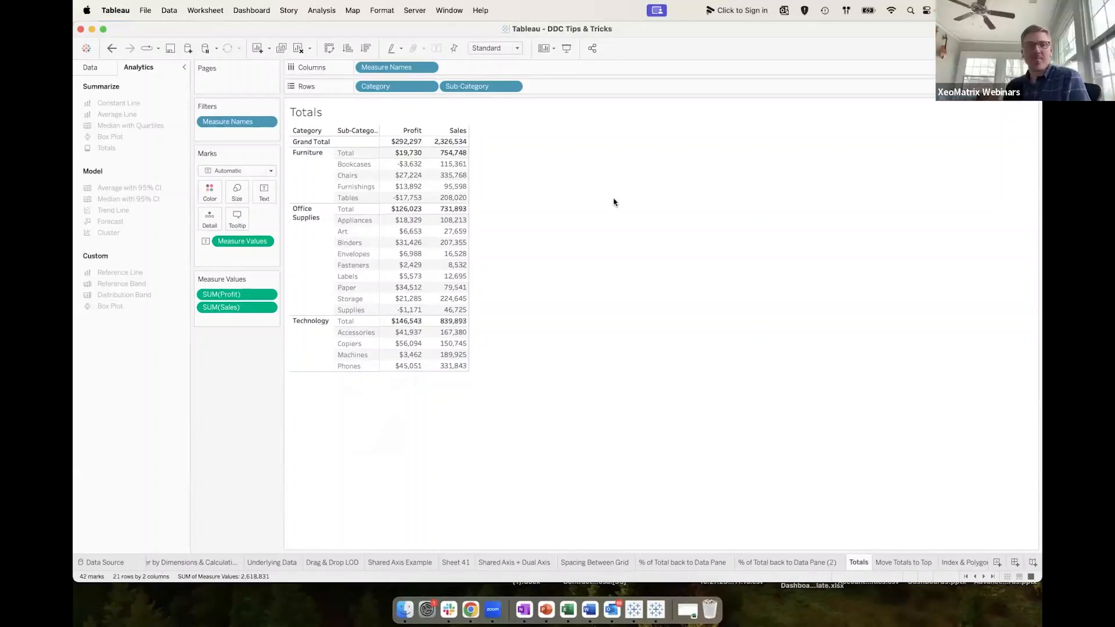
Add Product Name to Rows after Sub-Category and look through the expanded table to the Office Supplies total row.
{"action": "left_click", "coordinate": [100, 68]}
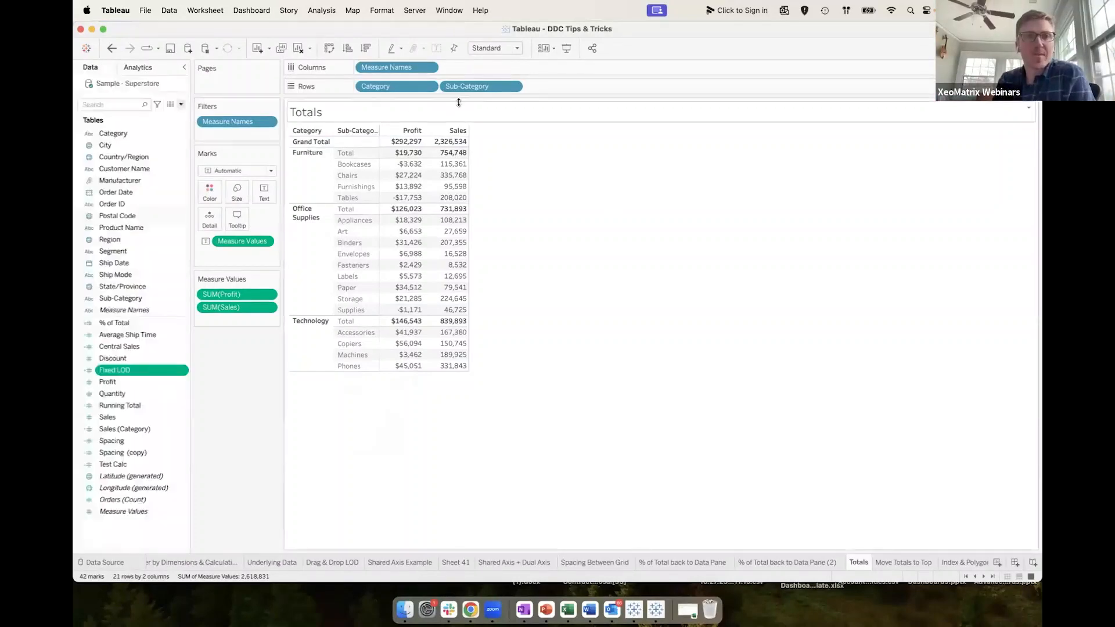
{"action": "double_click", "coordinate": [539, 87]}
{"action": "type", "text": "prod"}
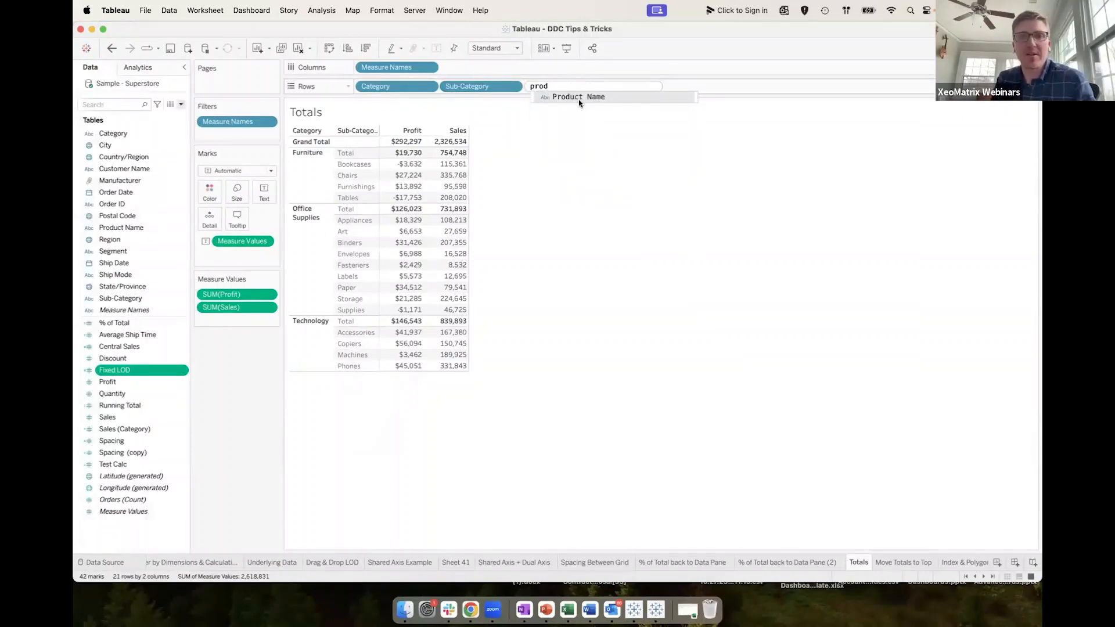
{"action": "left_click", "coordinate": [578, 100]}
{"action": "key", "text": "Return"}
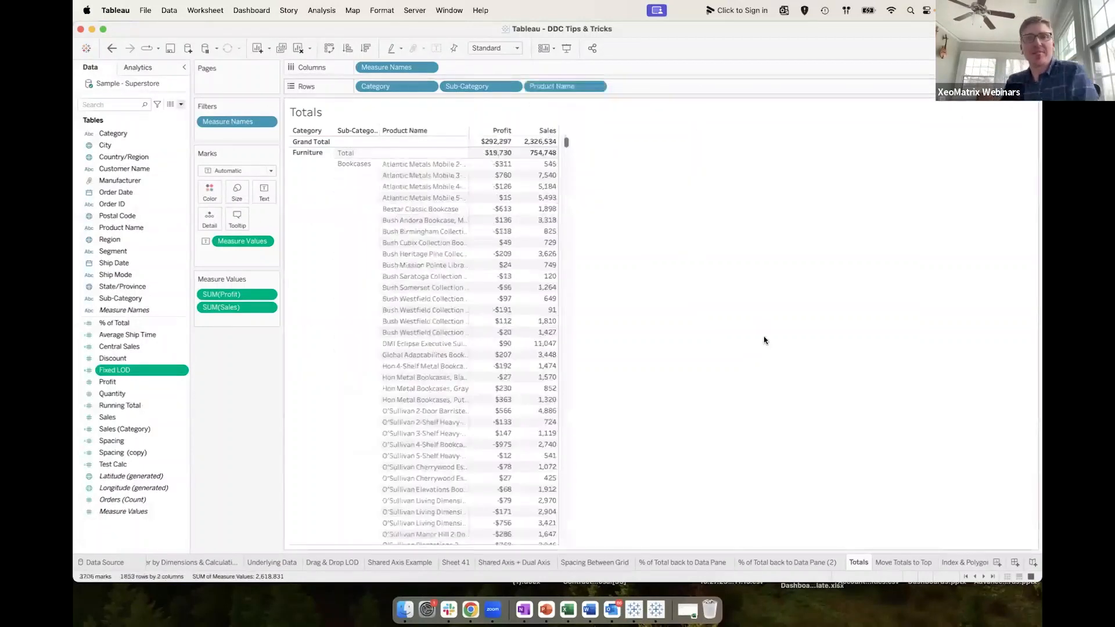
{"action": "scroll", "coordinate": [523, 303], "scroll_direction": "down", "scroll_amount": 10}
{"action": "scroll", "coordinate": [523, 303], "scroll_direction": "down", "scroll_amount": 15}
{"action": "scroll", "coordinate": [524, 304], "scroll_direction": "up", "scroll_amount": 5}
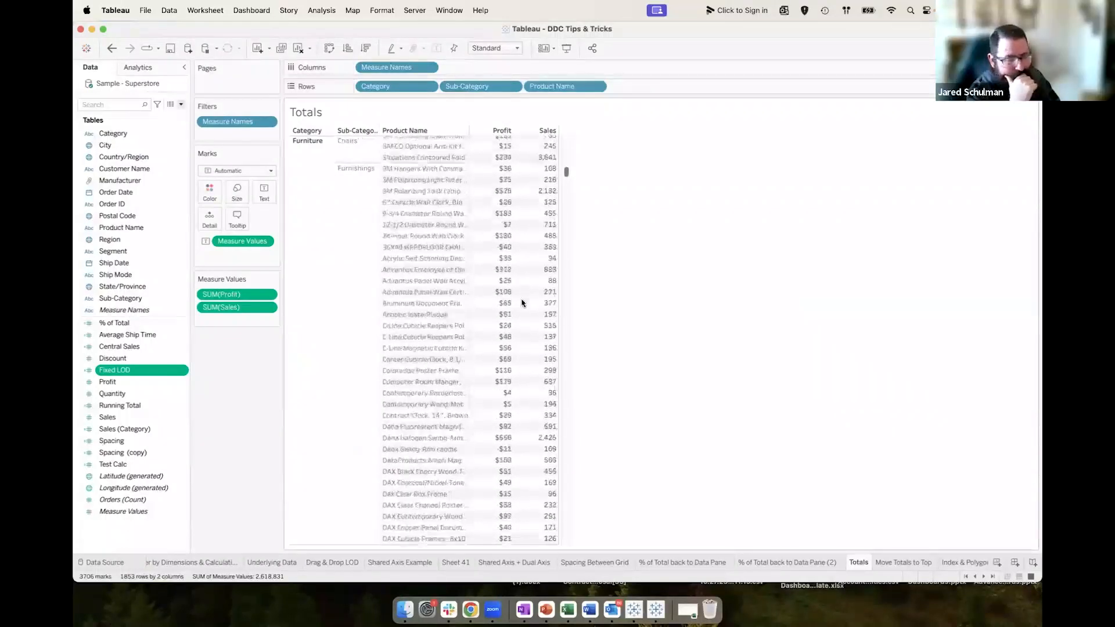
{"action": "left_click_drag", "start_coordinate": [566, 170], "coordinate": [566, 215]}
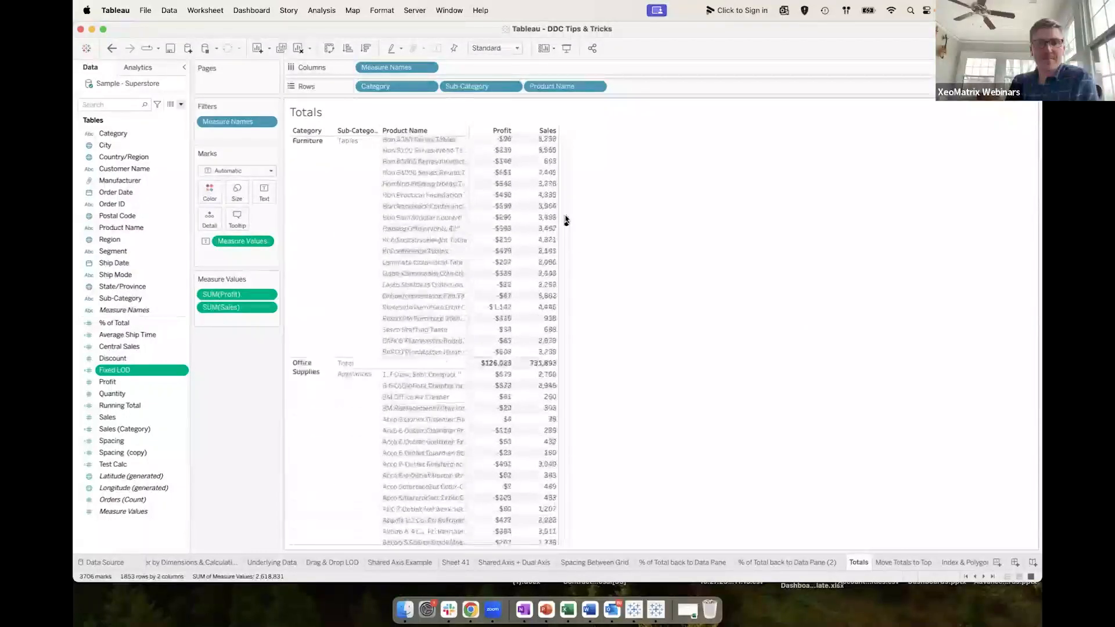
{"action": "mouse_move", "coordinate": [508, 365]}
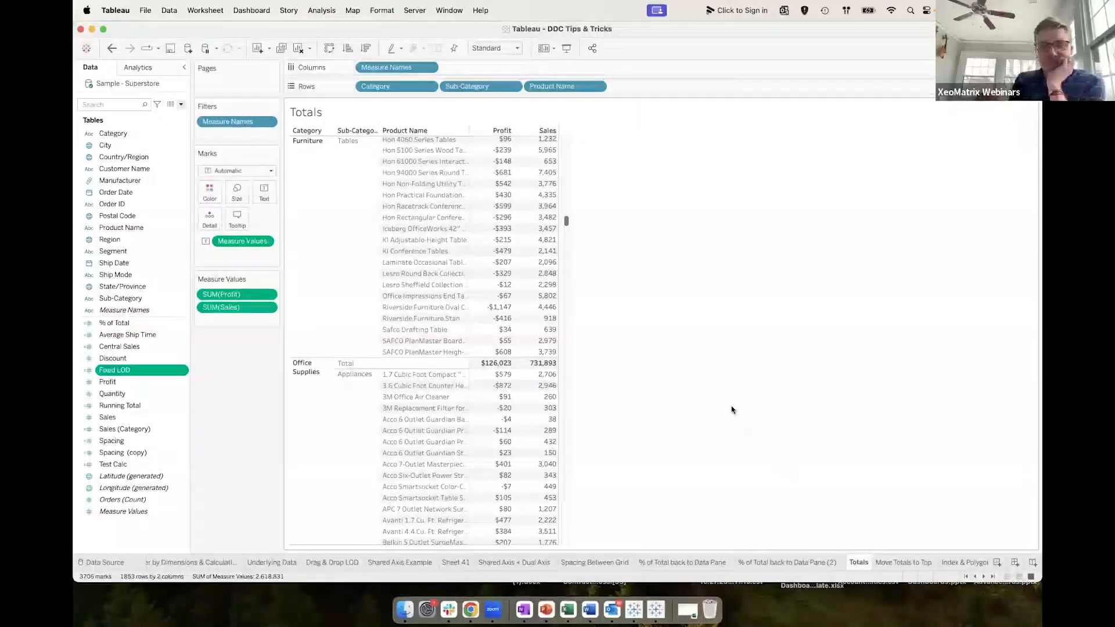
{"action": "left_click", "coordinate": [138, 68]}
{"action": "left_click_drag", "start_coordinate": [122, 148], "coordinate": [736, 187]}
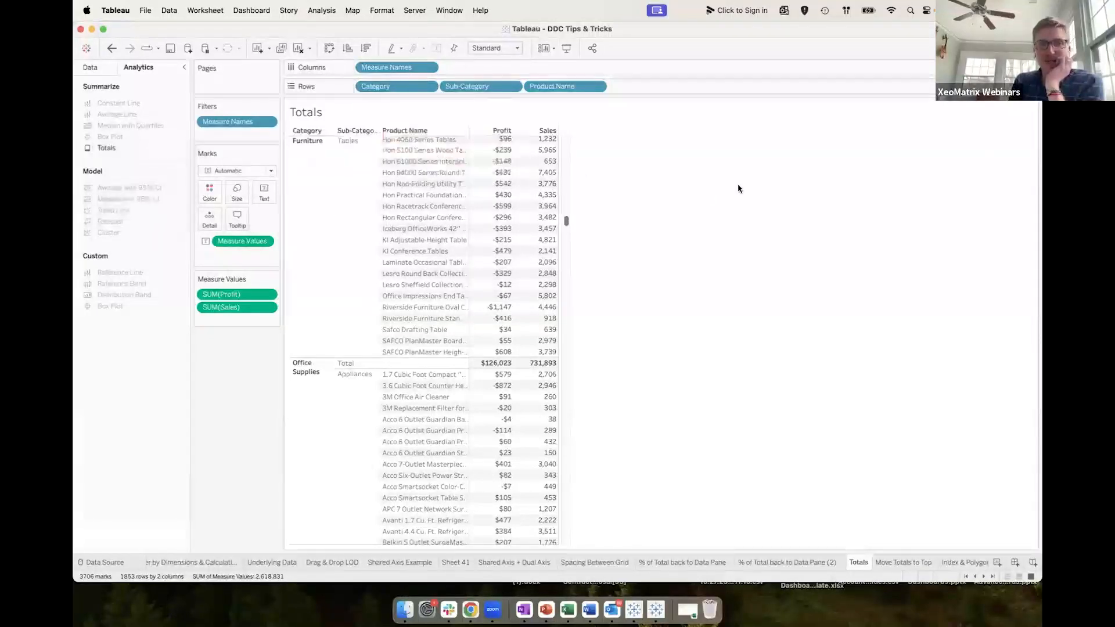
On the Index & Polygon sheet, add an INDEX() calculation to Rows after Manufacturer.
{"action": "left_click", "coordinate": [879, 562]}
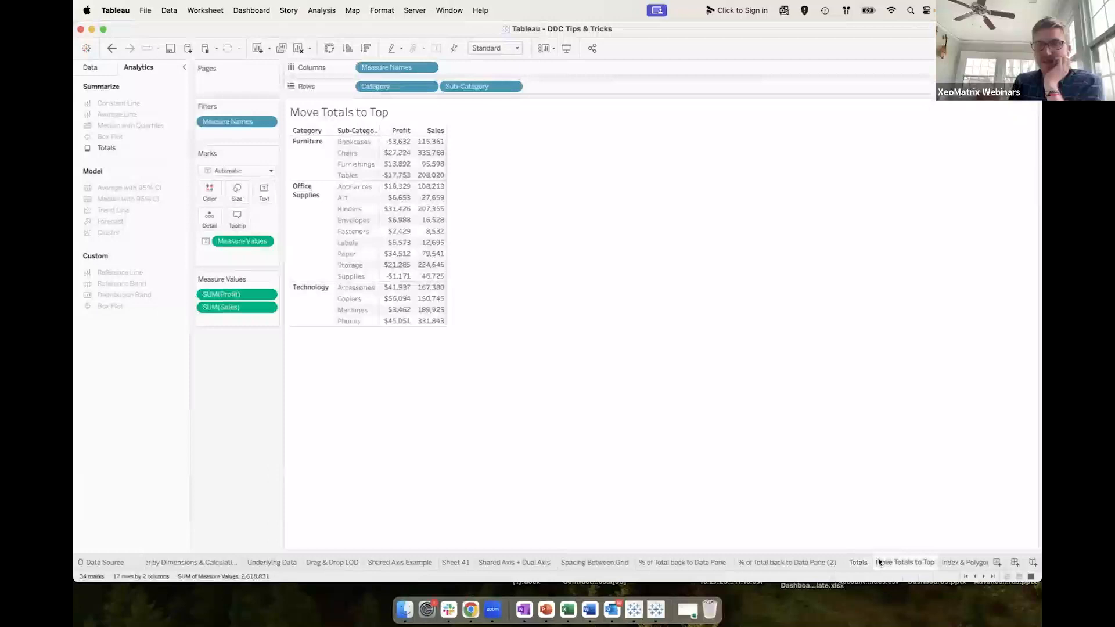
{"action": "left_click", "coordinate": [850, 562]}
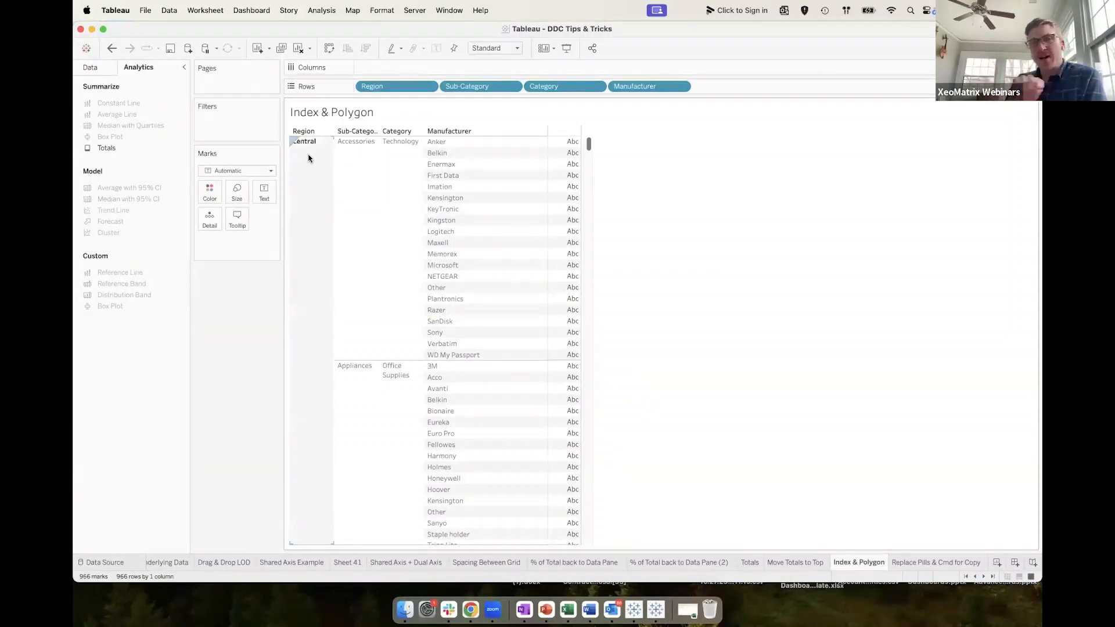
{"action": "double_click", "coordinate": [715, 87]}
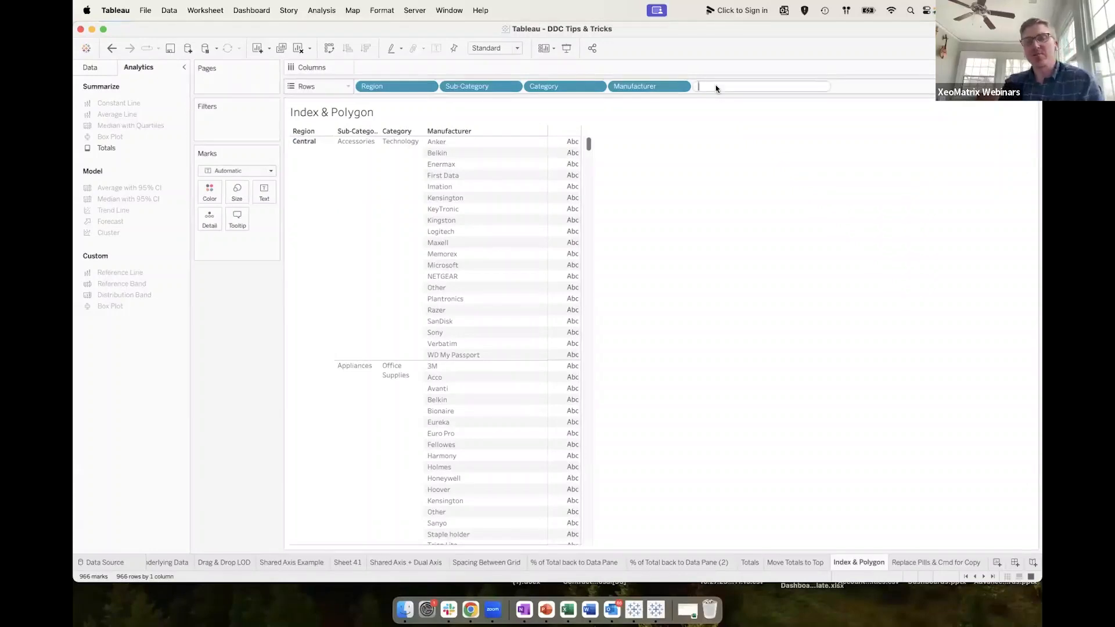
{"action": "type", "text": "in"}
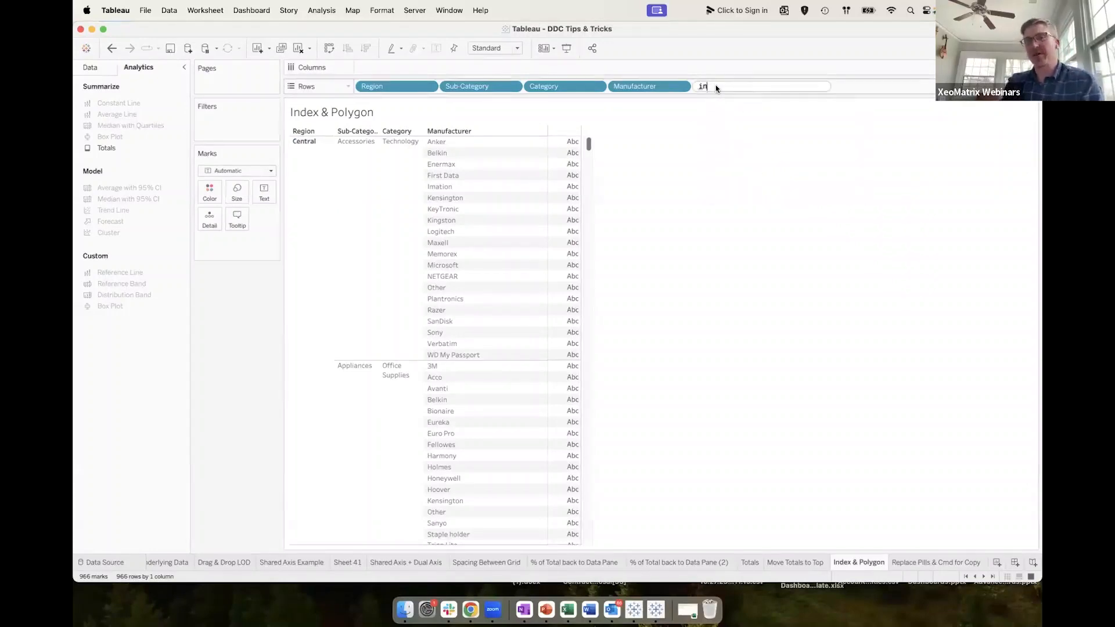
{"action": "type", "text": "dex"}
{"action": "left_click", "coordinate": [733, 97]}
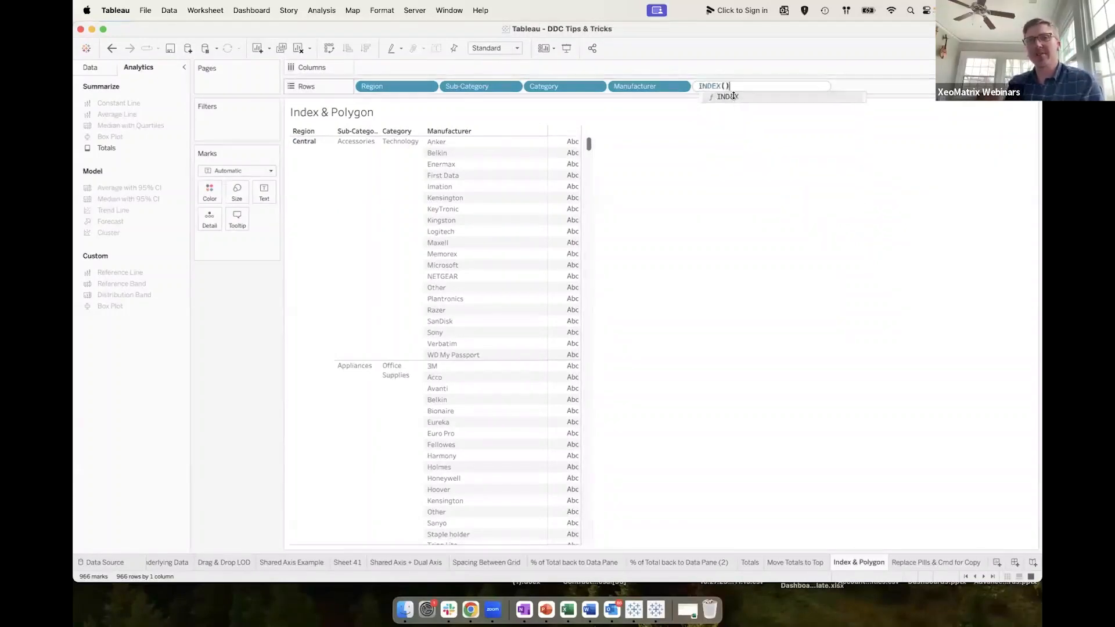
{"action": "left_click", "coordinate": [834, 272]}
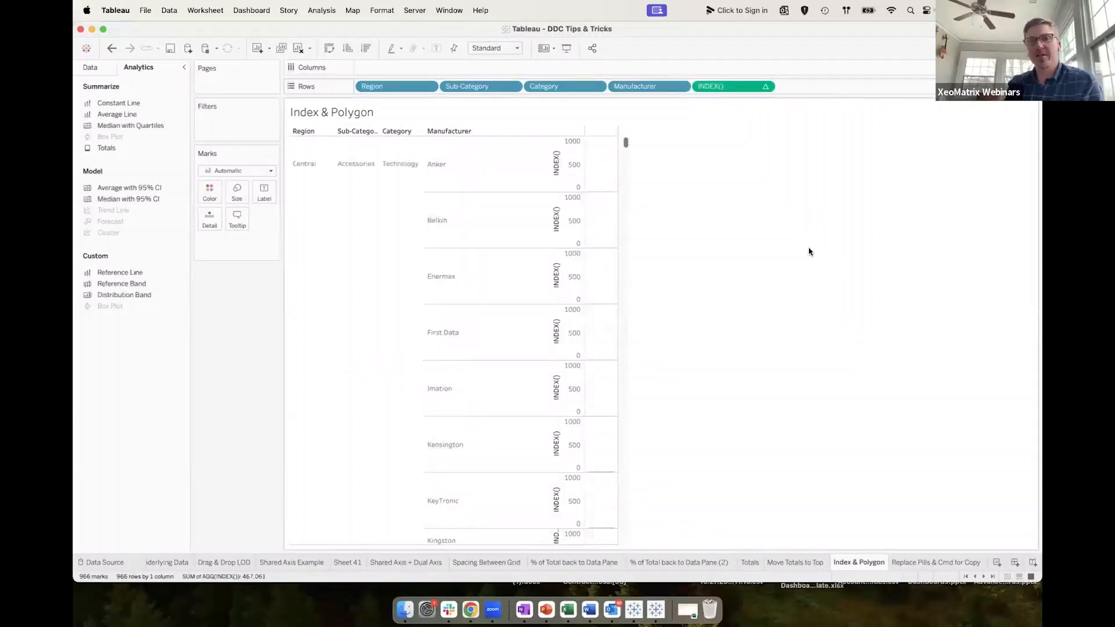
Make the INDEX() calculation discrete and move it ahead of Region on Rows.
{"action": "right_click", "coordinate": [730, 83]}
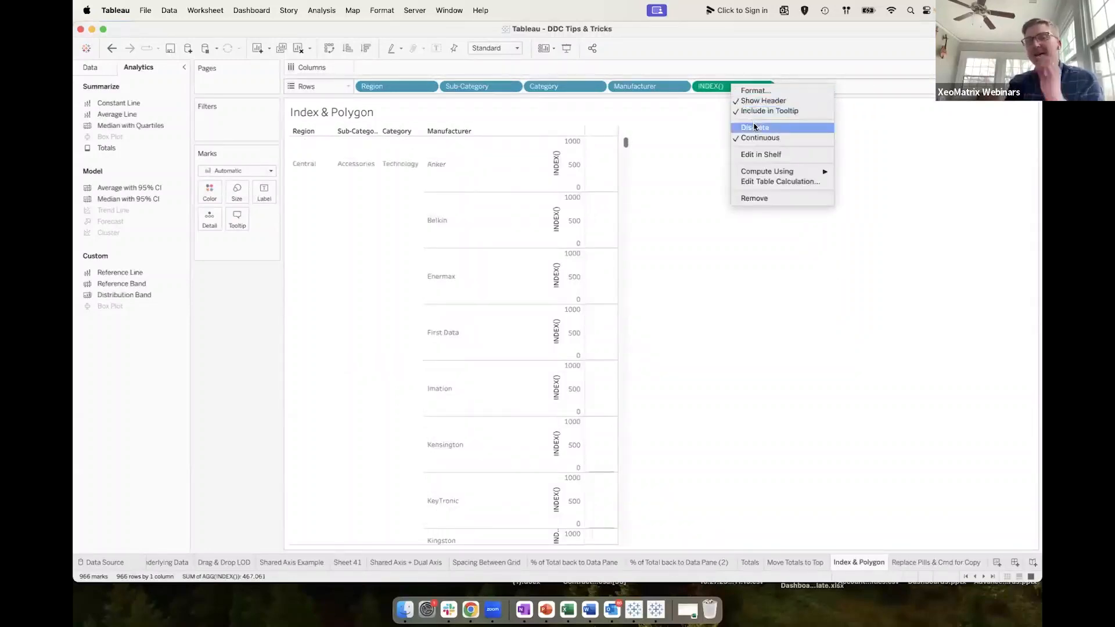
{"action": "left_click", "coordinate": [754, 126]}
{"action": "left_click_drag", "start_coordinate": [713, 82], "coordinate": [370, 86]}
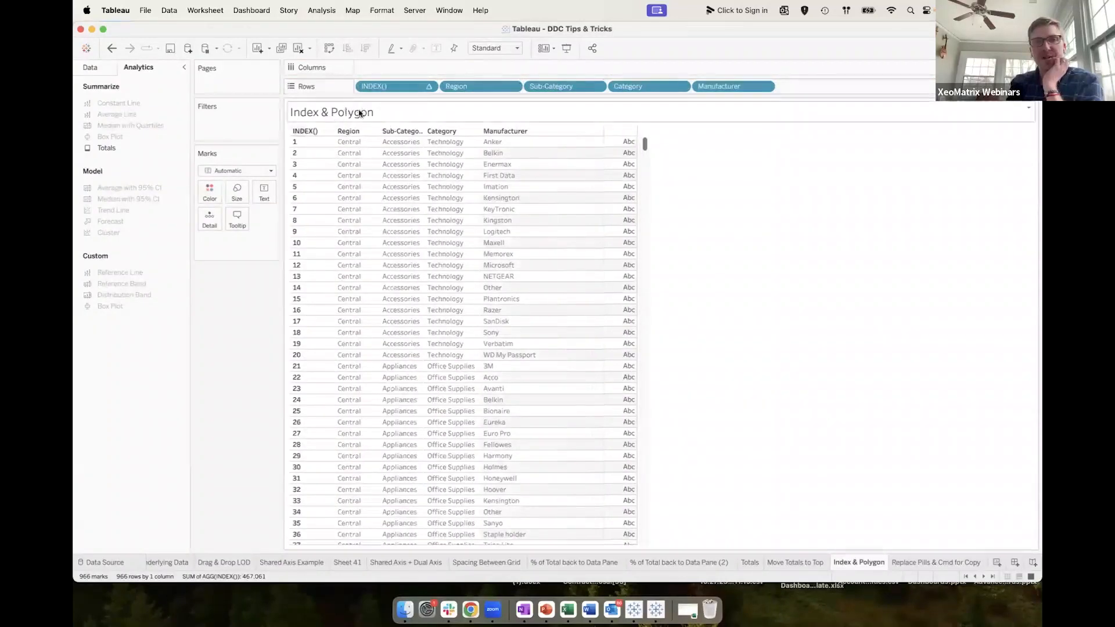
Try hiding the field labels for rows from the INDEX() header, and undo the change.
{"action": "left_click", "coordinate": [429, 86]}
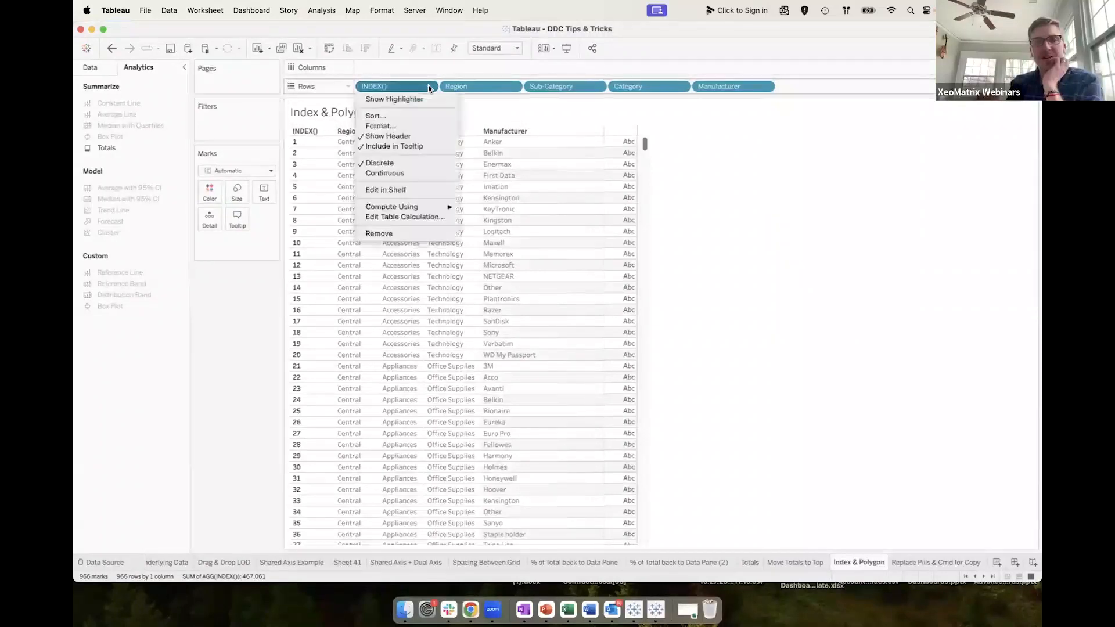
{"action": "left_click", "coordinate": [301, 130]}
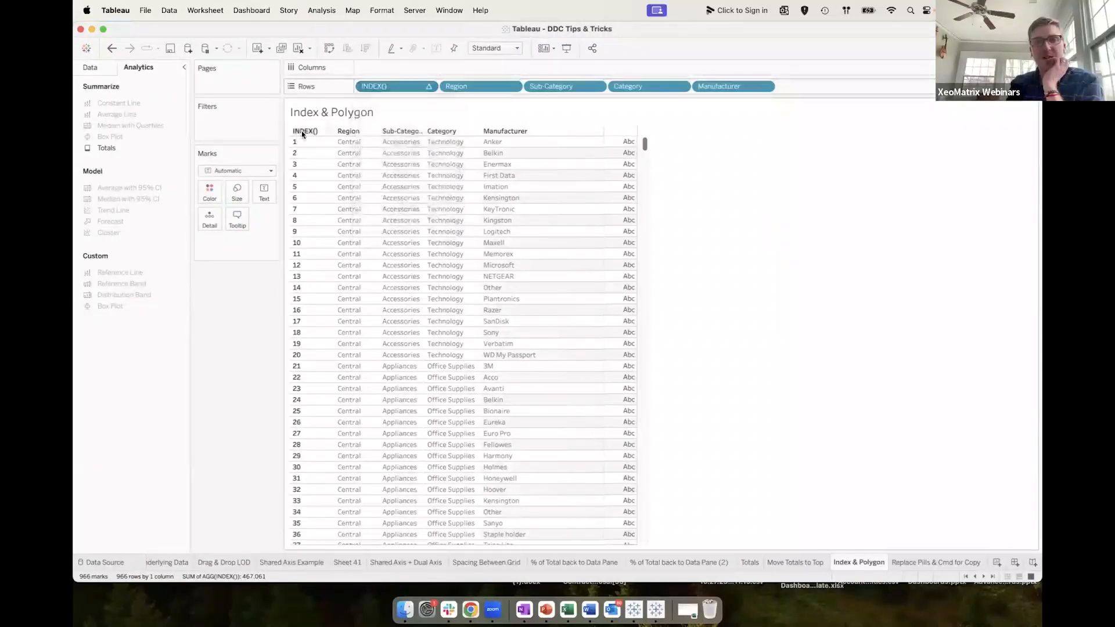
{"action": "right_click", "coordinate": [301, 131]}
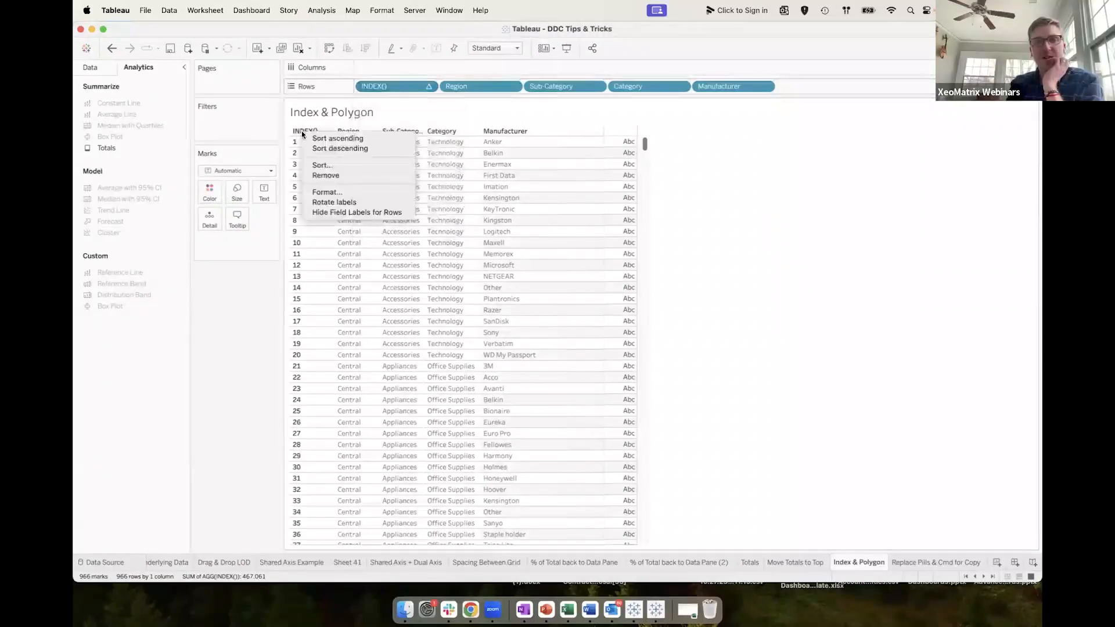
{"action": "left_click", "coordinate": [339, 213]}
{"action": "left_click", "coordinate": [111, 48]}
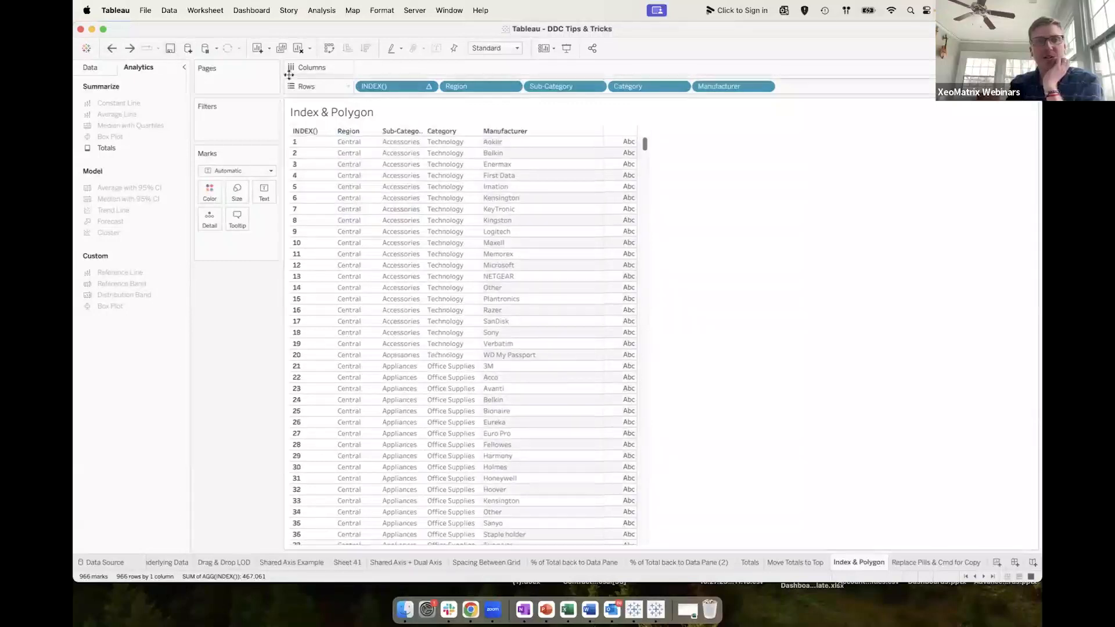
Hide the header of the INDEX() field on Rows so the row numbers no longer display in the table.
{"action": "left_click", "coordinate": [429, 86]}
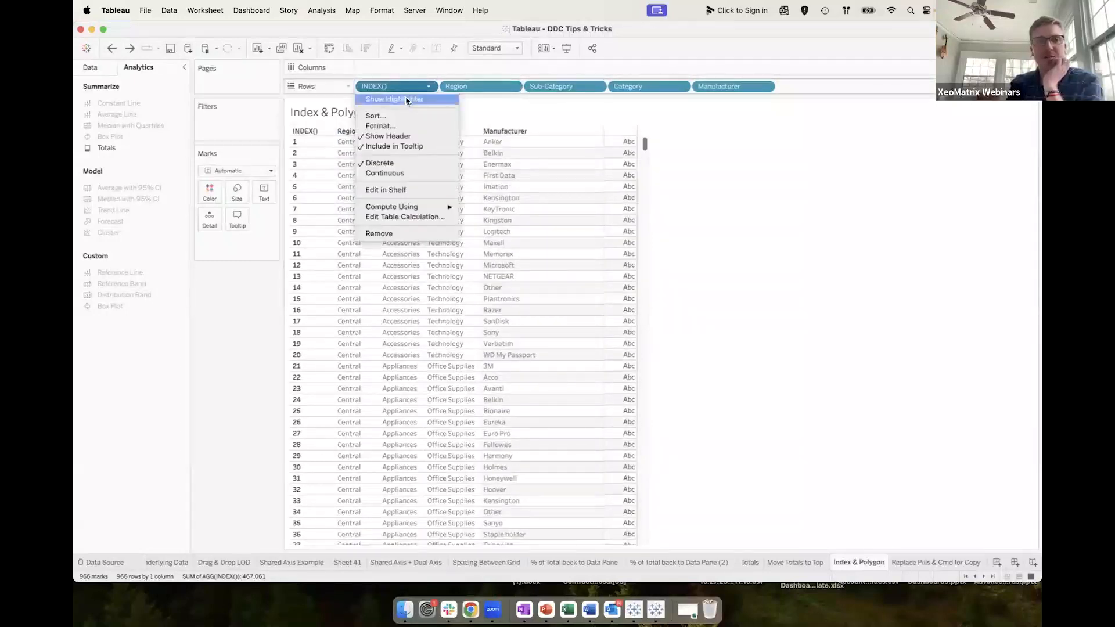
{"action": "left_click", "coordinate": [391, 140]}
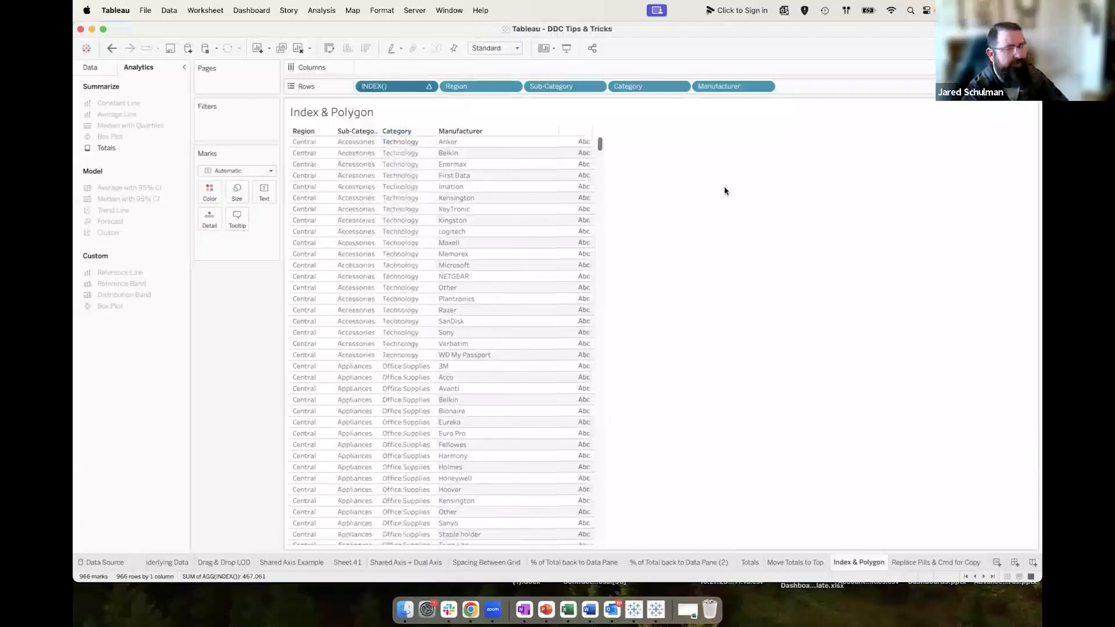
{"action": "left_click", "coordinate": [425, 89]}
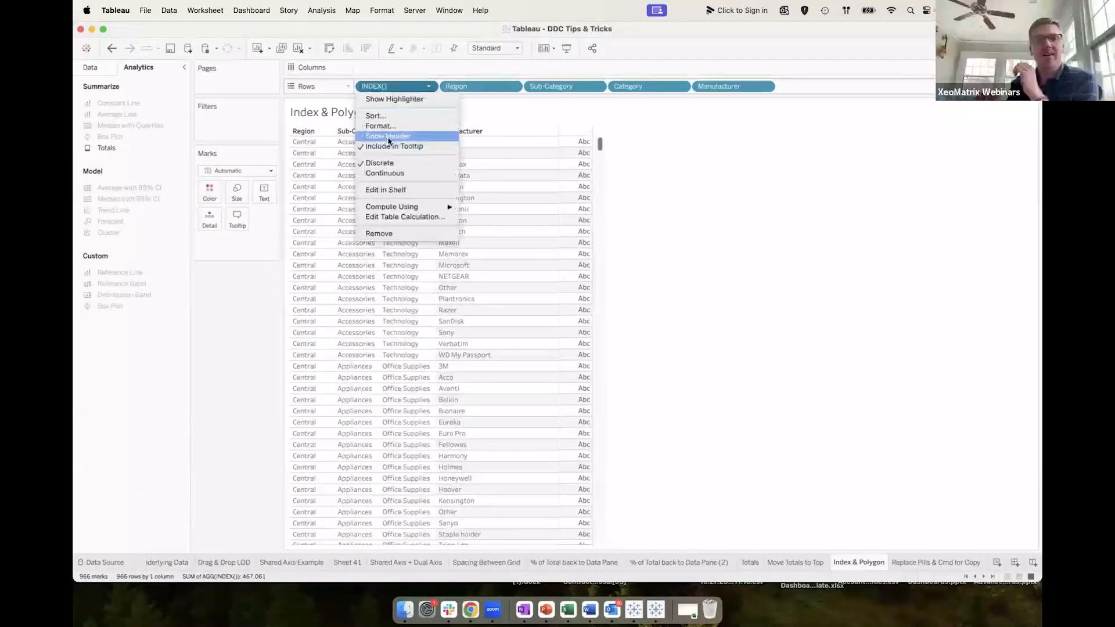
{"action": "left_click", "coordinate": [808, 168]}
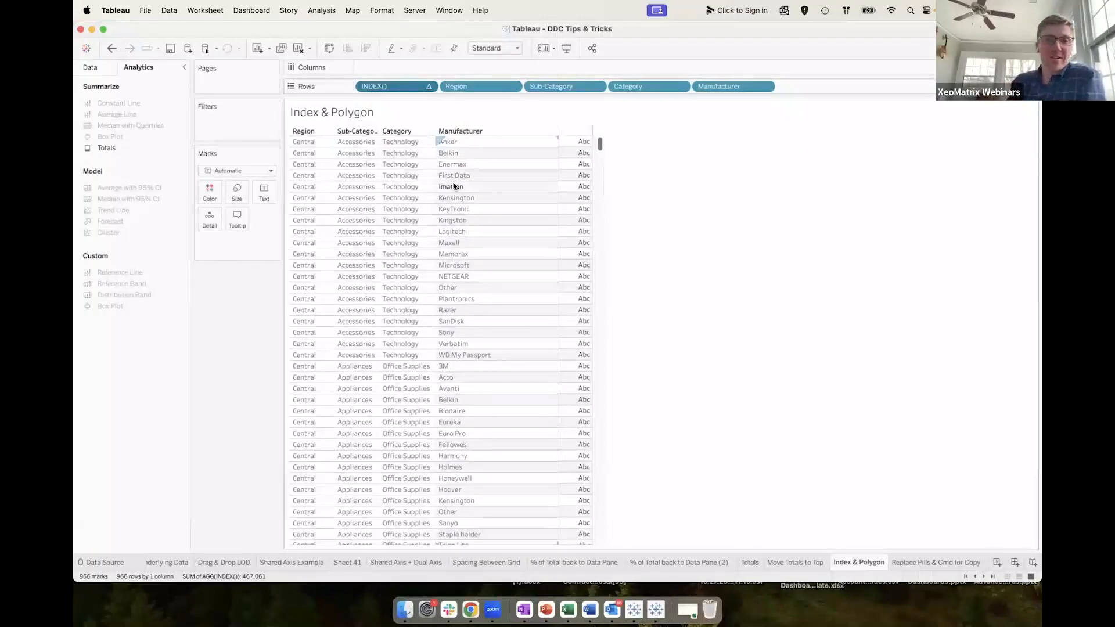
{"action": "scroll", "coordinate": [453, 185], "scroll_direction": "down", "scroll_amount": 2}
{"action": "scroll", "coordinate": [453, 186], "scroll_direction": "up", "scroll_amount": 2}
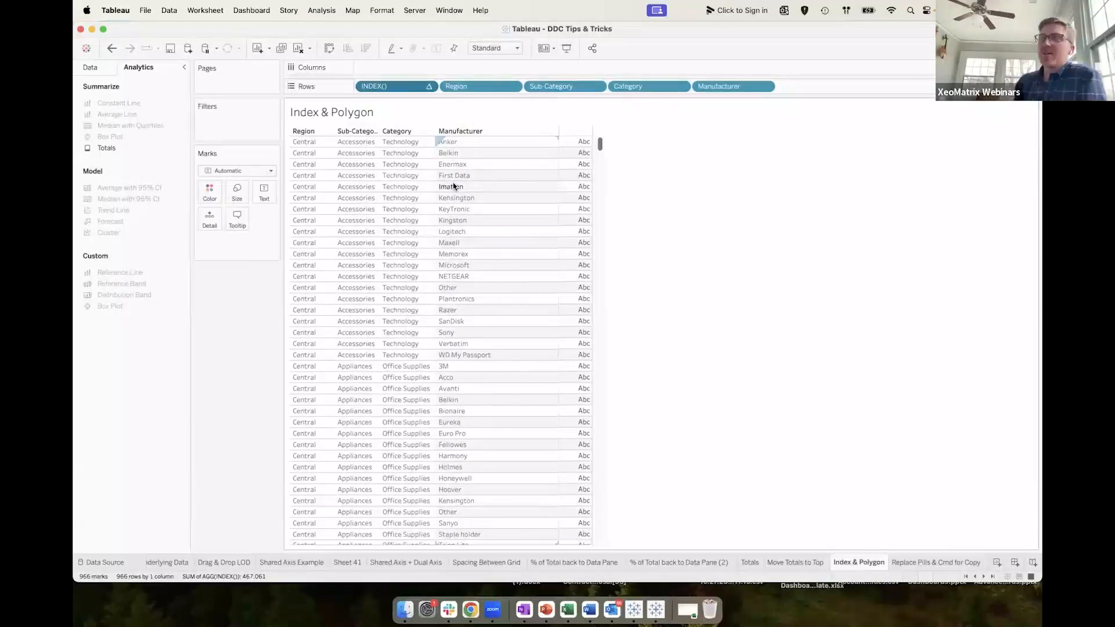
Place Sales in the table as text values in place of the Abc placeholders, and remove it from Marks again.
{"action": "mouse_move", "coordinate": [582, 206]}
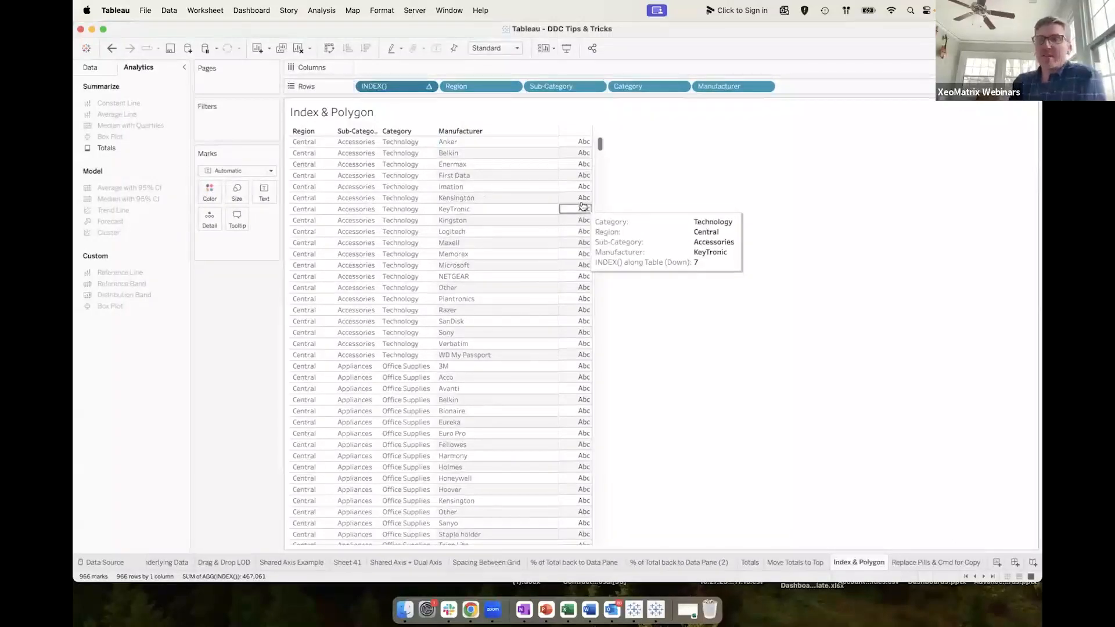
{"action": "left_click", "coordinate": [105, 69]}
{"action": "mouse_move", "coordinate": [584, 200]}
{"action": "left_click_drag", "start_coordinate": [115, 416], "coordinate": [576, 355]}
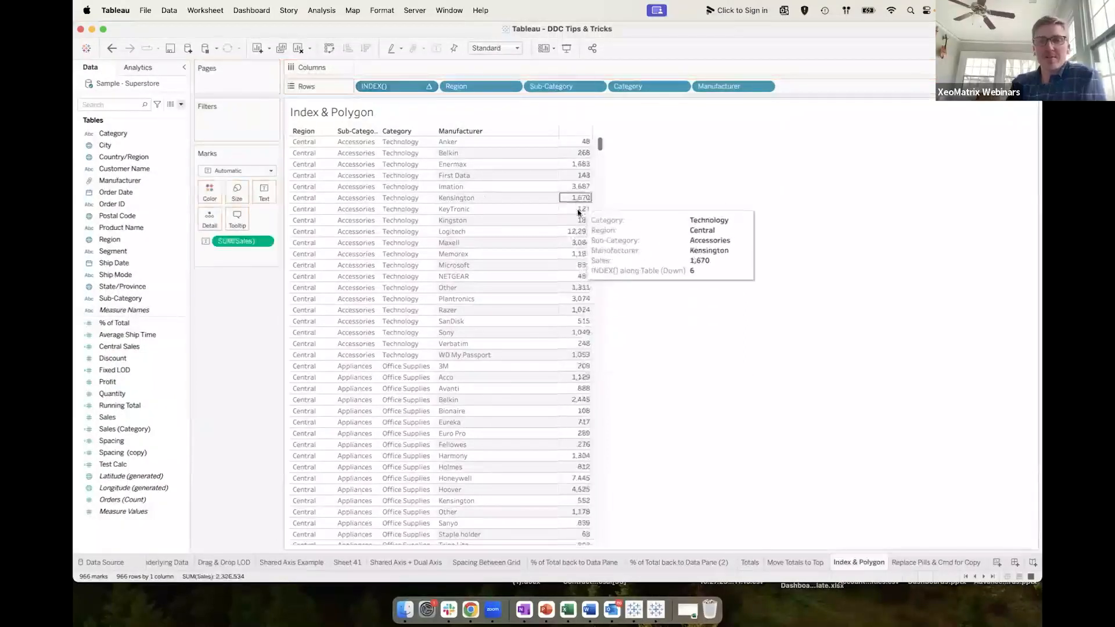
{"action": "left_click_drag", "start_coordinate": [245, 242], "coordinate": [137, 242]}
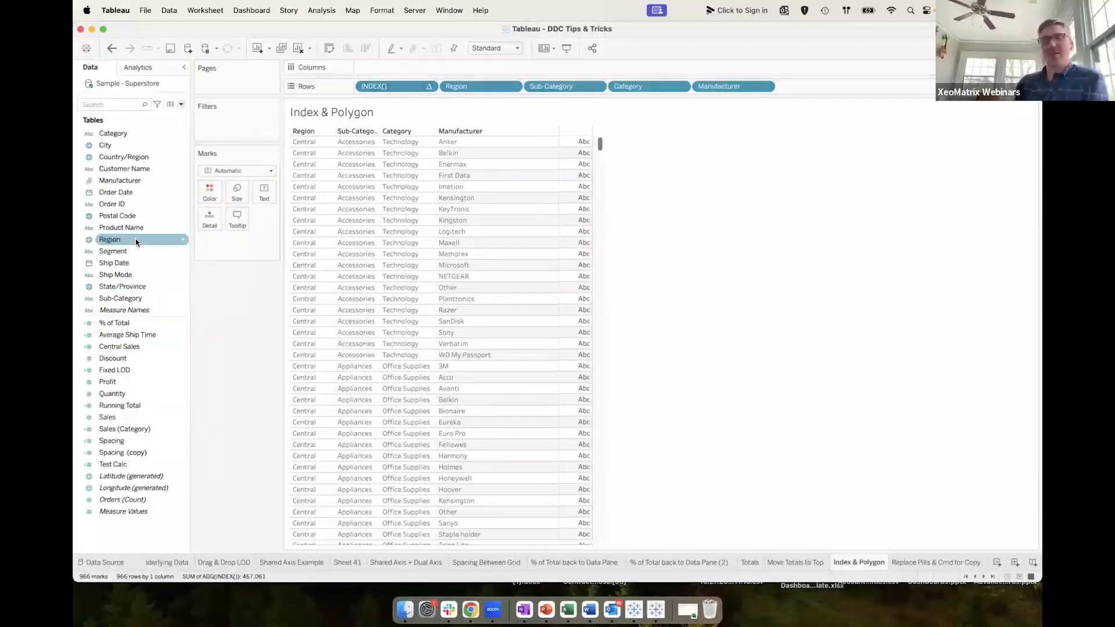
Change the mark type to Polygon to clear the Abc placeholders from the table.
{"action": "mouse_move", "coordinate": [571, 213]}
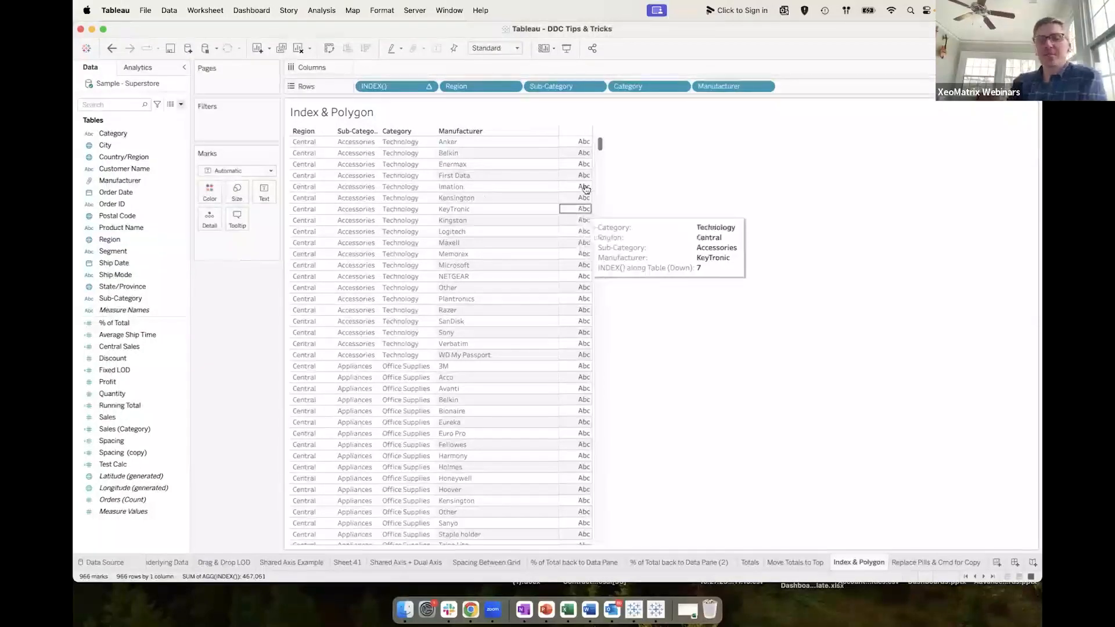
{"action": "mouse_move", "coordinate": [581, 181]}
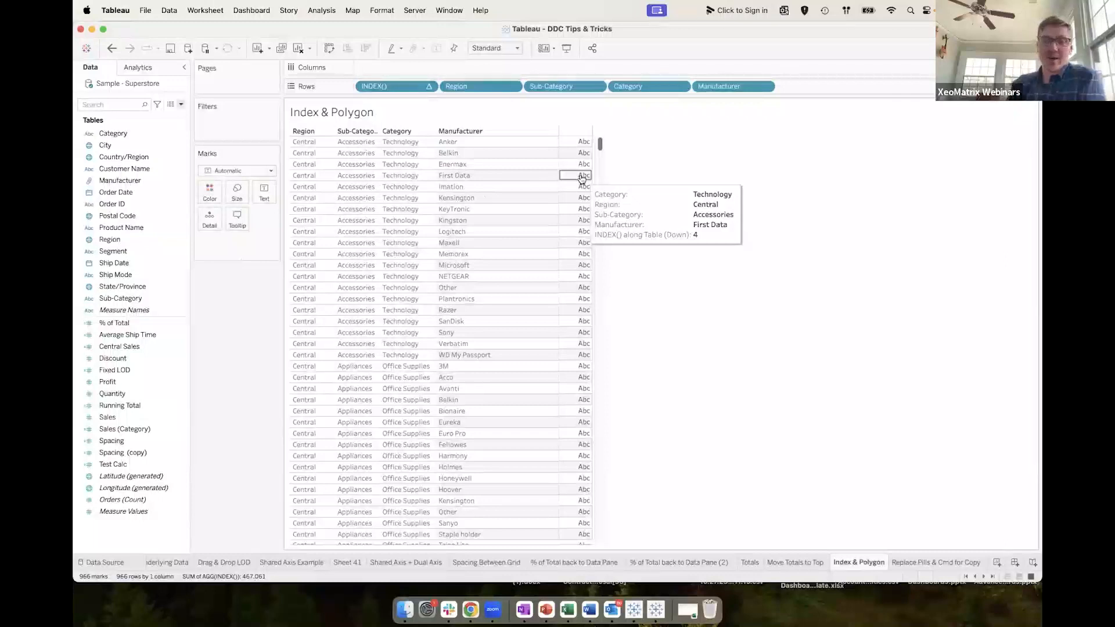
{"action": "left_click", "coordinate": [270, 171]}
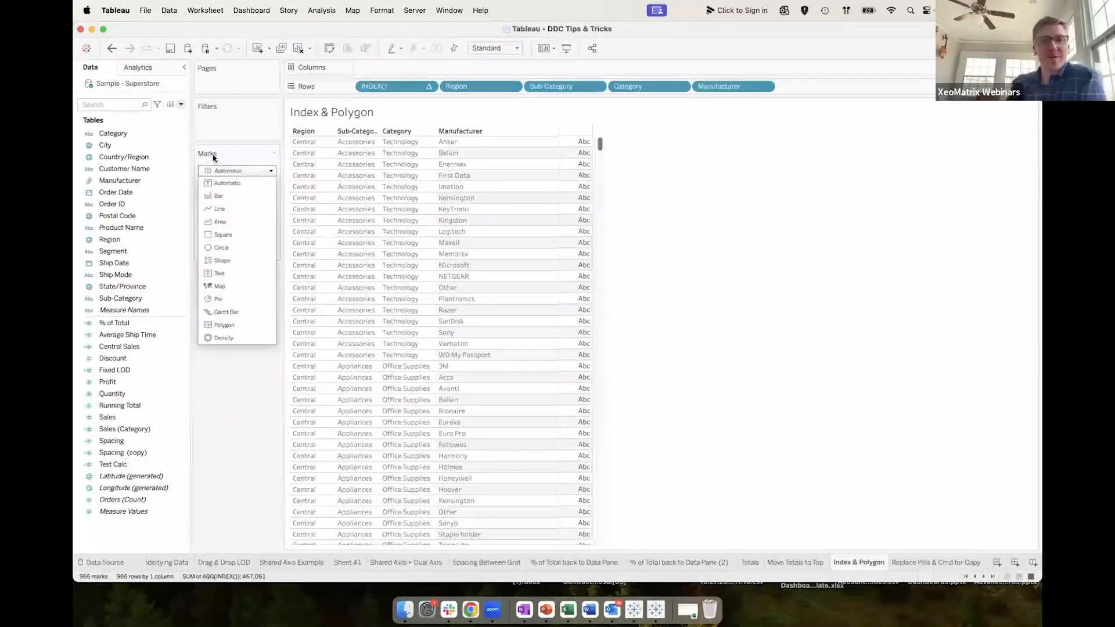
{"action": "left_click", "coordinate": [232, 327]}
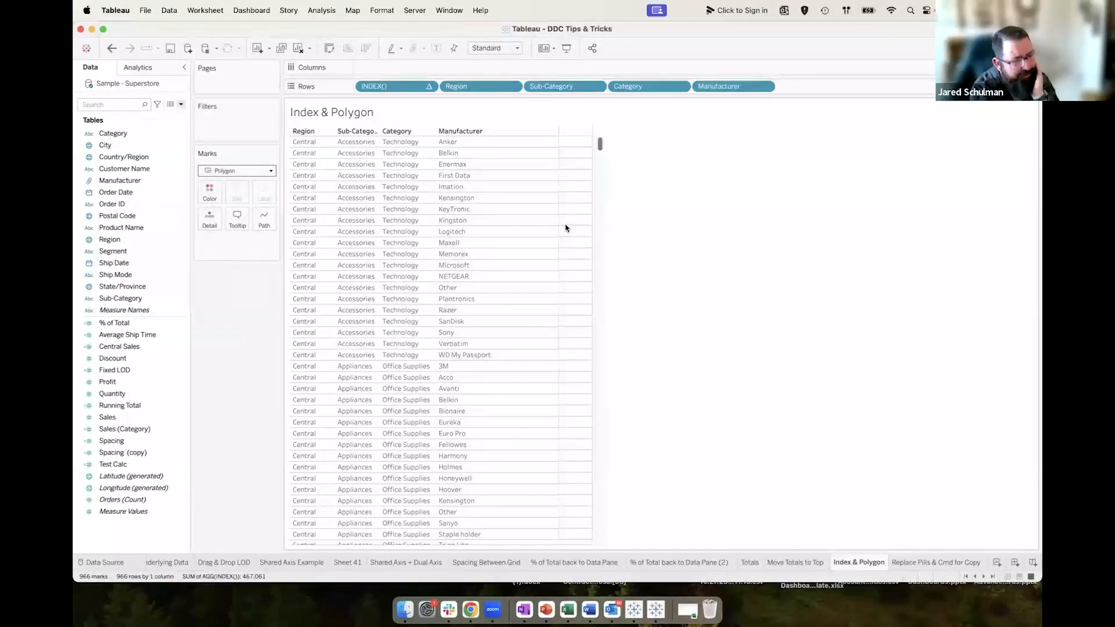
In the sheet's border formatting, try None for the pane row divider, undo it, and set the pane column divider to None.
{"action": "right_click", "coordinate": [501, 196]}
{"action": "left_click", "coordinate": [529, 256]}
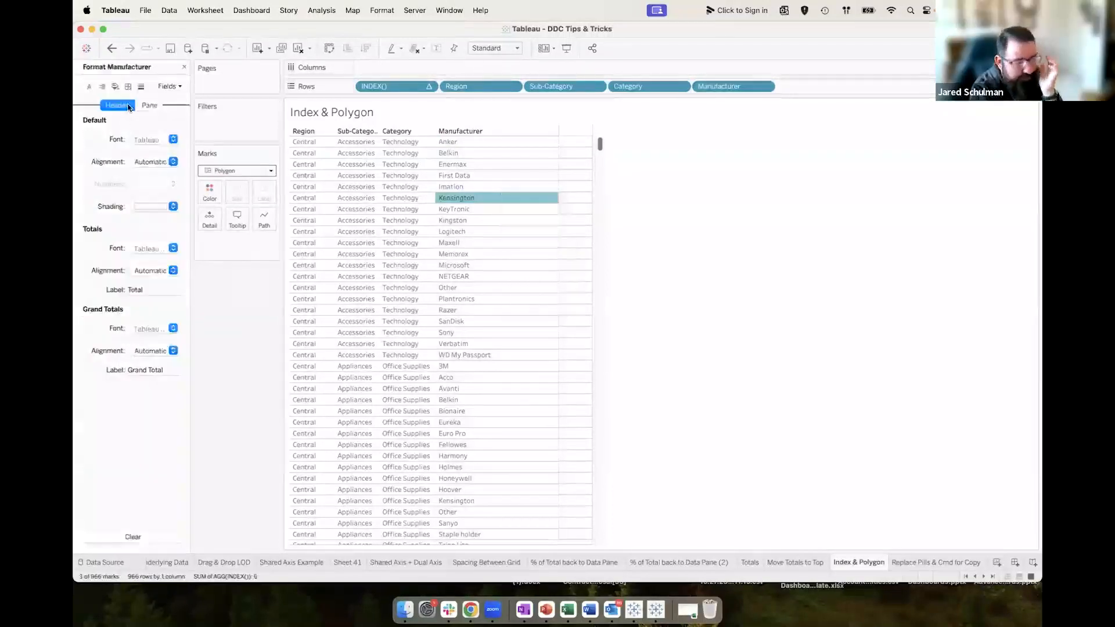
{"action": "left_click", "coordinate": [129, 86]}
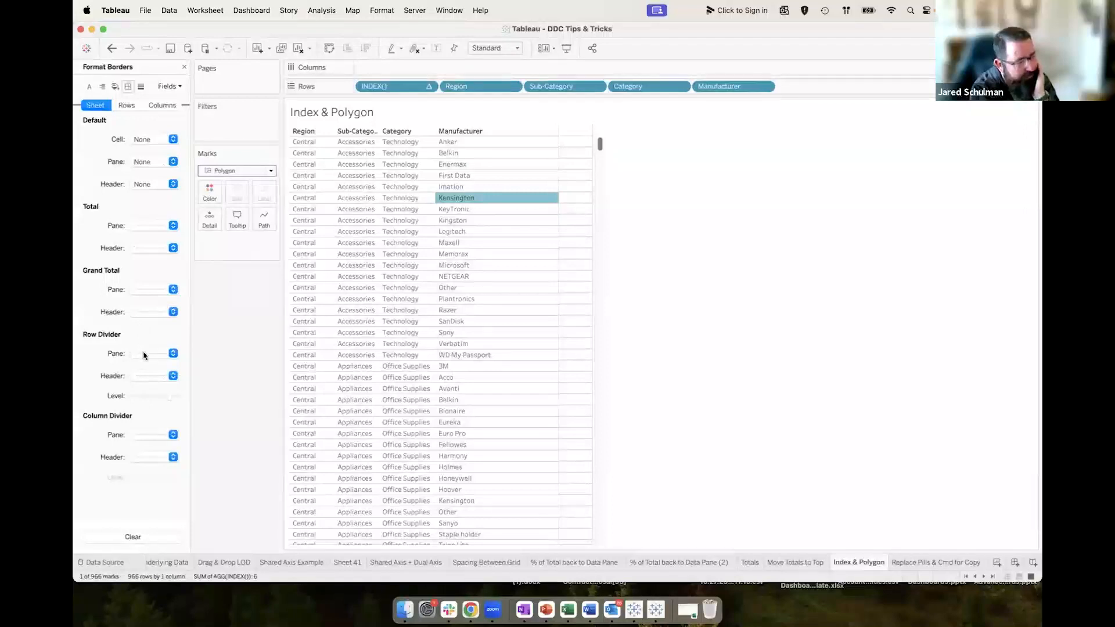
{"action": "left_click", "coordinate": [144, 353]}
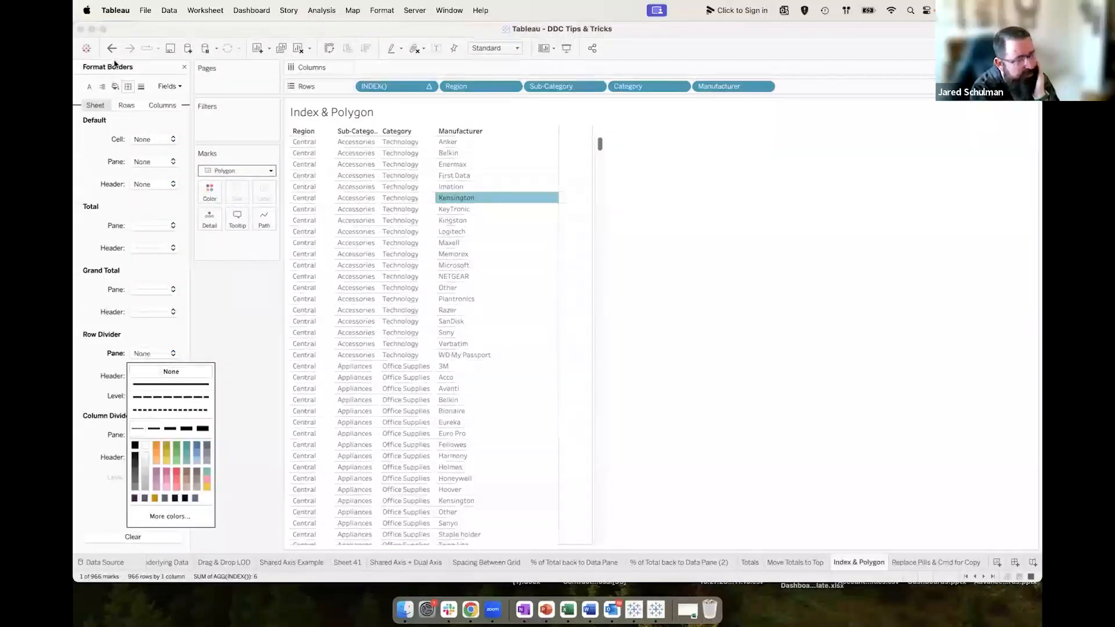
{"action": "left_click", "coordinate": [156, 372]}
{"action": "left_click", "coordinate": [146, 434]}
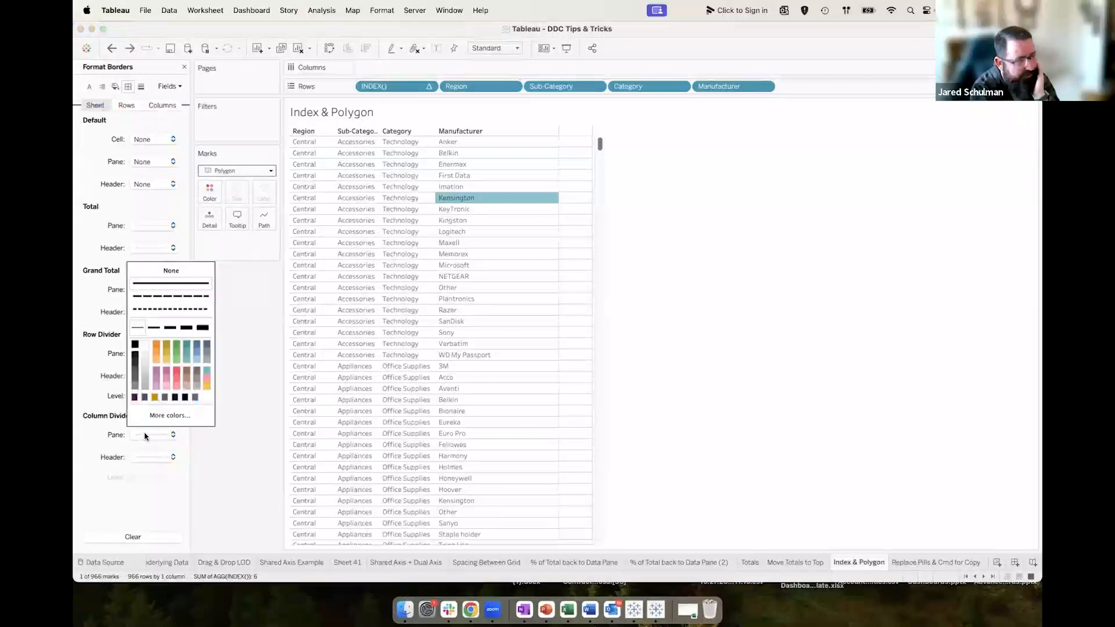
{"action": "left_click", "coordinate": [172, 270]}
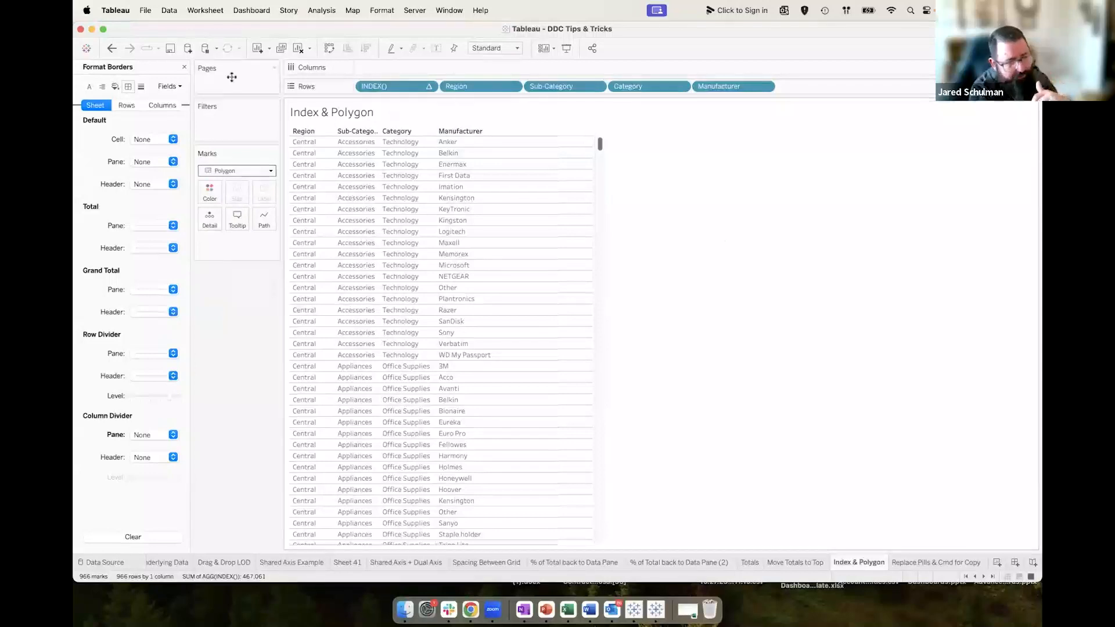
{"action": "left_click", "coordinate": [184, 68]}
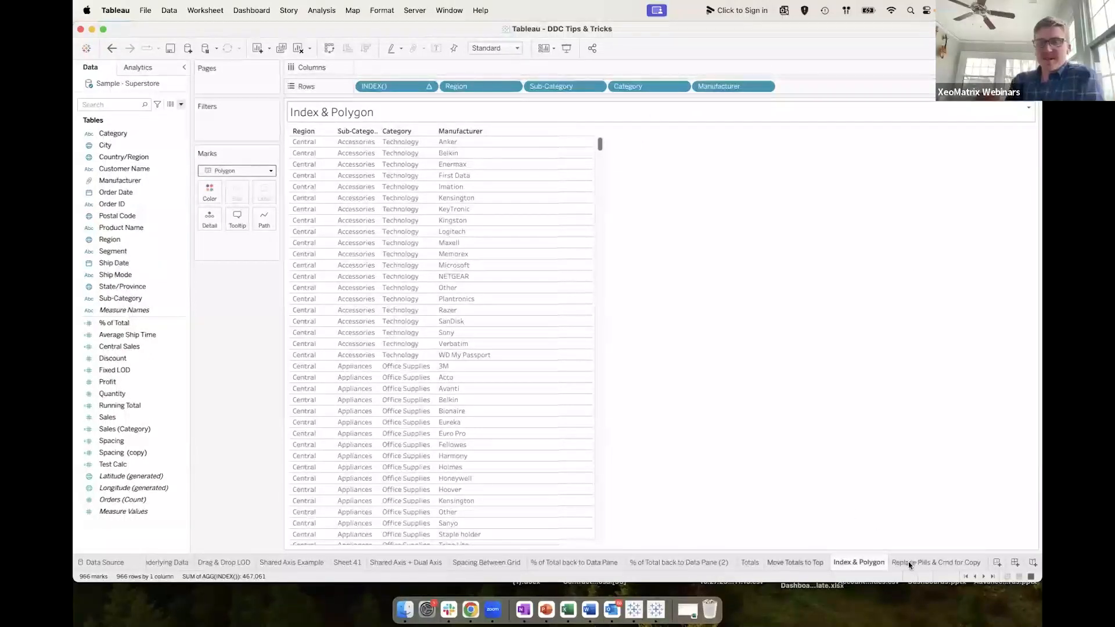
Switch to the Replace Pills & Cmd for Copy sheet.
{"action": "mouse_move", "coordinate": [908, 564]}
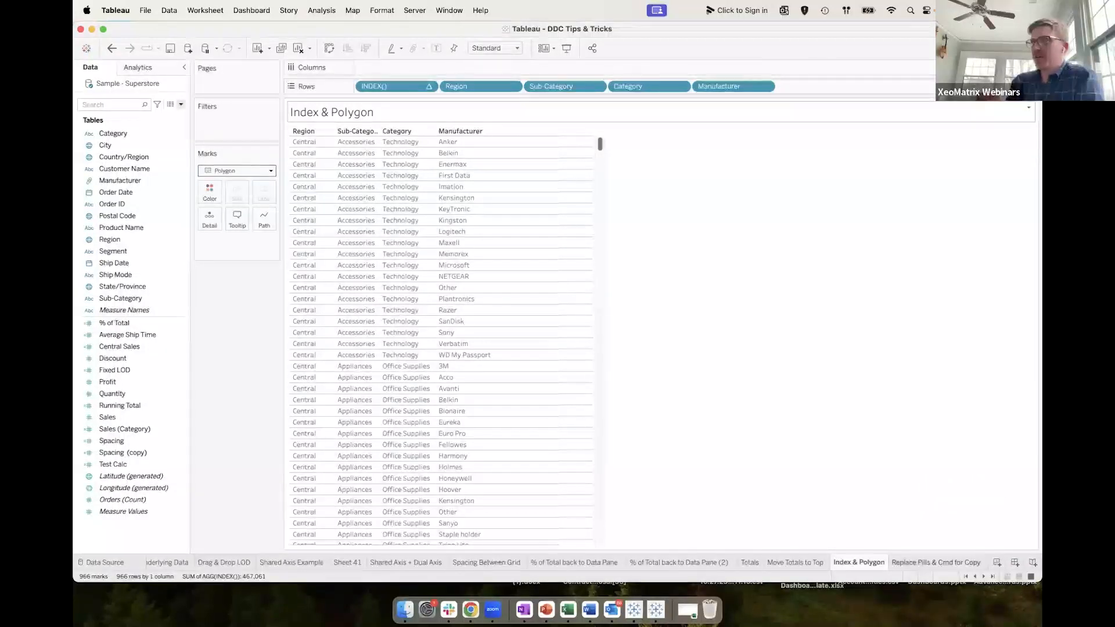
{"action": "left_click", "coordinate": [910, 562]}
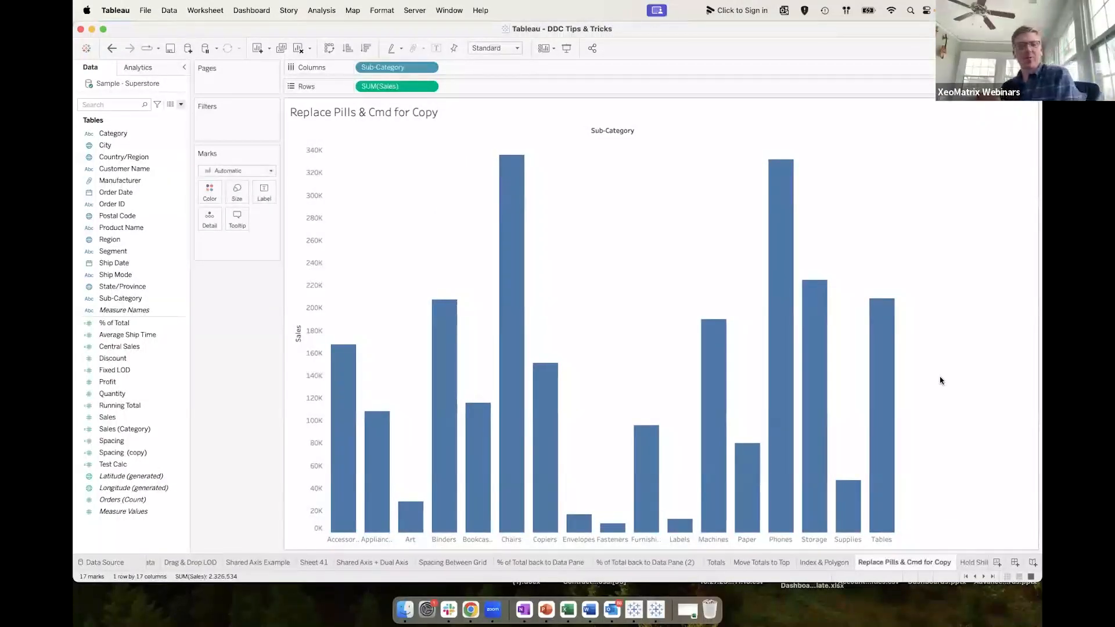
{"action": "scroll", "coordinate": [873, 562], "scroll_direction": "right", "scroll_amount": 5}
{"action": "scroll", "coordinate": [874, 562], "scroll_direction": "left", "scroll_amount": 5}
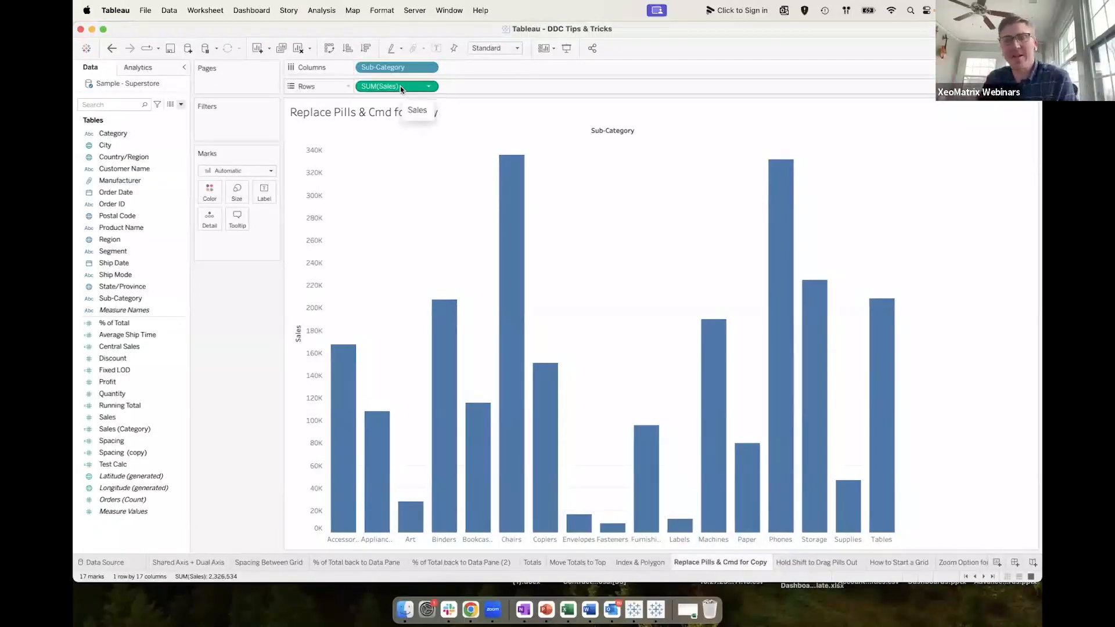
Add Profit to Rows beside SUM(Sales), remove SUM(Sales), and undo both changes.
{"action": "left_click", "coordinate": [87, 433]}
{"action": "left_click", "coordinate": [123, 382]}
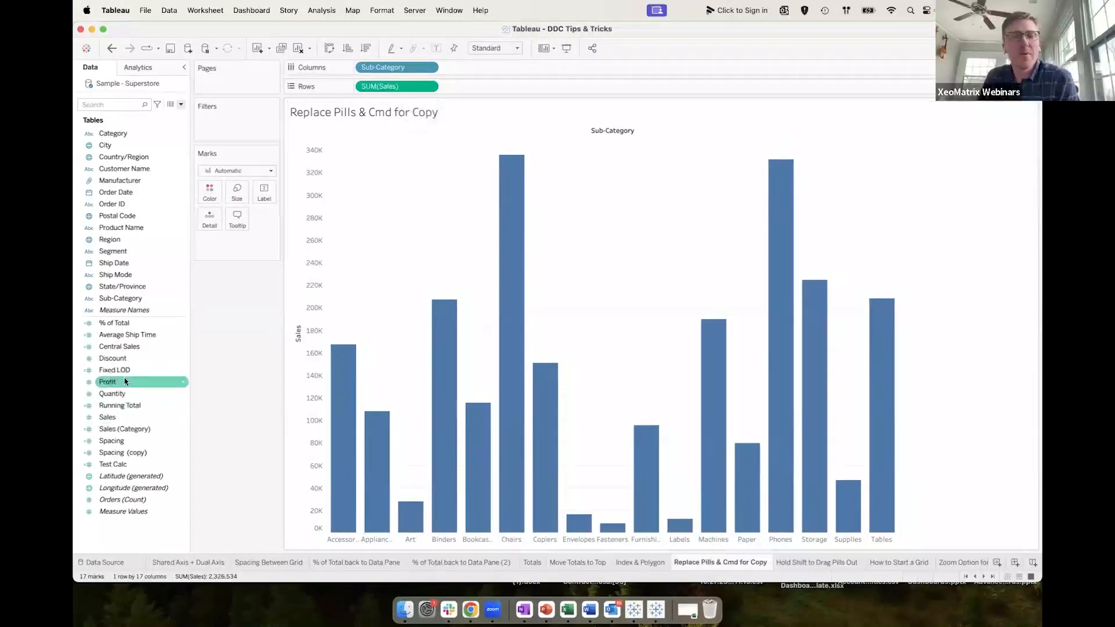
{"action": "left_click_drag", "start_coordinate": [124, 381], "coordinate": [489, 87]}
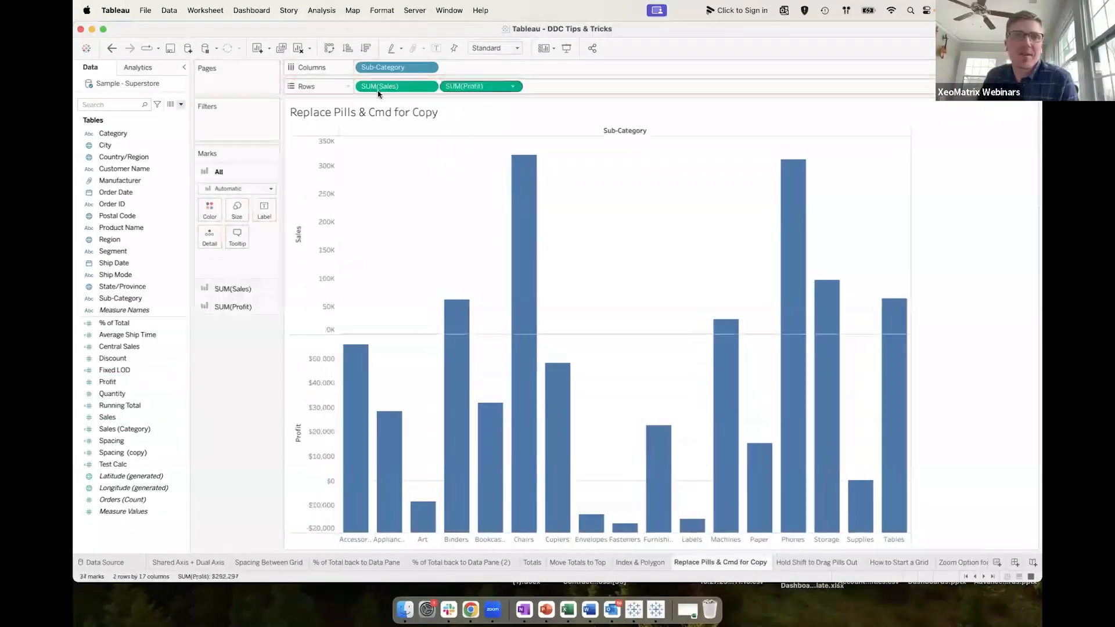
{"action": "left_click_drag", "start_coordinate": [373, 87], "coordinate": [114, 52]}
{"action": "left_click", "coordinate": [113, 51]}
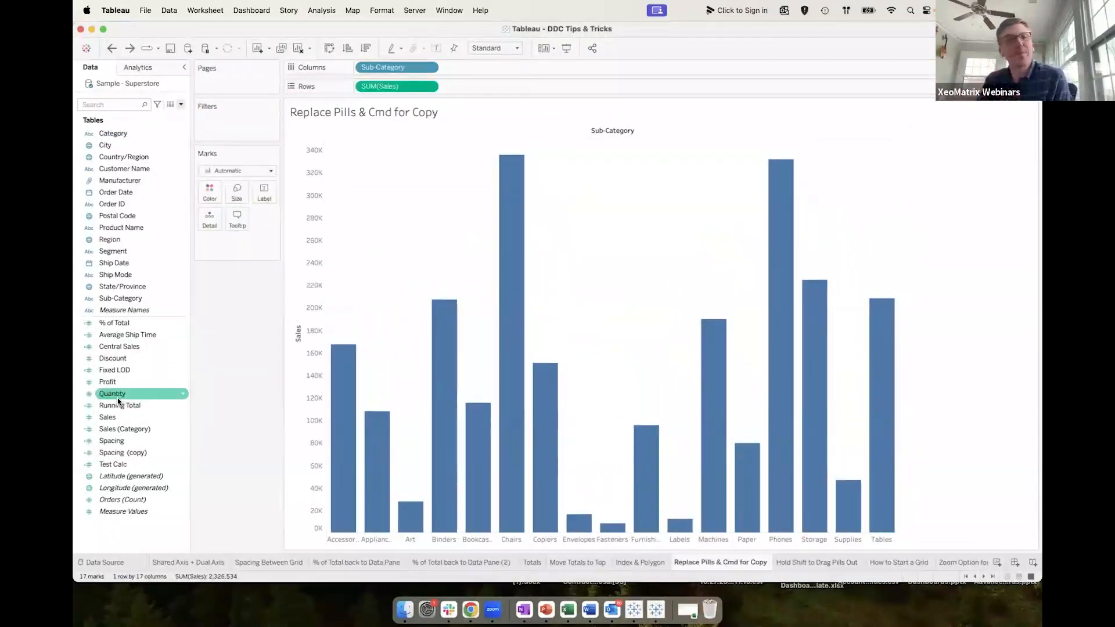
Replace SUM(Sales) on Rows with Profit and copy the SUM(Profit) pill onto Color.
{"action": "left_click_drag", "start_coordinate": [117, 383], "coordinate": [383, 86]}
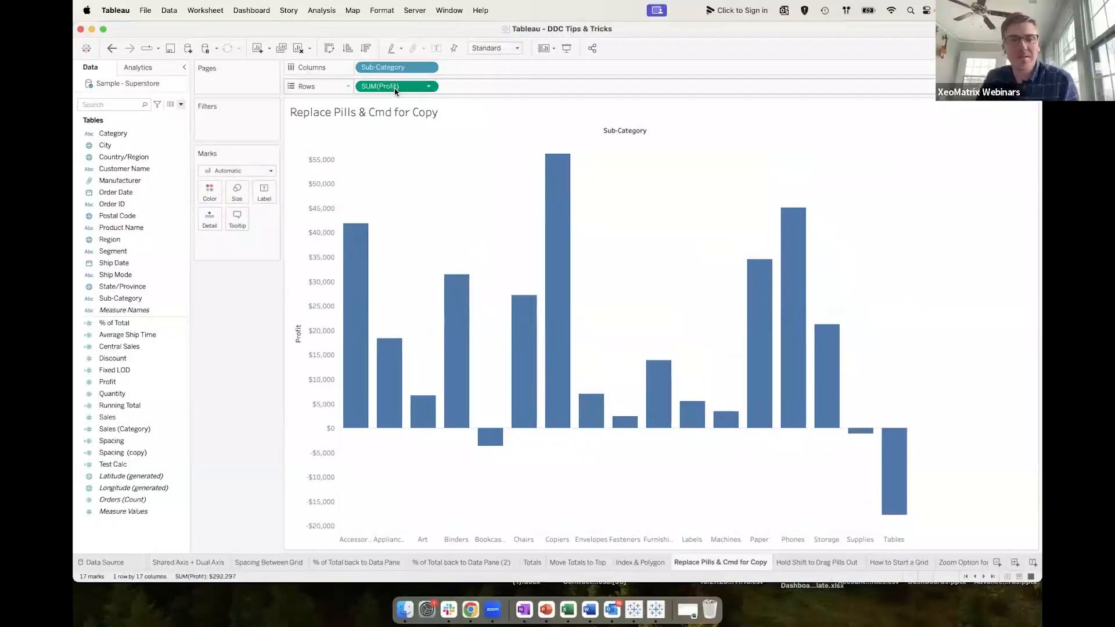
{"action": "left_click_drag", "start_coordinate": [395, 88], "coordinate": [210, 194]}
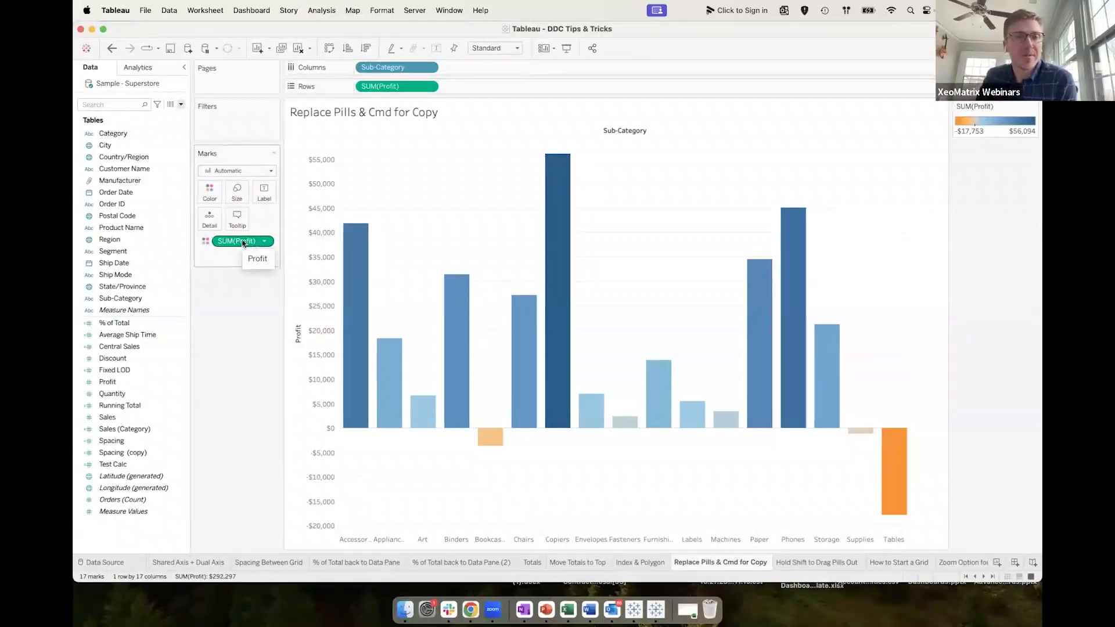
{"action": "left_click_drag", "start_coordinate": [243, 240], "coordinate": [243, 126]}
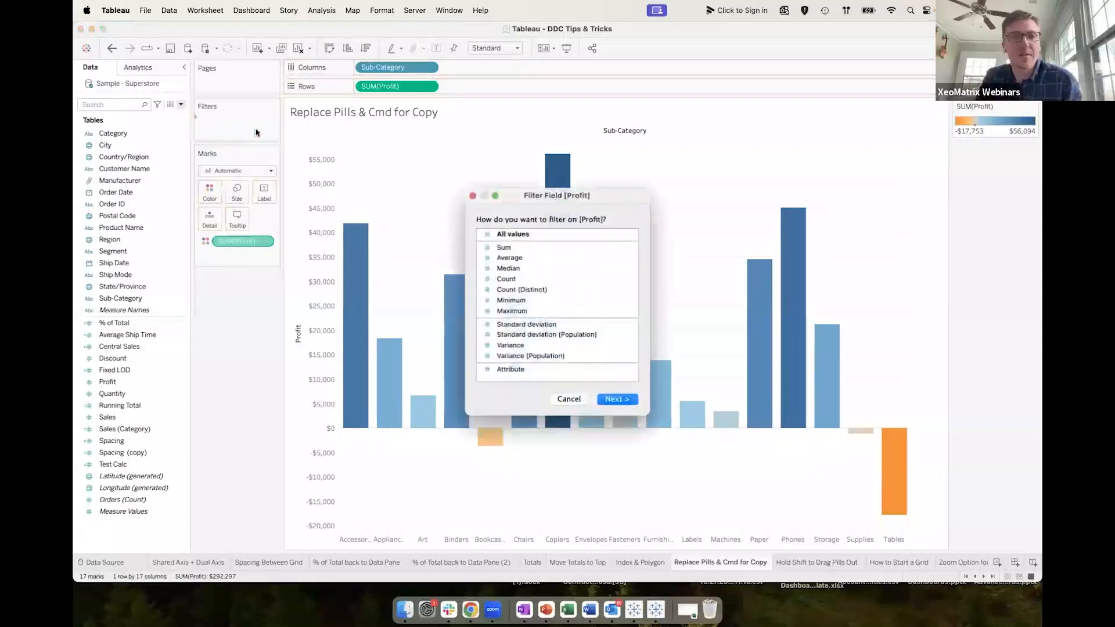
{"action": "key", "text": "Return"}
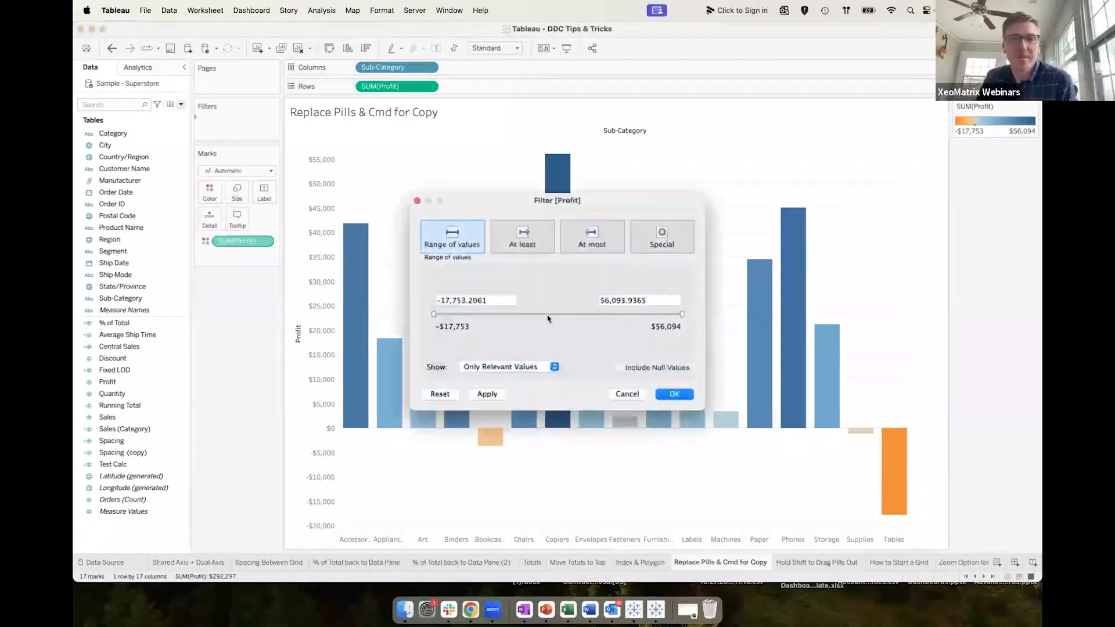
{"action": "left_click", "coordinate": [626, 395]}
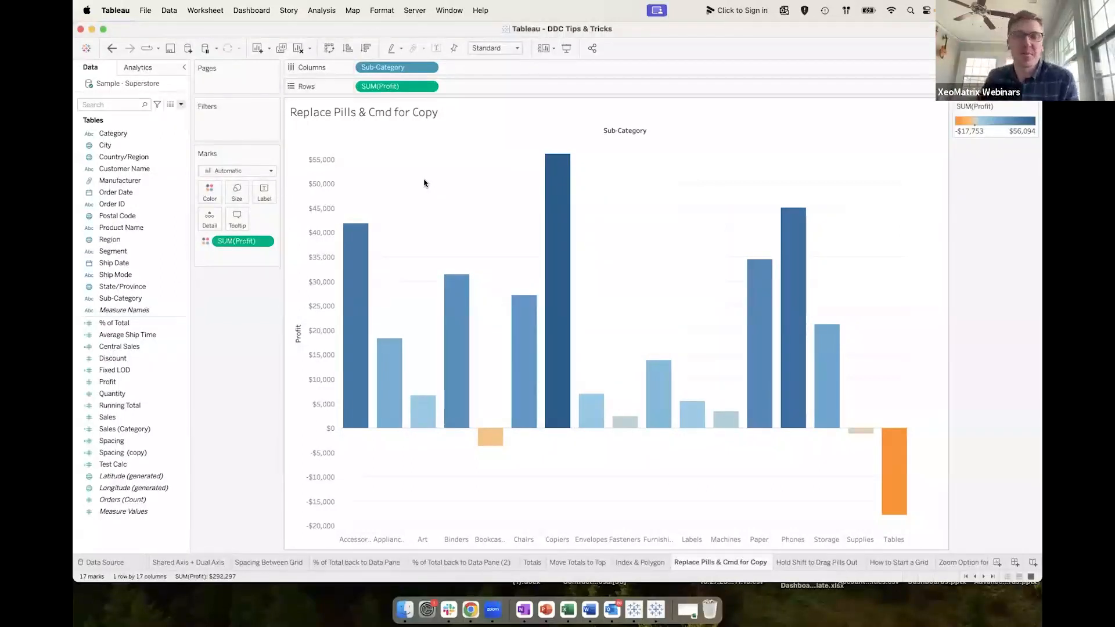
{"action": "left_click", "coordinate": [802, 562]}
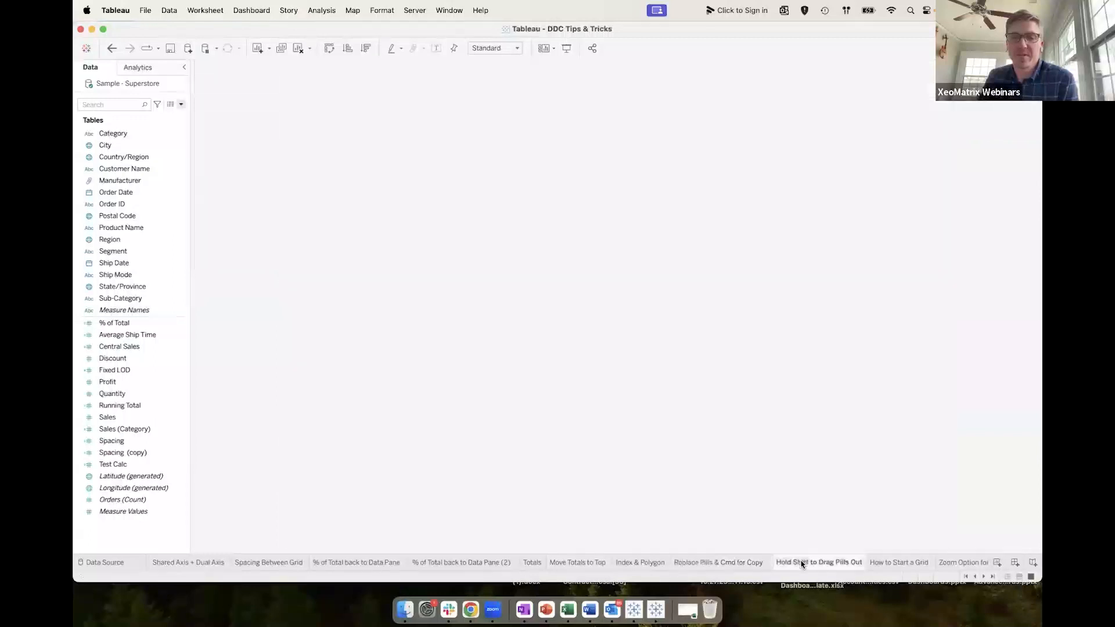
{"action": "left_click", "coordinate": [753, 562]}
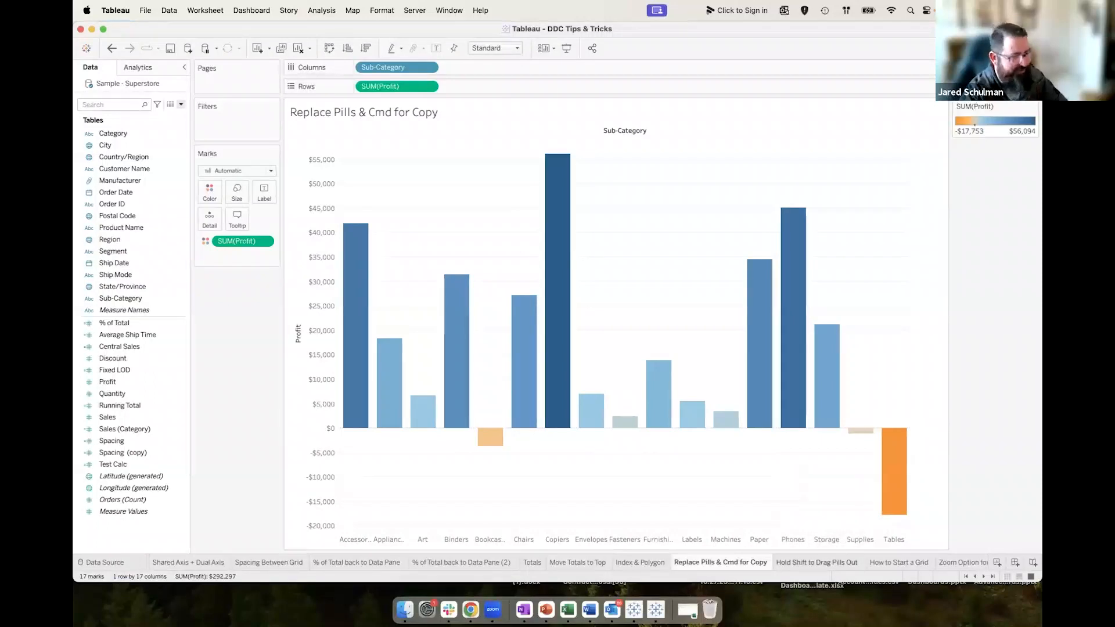
Switch to the Hold Shift to Drag Pills Out sheet and add Running Total as the last measure in Measure Values.
{"action": "mouse_move", "coordinate": [569, 283]}
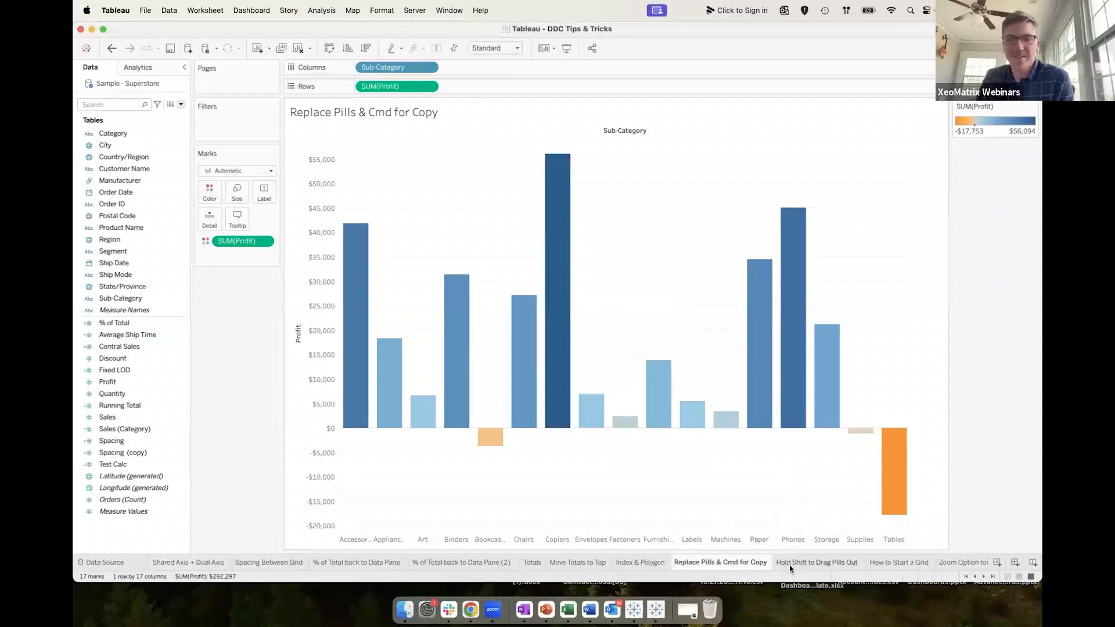
{"action": "left_click", "coordinate": [818, 562]}
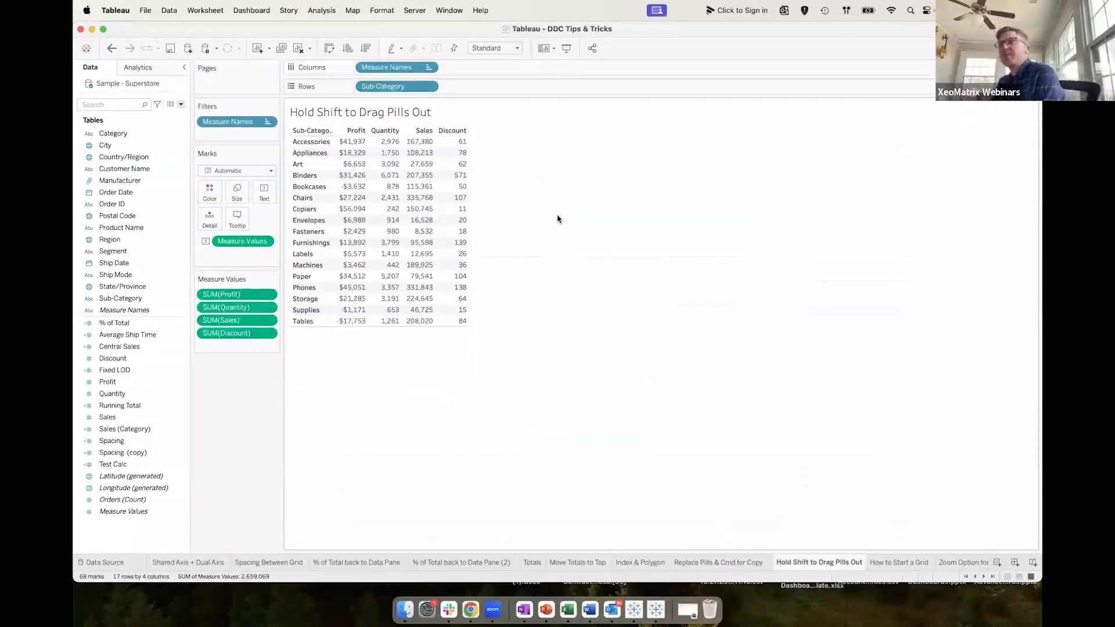
{"action": "left_click", "coordinate": [137, 382]}
{"action": "left_click_drag", "start_coordinate": [133, 406], "coordinate": [236, 343]}
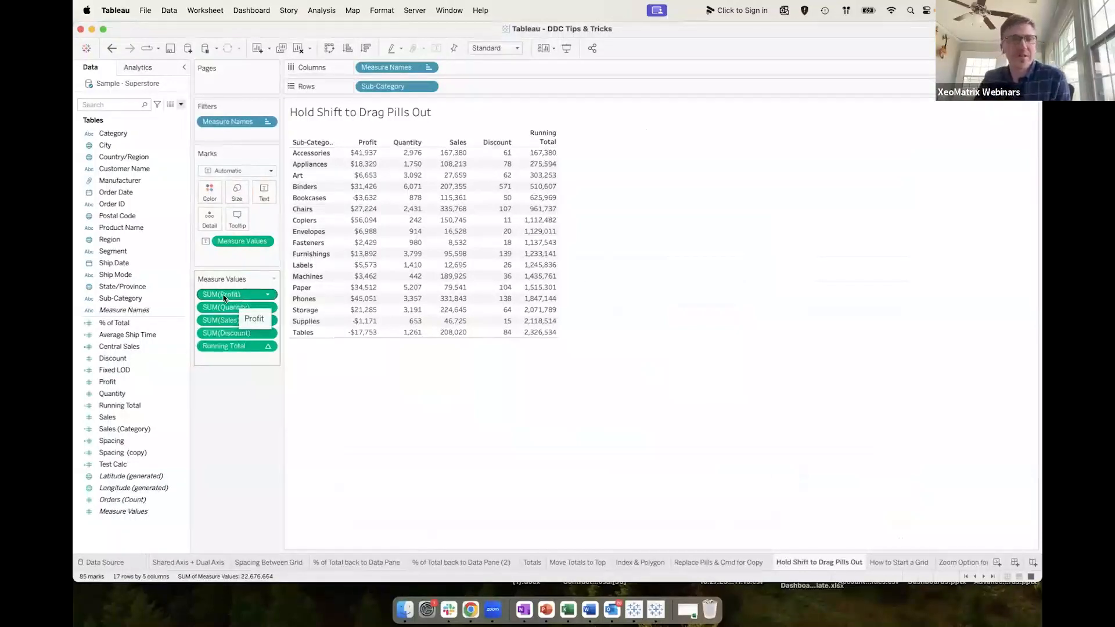
Remove the Profit, Quantity and Sales pills from Measure Values one at a time, and undo the removals.
{"action": "left_click_drag", "start_coordinate": [236, 295], "coordinate": [133, 294]}
{"action": "left_click_drag", "start_coordinate": [229, 297], "coordinate": [119, 282]}
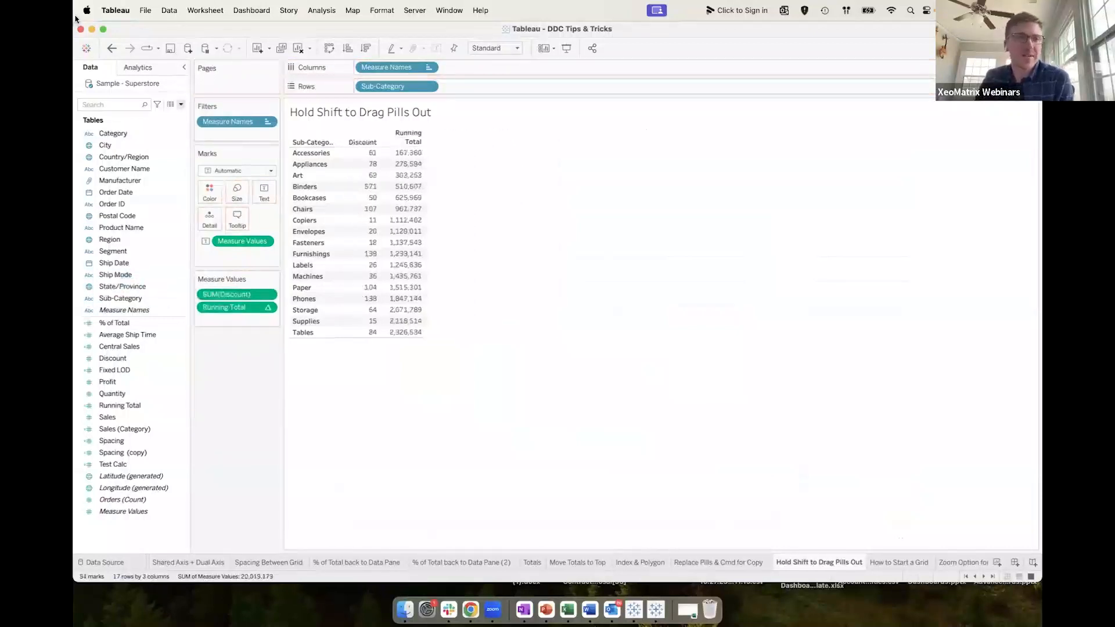
{"action": "left_click", "coordinate": [113, 49]}
{"action": "left_click", "coordinate": [113, 48]}
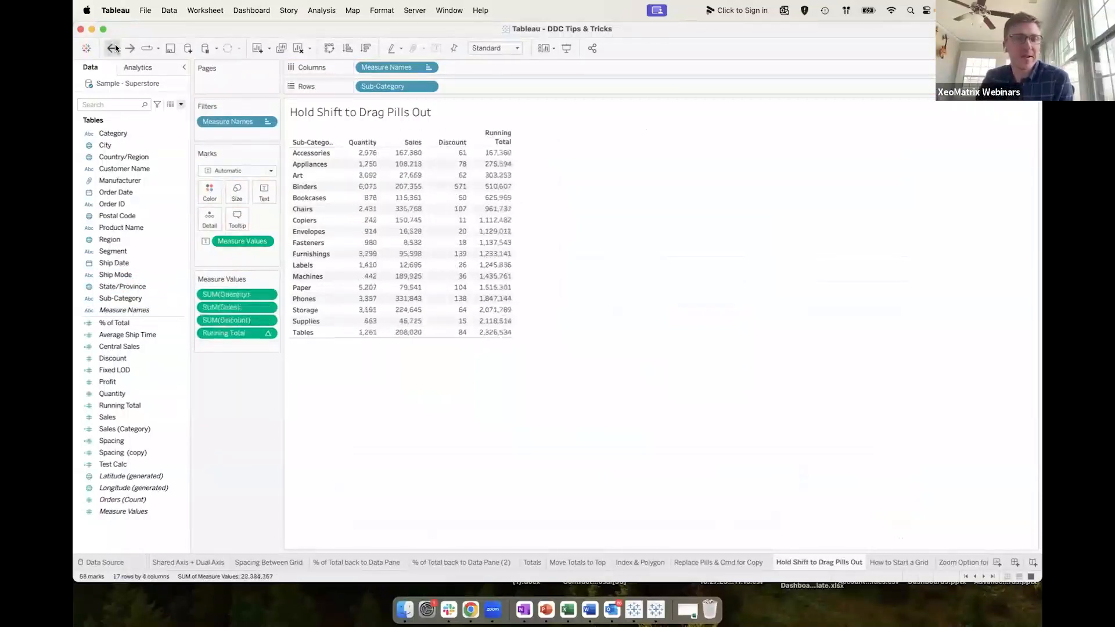
{"action": "left_click", "coordinate": [113, 48]}
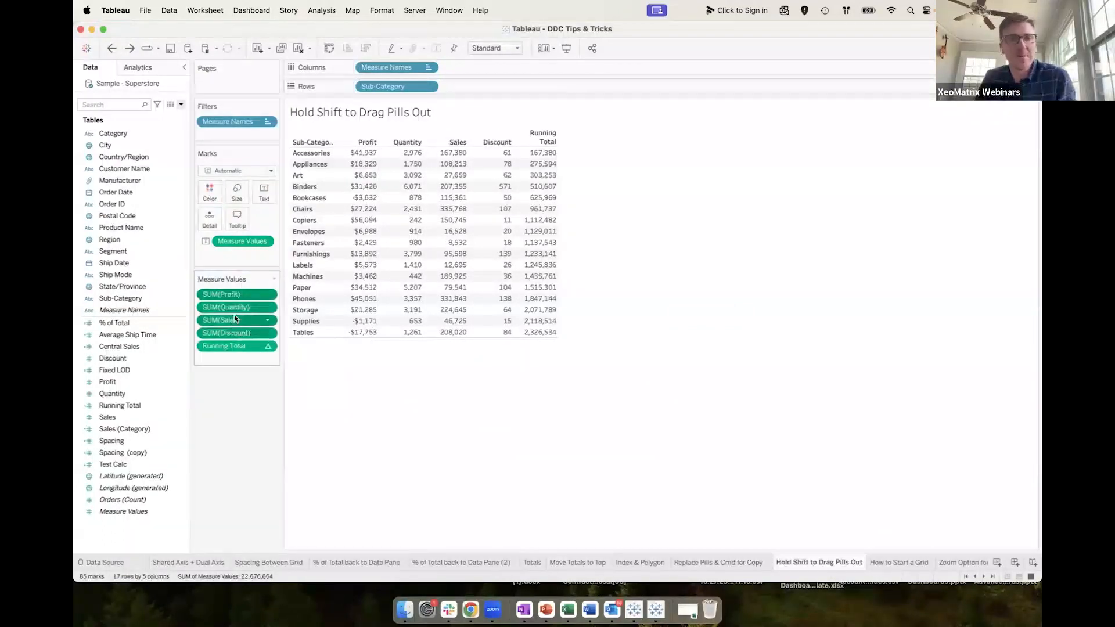
Remove the Profit, Quantity, Sales and Discount pills from Measure Values together, and undo the removal.
{"action": "left_click_drag", "start_coordinate": [235, 319], "coordinate": [117, 252]}
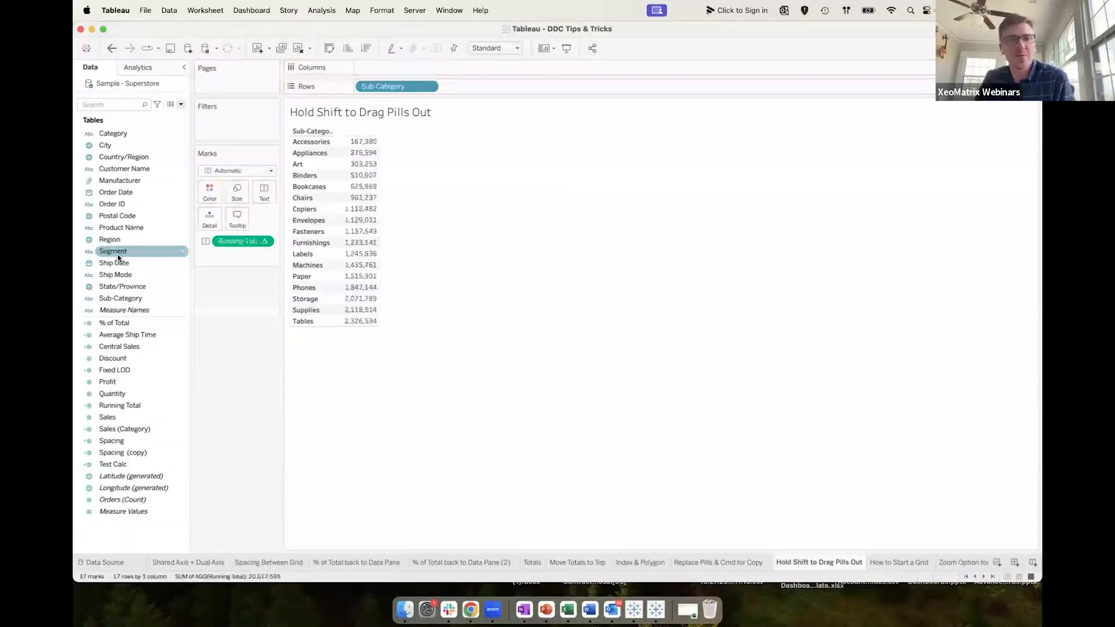
{"action": "left_click", "coordinate": [113, 49]}
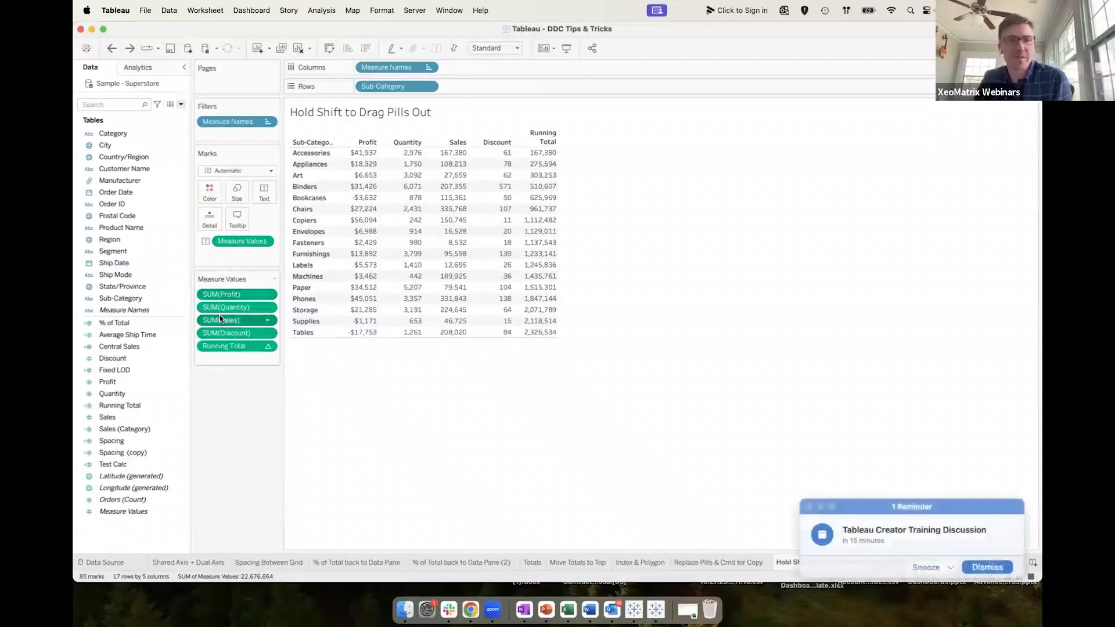
Dismiss the calendar reminder and remove the Sales, Discount and Running Total pills from Measure Values in one go.
{"action": "left_click", "coordinate": [863, 509]}
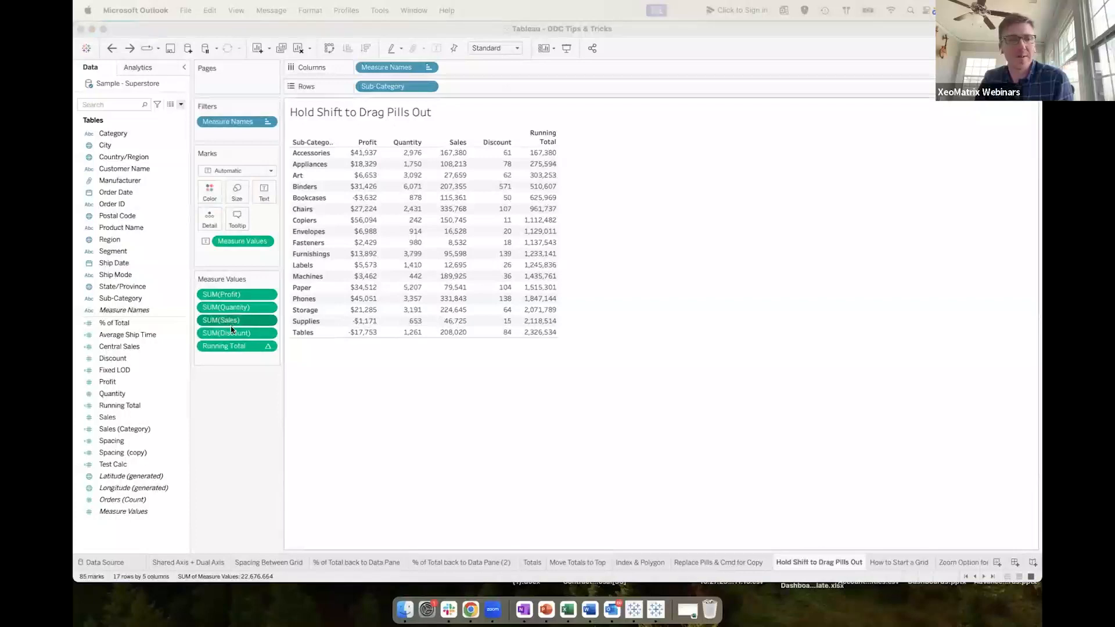
{"action": "left_click", "coordinate": [235, 346], "text": "shift"}
{"action": "left_click_drag", "start_coordinate": [233, 322], "coordinate": [123, 204]}
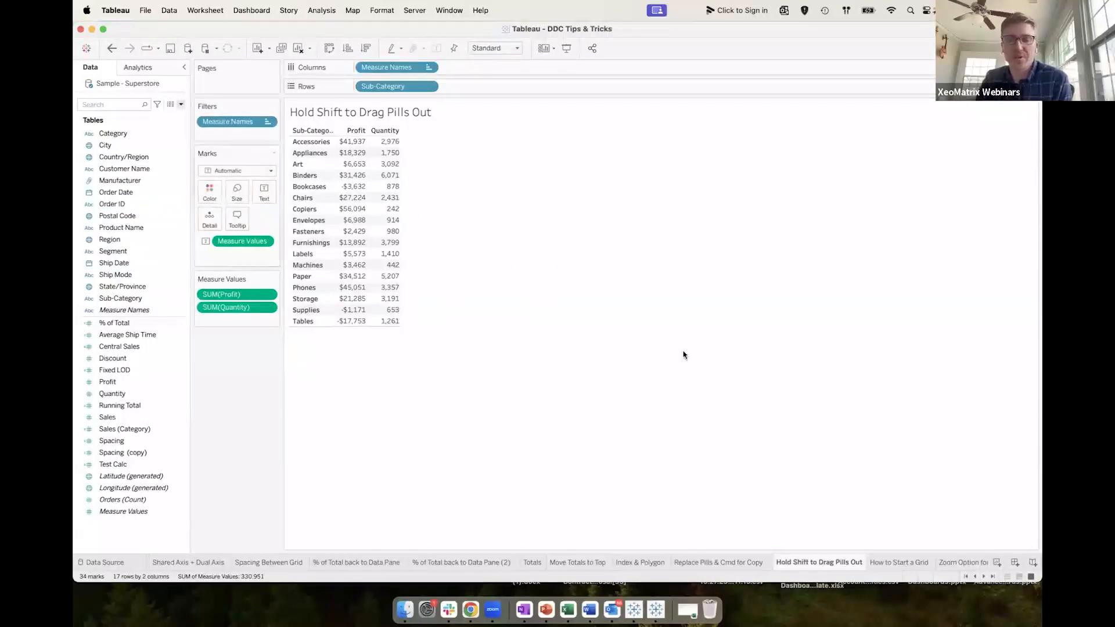
Switch to the How to Start a Grid sheet.
{"action": "mouse_move", "coordinate": [814, 570]}
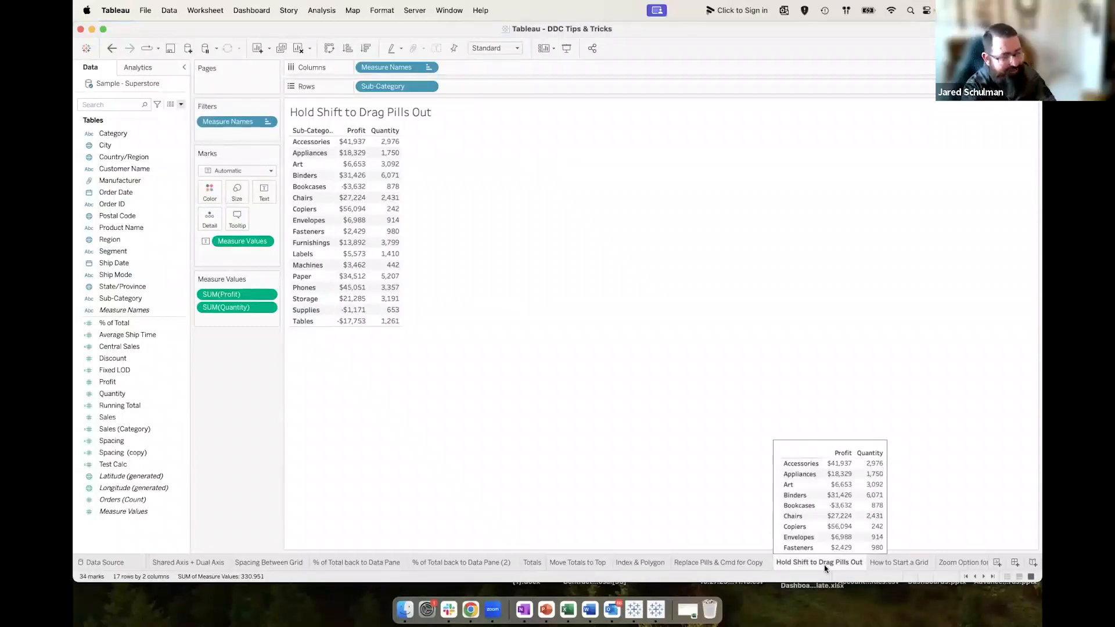
{"action": "left_click", "coordinate": [889, 566]}
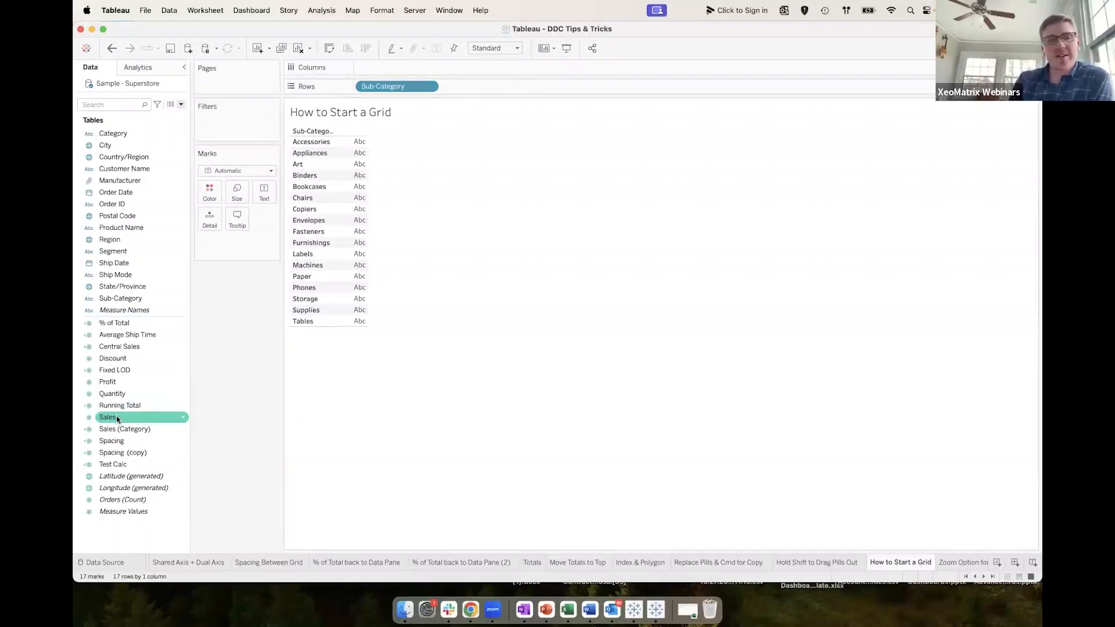
Add Sales, Profit and Running Total to the Sub-Category table one after another, and undo all three additions.
{"action": "left_click_drag", "start_coordinate": [116, 415], "coordinate": [352, 178]}
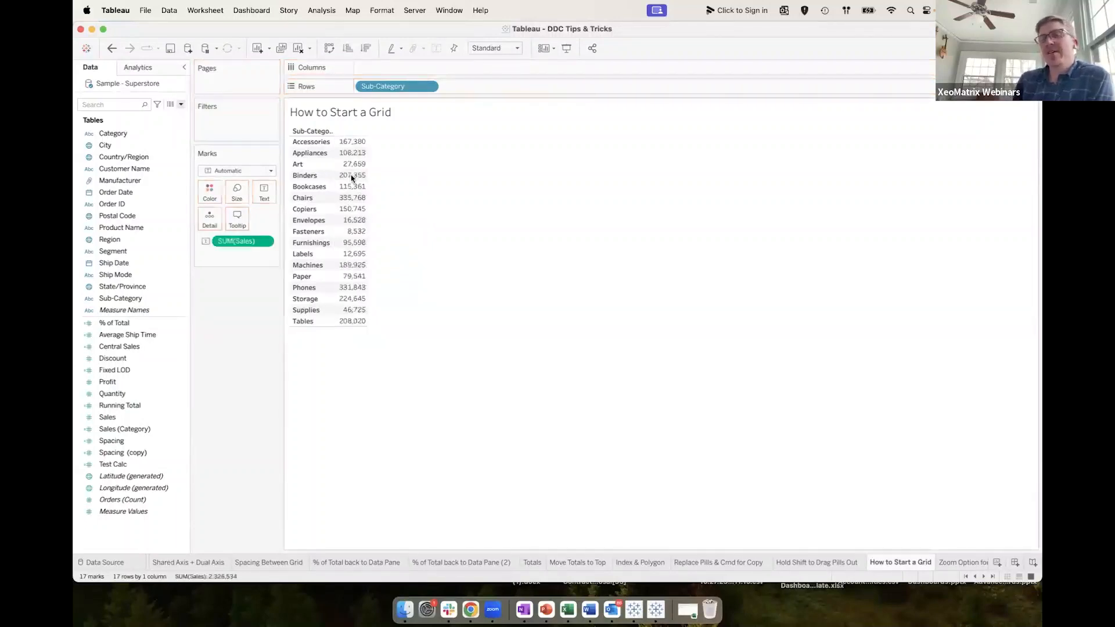
{"action": "left_click_drag", "start_coordinate": [113, 381], "coordinate": [367, 249]}
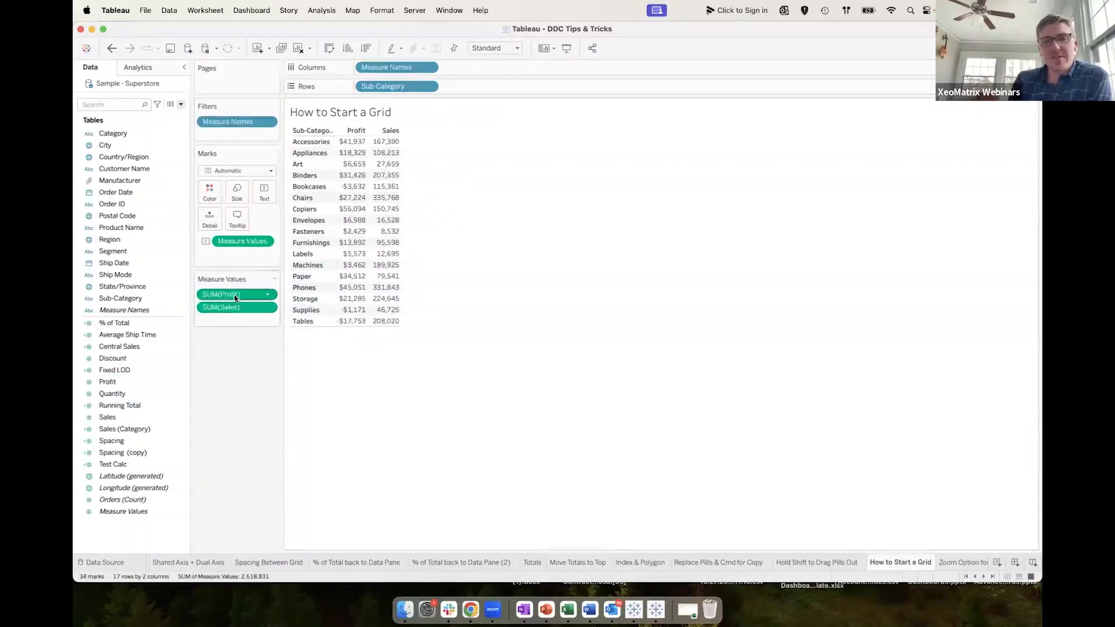
{"action": "left_click_drag", "start_coordinate": [124, 405], "coordinate": [235, 320]}
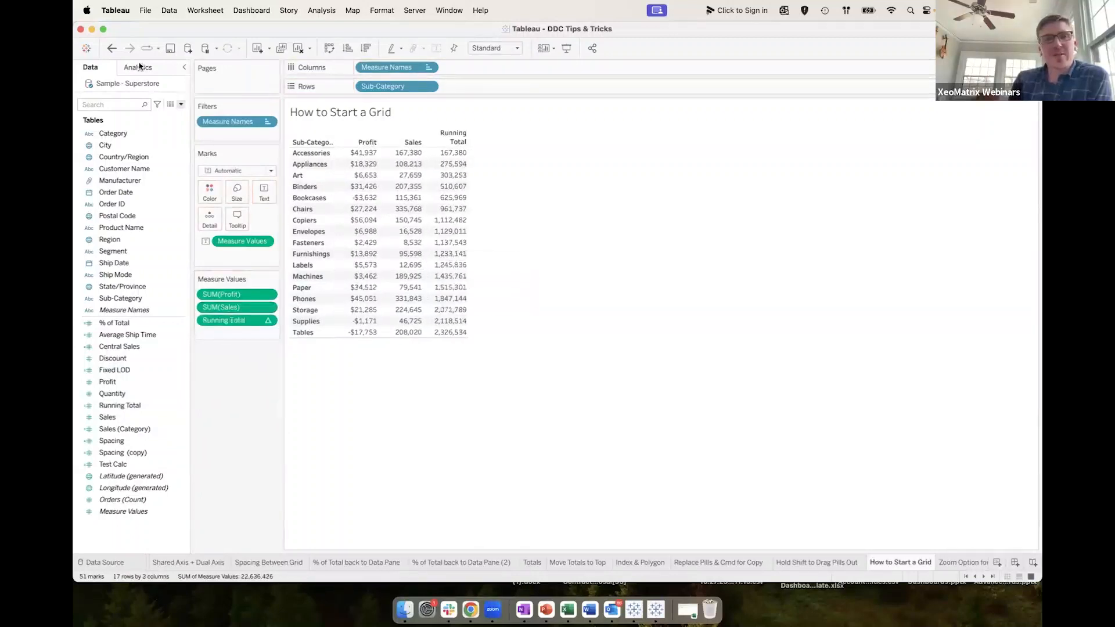
{"action": "left_click", "coordinate": [112, 48]}
{"action": "left_click", "coordinate": [113, 49]}
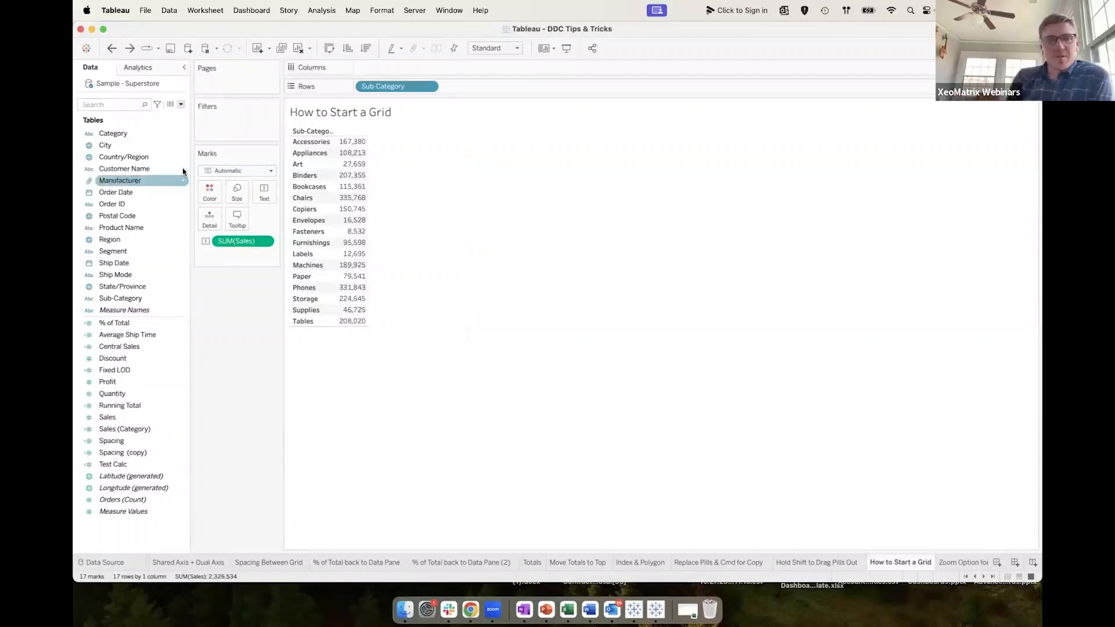
{"action": "left_click", "coordinate": [113, 48]}
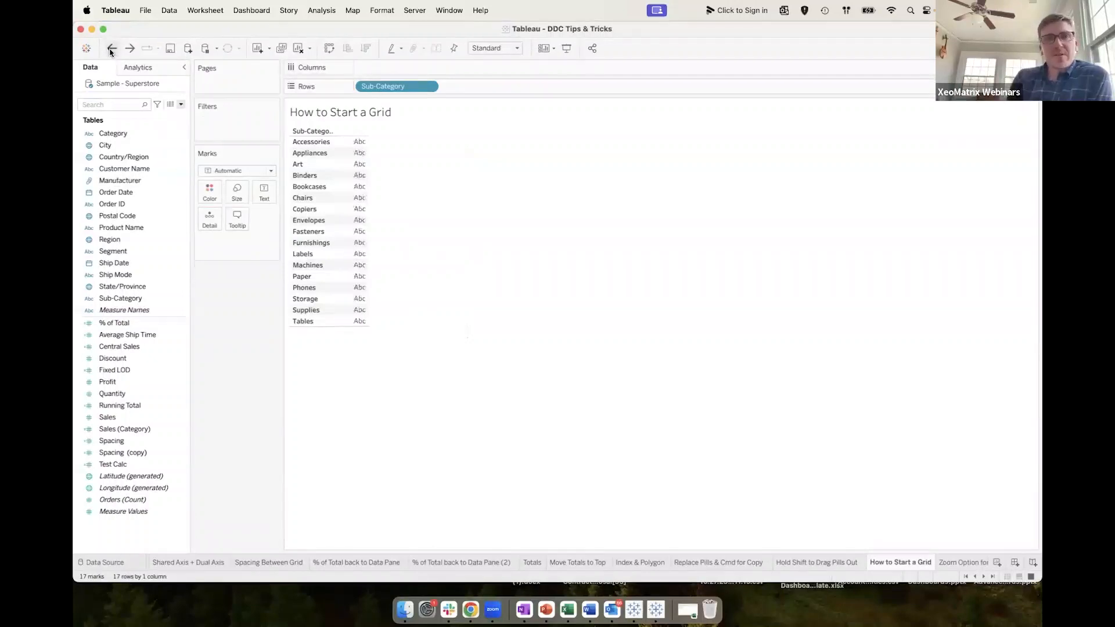
Build the Sub-Category grid with Profit and Sales, add Spacing as well, and remove Spacing from Measure Values.
{"action": "double_click", "coordinate": [112, 385]}
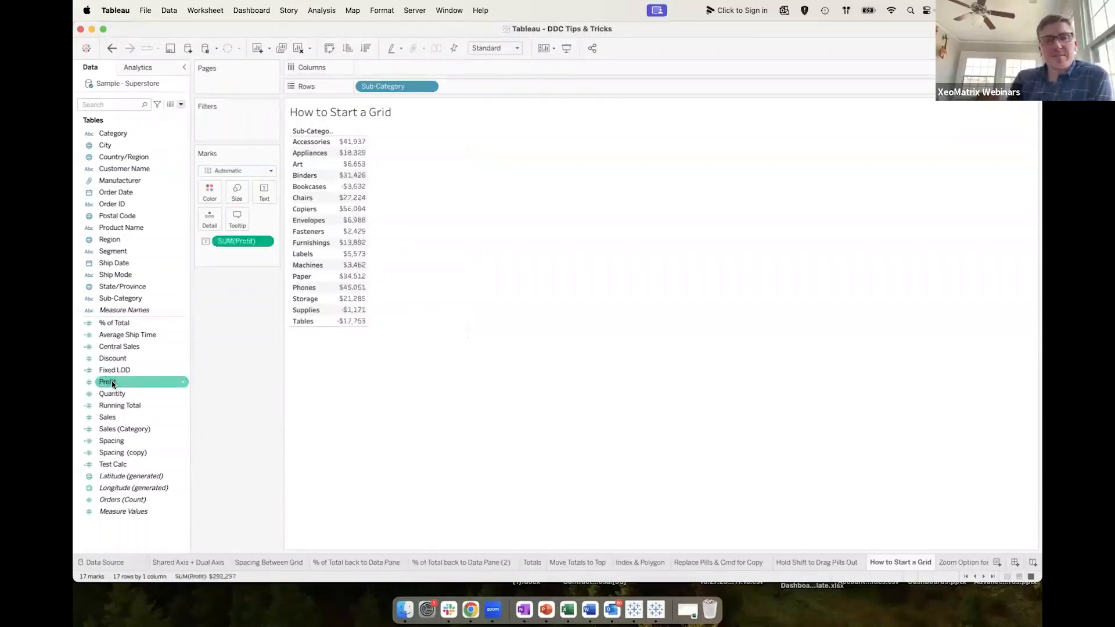
{"action": "double_click", "coordinate": [121, 417]}
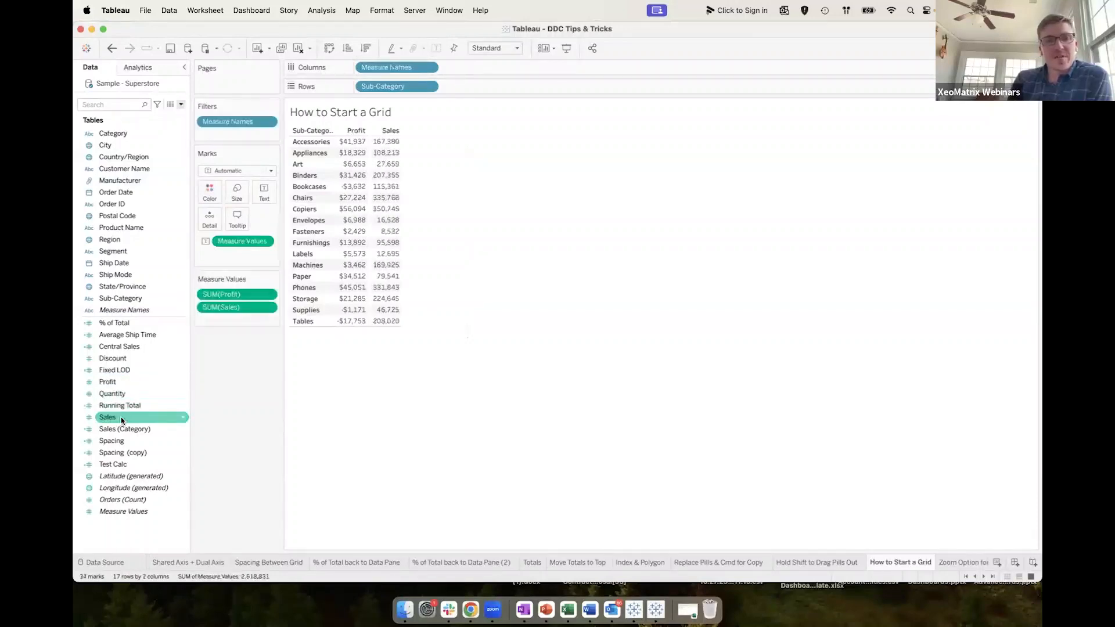
{"action": "double_click", "coordinate": [111, 441]}
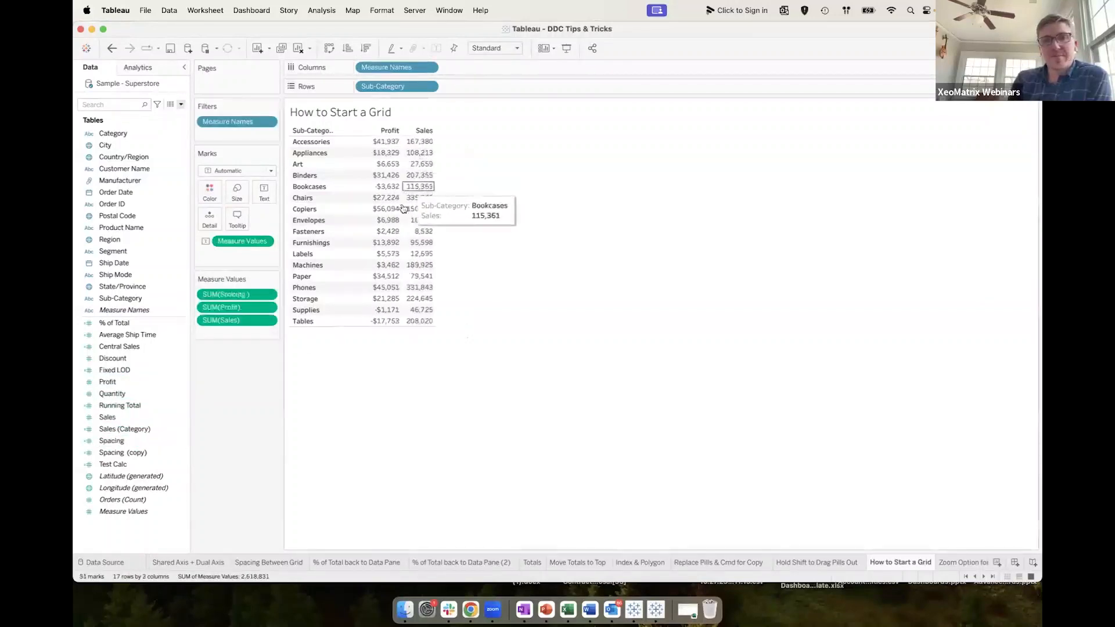
{"action": "left_click_drag", "start_coordinate": [228, 295], "coordinate": [132, 242]}
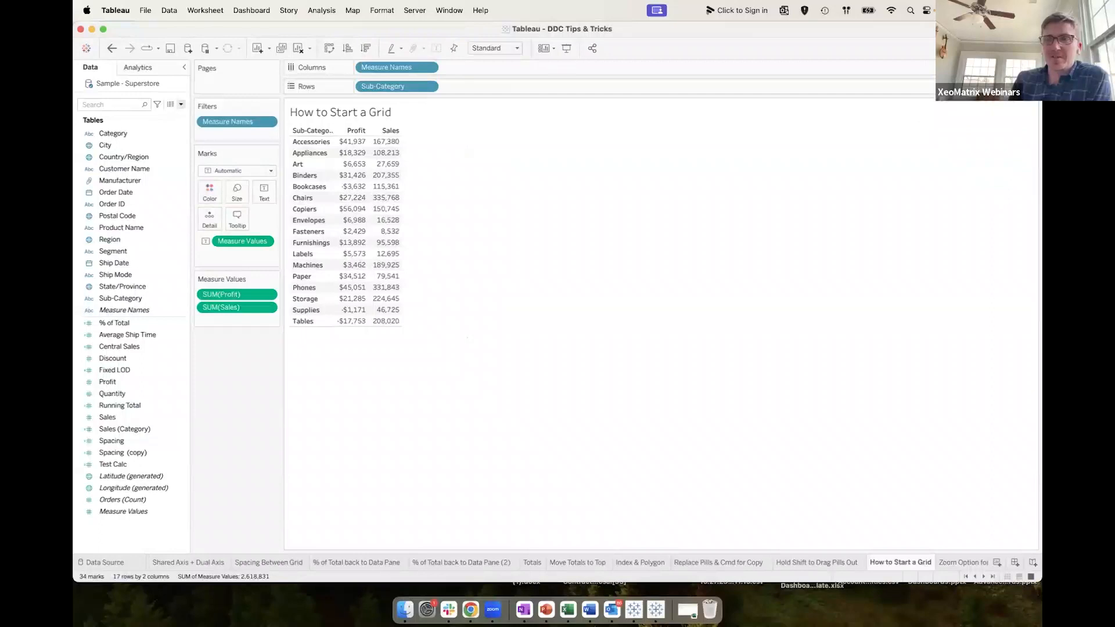
Display the Show Me chart options, switch to the Zoom Option for End Users sheet, and hide the chart options.
{"action": "left_click", "coordinate": [1016, 48]}
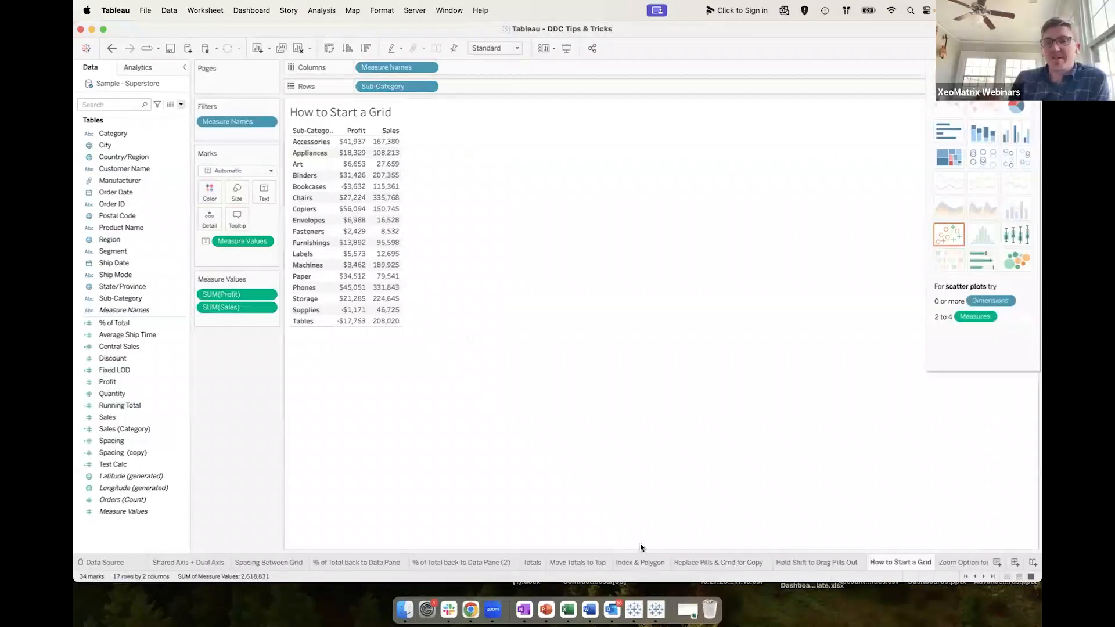
{"action": "scroll", "coordinate": [880, 563], "scroll_direction": "right", "scroll_amount": 5}
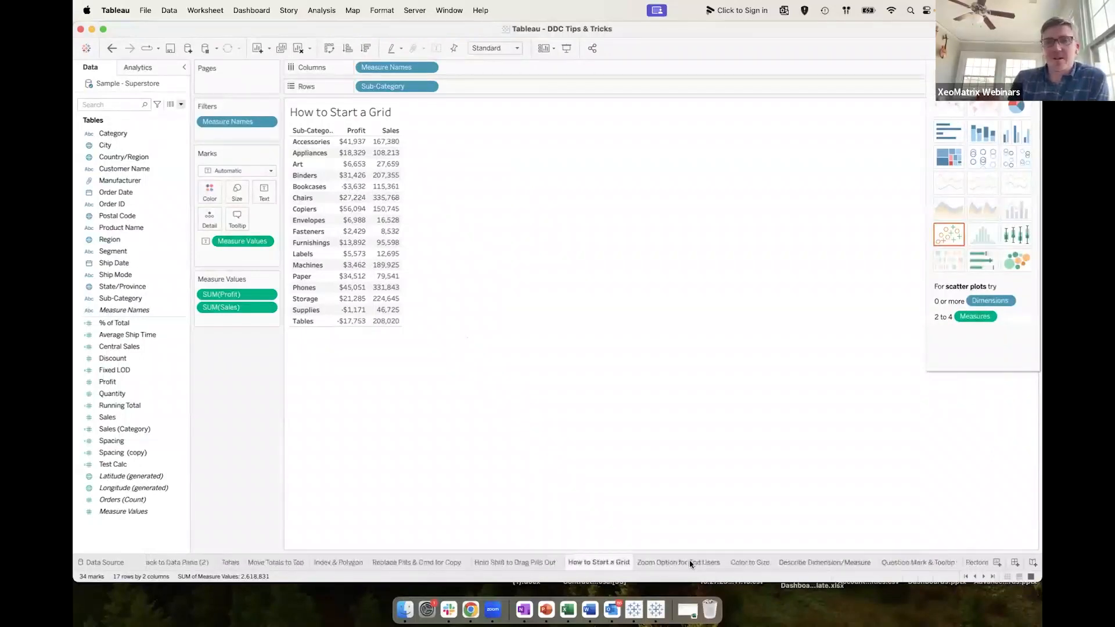
{"action": "left_click", "coordinate": [700, 562]}
{"action": "left_click", "coordinate": [1016, 49]}
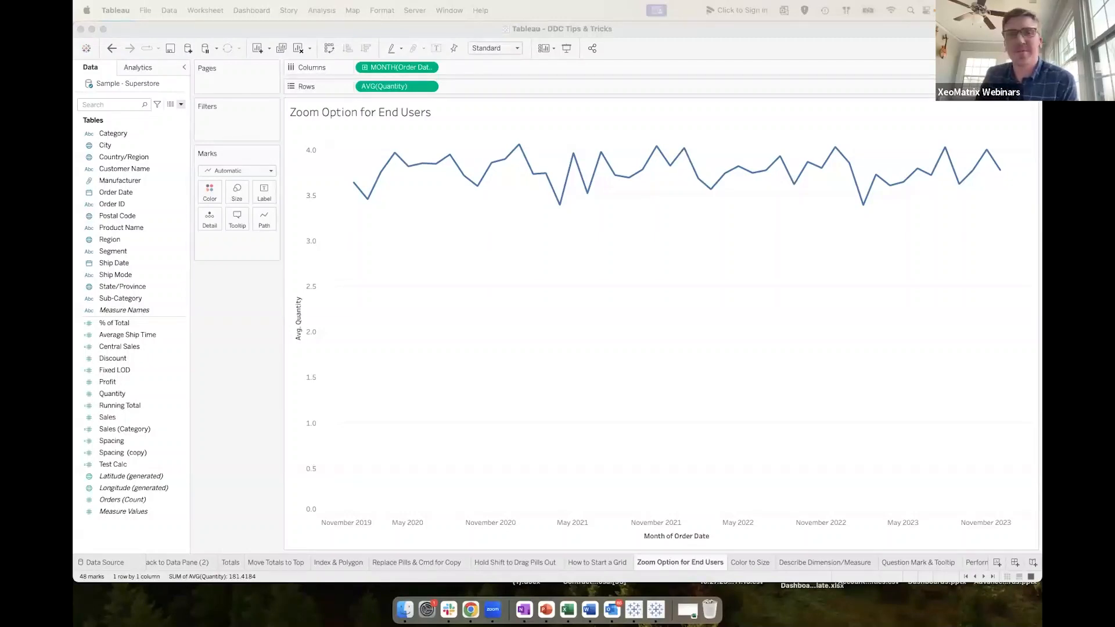
Edit the Avg. Quantity axis so its automatic range does not include zero, and close the axis settings.
{"action": "left_click", "coordinate": [468, 243]}
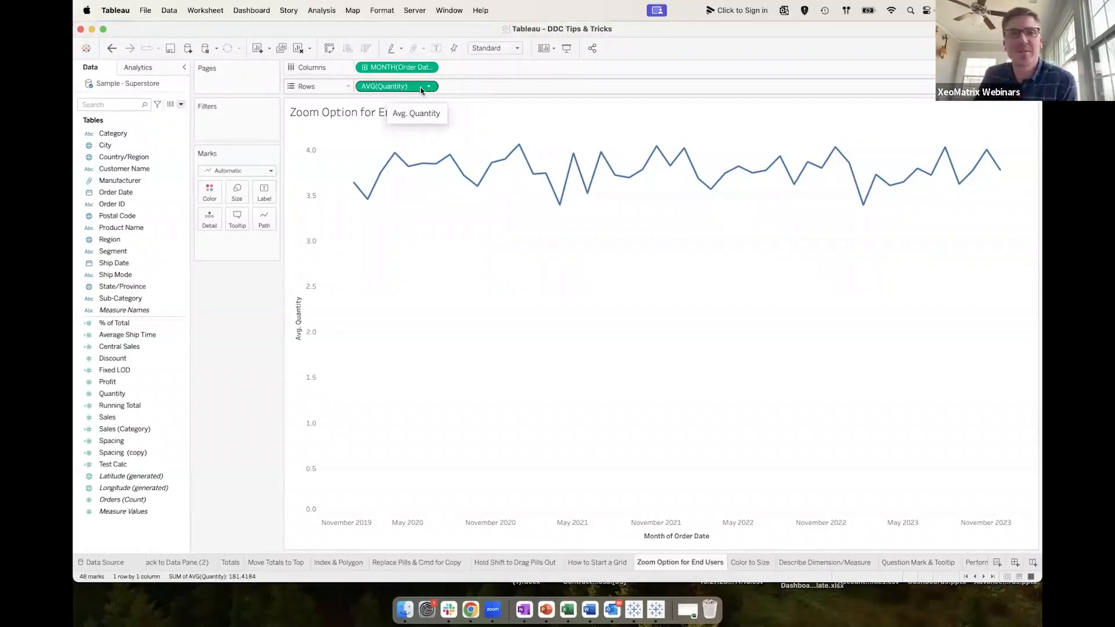
{"action": "right_click", "coordinate": [305, 197]}
{"action": "left_click", "coordinate": [329, 202]}
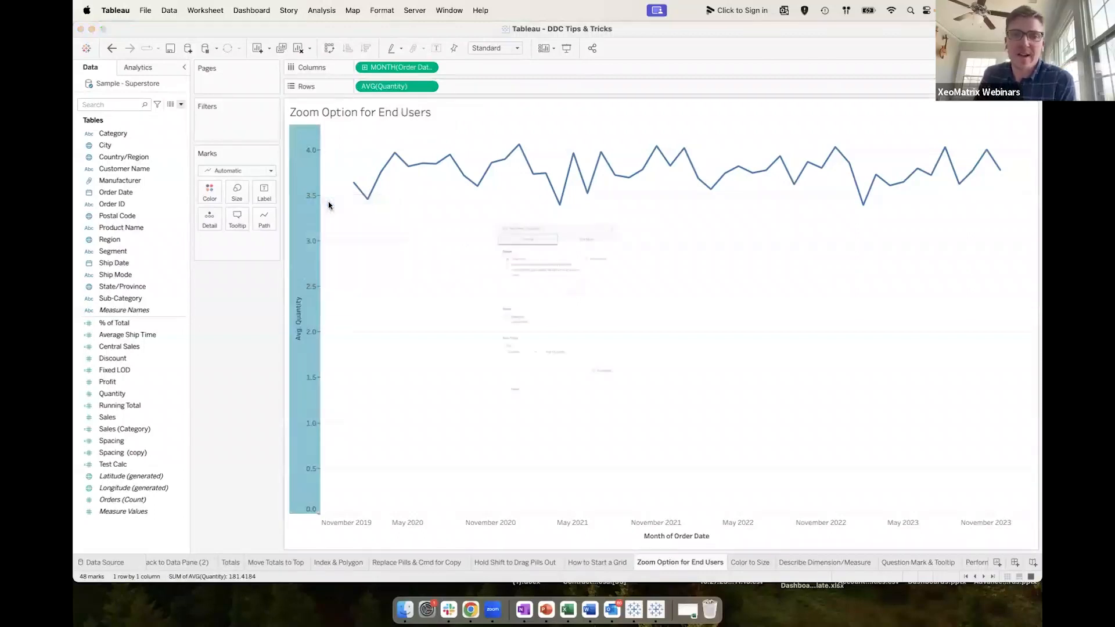
{"action": "left_click", "coordinate": [619, 207]}
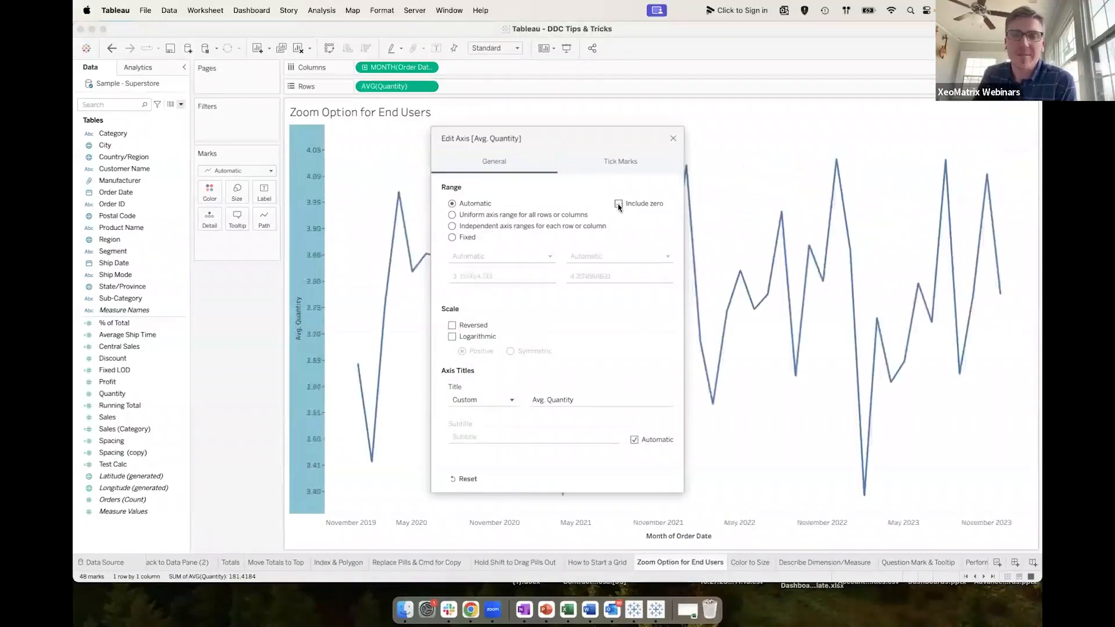
{"action": "left_click", "coordinate": [673, 138]}
{"action": "left_click", "coordinate": [590, 138]}
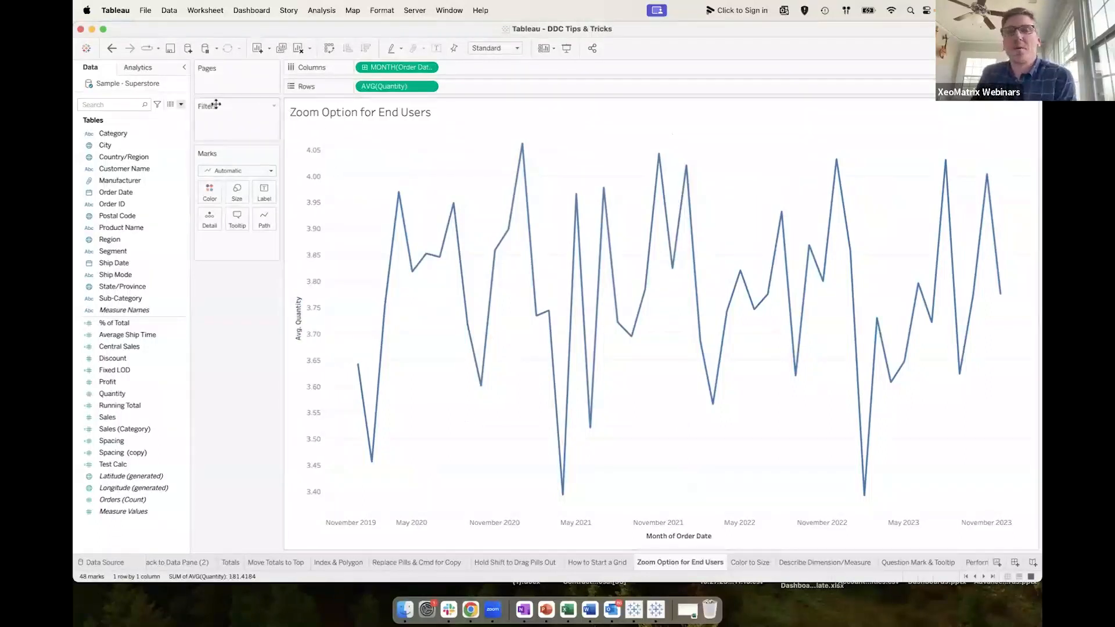
Start a new parameter named "Zoom?" with the String data type.
{"action": "left_click", "coordinate": [182, 105]}
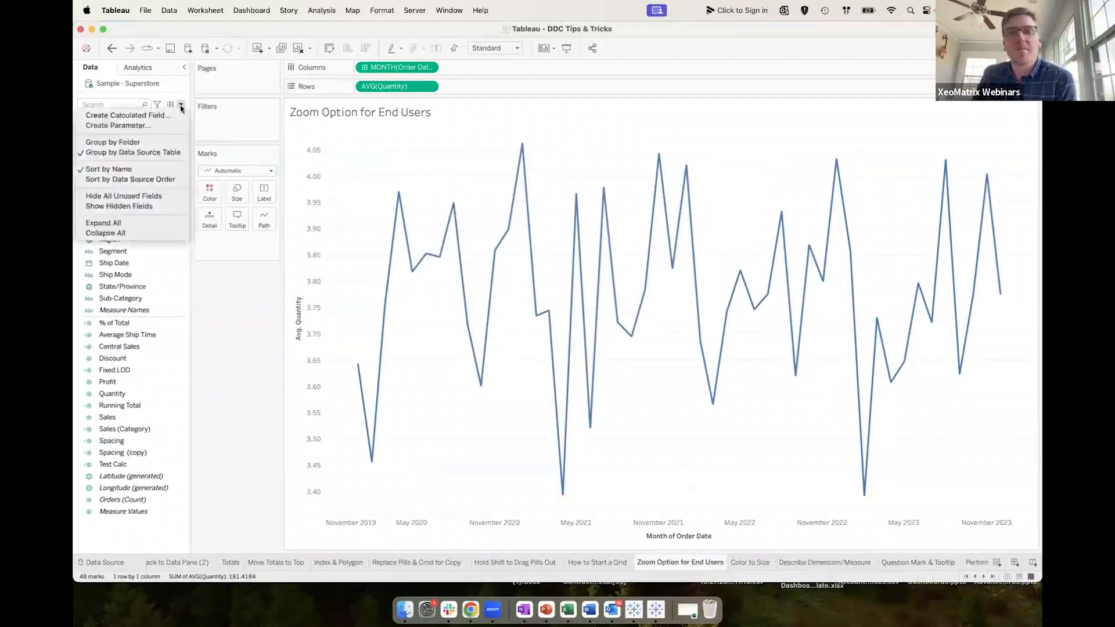
{"action": "left_click", "coordinate": [129, 117]}
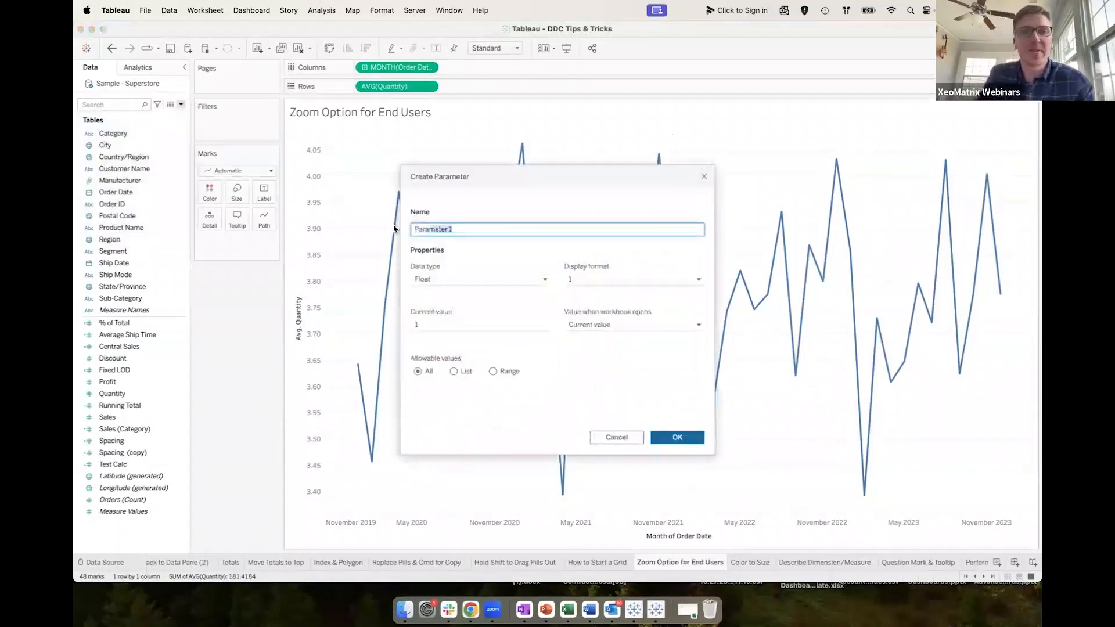
{"action": "type", "text": "Zoom?"}
{"action": "left_click", "coordinate": [467, 279]}
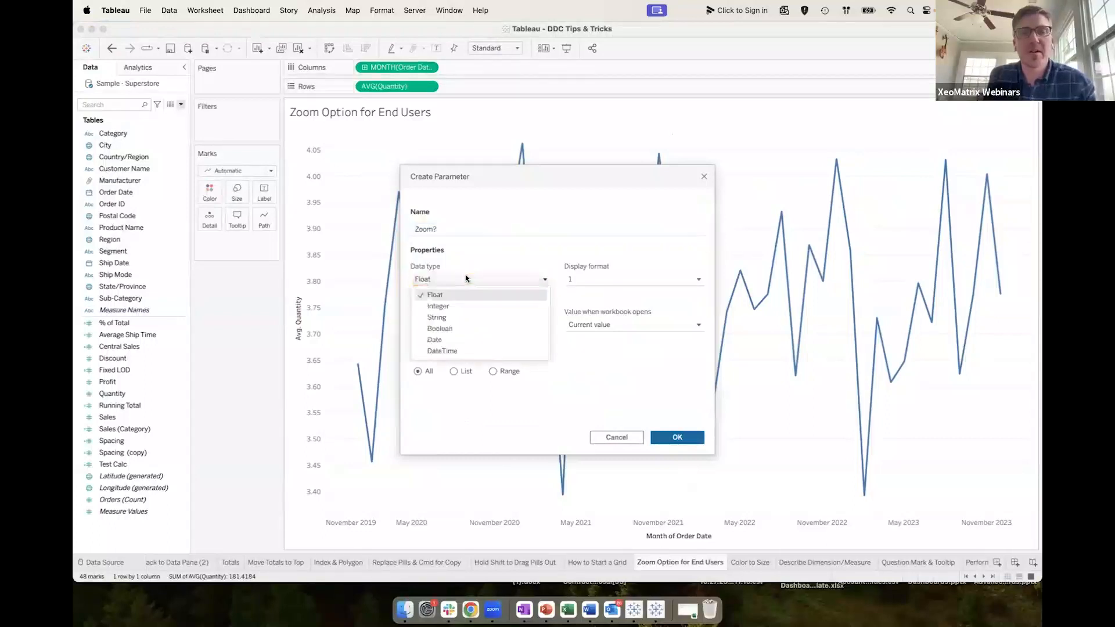
{"action": "left_click", "coordinate": [457, 317]}
Restrict the parameter's allowable values to a list containing No and Yes, and create the parameter.
{"action": "left_click", "coordinate": [453, 371]}
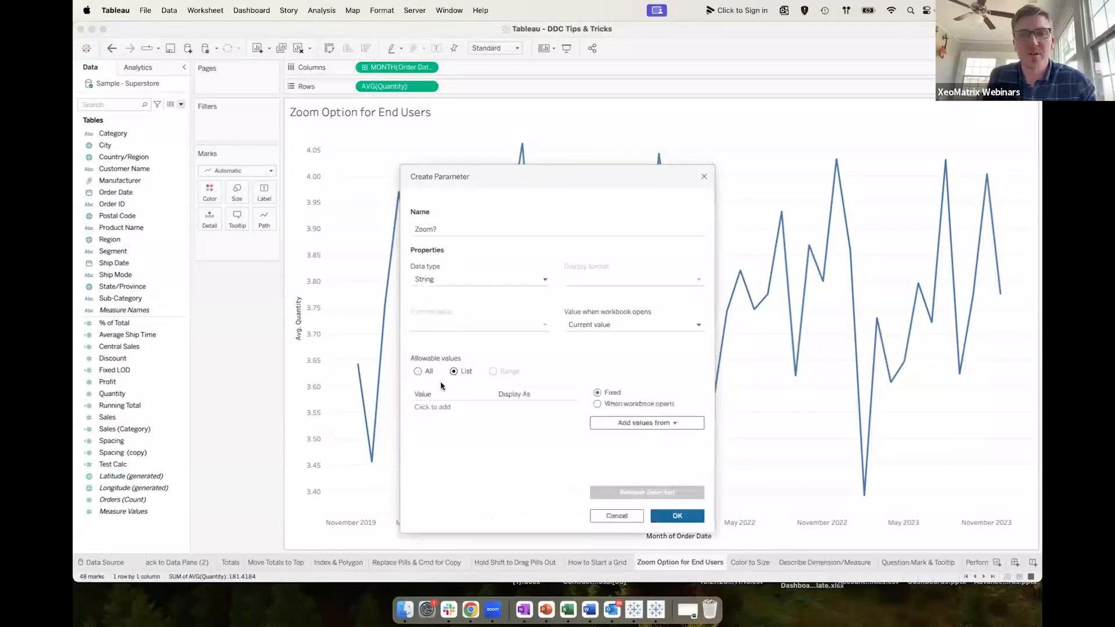
{"action": "left_click", "coordinate": [432, 406]}
{"action": "type", "text": "No"}
{"action": "key", "text": "Return"}
{"action": "left_click", "coordinate": [433, 421]}
{"action": "type", "text": "Yes"}
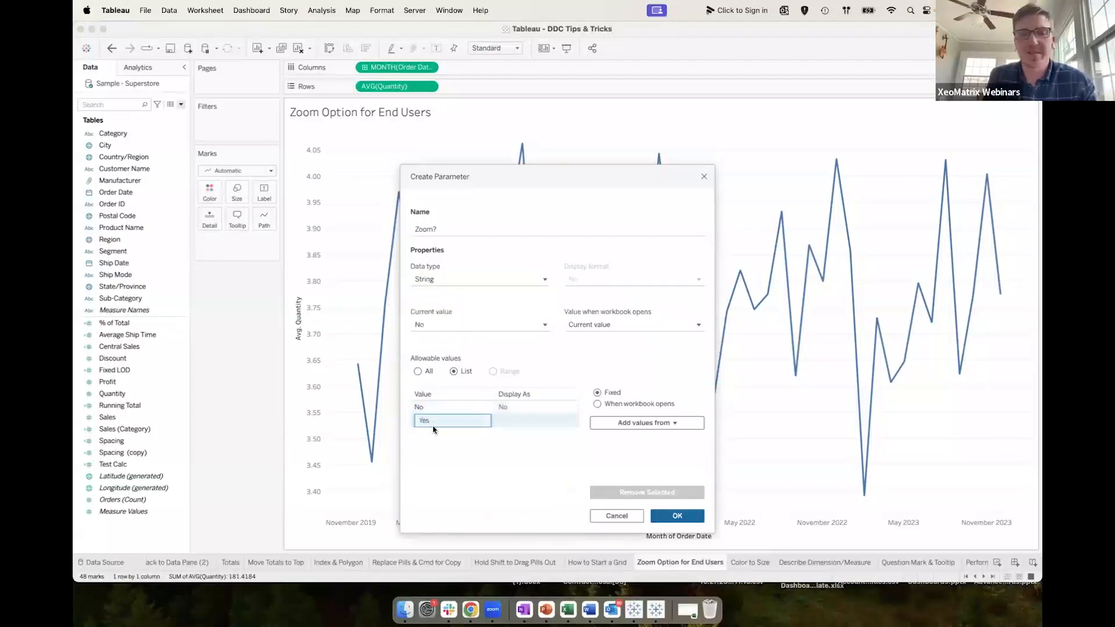
{"action": "key", "text": "Return"}
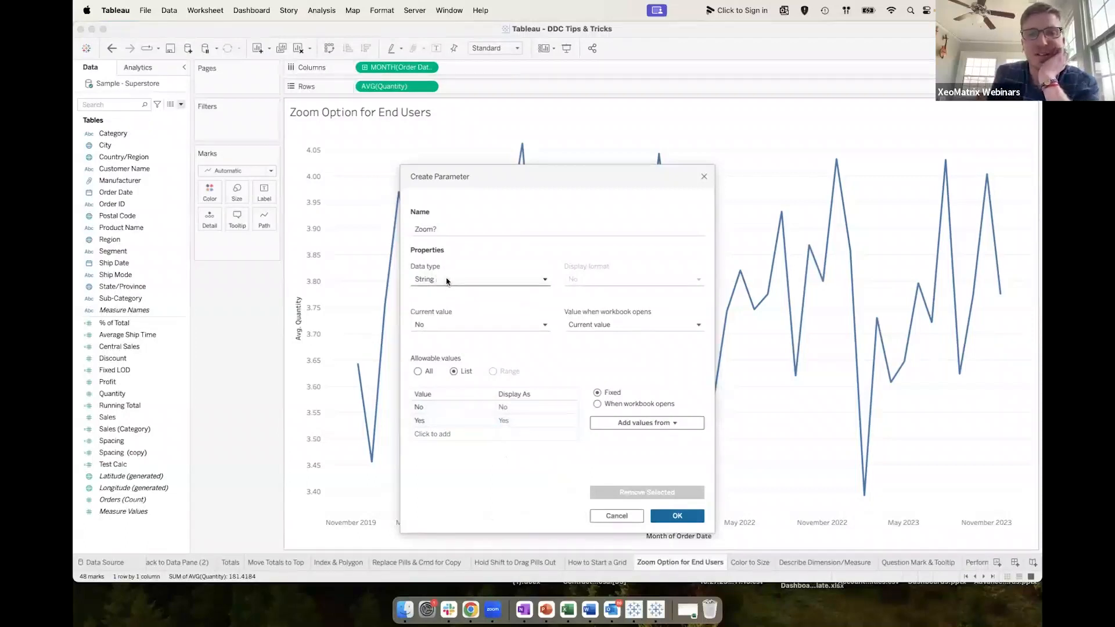
{"action": "left_click", "coordinate": [677, 516]}
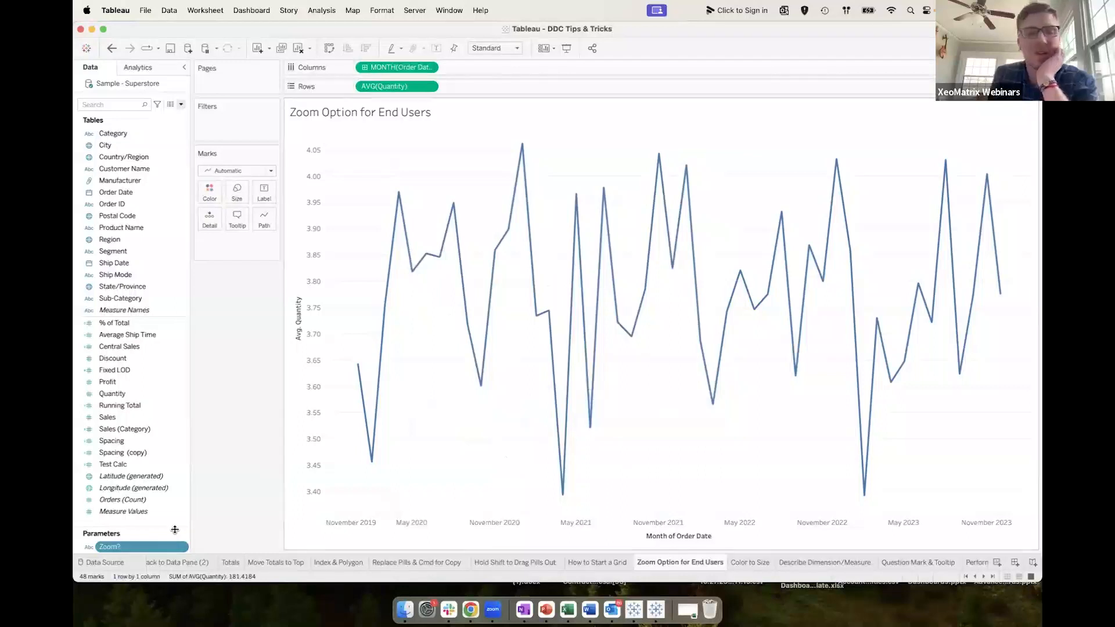
Show the Zoom? parameter control beside the chart and start a new calculated field named Zoom.
{"action": "right_click", "coordinate": [139, 551]}
{"action": "left_click", "coordinate": [165, 360]}
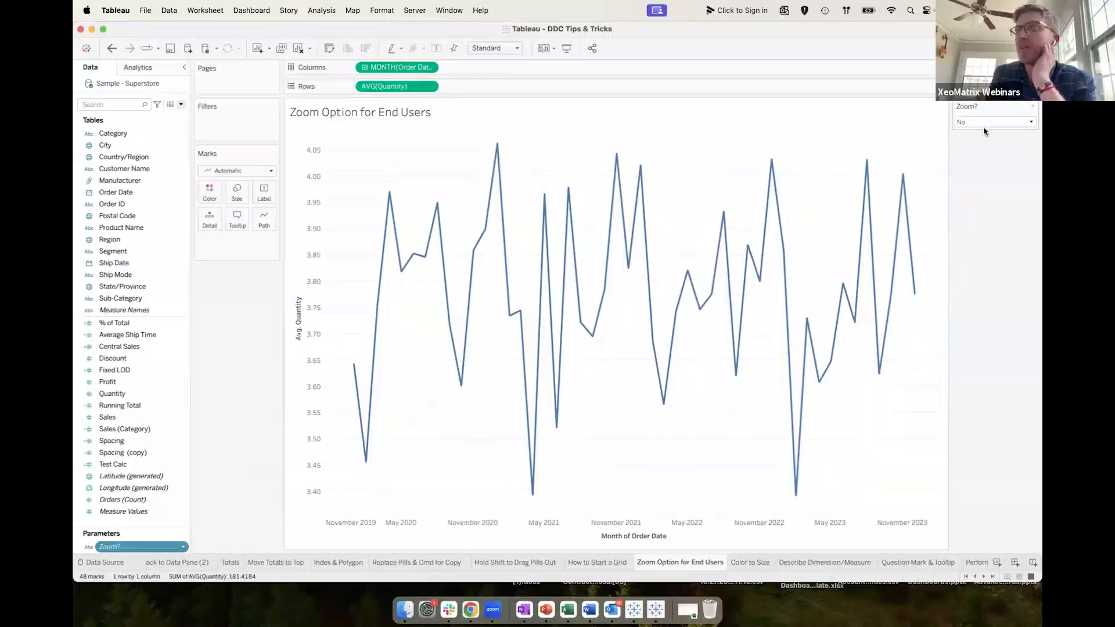
{"action": "left_click", "coordinate": [181, 105]}
{"action": "left_click", "coordinate": [125, 113]}
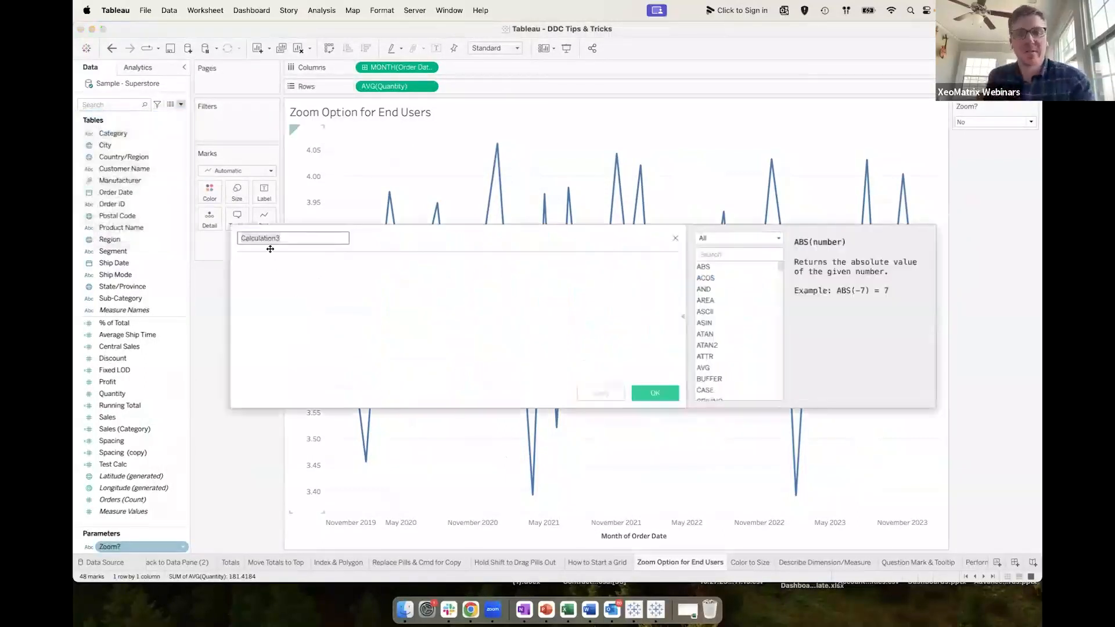
{"action": "type", "text": "Zoom"}
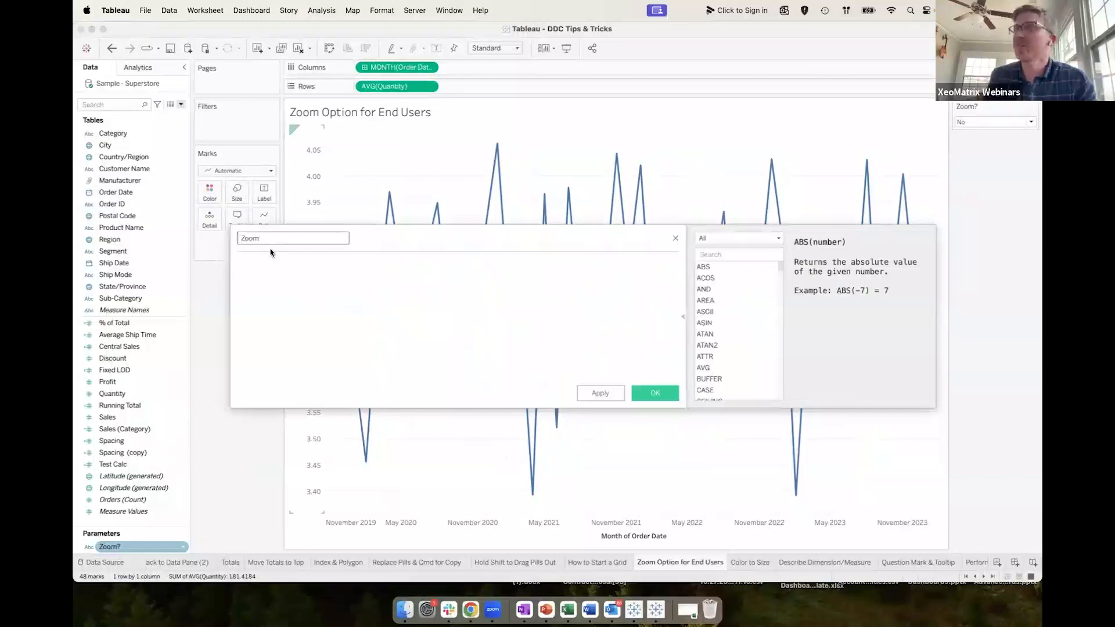
Give the Zoom calculation the formula IF [Zoom?] = 'No' THEN 0 END, referencing the parameter, and save the field.
{"action": "left_click", "coordinate": [343, 300]}
{"action": "type", "text": "IF zo"}
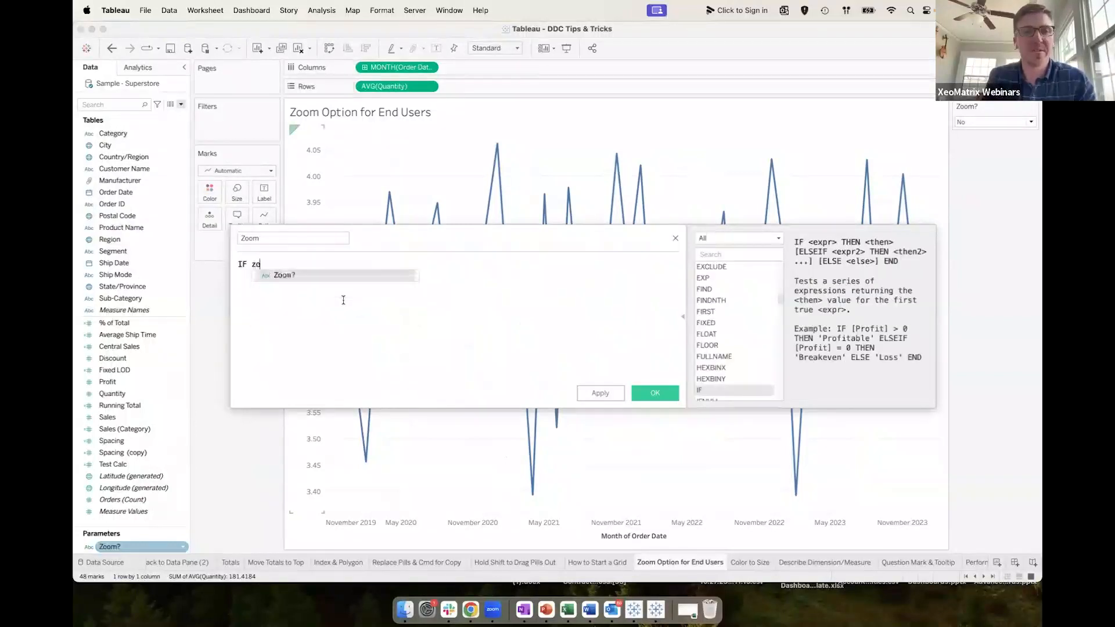
{"action": "left_click", "coordinate": [294, 276]}
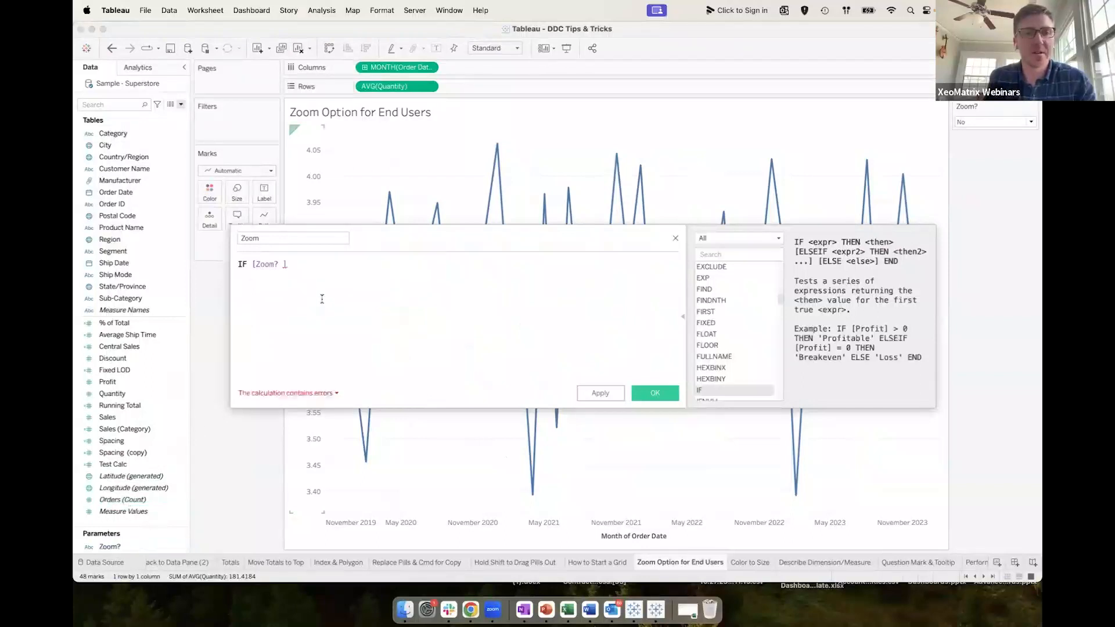
{"action": "type", "text": "= "}
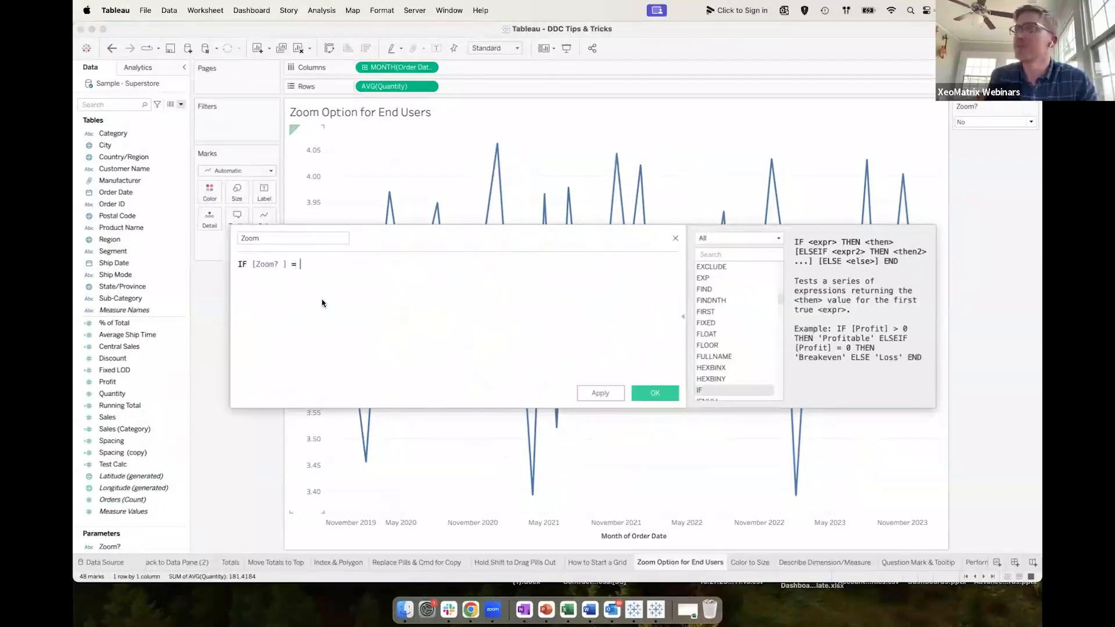
{"action": "type", "text": "'No' then 0"}
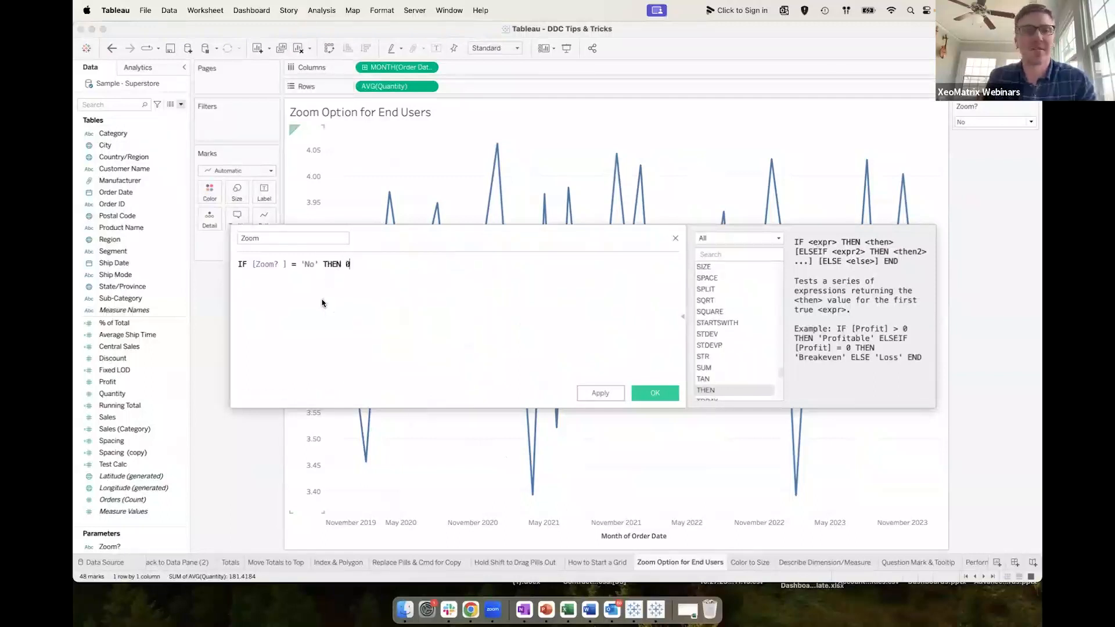
{"action": "type", "text": "END"}
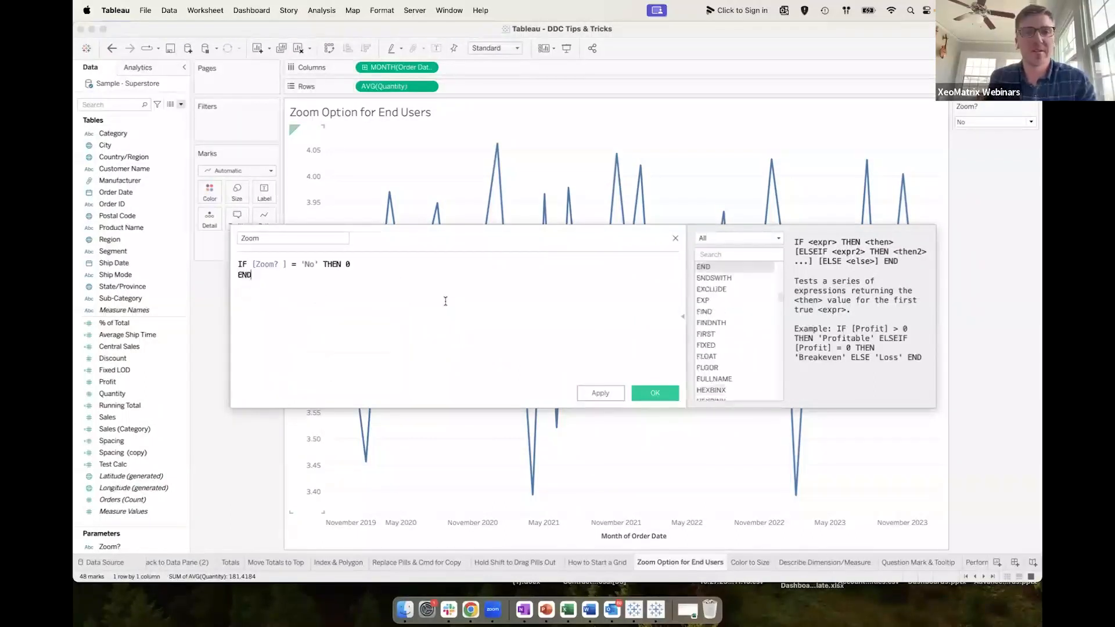
{"action": "left_click", "coordinate": [654, 393]}
Add the Zoom field to Detail and add an entire-table reference line to the Avg. Quantity chart.
{"action": "left_click_drag", "start_coordinate": [116, 475], "coordinate": [211, 224]}
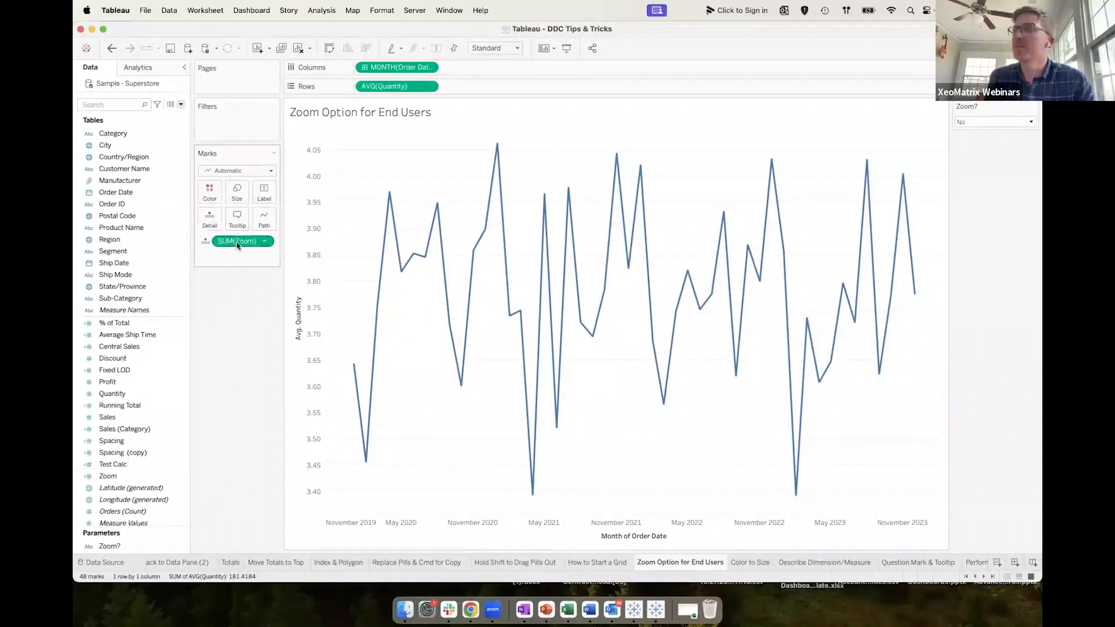
{"action": "left_click", "coordinate": [147, 68]}
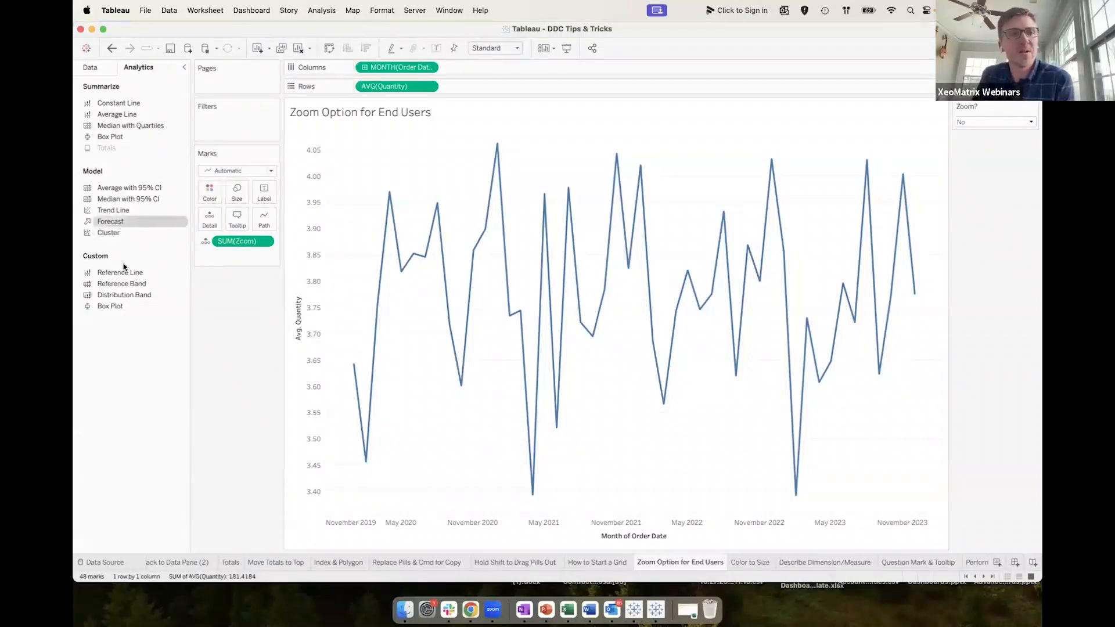
{"action": "left_click_drag", "start_coordinate": [119, 275], "coordinate": [389, 195]}
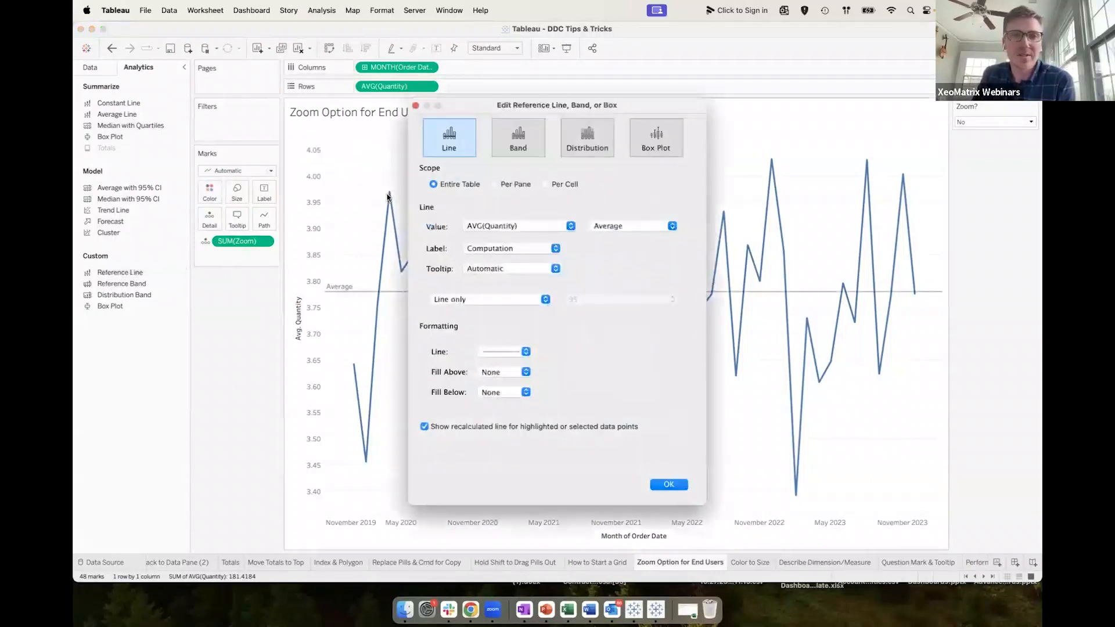
Base the reference line on SUM(Zoom), set its label to None, disable the recalculated line for selected points, and apply it.
{"action": "left_click", "coordinate": [498, 226]}
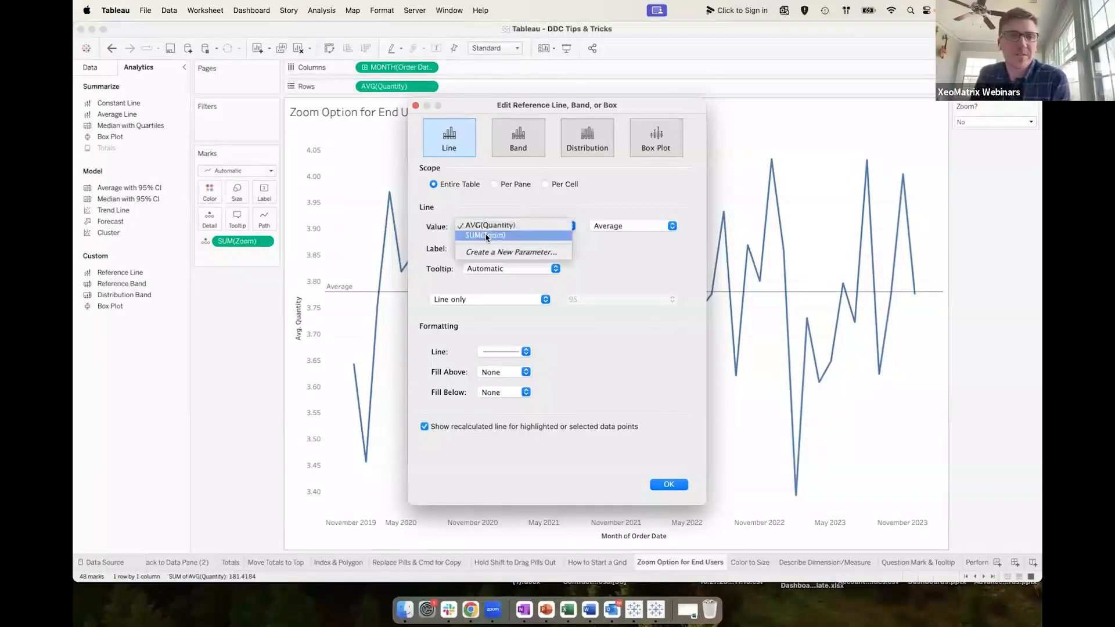
{"action": "left_click", "coordinate": [497, 236]}
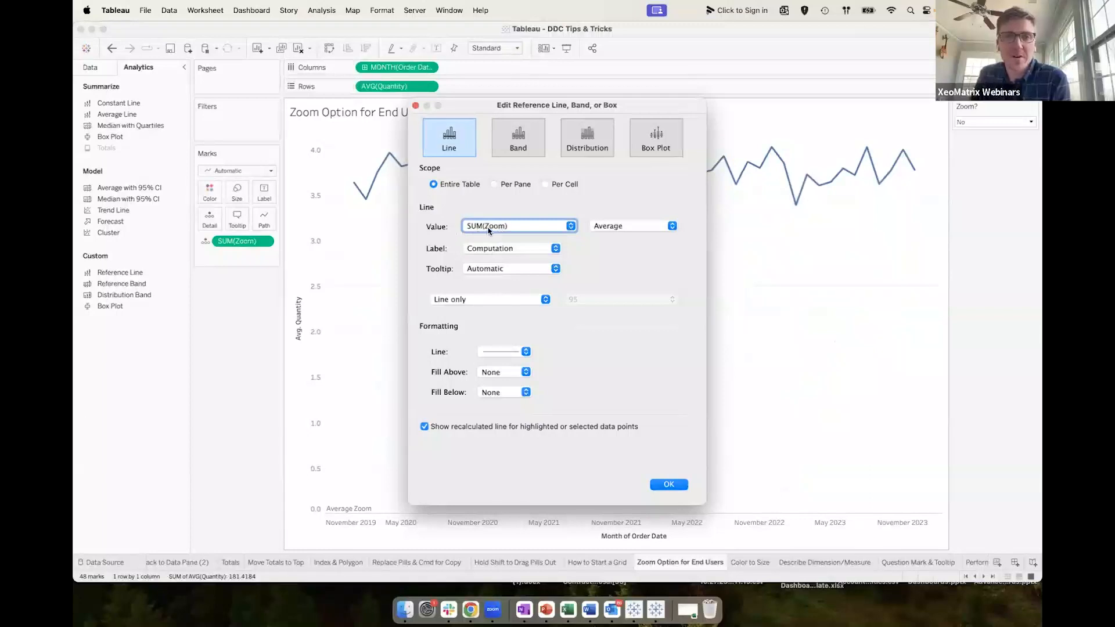
{"action": "left_click", "coordinate": [500, 249]}
{"action": "left_click", "coordinate": [483, 227]}
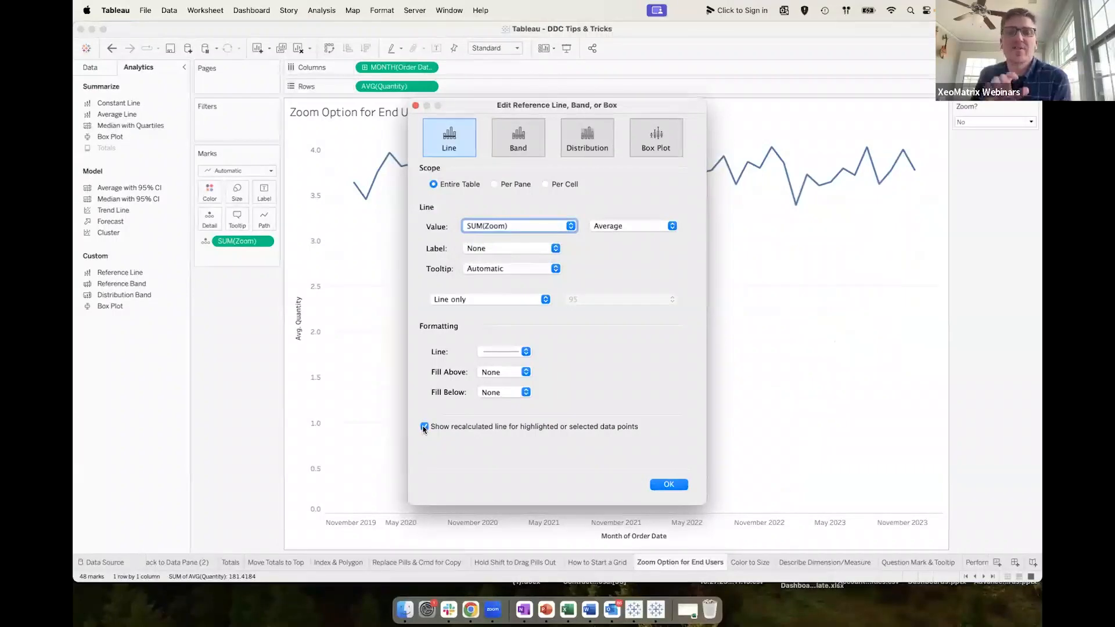
{"action": "left_click", "coordinate": [423, 427]}
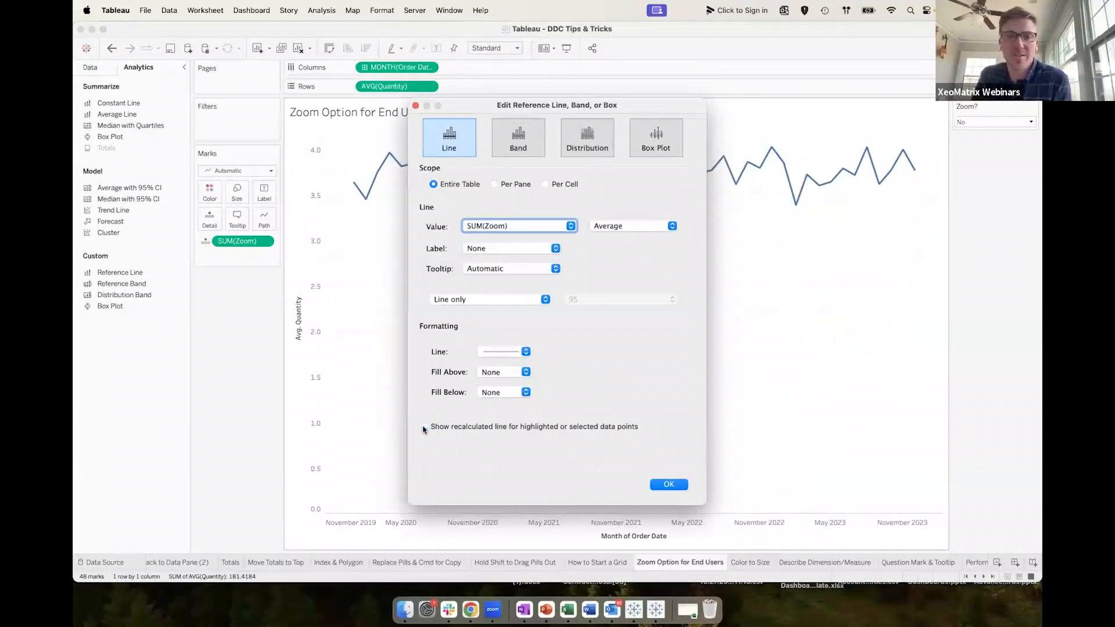
{"action": "left_click", "coordinate": [660, 486]}
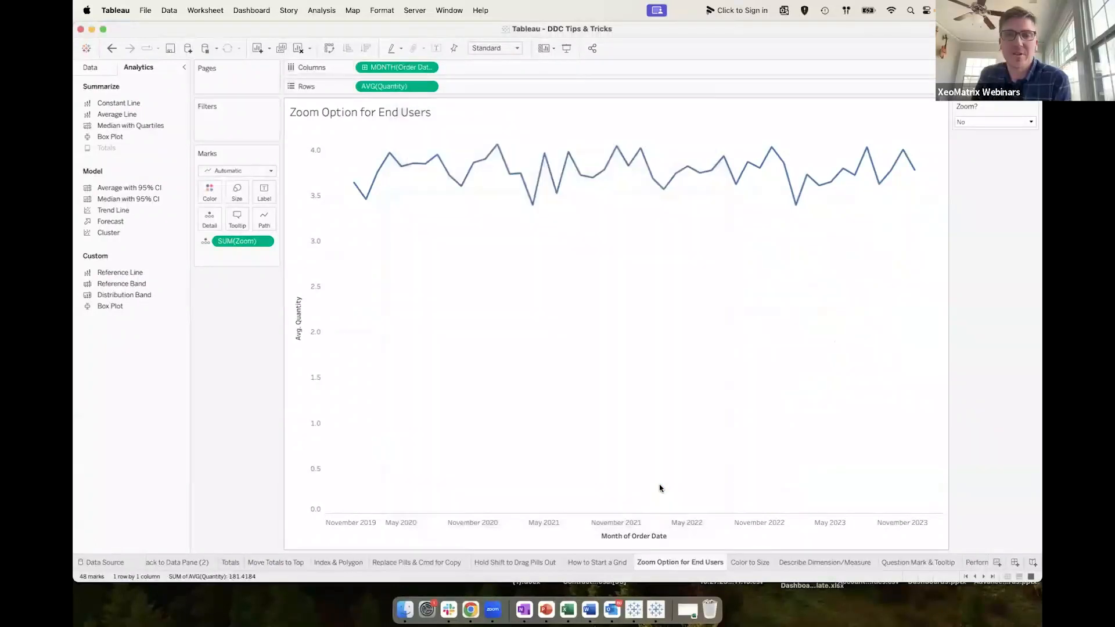
Test the zoom by switching the Zoom? parameter between Yes and No several times, leaving it on Yes.
{"action": "left_click", "coordinate": [970, 124]}
{"action": "left_click", "coordinate": [974, 141]}
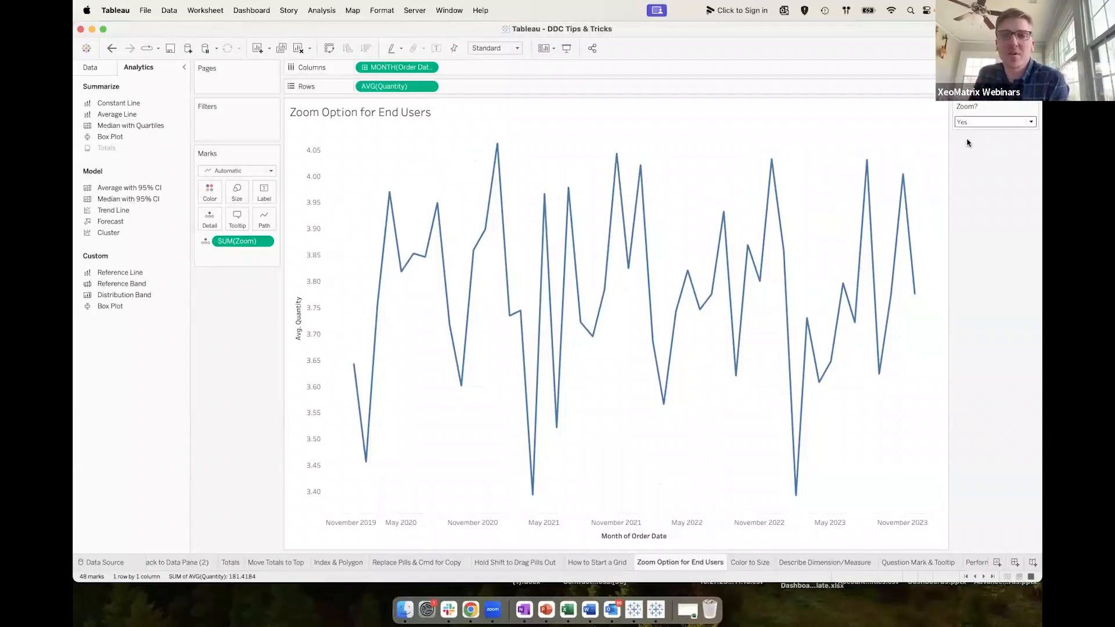
{"action": "left_click", "coordinate": [974, 123]}
{"action": "left_click", "coordinate": [969, 133]}
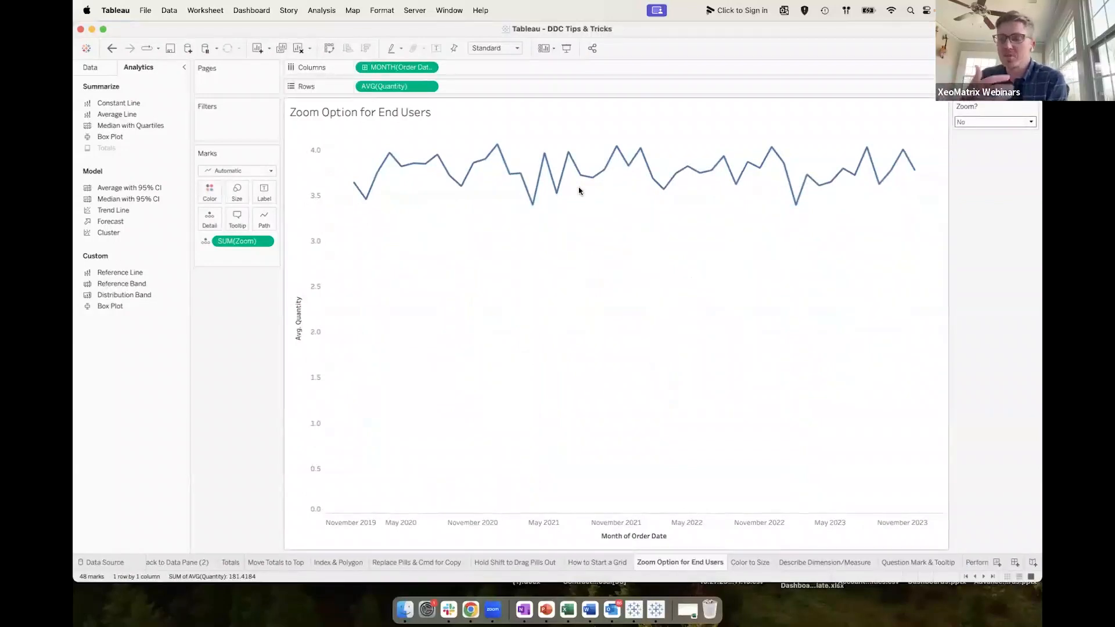
{"action": "left_click", "coordinate": [985, 122]}
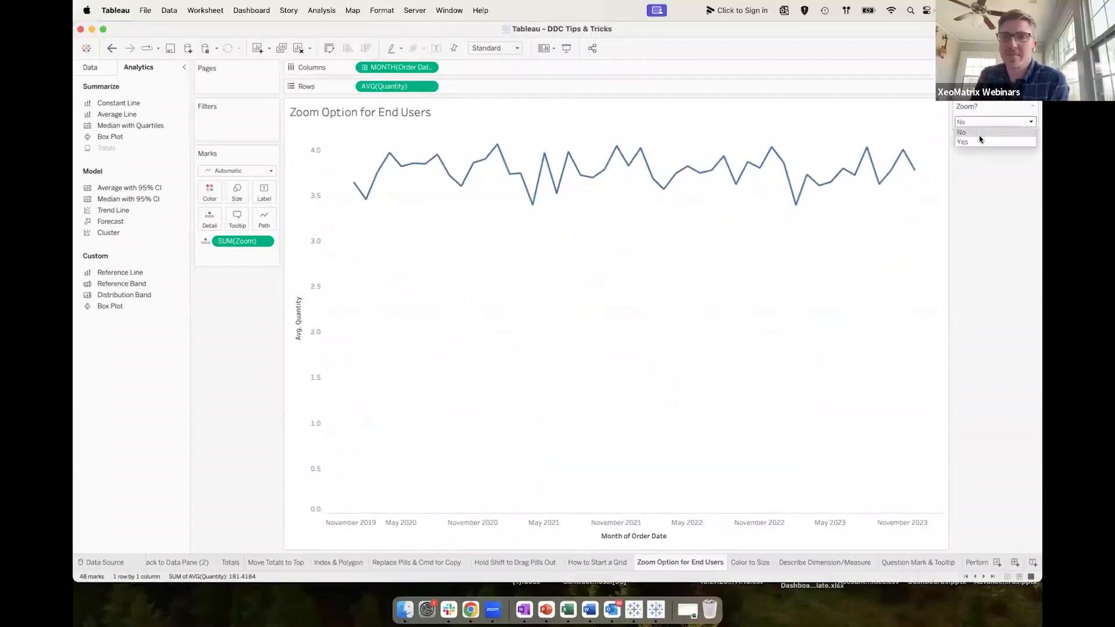
{"action": "left_click", "coordinate": [980, 141]}
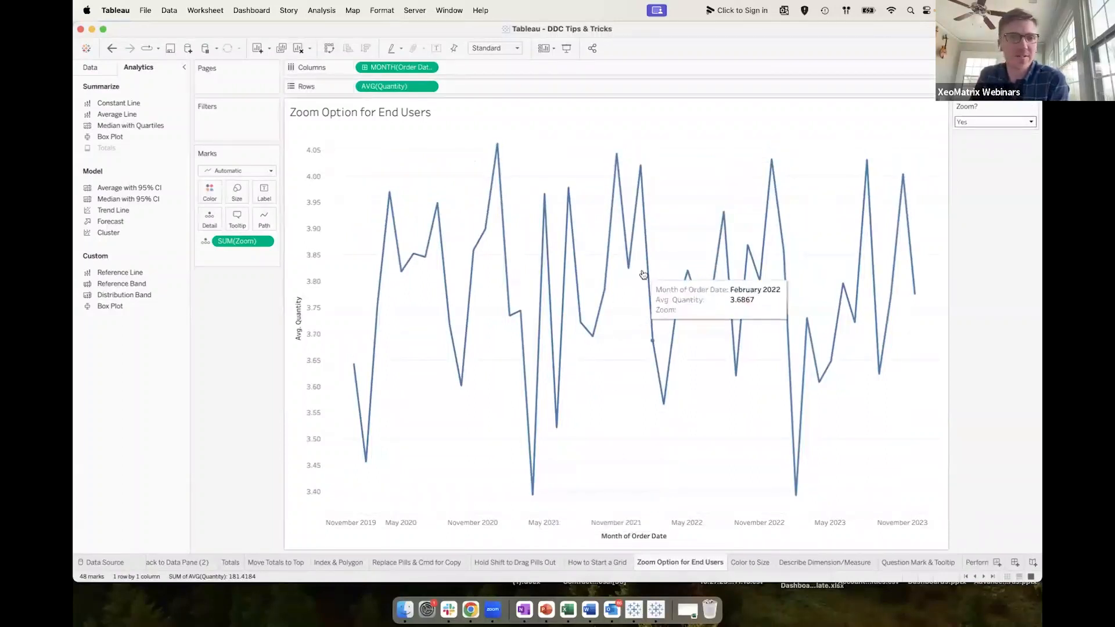
{"action": "left_click", "coordinate": [1030, 122]}
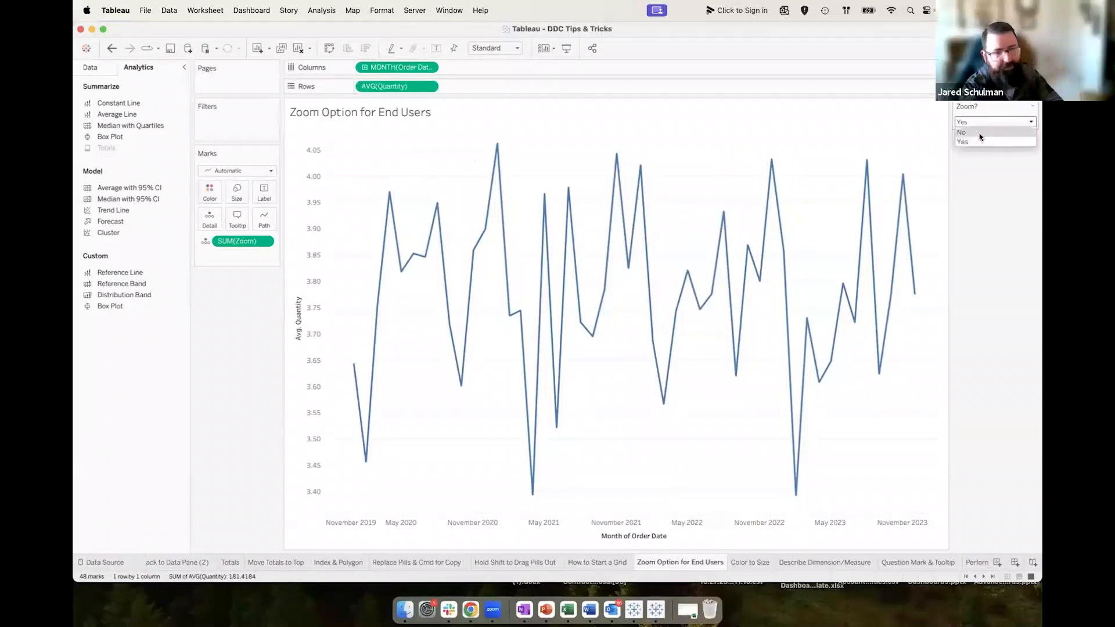
{"action": "left_click", "coordinate": [980, 132]}
{"action": "left_click", "coordinate": [977, 123]}
{"action": "left_click", "coordinate": [976, 145]}
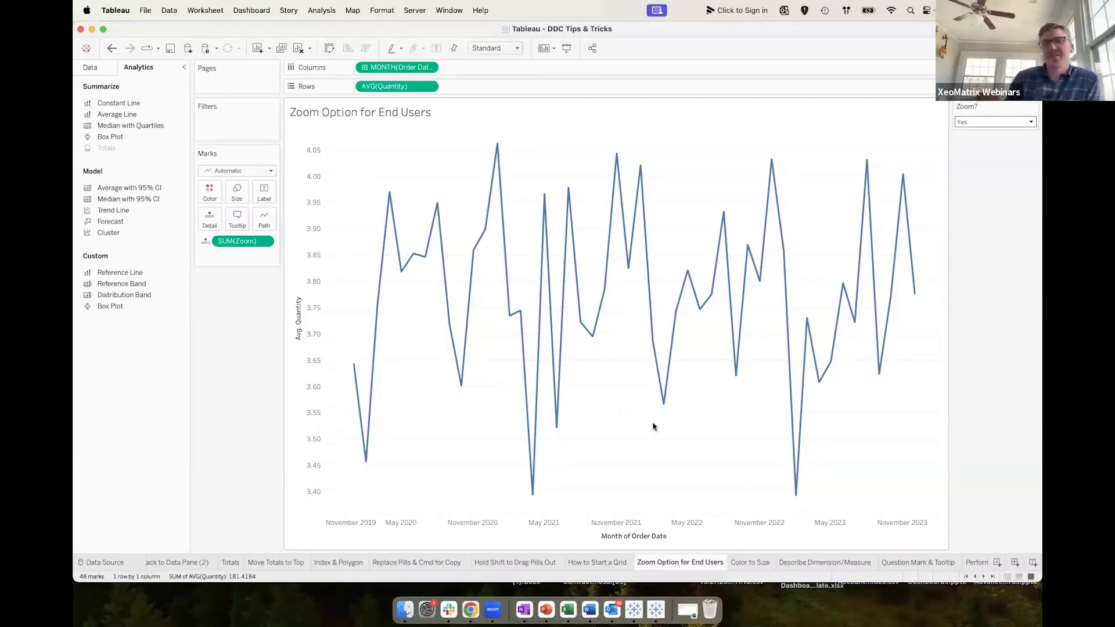
Open the Color to Size sheet, remove SUM(Profit) from the marks, and add Profit back to Color.
{"action": "left_click", "coordinate": [749, 563]}
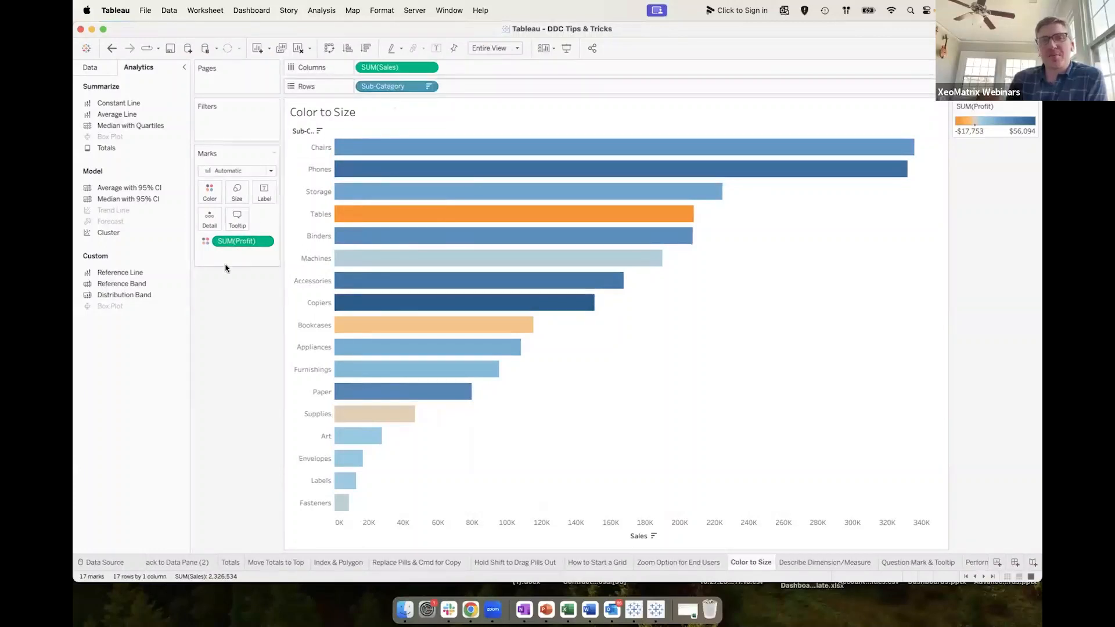
{"action": "mouse_move", "coordinate": [391, 218]}
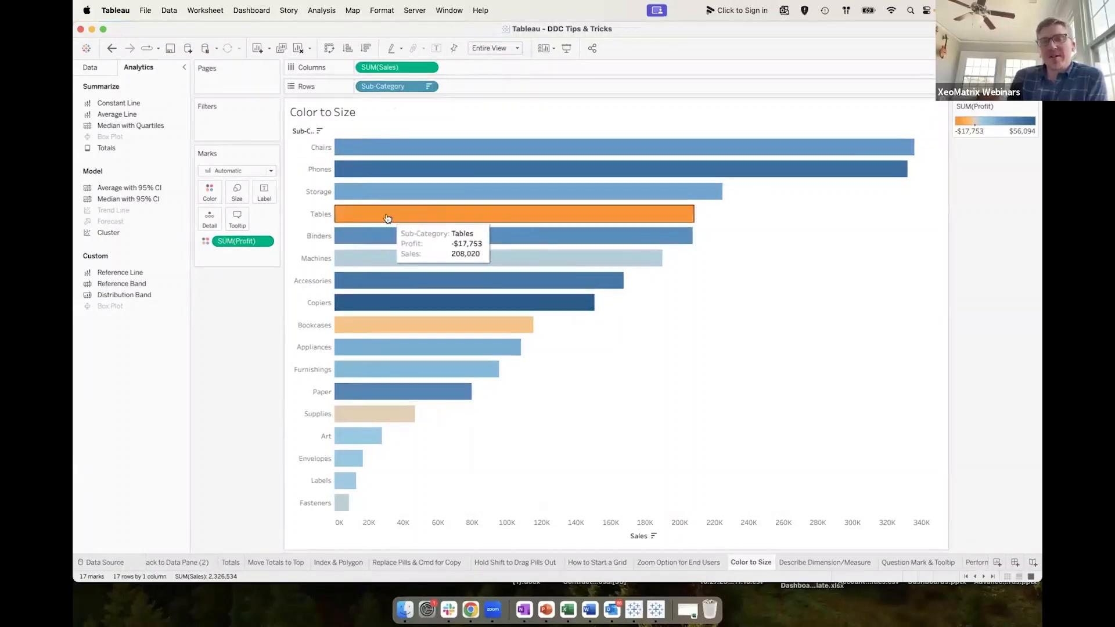
{"action": "left_click_drag", "start_coordinate": [227, 241], "coordinate": [147, 217]}
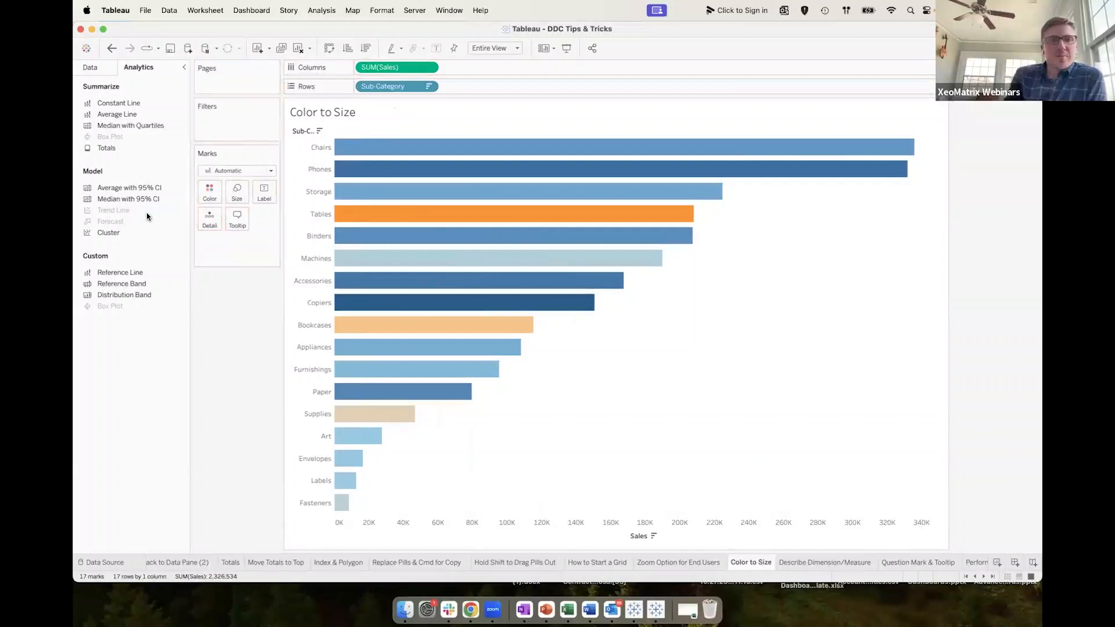
{"action": "left_click", "coordinate": [90, 67]}
{"action": "left_click_drag", "start_coordinate": [105, 391], "coordinate": [209, 194]}
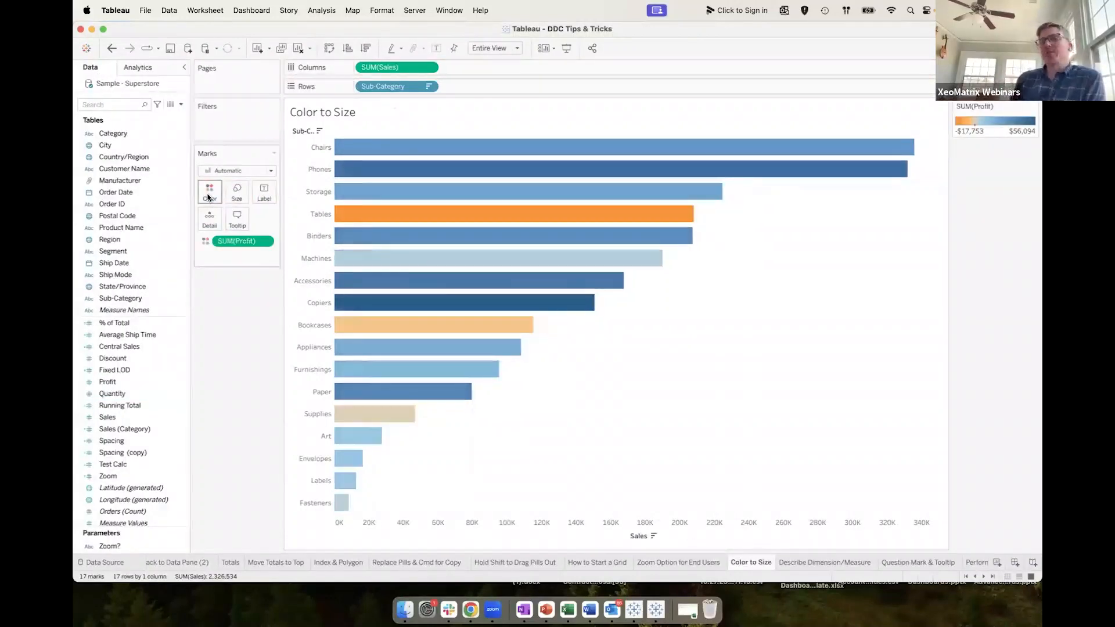
Change the mark property of the SUM(Profit) pill to Size, Label, Size again, and back to Color.
{"action": "left_click", "coordinate": [206, 242]}
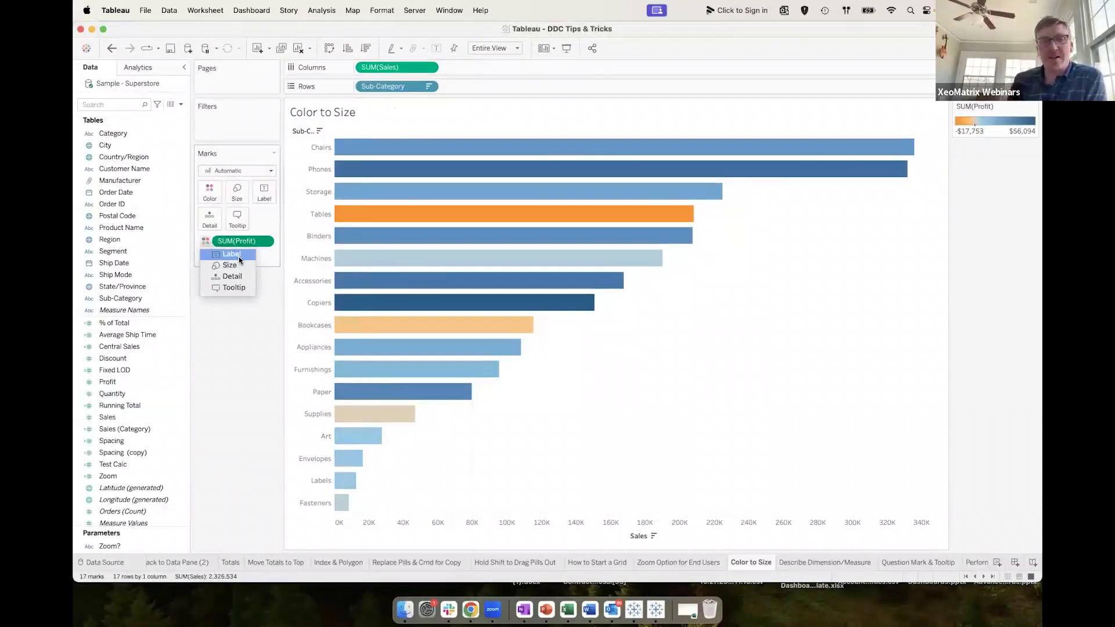
{"action": "left_click", "coordinate": [207, 243]}
{"action": "left_click", "coordinate": [206, 242]}
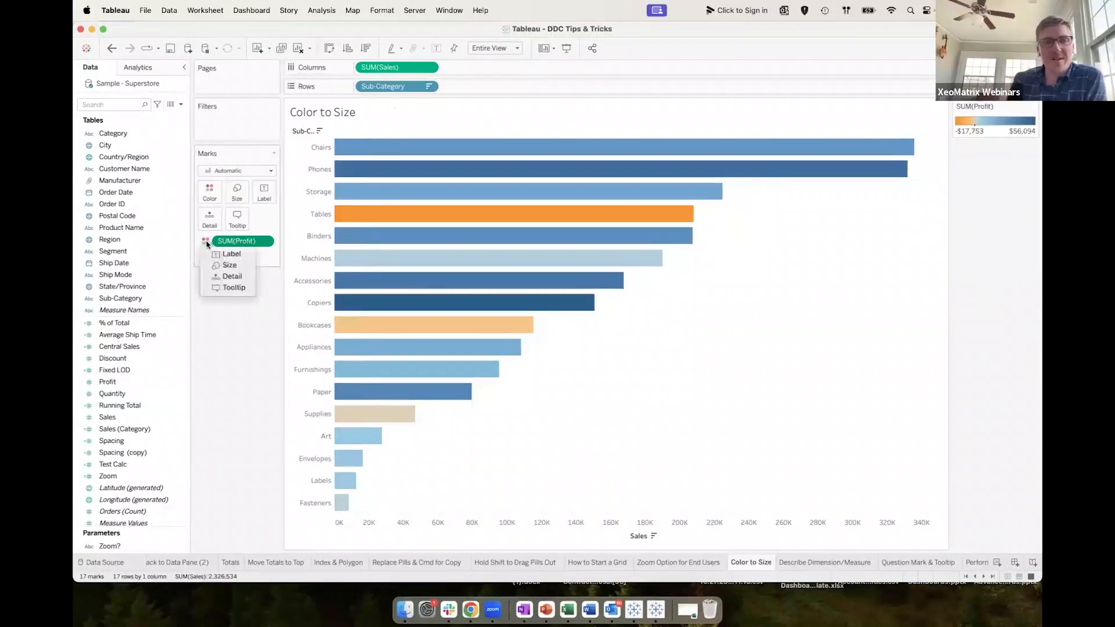
{"action": "left_click", "coordinate": [230, 266]}
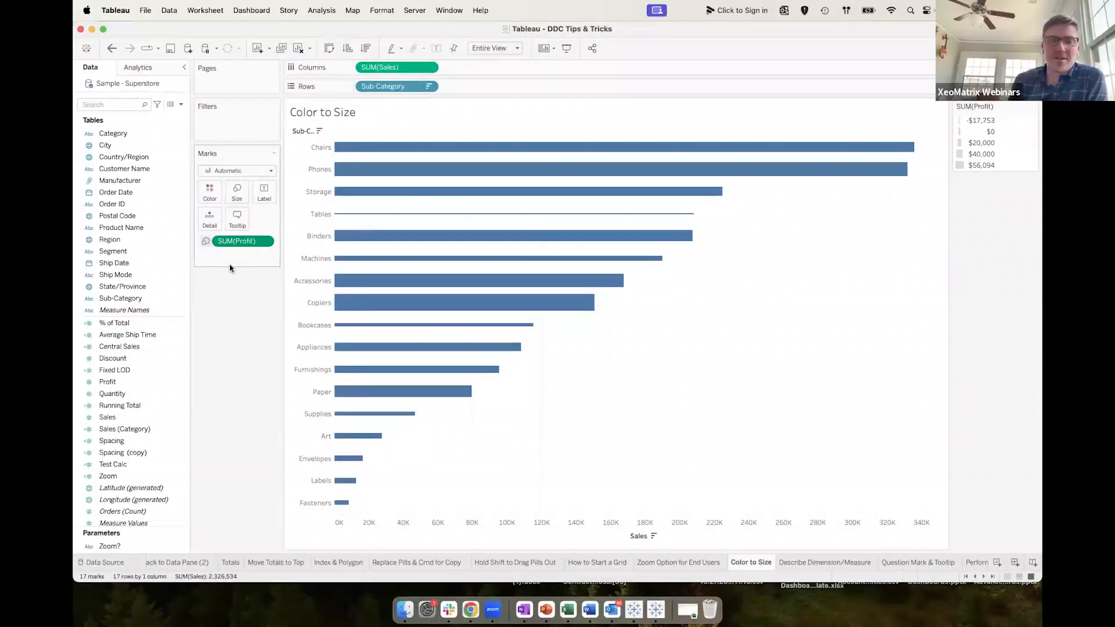
{"action": "left_click", "coordinate": [206, 242]}
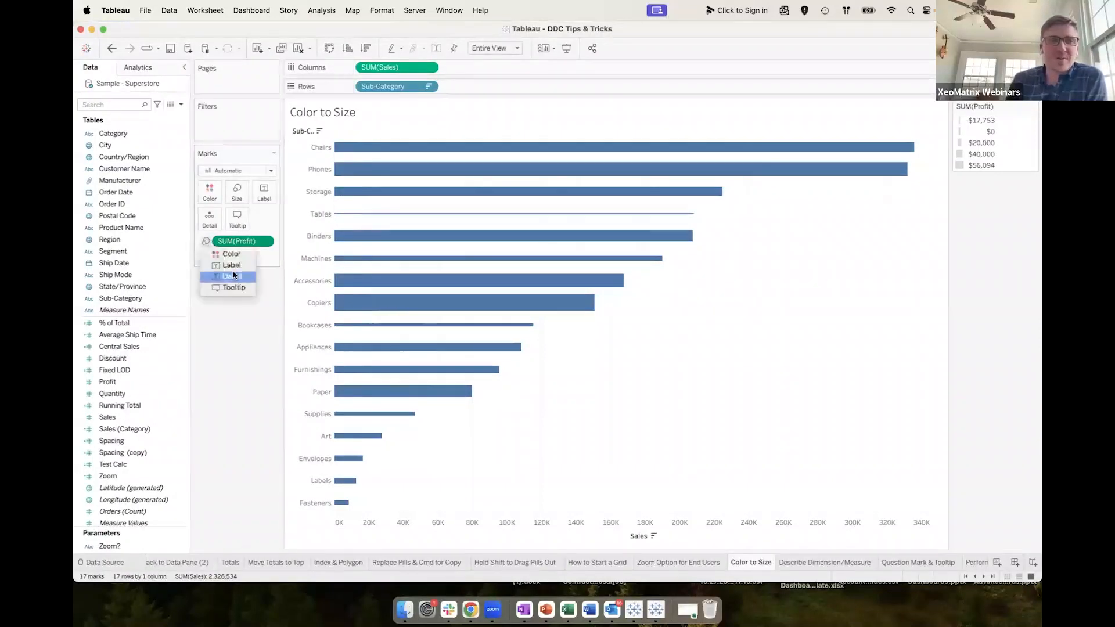
{"action": "left_click", "coordinate": [231, 266]}
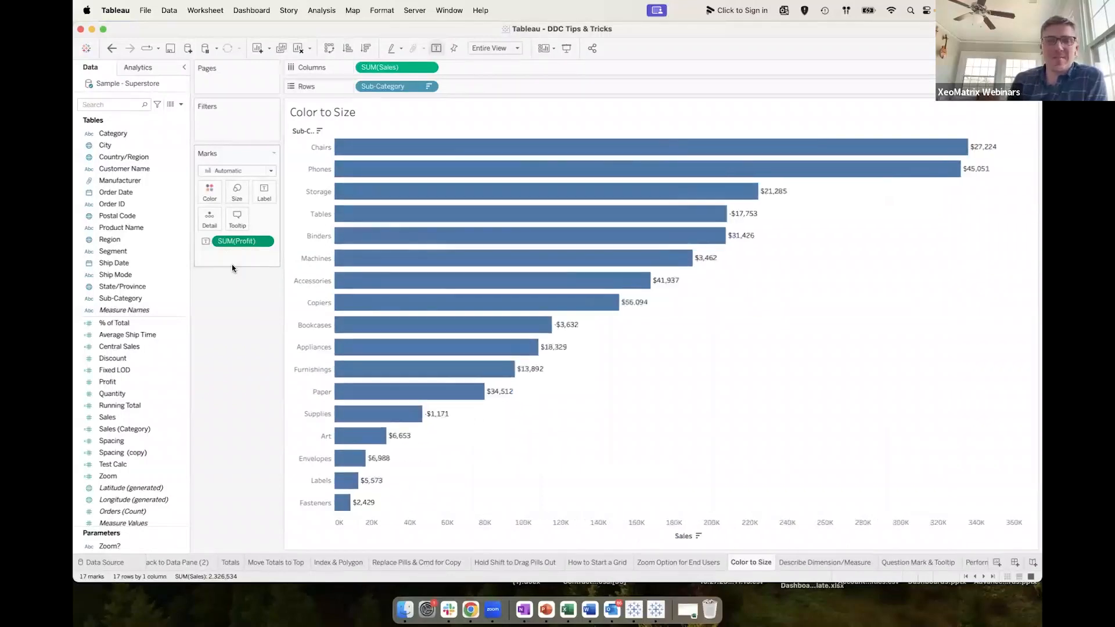
{"action": "left_click", "coordinate": [205, 241]}
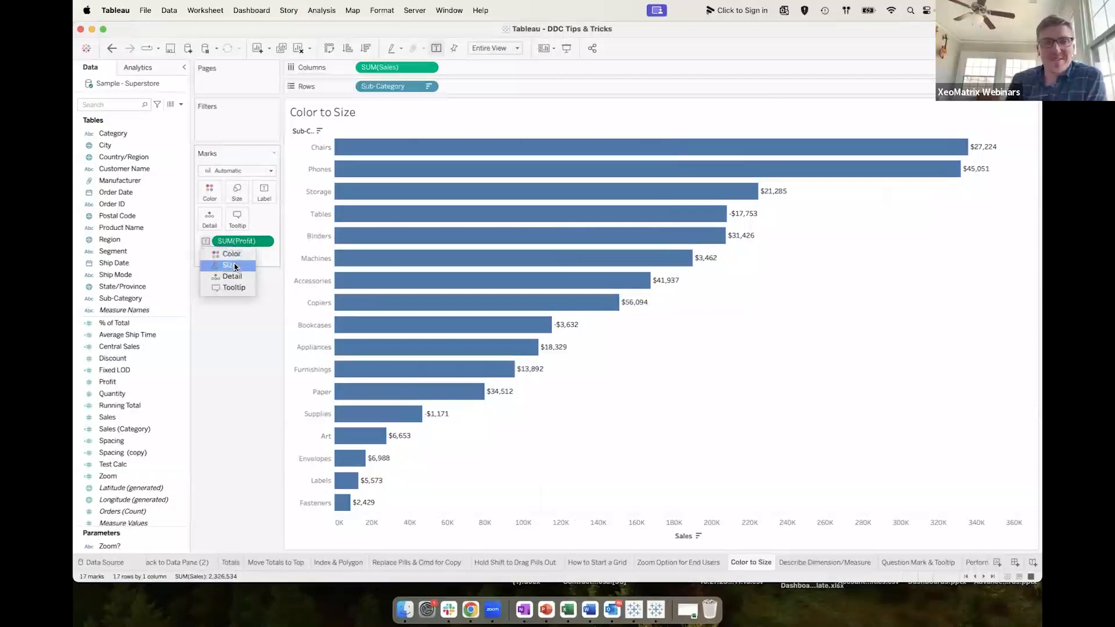
{"action": "left_click", "coordinate": [231, 264]}
{"action": "left_click", "coordinate": [206, 241]}
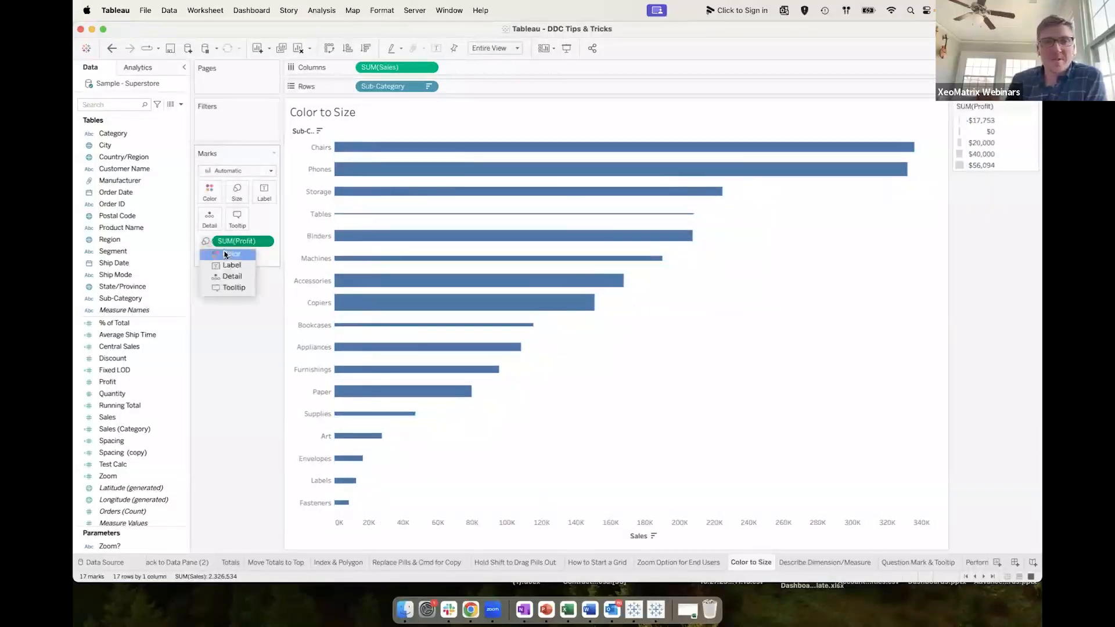
{"action": "left_click", "coordinate": [226, 254]}
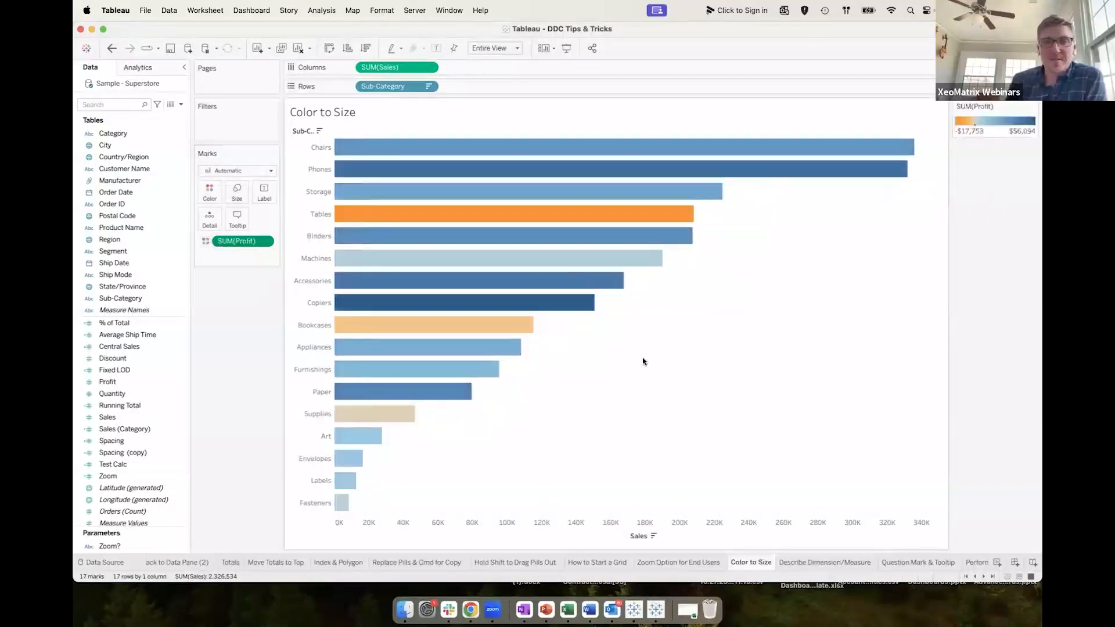
Open the Describe Dimension/Measure sheet and view the field descriptions of Fixed LOD and Region.
{"action": "left_click", "coordinate": [804, 564]}
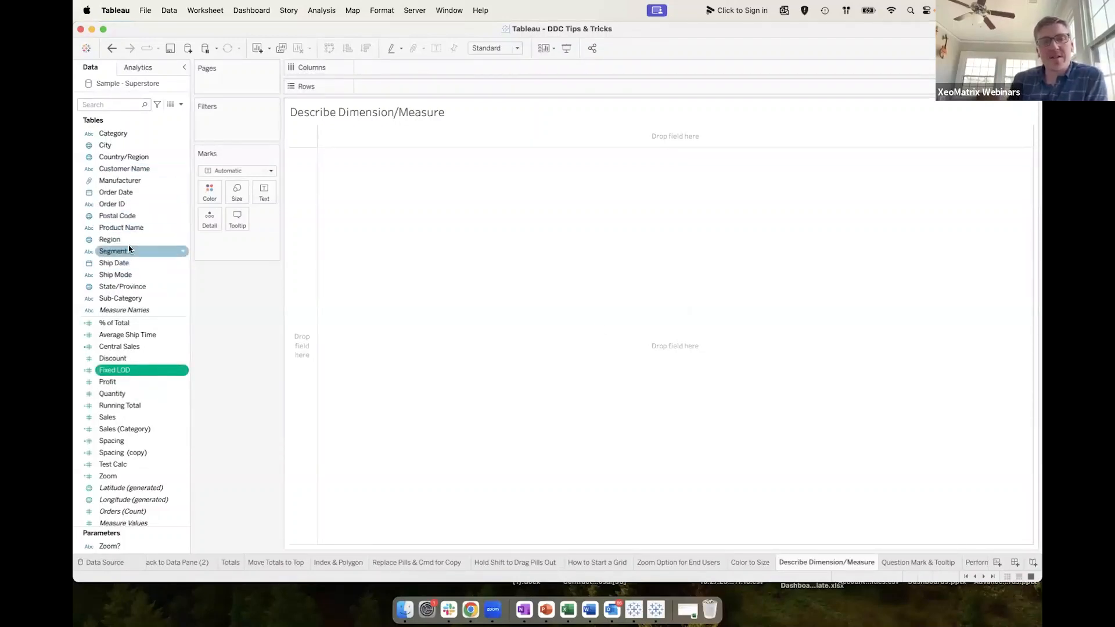
{"action": "right_click", "coordinate": [139, 371]}
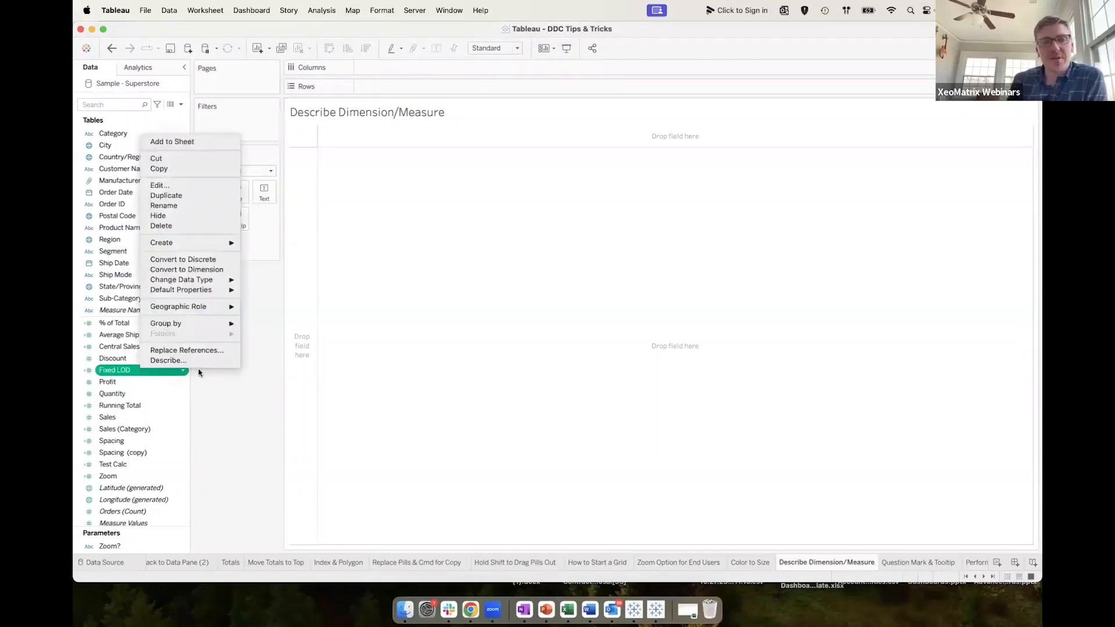
{"action": "left_click", "coordinate": [167, 360]}
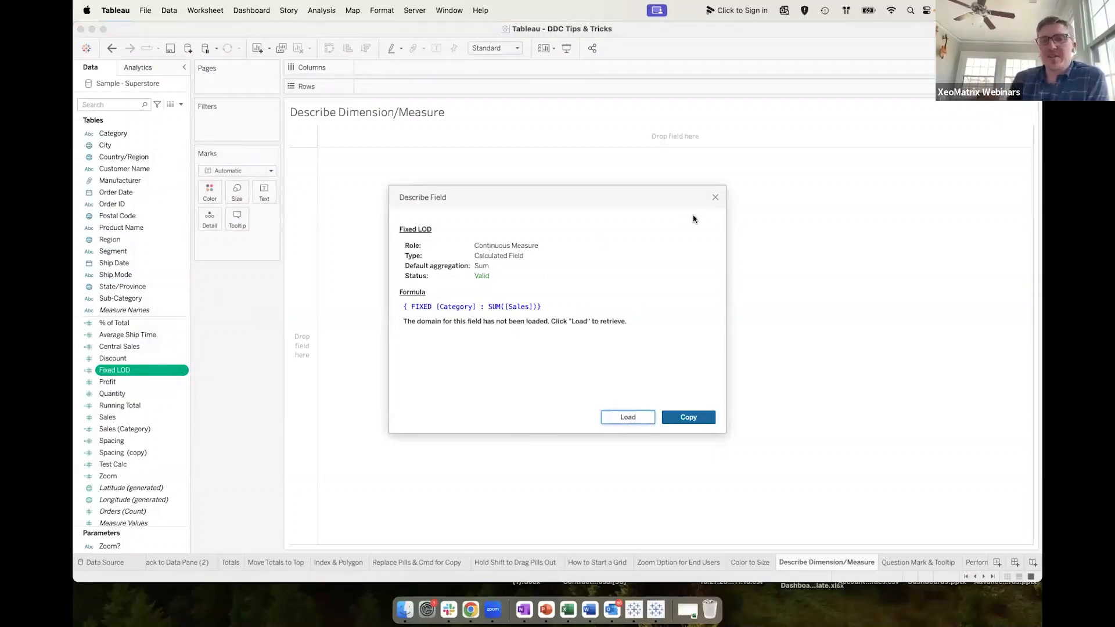
{"action": "left_click", "coordinate": [715, 198]}
{"action": "right_click", "coordinate": [124, 240]}
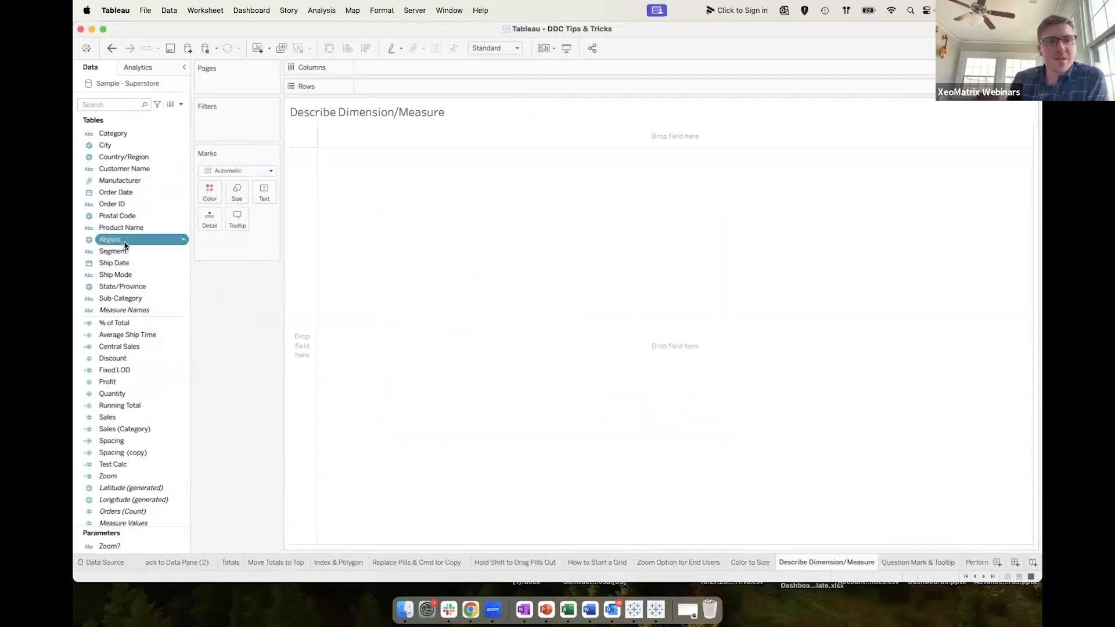
{"action": "left_click", "coordinate": [152, 452]}
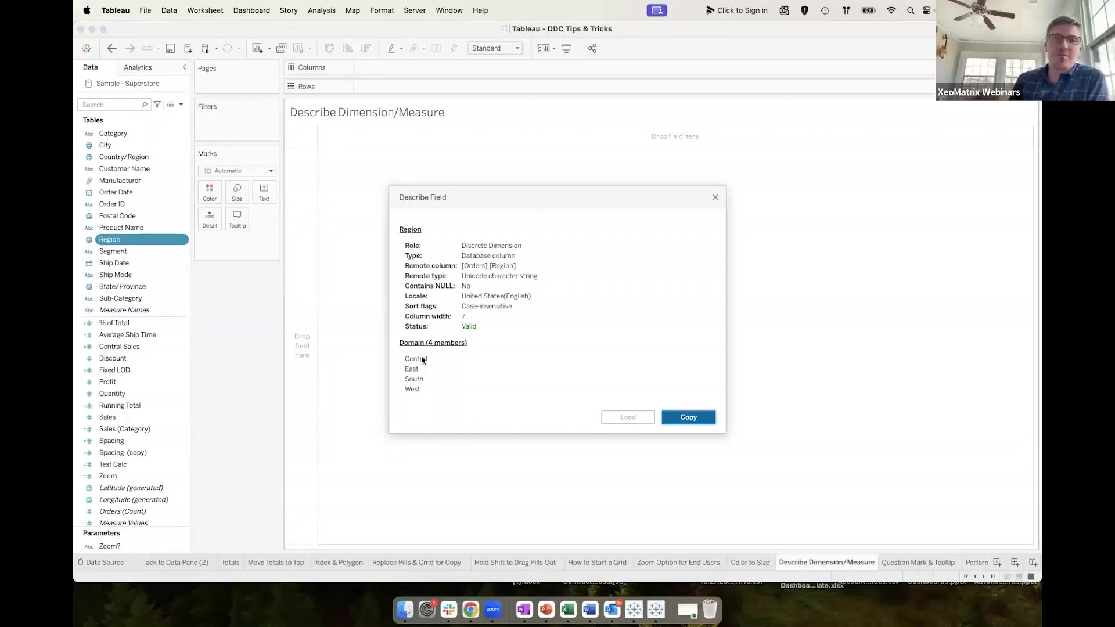
{"action": "left_click", "coordinate": [714, 199]}
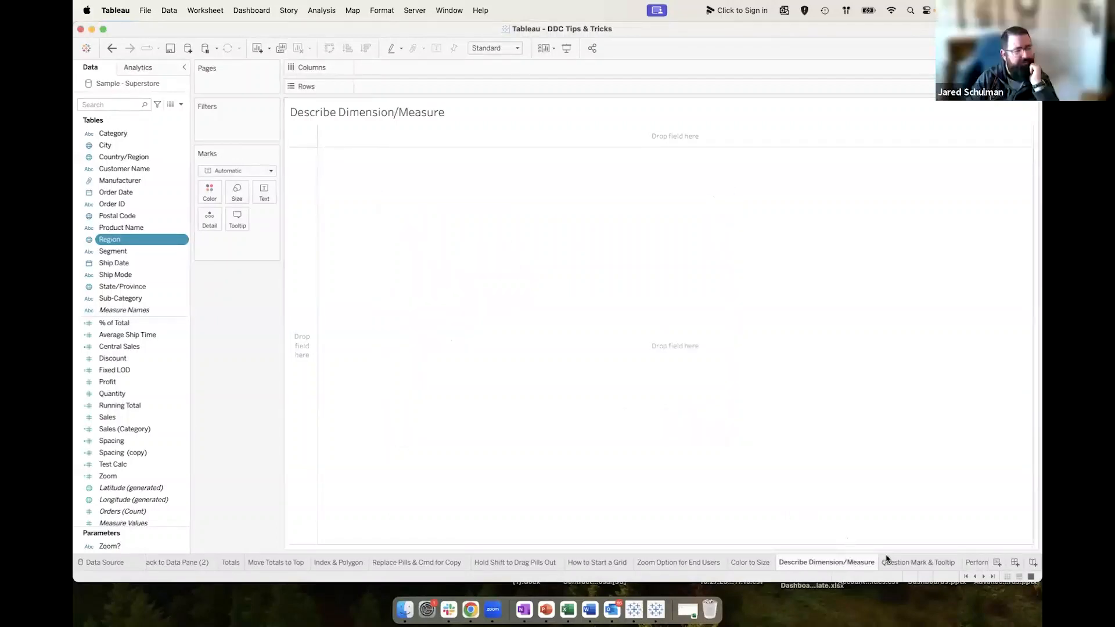
On the Question Mark & Tooltip sheet, create a calculated field named Question Mark with the formula '?'.
{"action": "mouse_move", "coordinate": [897, 560]}
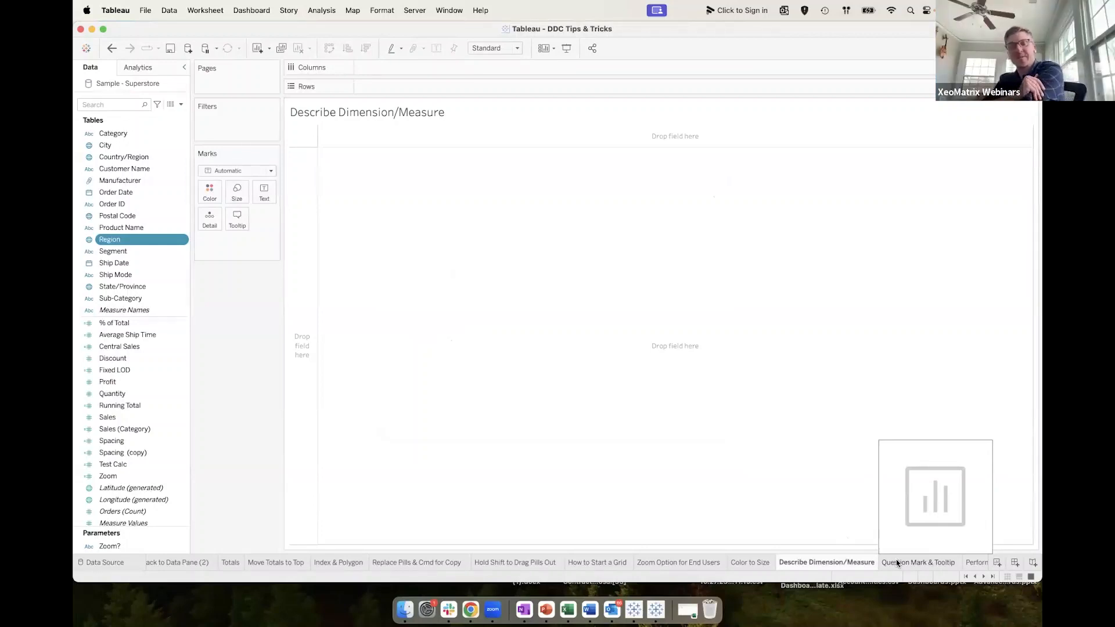
{"action": "left_click", "coordinate": [897, 560]}
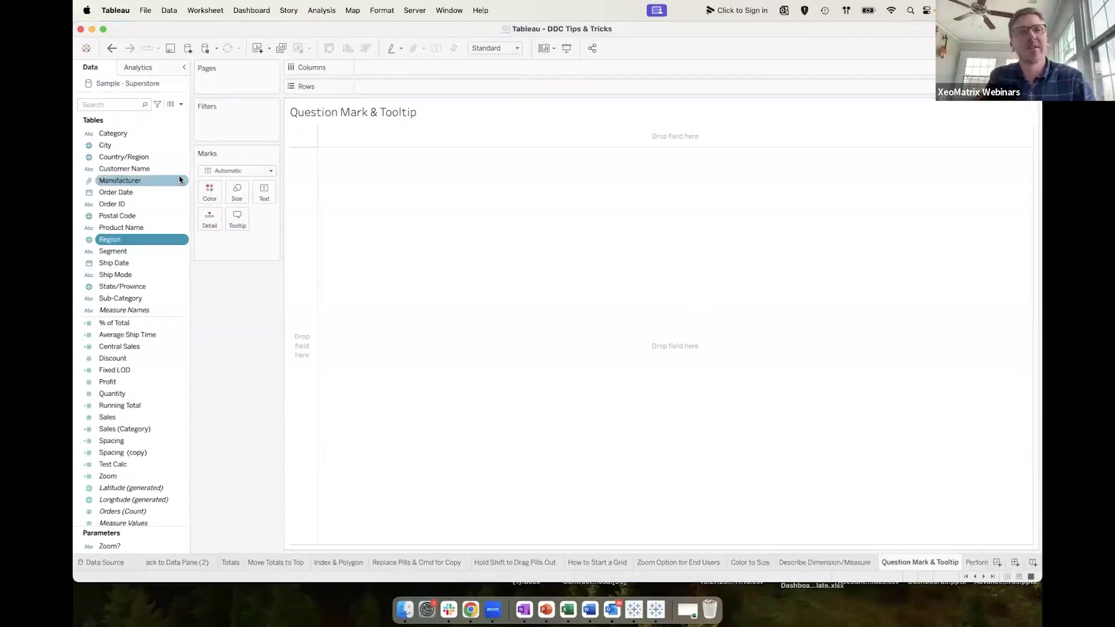
{"action": "left_click", "coordinate": [181, 104]}
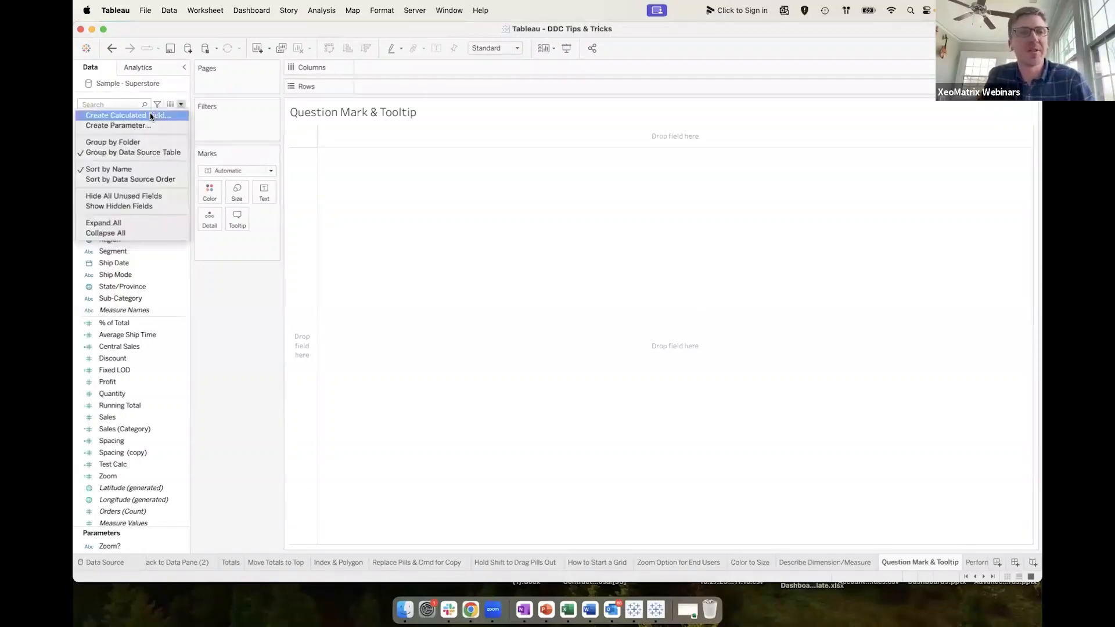
{"action": "left_click", "coordinate": [134, 114]}
{"action": "double_click", "coordinate": [290, 236]}
{"action": "type", "text": "Ques"}
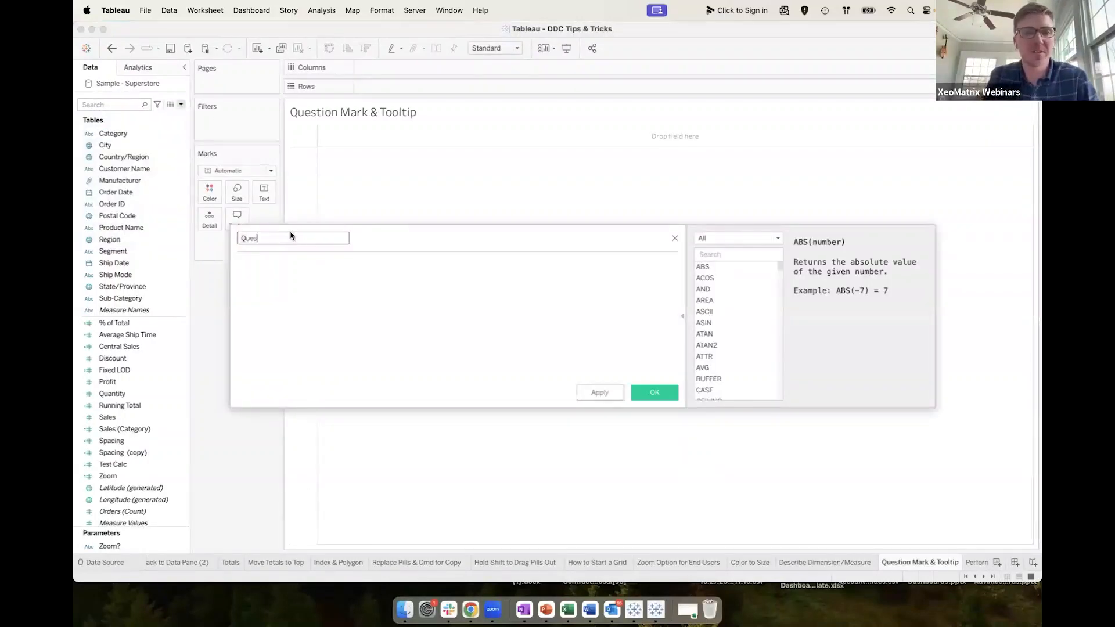
{"action": "type", "text": "tion Mark"}
{"action": "left_click", "coordinate": [326, 282]}
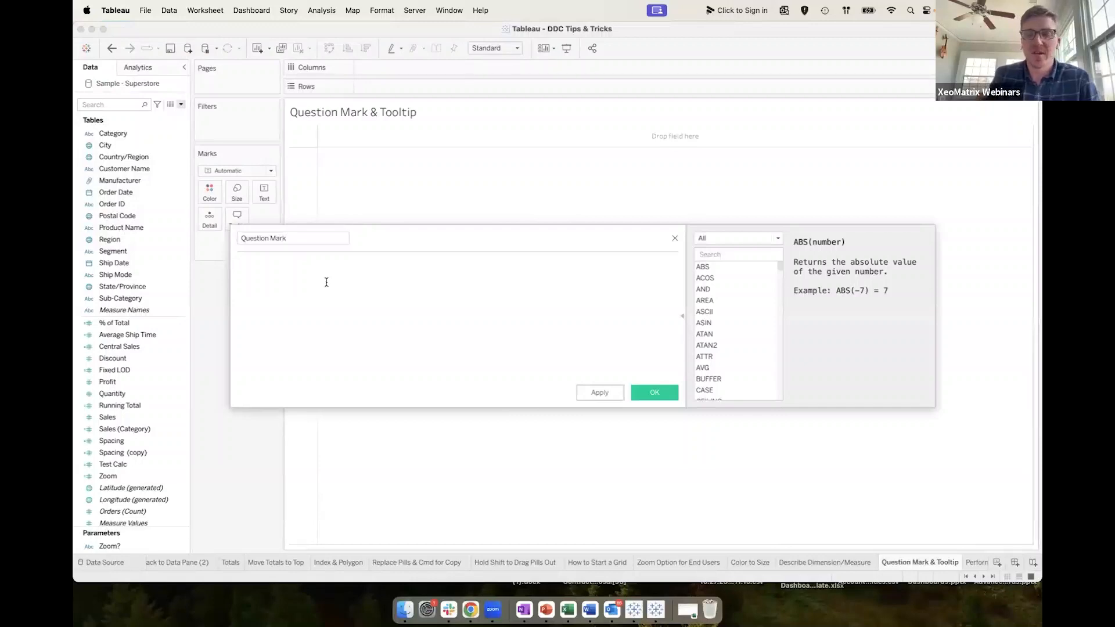
{"action": "type", "text": "'?'"}
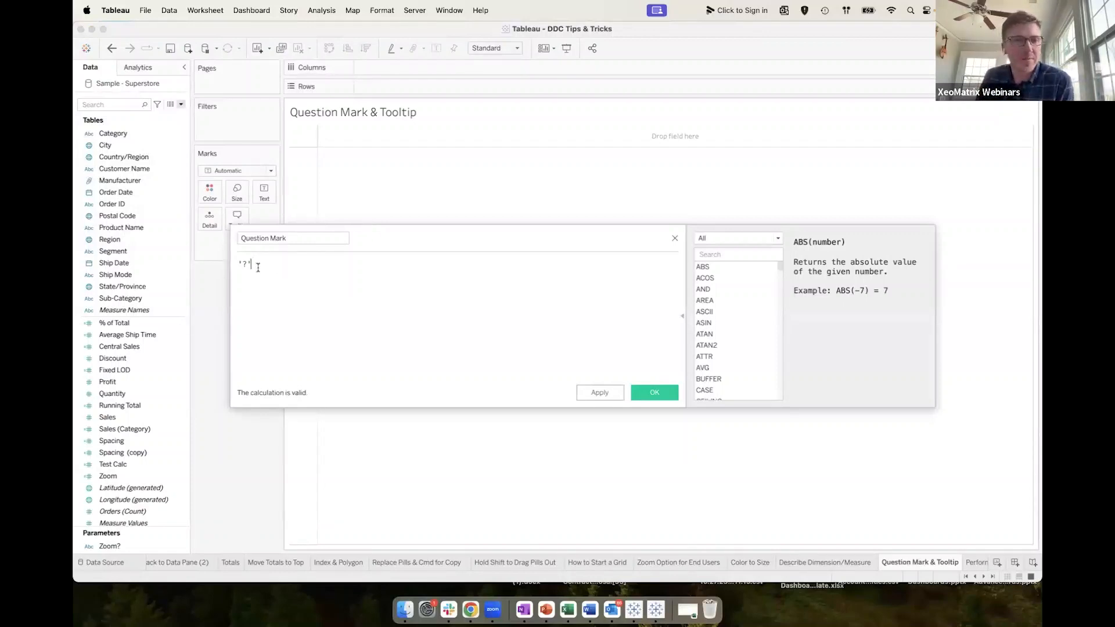
{"action": "left_click", "coordinate": [659, 396]}
Place Question Mark on Text and format its label as bold at font size 24.
{"action": "left_click_drag", "start_coordinate": [127, 239], "coordinate": [263, 199]}
{"action": "left_click", "coordinate": [263, 195]}
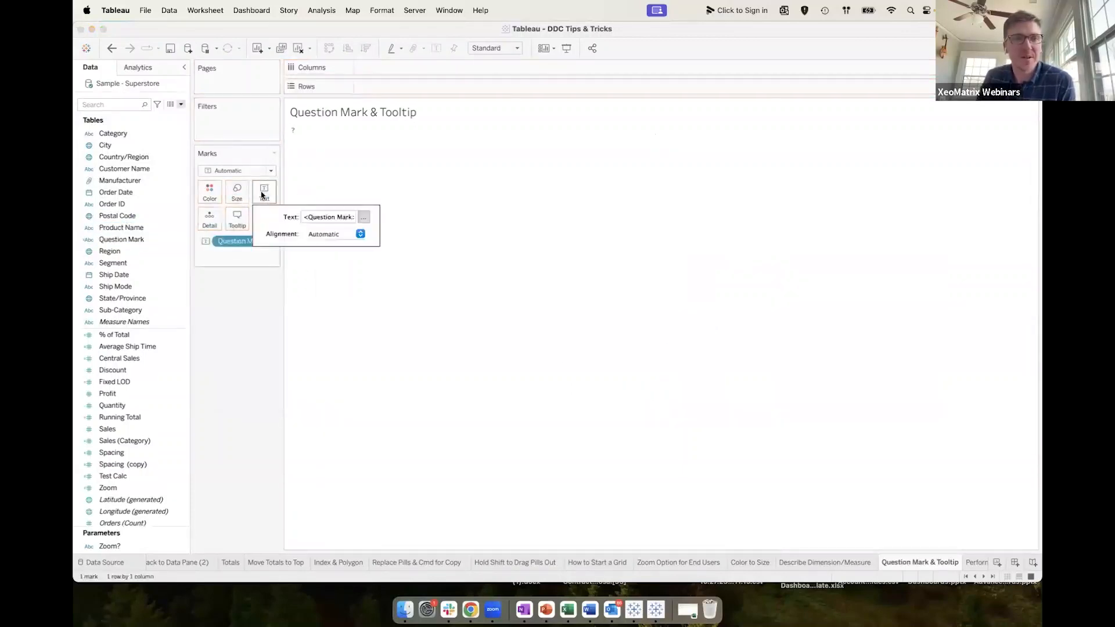
{"action": "left_click", "coordinate": [364, 218]}
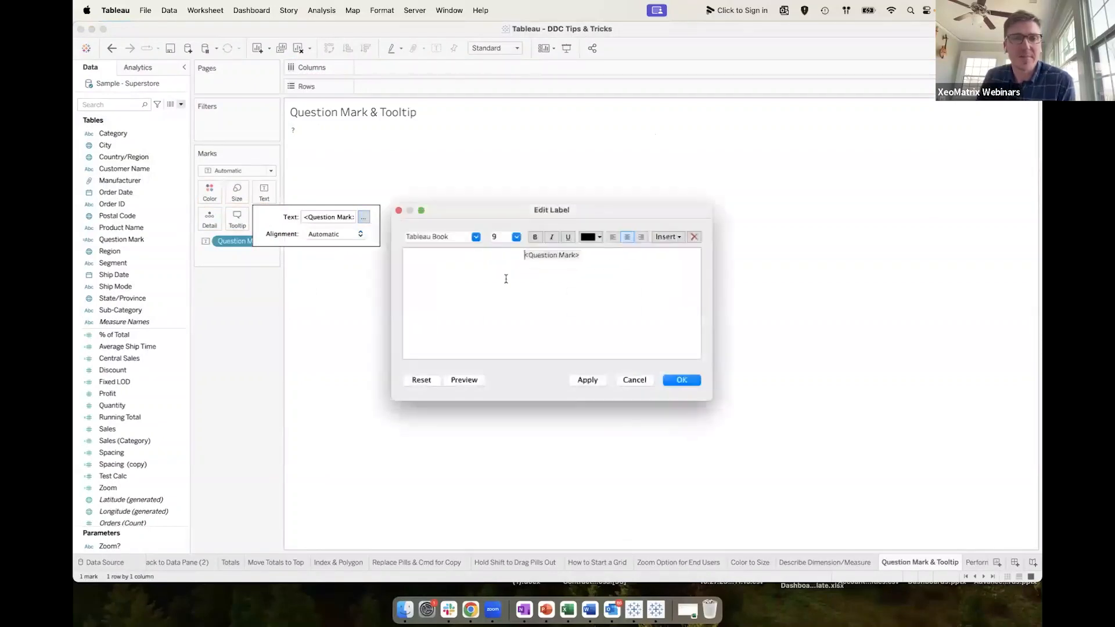
{"action": "left_click", "coordinate": [517, 237]}
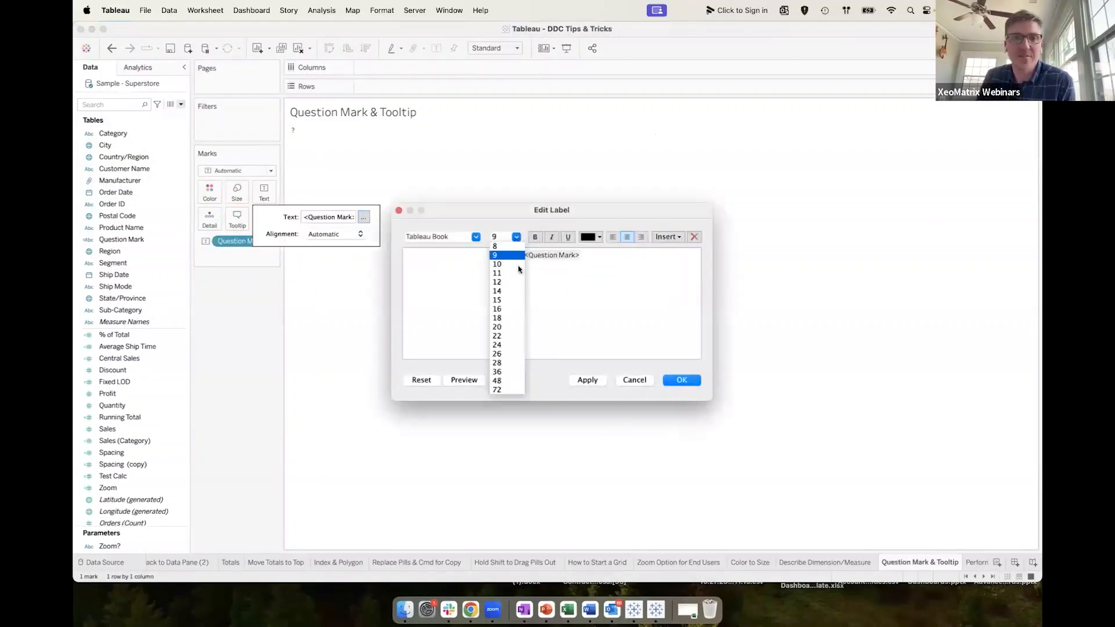
{"action": "left_click", "coordinate": [514, 345]}
{"action": "left_click", "coordinate": [588, 380]}
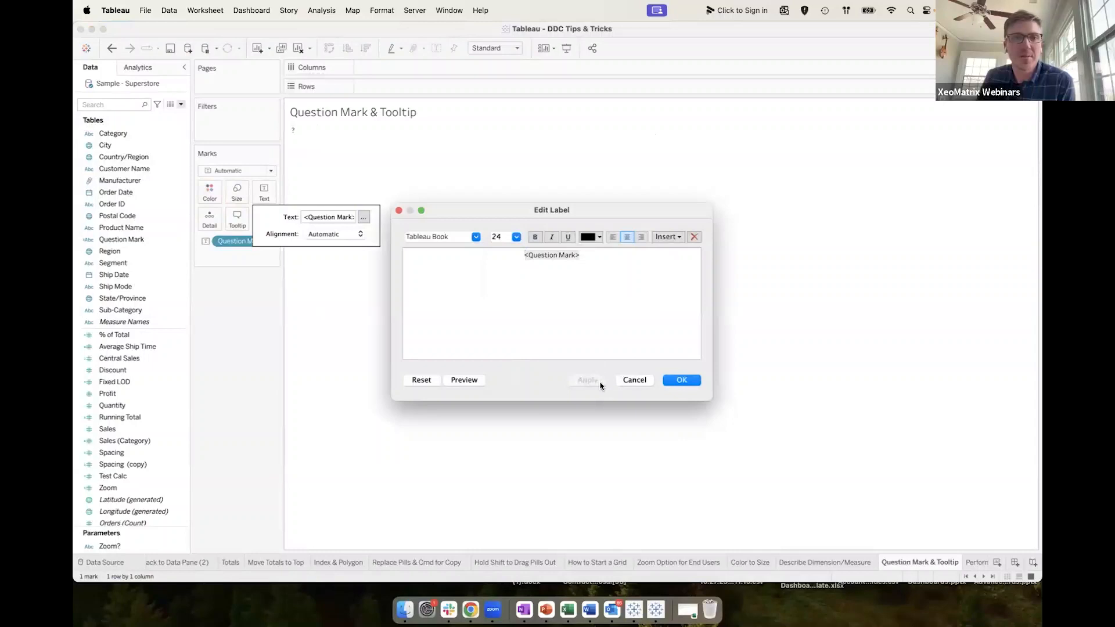
{"action": "left_click_drag", "start_coordinate": [580, 256], "coordinate": [525, 253]}
{"action": "left_click", "coordinate": [516, 237]}
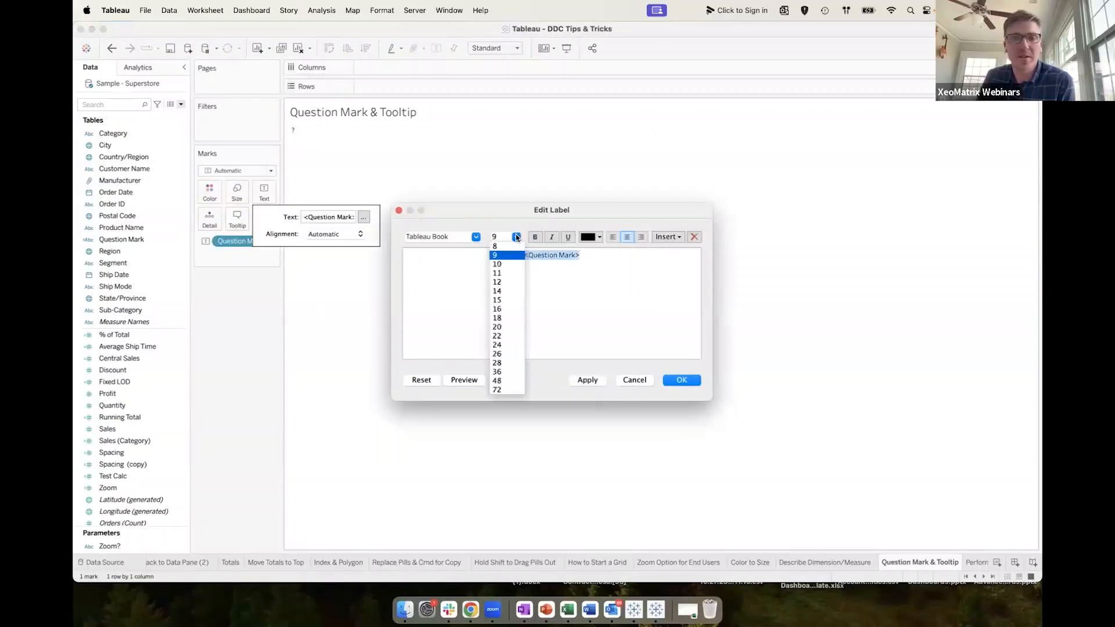
{"action": "left_click", "coordinate": [511, 345]}
{"action": "key", "text": "super+b"}
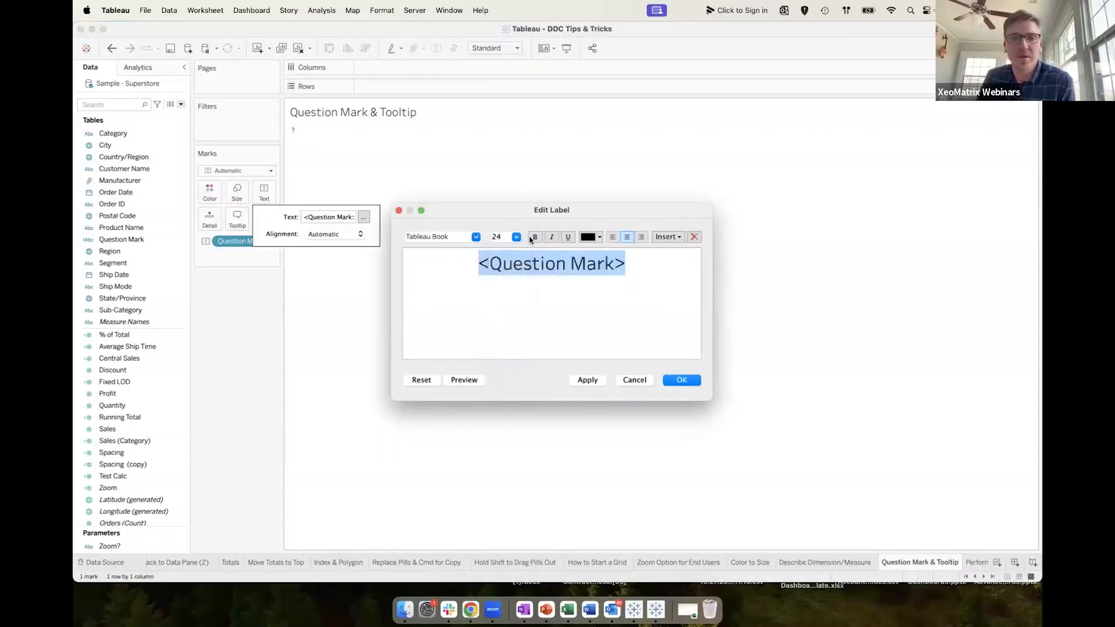
{"action": "left_click", "coordinate": [590, 381]}
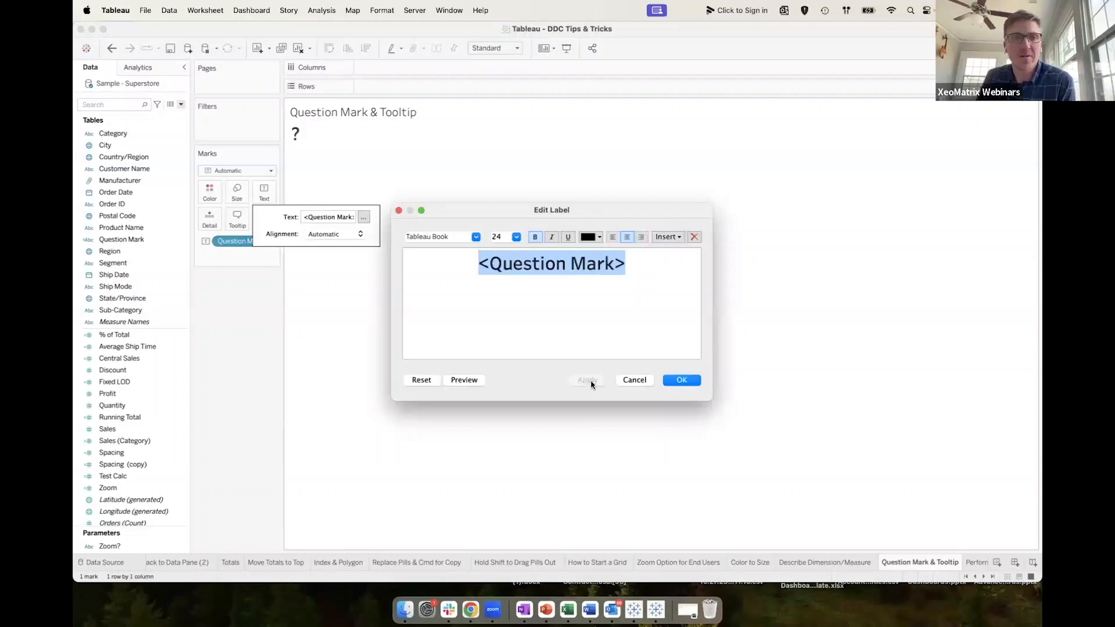
{"action": "left_click", "coordinate": [679, 381]}
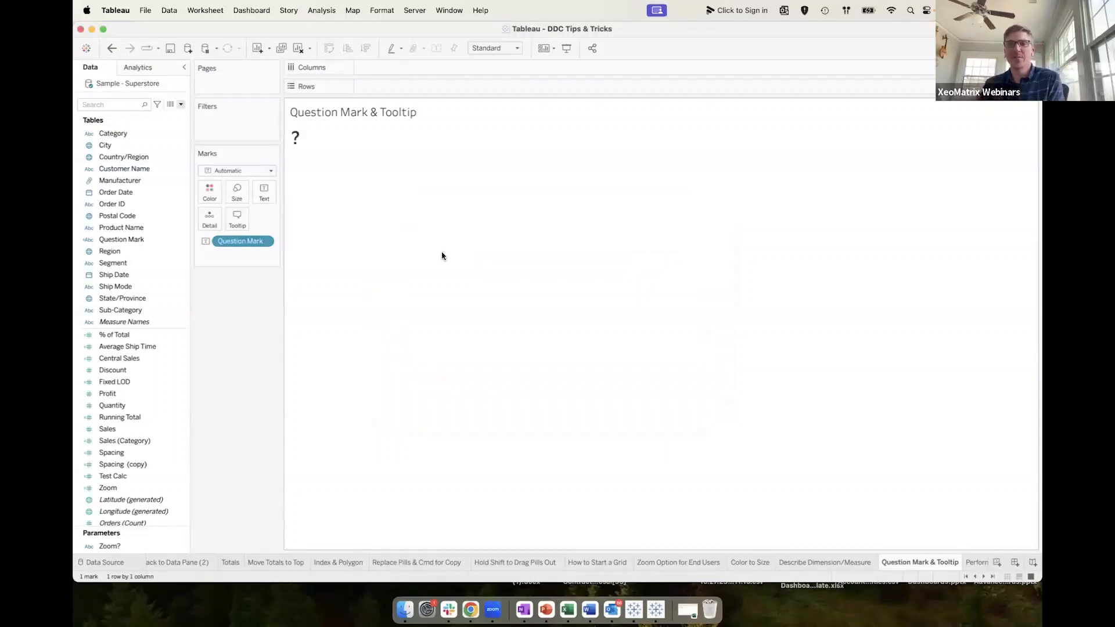
Set the horizontal alignment of the question mark text to center.
{"action": "mouse_move", "coordinate": [299, 141]}
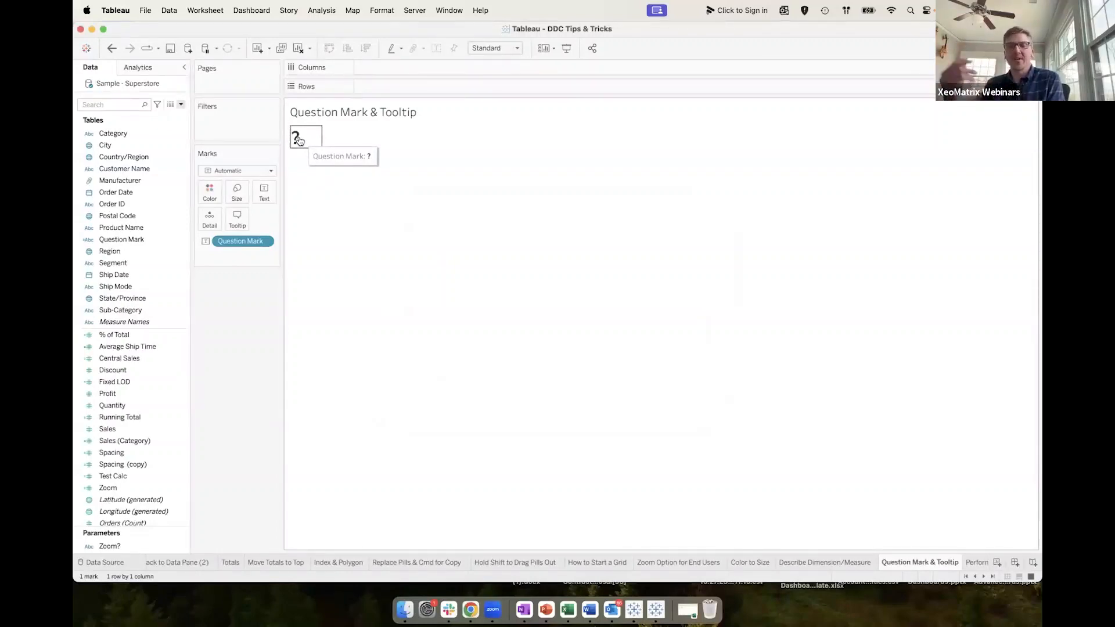
{"action": "left_click", "coordinate": [262, 190]}
{"action": "left_click", "coordinate": [326, 234]}
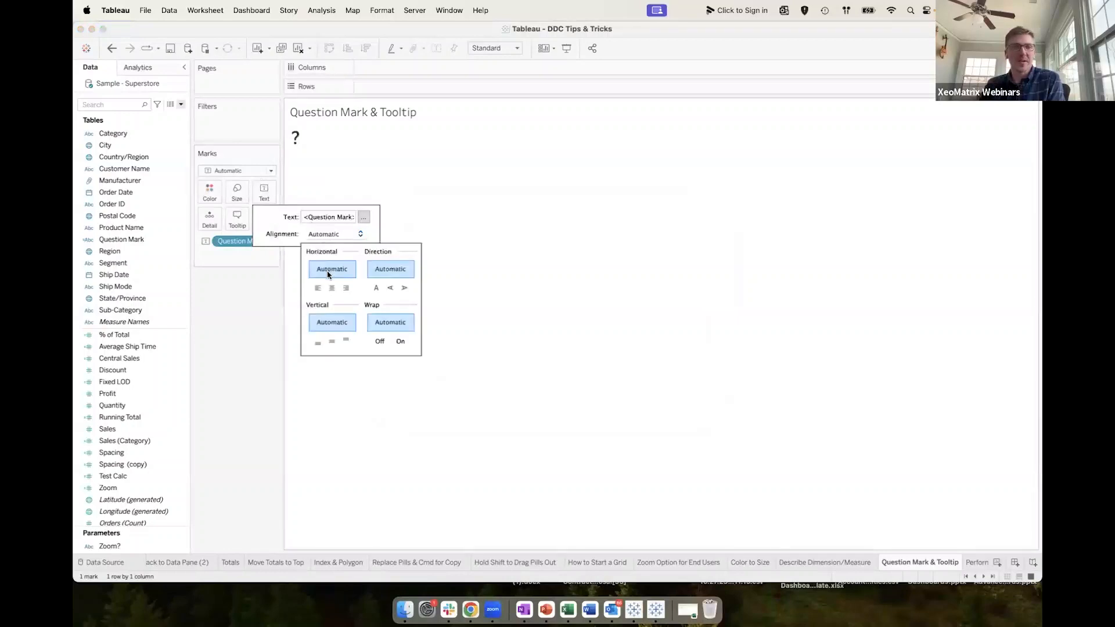
{"action": "left_click", "coordinate": [331, 286]}
{"action": "left_click", "coordinate": [421, 257]}
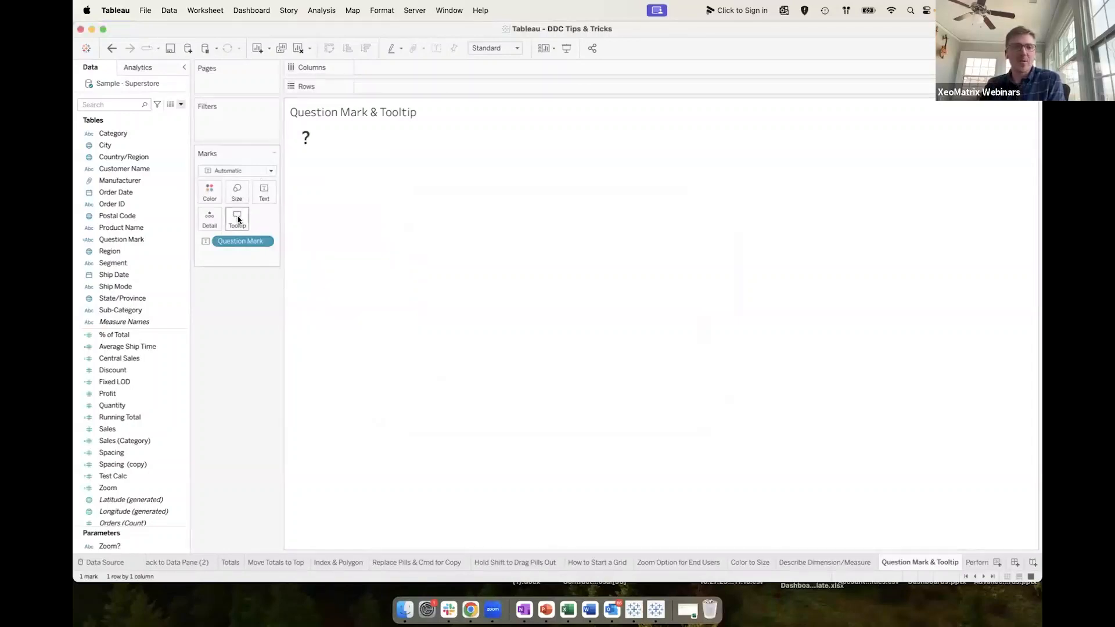
Replace the mark's tooltip text with "Provide context here about the report" and check it on the question mark.
{"action": "left_click", "coordinate": [238, 219]}
{"action": "left_click_drag", "start_coordinate": [545, 253], "coordinate": [355, 239]}
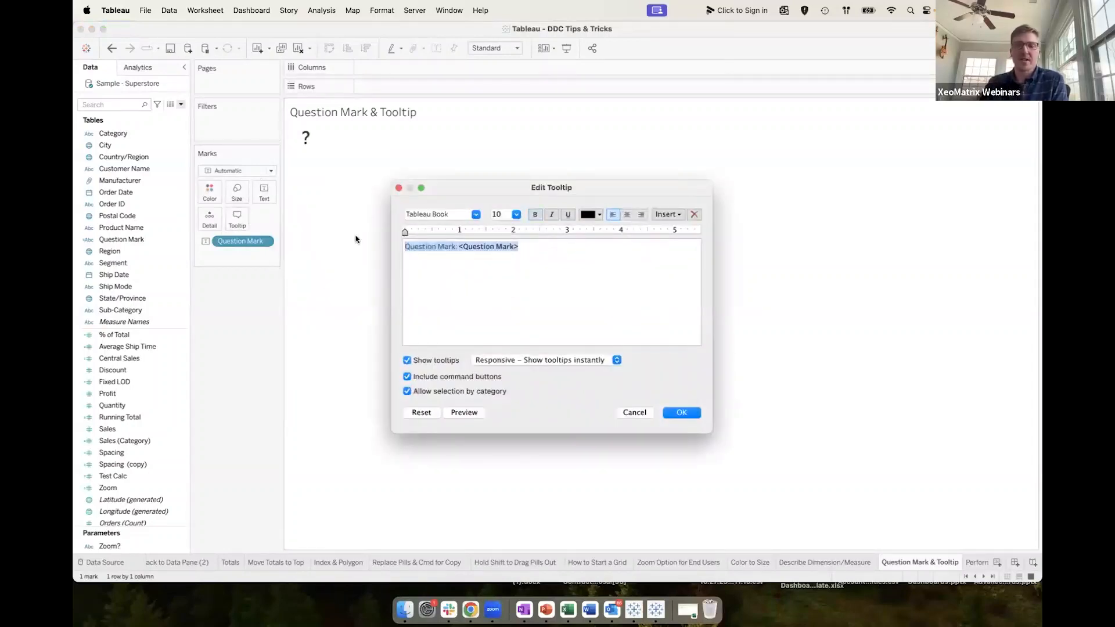
{"action": "key", "text": "BackSpace"}
{"action": "type", "text": "Provide context here about the report"}
{"action": "left_click", "coordinate": [681, 411]}
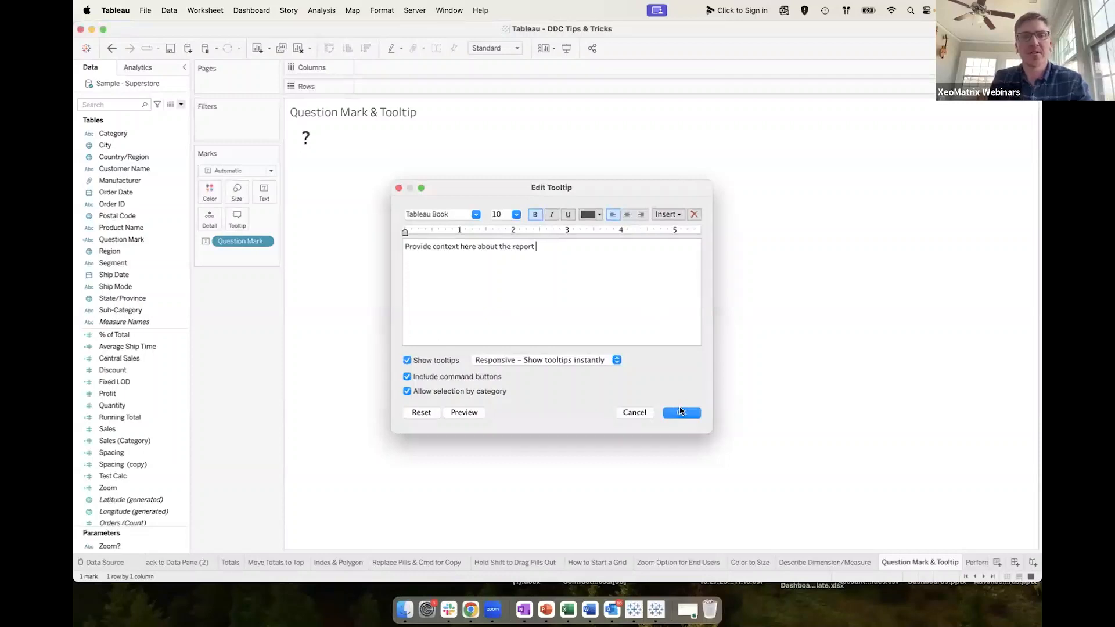
{"action": "mouse_move", "coordinate": [306, 139]}
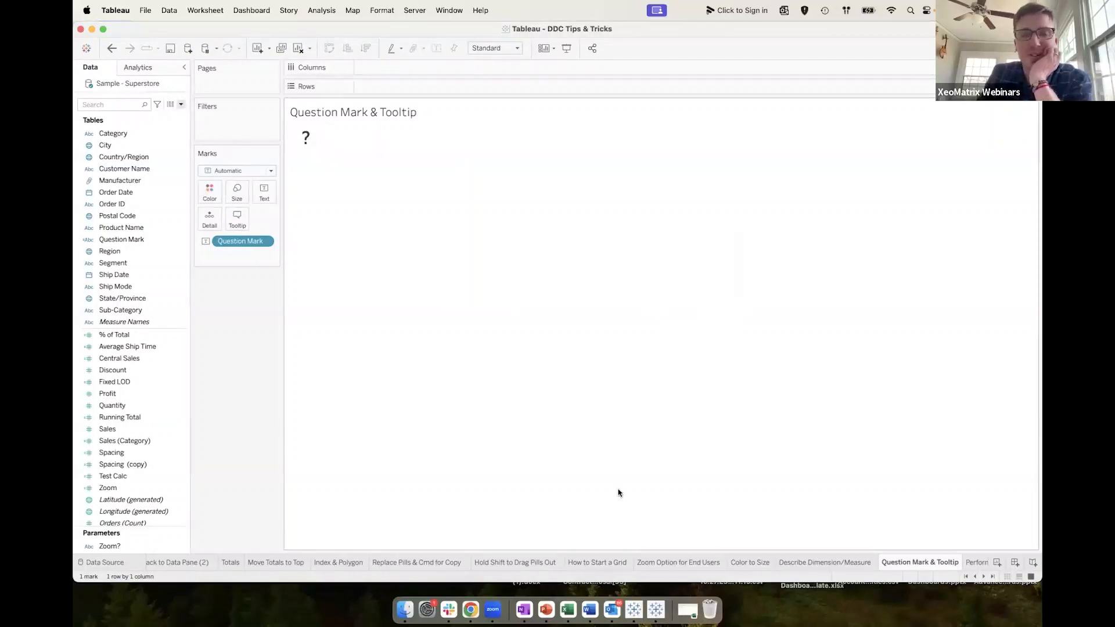
Open the Show Grid & Hide All Sheets dashboard and add the Question Mark & Tooltip sheet as a floating object over its header.
{"action": "scroll", "coordinate": [690, 572], "scroll_direction": "right", "scroll_amount": 5}
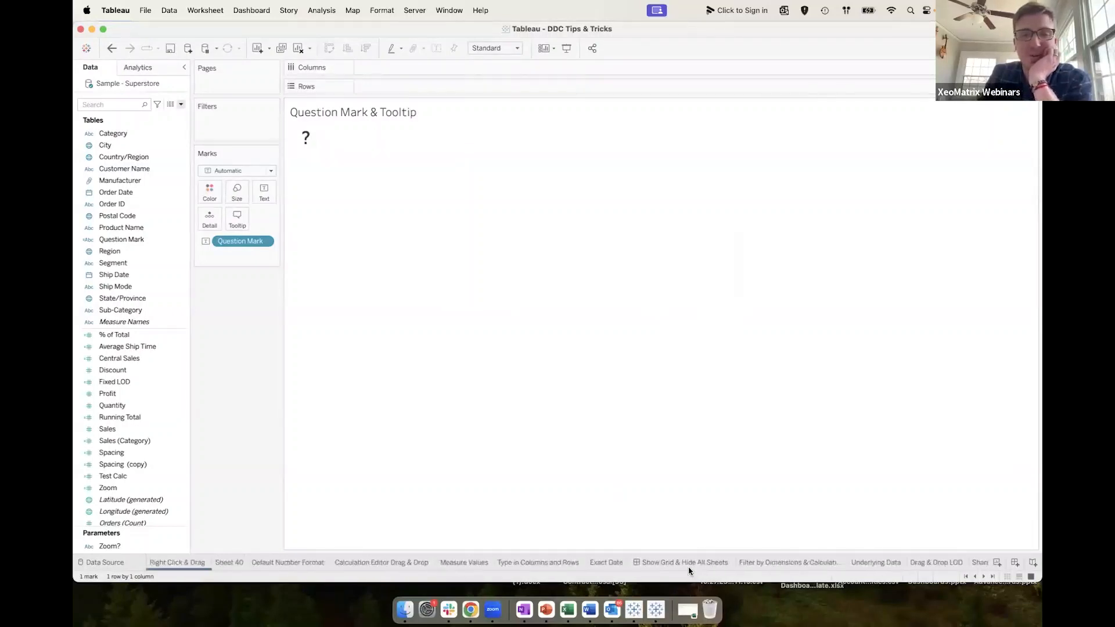
{"action": "left_click", "coordinate": [665, 562]}
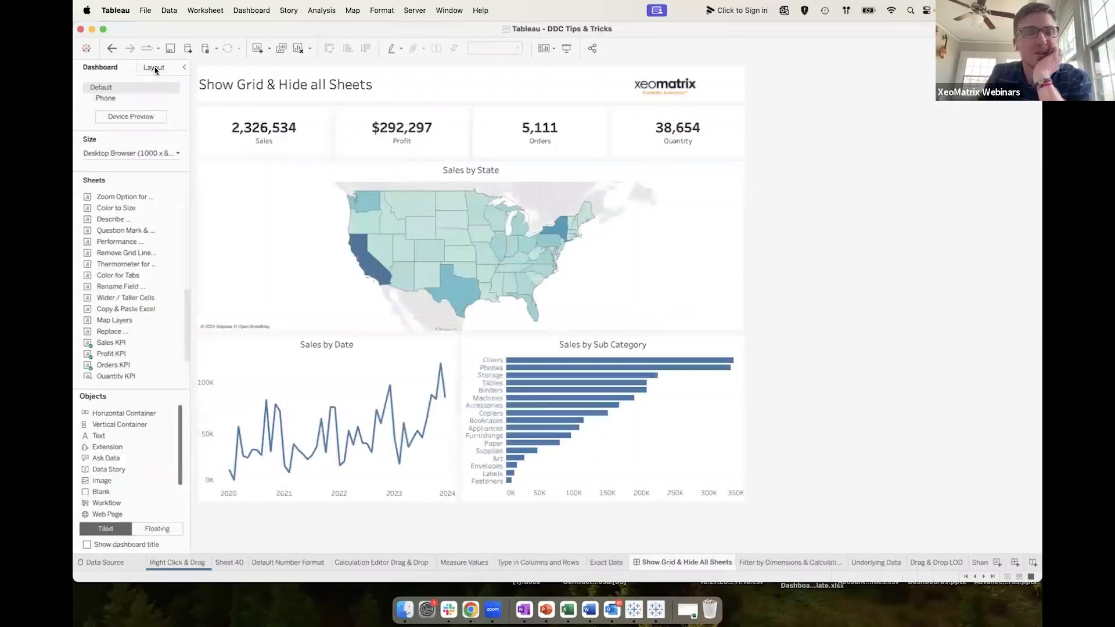
{"action": "left_click", "coordinate": [157, 528]}
{"action": "left_click_drag", "start_coordinate": [111, 342], "coordinate": [137, 327]}
{"action": "mouse_move", "coordinate": [136, 327]}
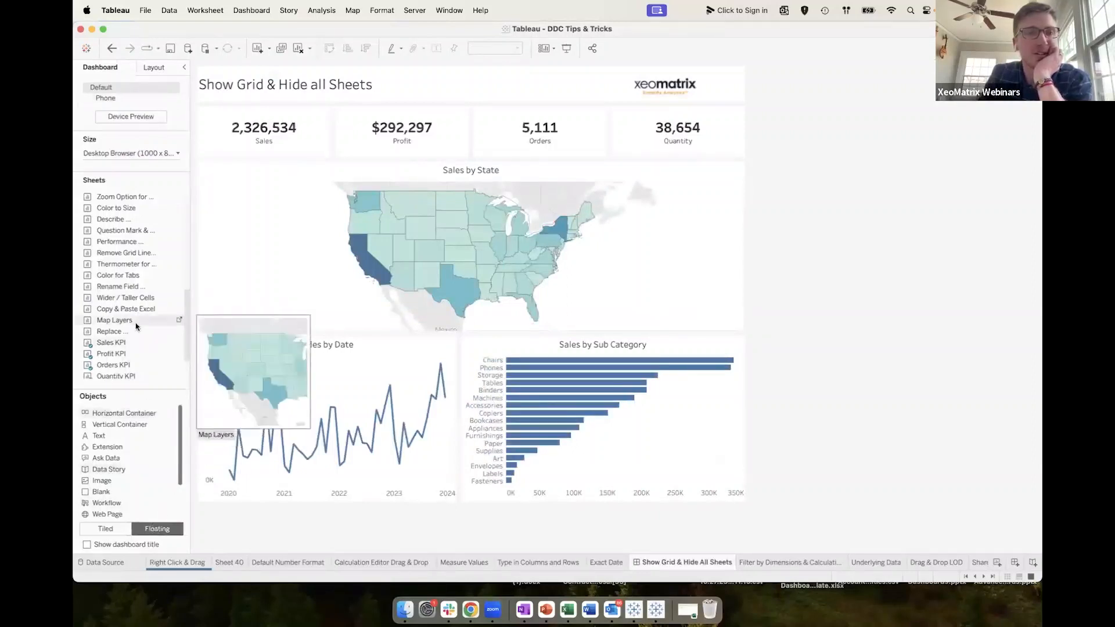
{"action": "scroll", "coordinate": [136, 327], "scroll_direction": "down", "scroll_amount": 3}
{"action": "scroll", "coordinate": [137, 327], "scroll_direction": "up", "scroll_amount": 6}
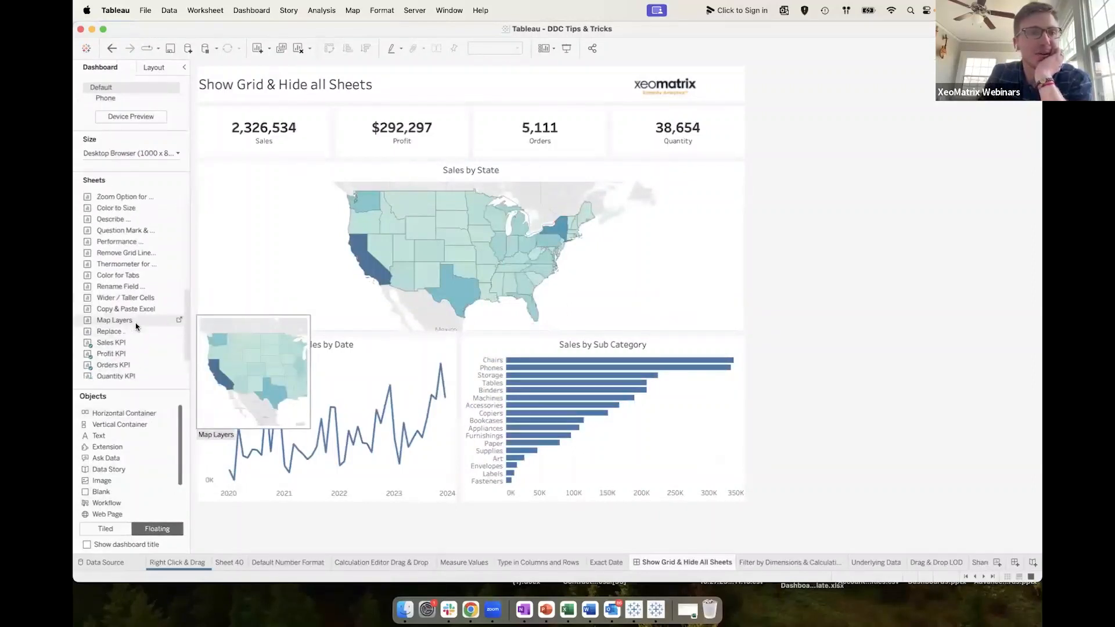
{"action": "mouse_move", "coordinate": [139, 288]}
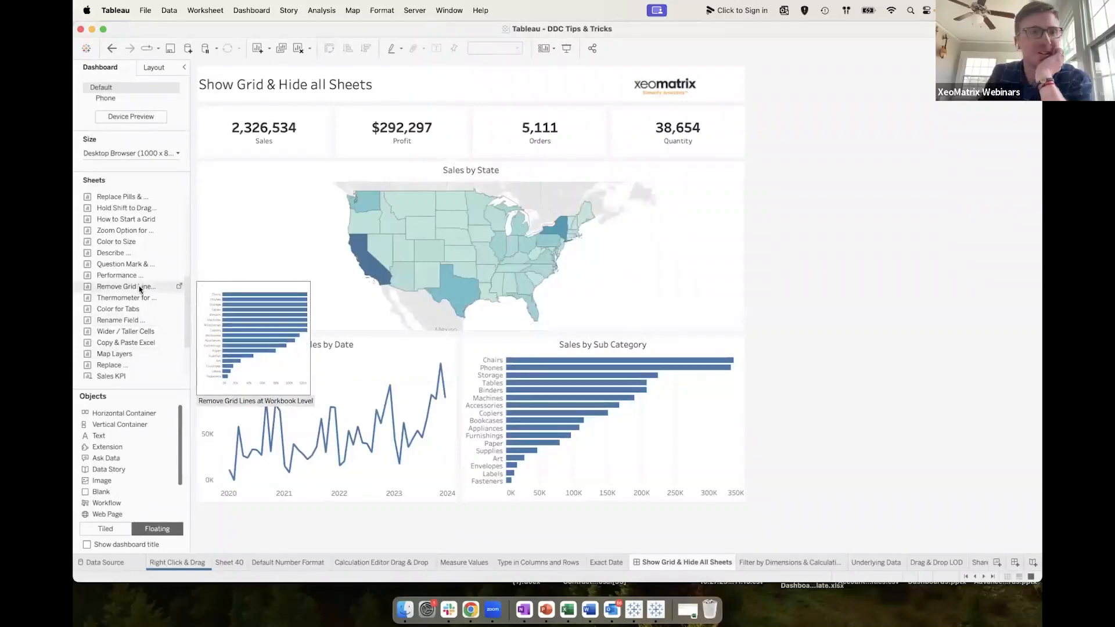
{"action": "left_click_drag", "start_coordinate": [127, 265], "coordinate": [489, 64]}
Hide the title of the floating question mark sheet and set its fit to Entire View.
{"action": "right_click", "coordinate": [507, 90]}
{"action": "left_click", "coordinate": [528, 115]}
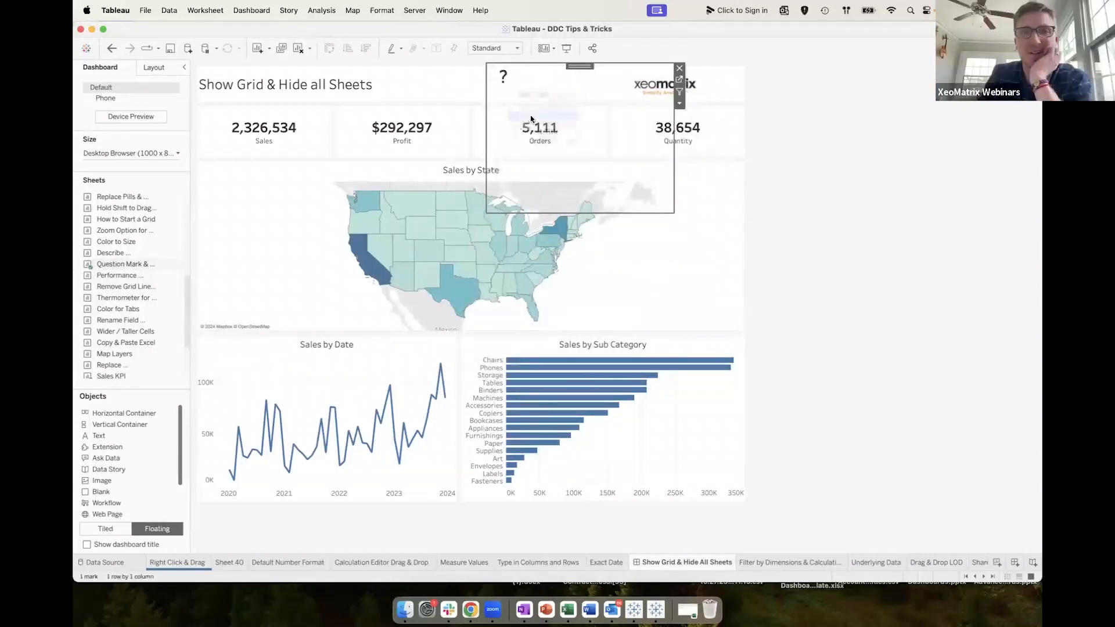
{"action": "left_click", "coordinate": [680, 104]}
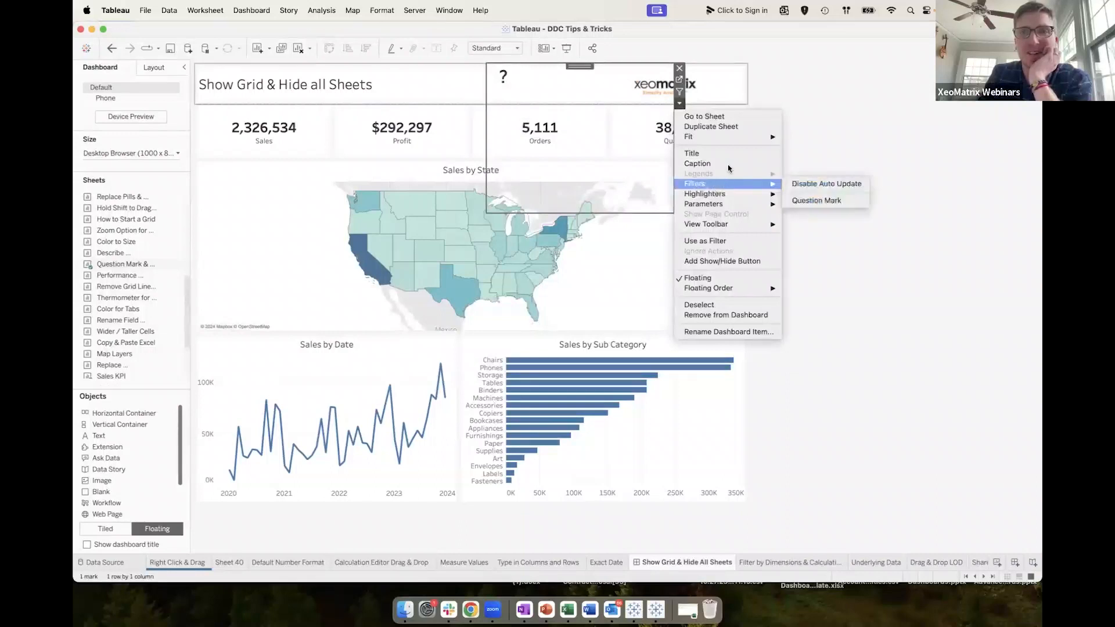
{"action": "mouse_move", "coordinate": [714, 136]}
{"action": "left_click", "coordinate": [808, 162]}
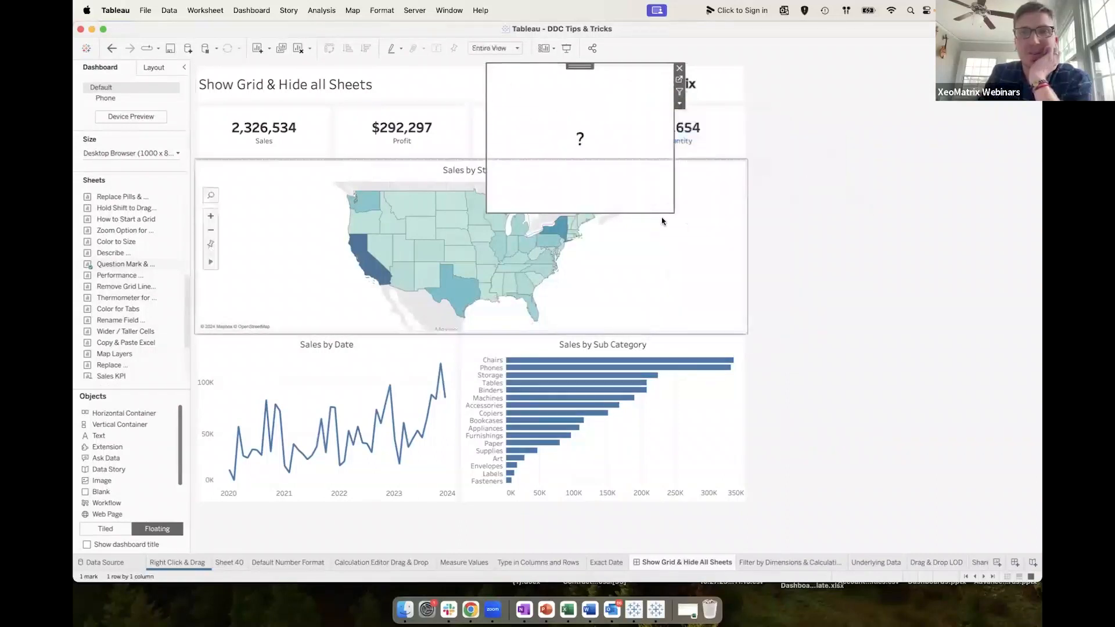
Shrink the floating question mark sheet to a small box, move it beside the xeomatrix logo, and check its tooltip.
{"action": "left_click_drag", "start_coordinate": [673, 212], "coordinate": [553, 97]}
{"action": "left_click_drag", "start_coordinate": [517, 65], "coordinate": [606, 65]}
{"action": "left_click", "coordinate": [841, 116]}
{"action": "mouse_move", "coordinate": [601, 90]}
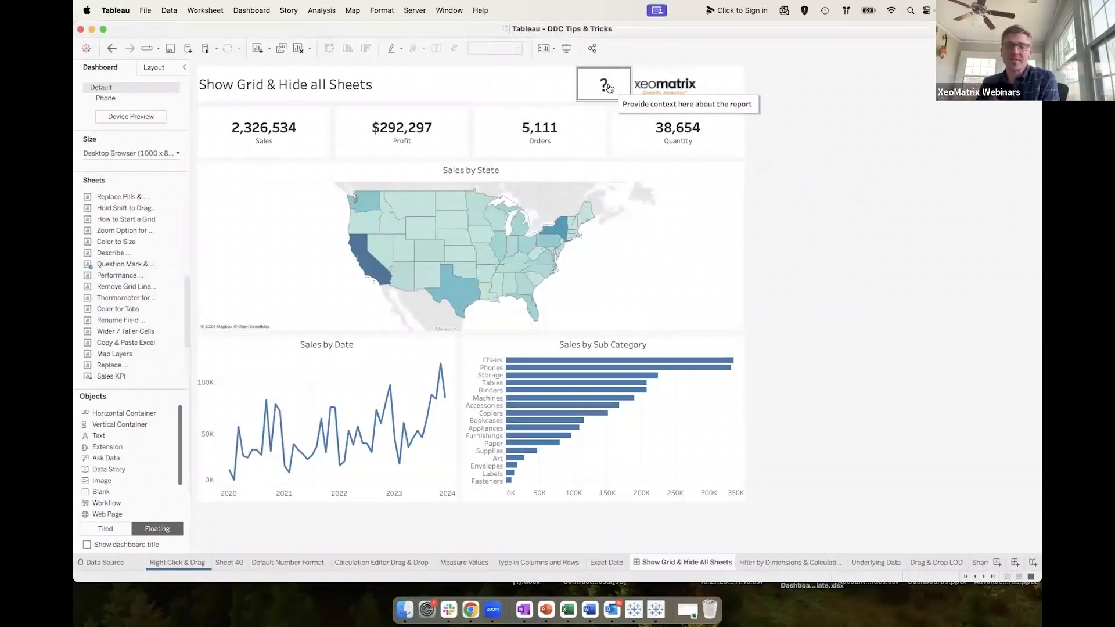
Open the Performance Recorder sheet and look up the Start Performance Recording option among the settings and performance options.
{"action": "scroll", "coordinate": [807, 561], "scroll_direction": "right", "scroll_amount": 10}
{"action": "scroll", "coordinate": [807, 561], "scroll_direction": "right", "scroll_amount": 15}
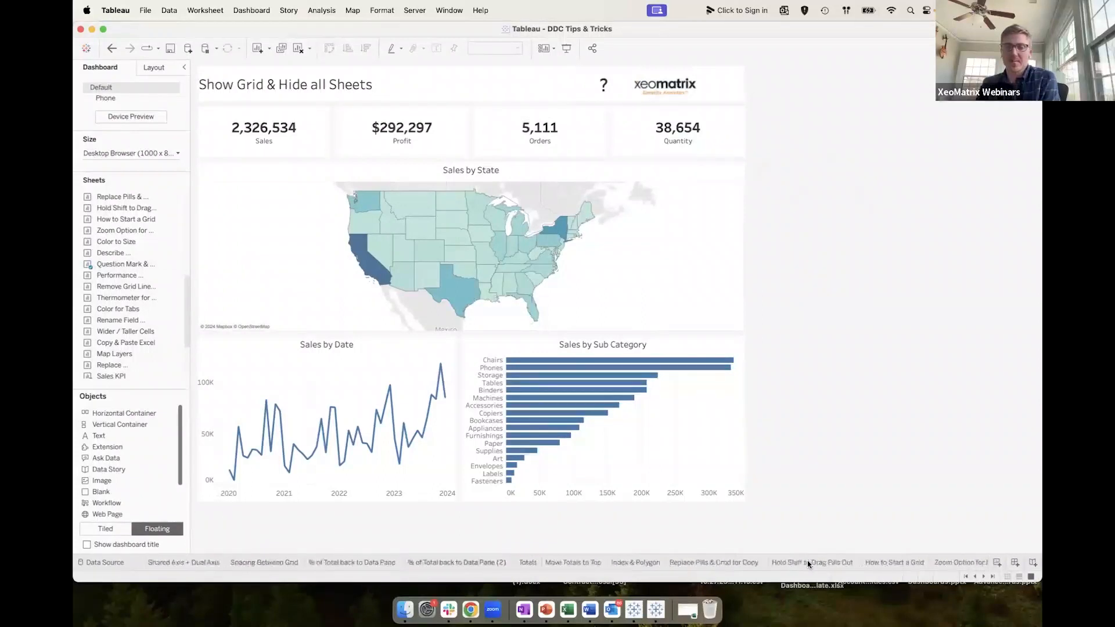
{"action": "scroll", "coordinate": [807, 562], "scroll_direction": "right", "scroll_amount": 5}
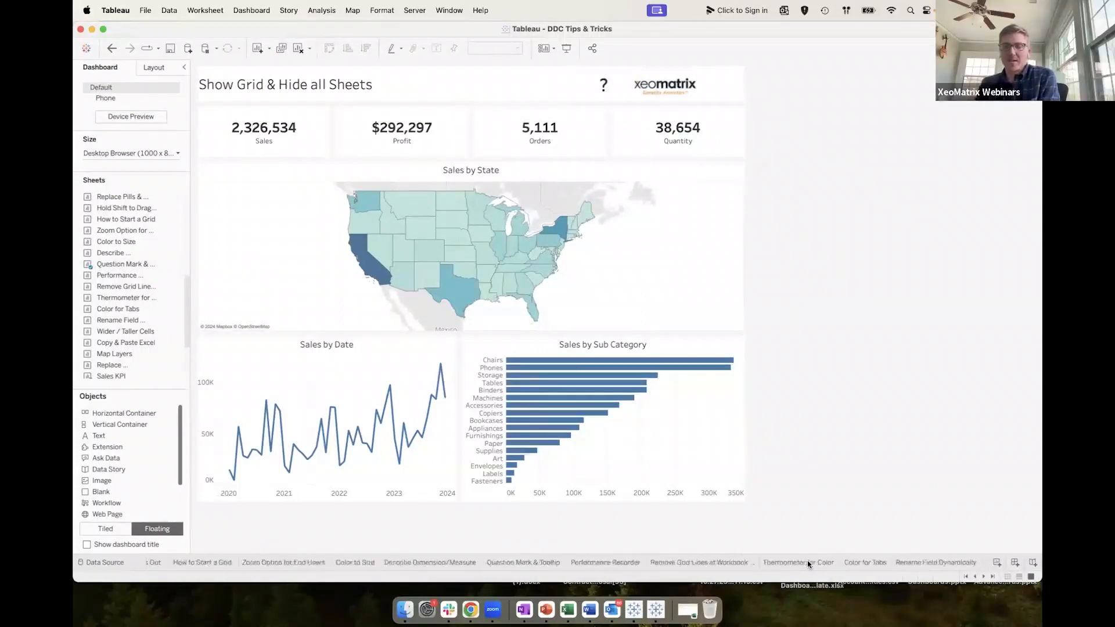
{"action": "left_click", "coordinate": [526, 563]}
{"action": "left_click", "coordinate": [594, 562]}
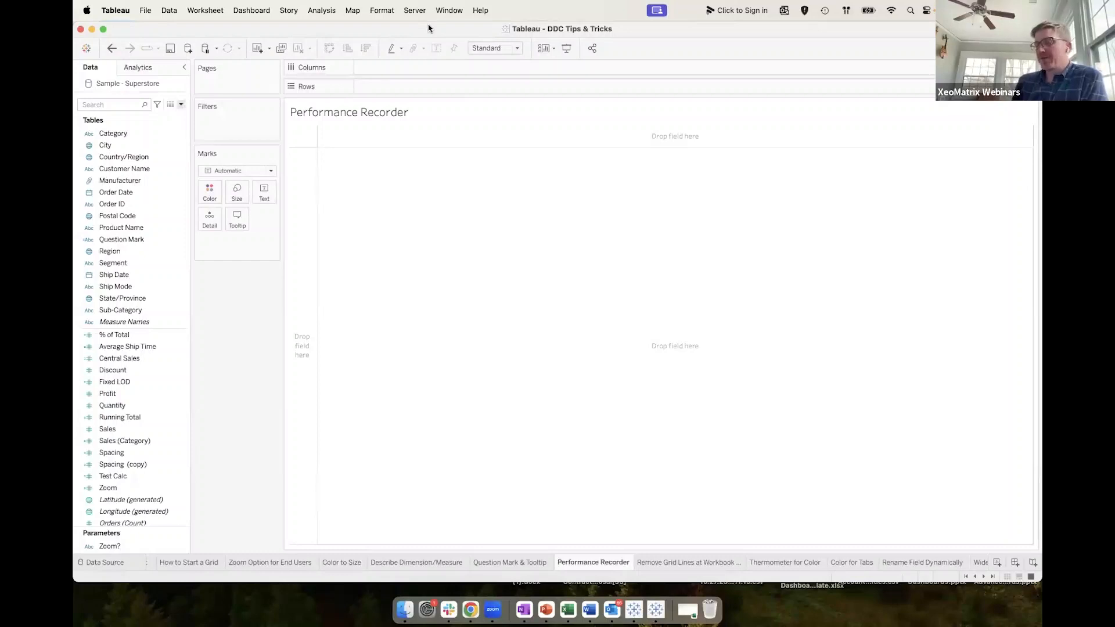
{"action": "left_click", "coordinate": [477, 12]}
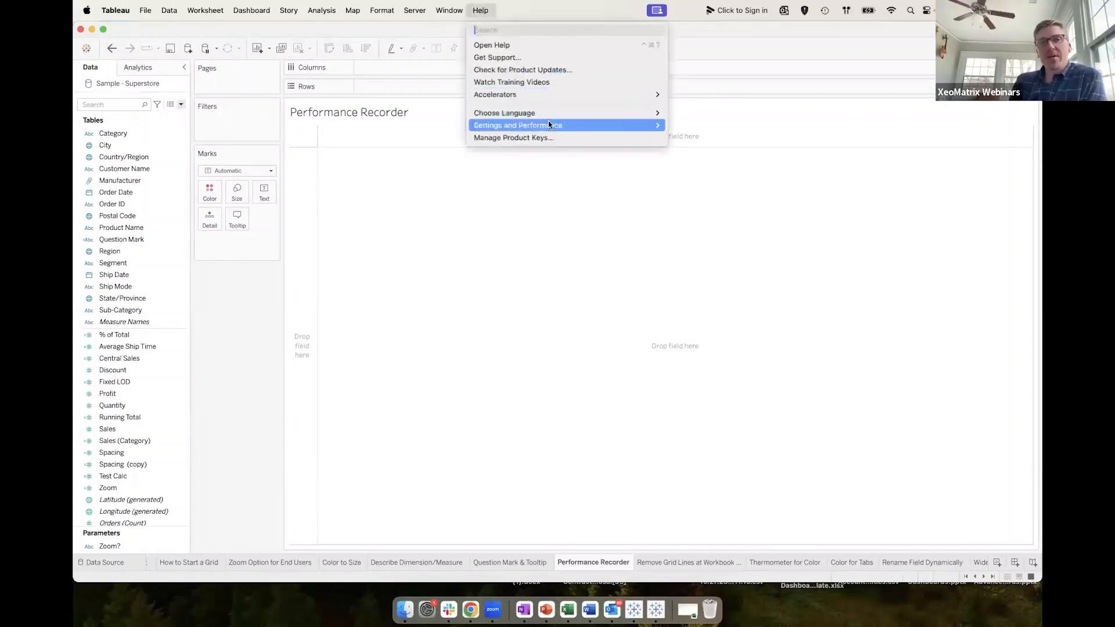
{"action": "mouse_move", "coordinate": [548, 123]}
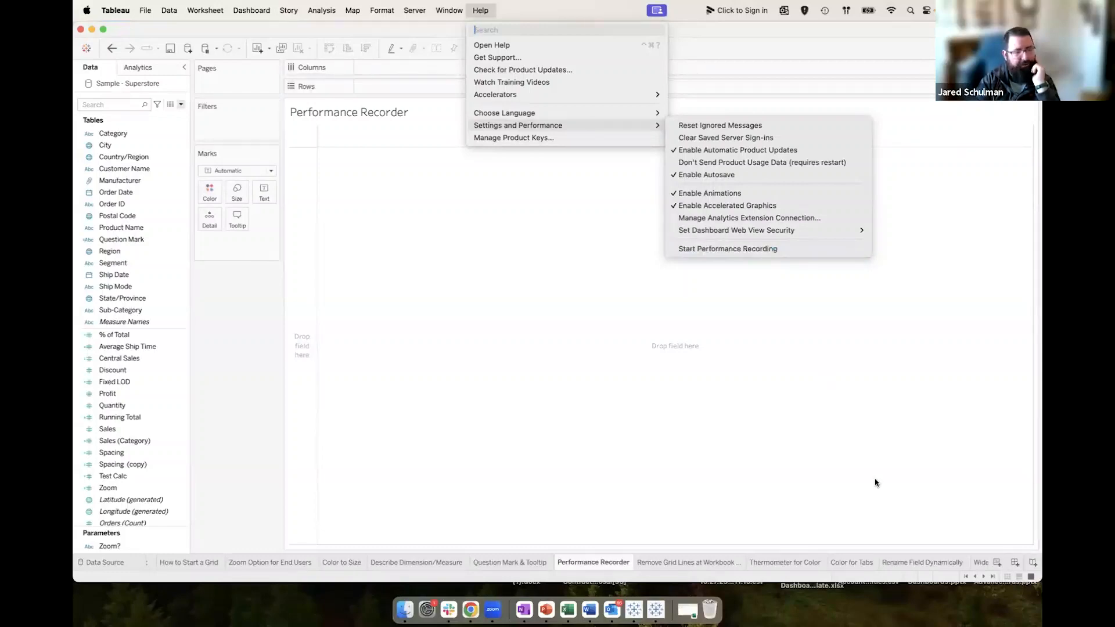
Open the Remove Grid Lines at Workbook Level sheet and set the grid lines for its columns to None.
{"action": "left_click", "coordinate": [851, 561]}
{"action": "scroll", "coordinate": [853, 562], "scroll_direction": "right", "scroll_amount": 4}
{"action": "scroll", "coordinate": [852, 562], "scroll_direction": "left", "scroll_amount": 3}
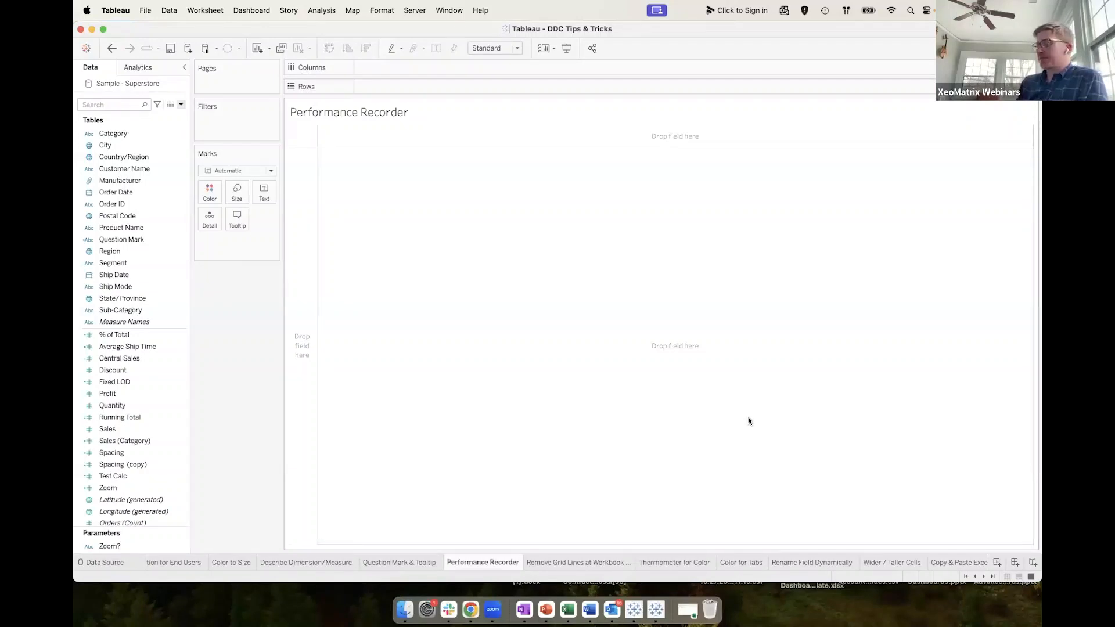
{"action": "left_click", "coordinate": [587, 564]}
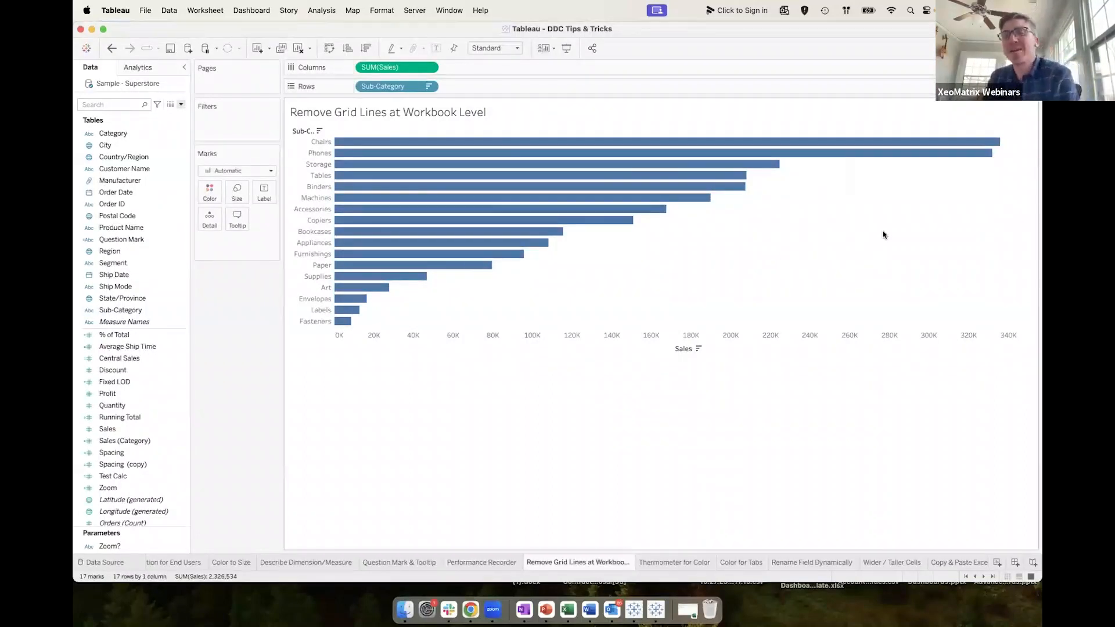
{"action": "right_click", "coordinate": [769, 215]}
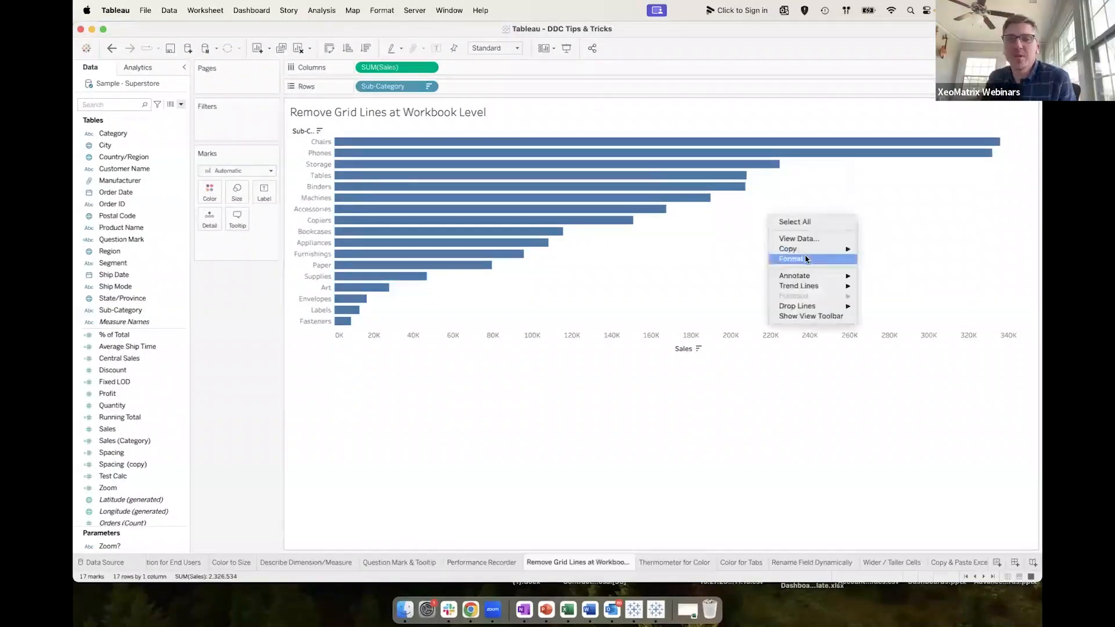
{"action": "left_click", "coordinate": [806, 259]}
{"action": "left_click", "coordinate": [140, 87]}
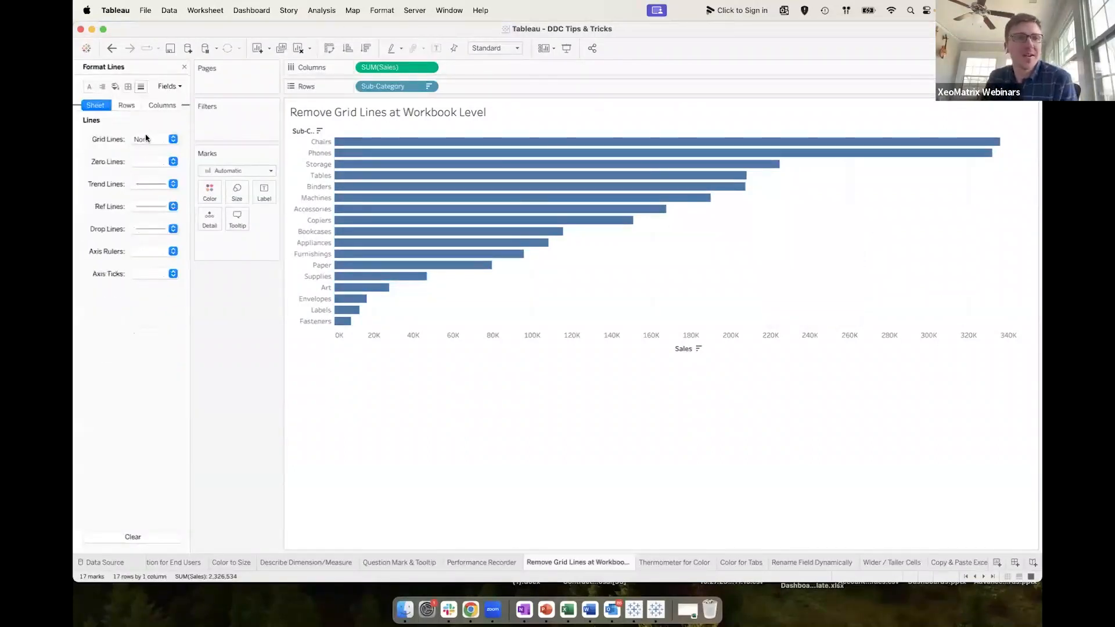
{"action": "left_click", "coordinate": [163, 105]}
{"action": "left_click", "coordinate": [154, 140]}
{"action": "left_click", "coordinate": [164, 158]}
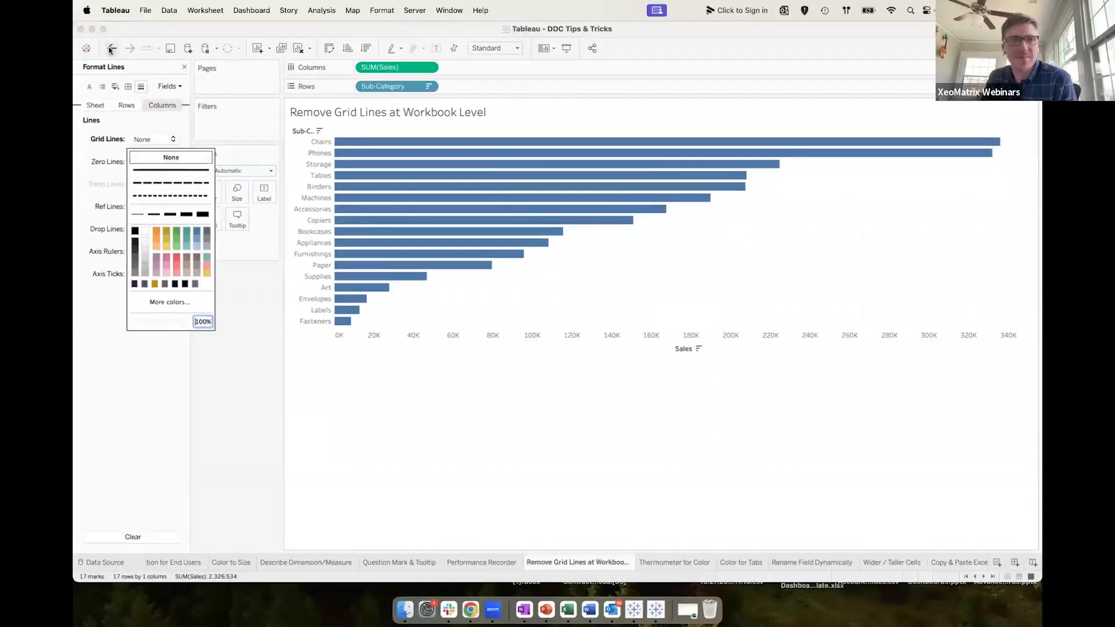
{"action": "left_click", "coordinate": [185, 66]}
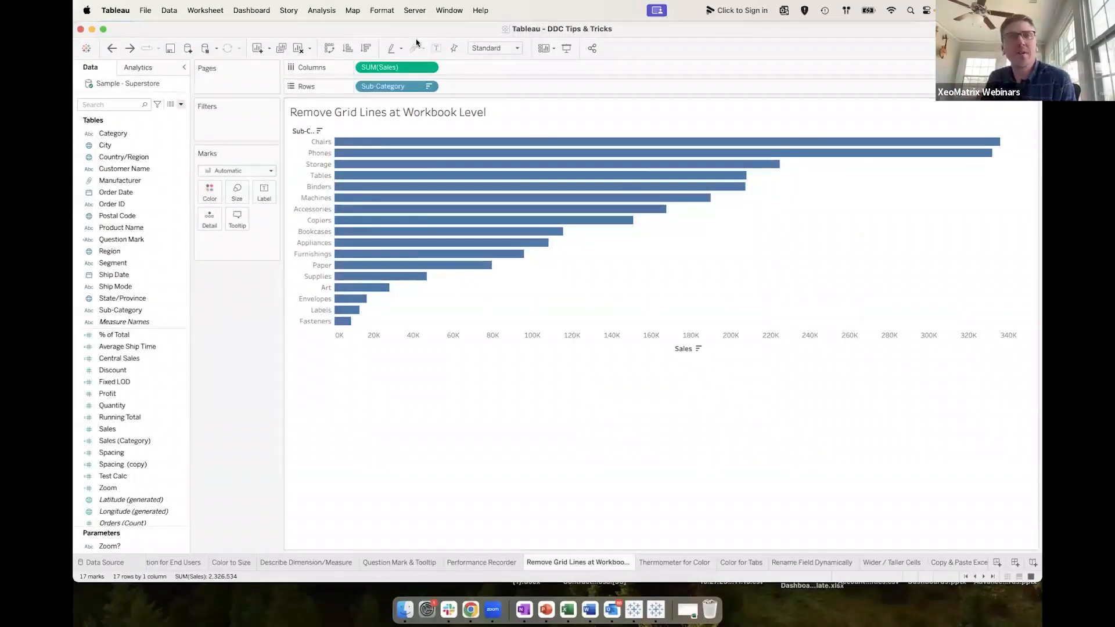
Set grid lines to Off in the workbook-level formatting so it applies to every sheet.
{"action": "left_click", "coordinate": [389, 11]}
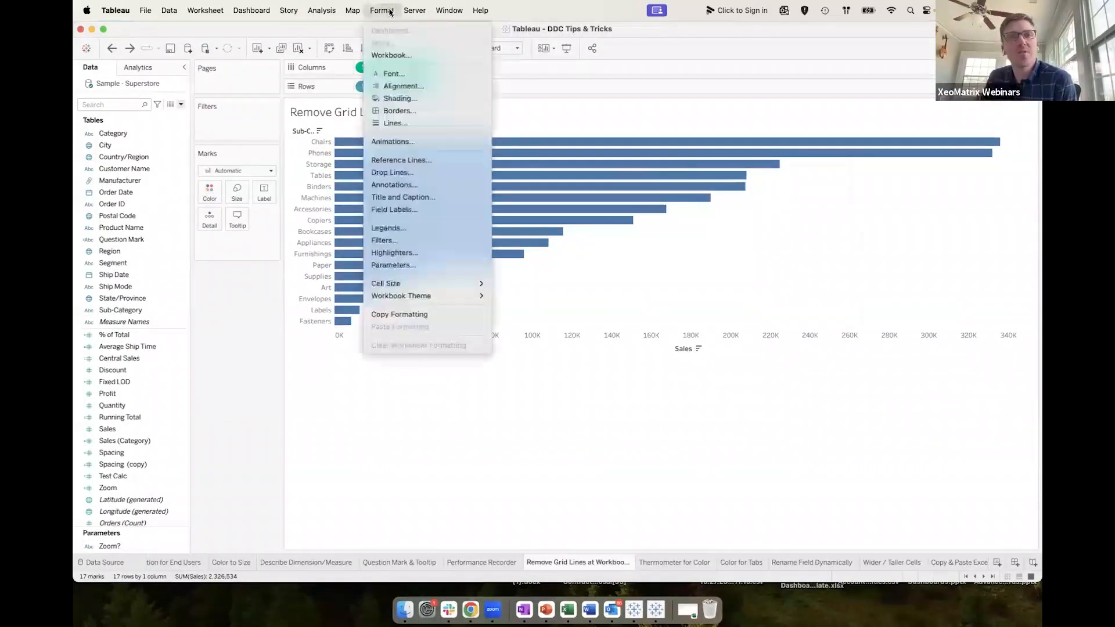
{"action": "left_click", "coordinate": [408, 57]}
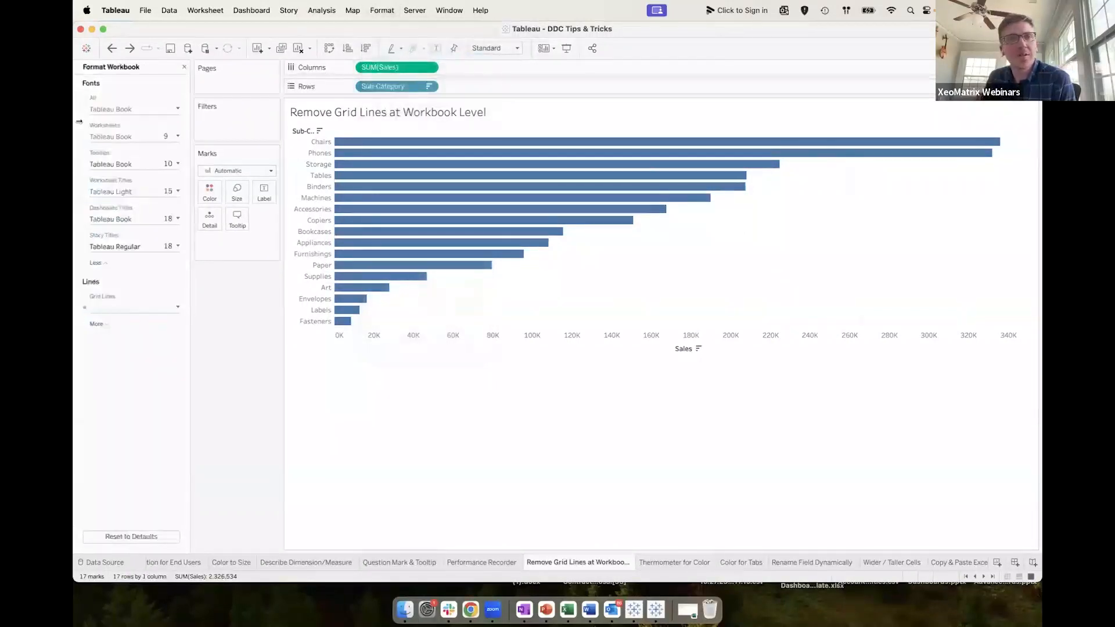
{"action": "left_click", "coordinate": [108, 309]}
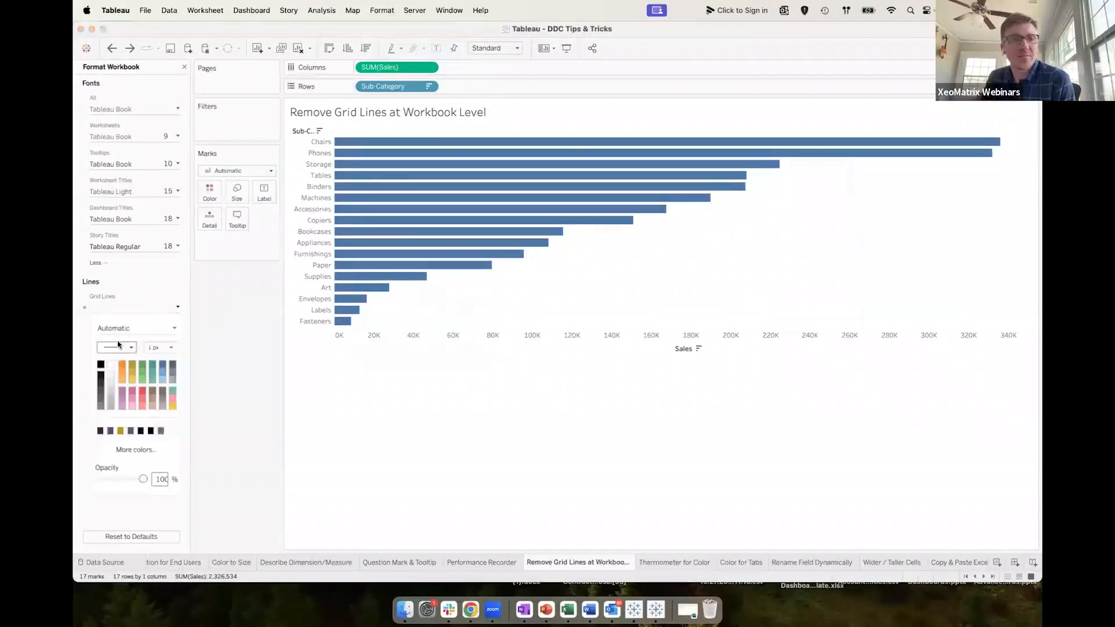
{"action": "left_click", "coordinate": [129, 348]}
{"action": "left_click", "coordinate": [122, 328]}
{"action": "left_click", "coordinate": [122, 328]}
{"action": "left_click", "coordinate": [116, 357]}
{"action": "left_click", "coordinate": [649, 387]}
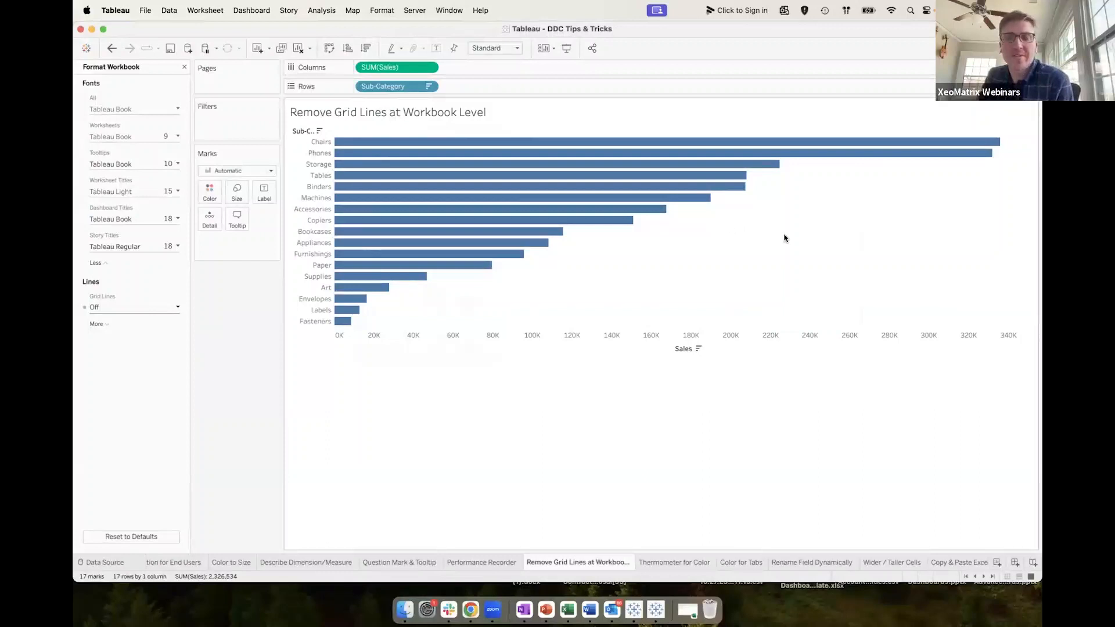
Open the Thermometer for Color sheet and recolor its bars with a dark navy sampled from the webcam picture using the eyedropper.
{"action": "left_click", "coordinate": [668, 563]}
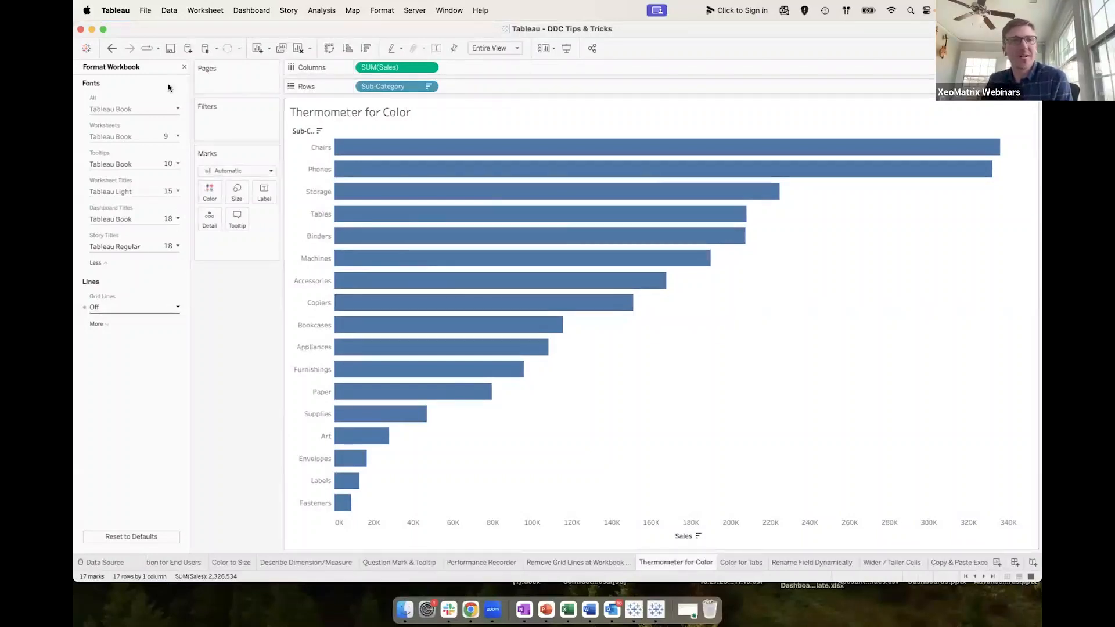
{"action": "left_click", "coordinate": [184, 66]}
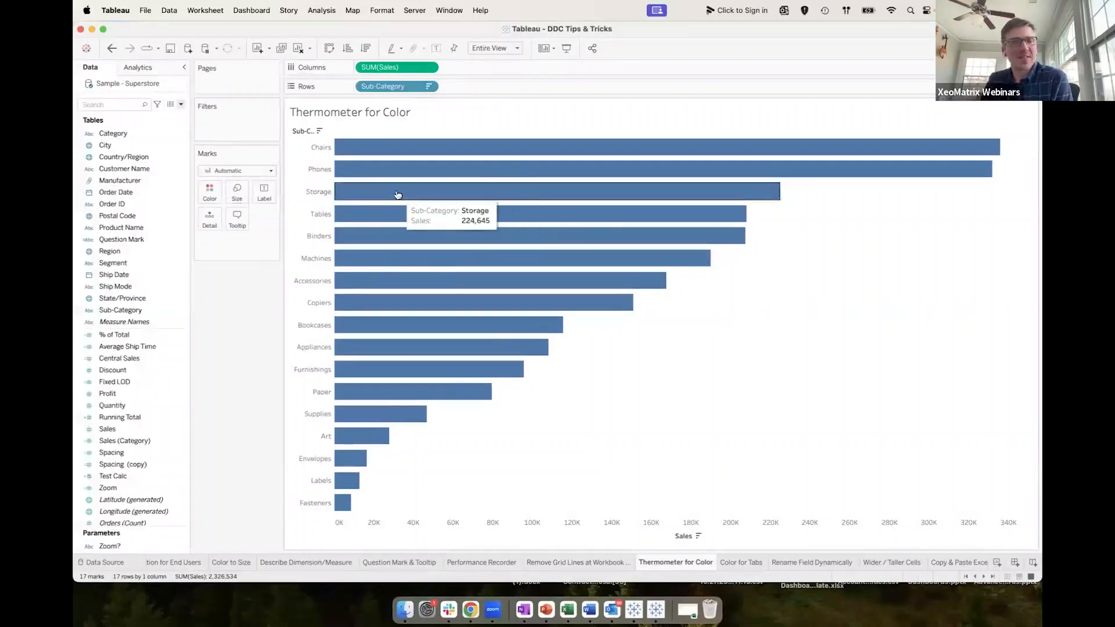
{"action": "left_click", "coordinate": [209, 188]}
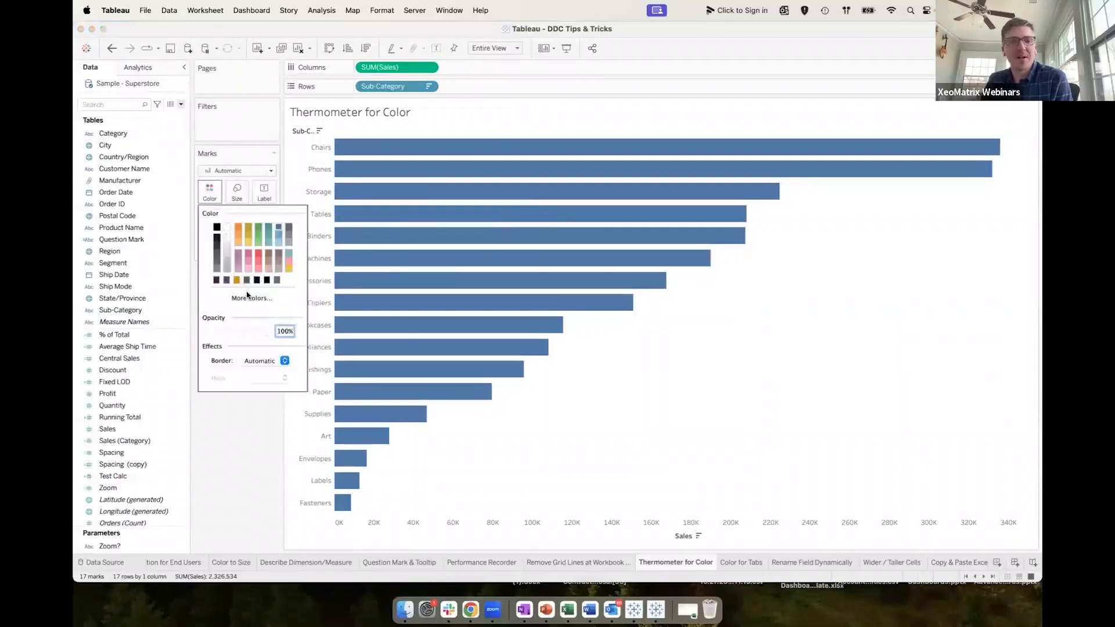
{"action": "left_click", "coordinate": [258, 297]}
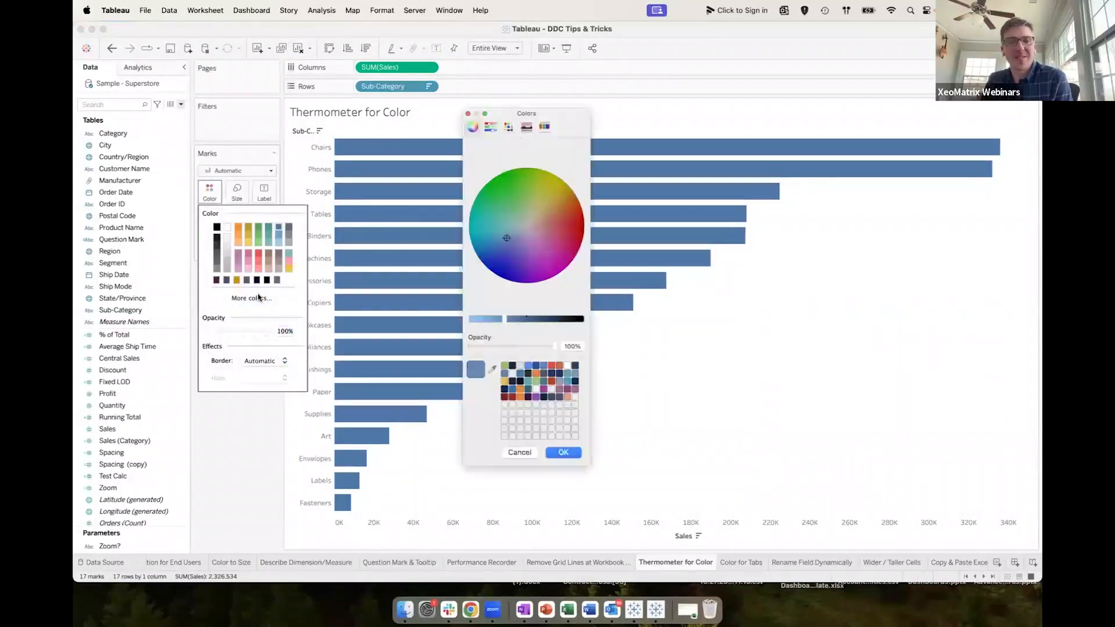
{"action": "left_click", "coordinate": [493, 370]}
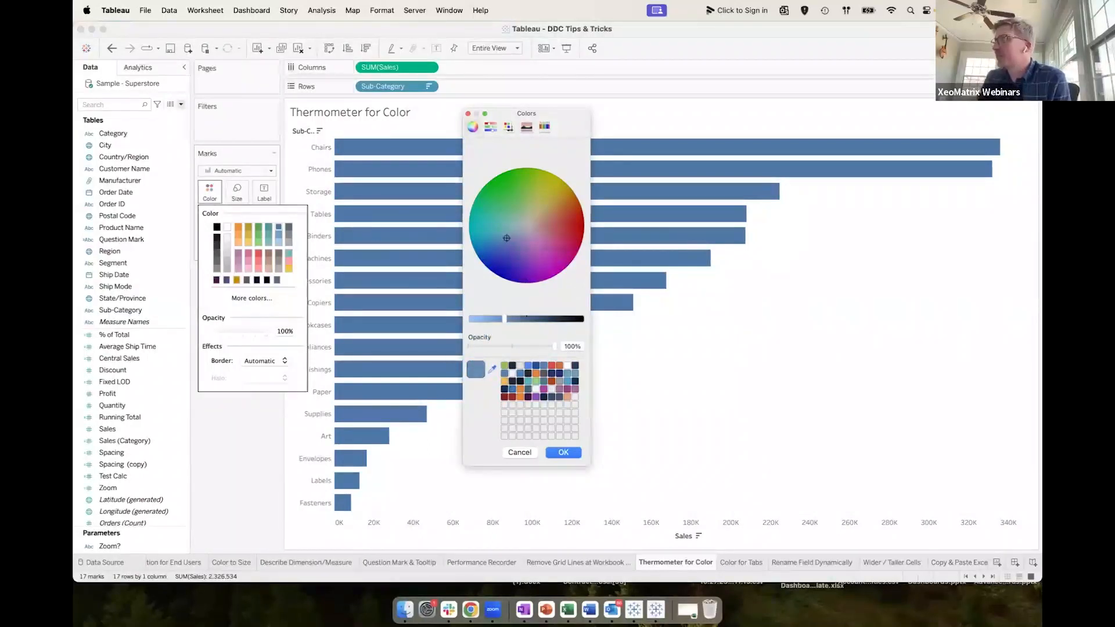
{"action": "left_click", "coordinate": [1038, 77]}
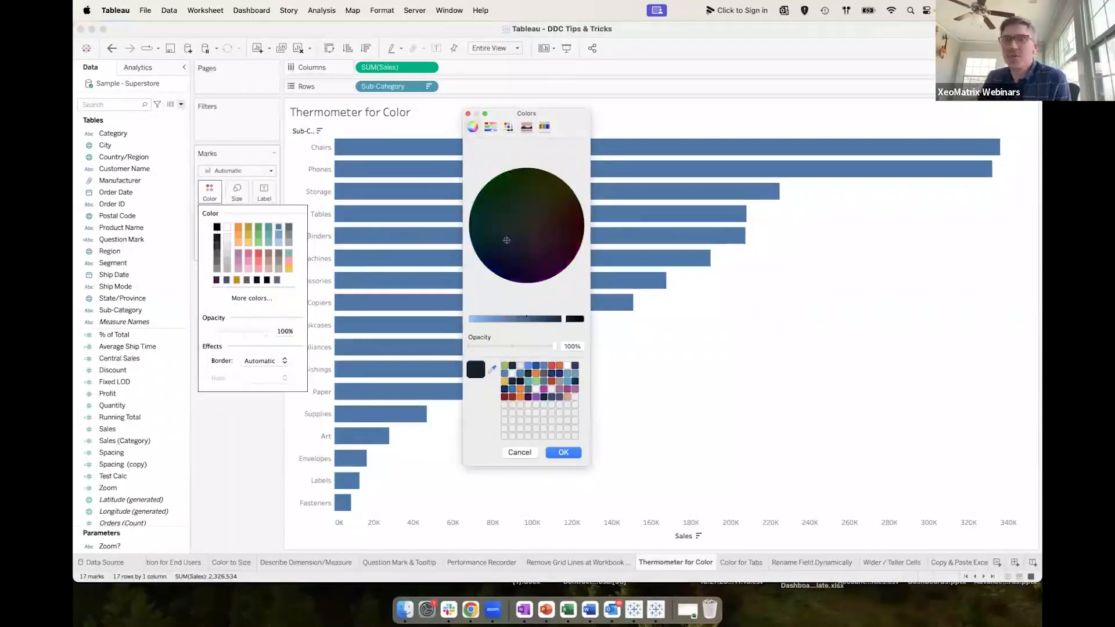
{"action": "left_click", "coordinate": [561, 453]}
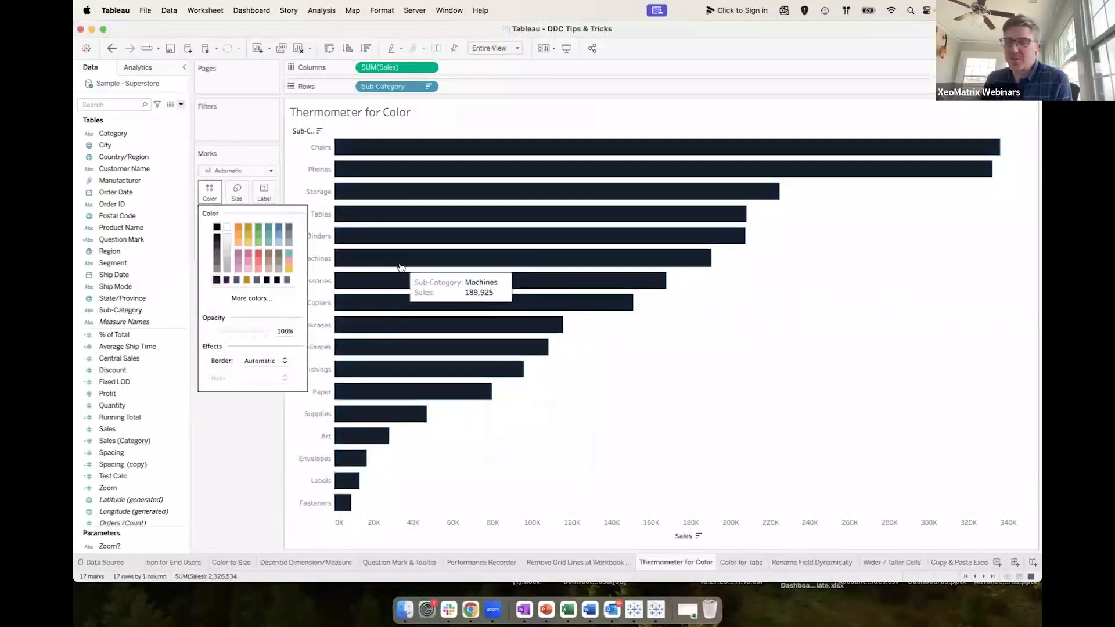
Set the color of the Sales bars to the hex value FFFFFF and check it on the Storage bar.
{"action": "left_click", "coordinate": [236, 298]}
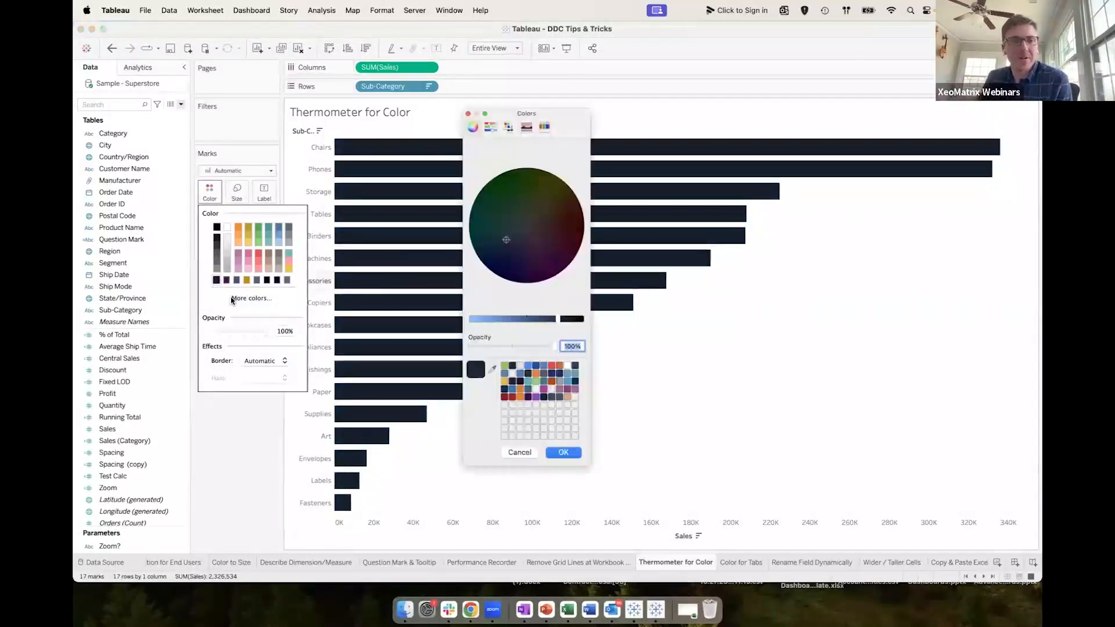
{"action": "left_click", "coordinate": [491, 127]}
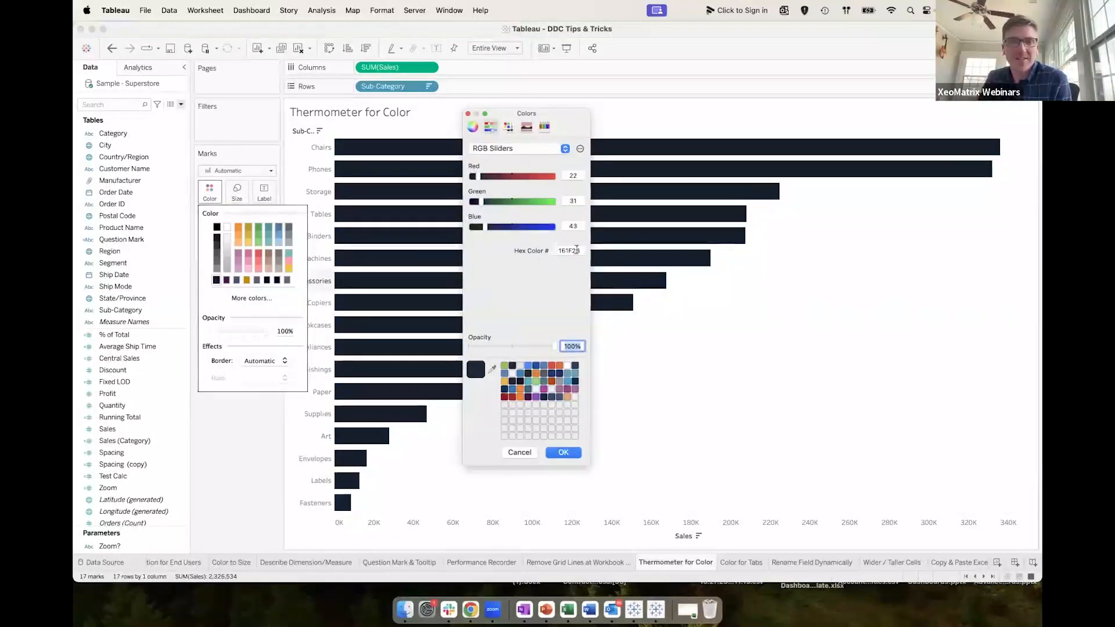
{"action": "left_click_drag", "start_coordinate": [578, 250], "coordinate": [533, 248]}
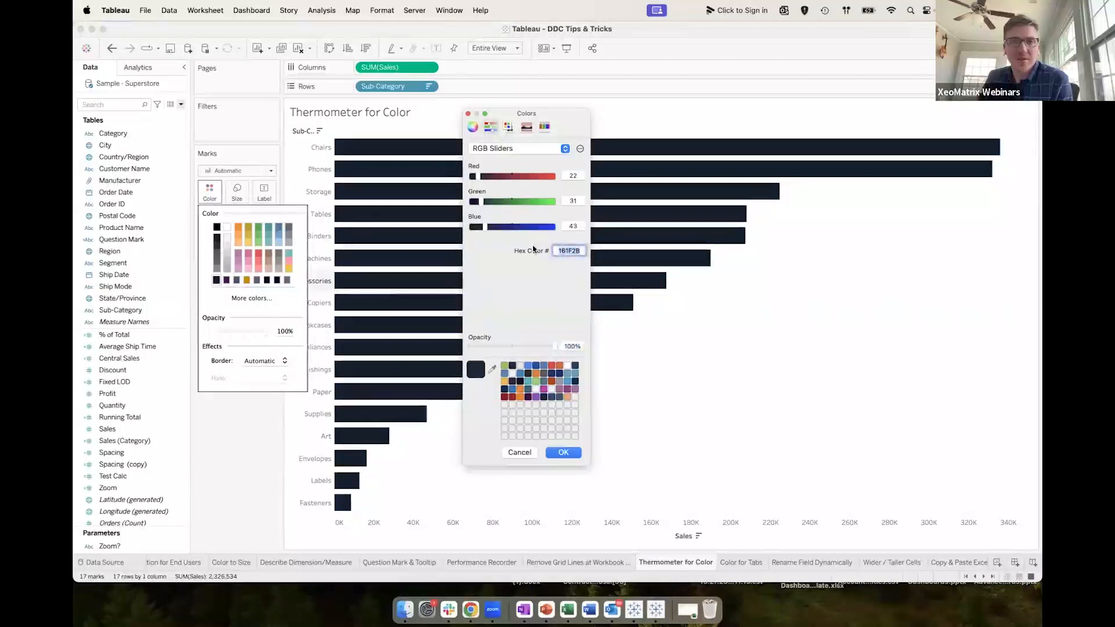
{"action": "type", "text": "FFFFFF"}
{"action": "key", "text": "Return"}
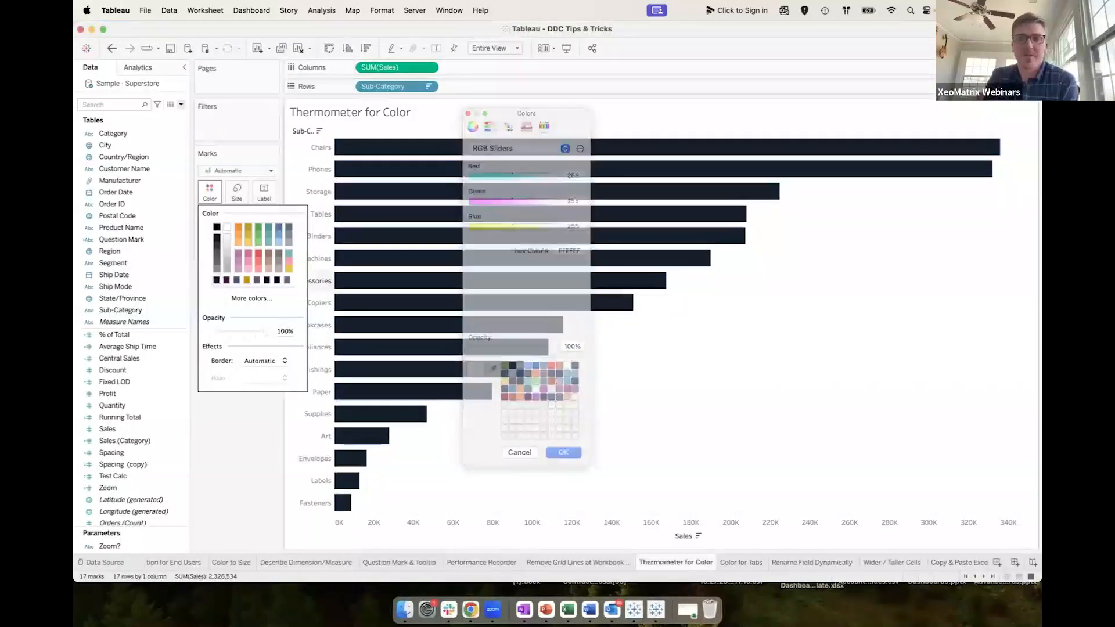
{"action": "left_click", "coordinate": [380, 186]}
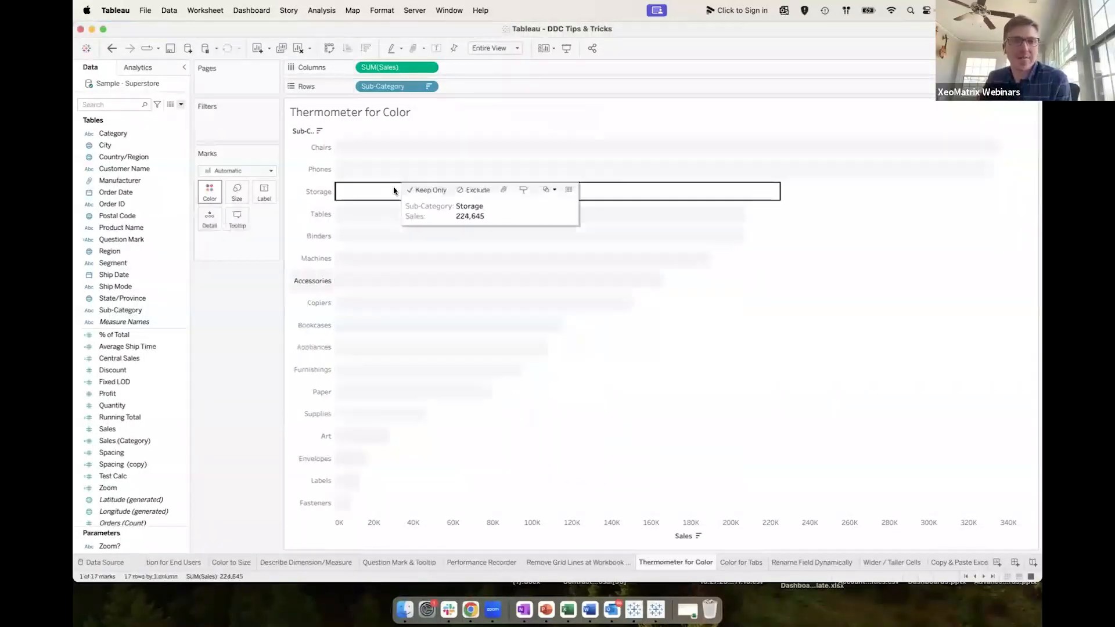
{"action": "left_click", "coordinate": [380, 186]}
Give the white Sales bars a black border.
{"action": "left_click", "coordinate": [209, 191]}
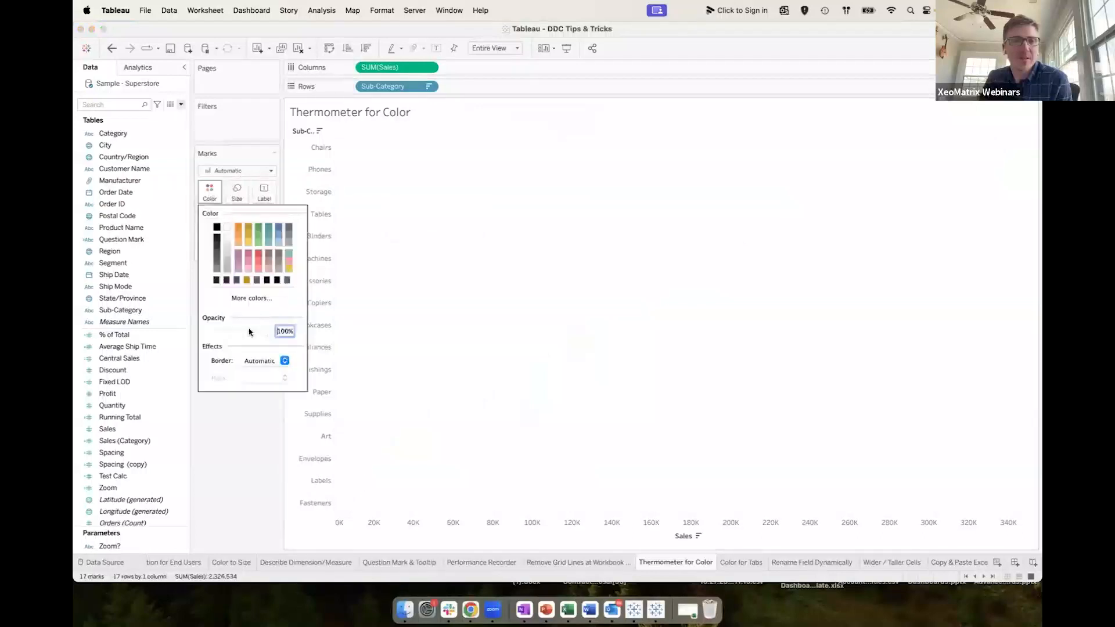
{"action": "left_click", "coordinate": [254, 361]}
{"action": "left_click", "coordinate": [245, 415]}
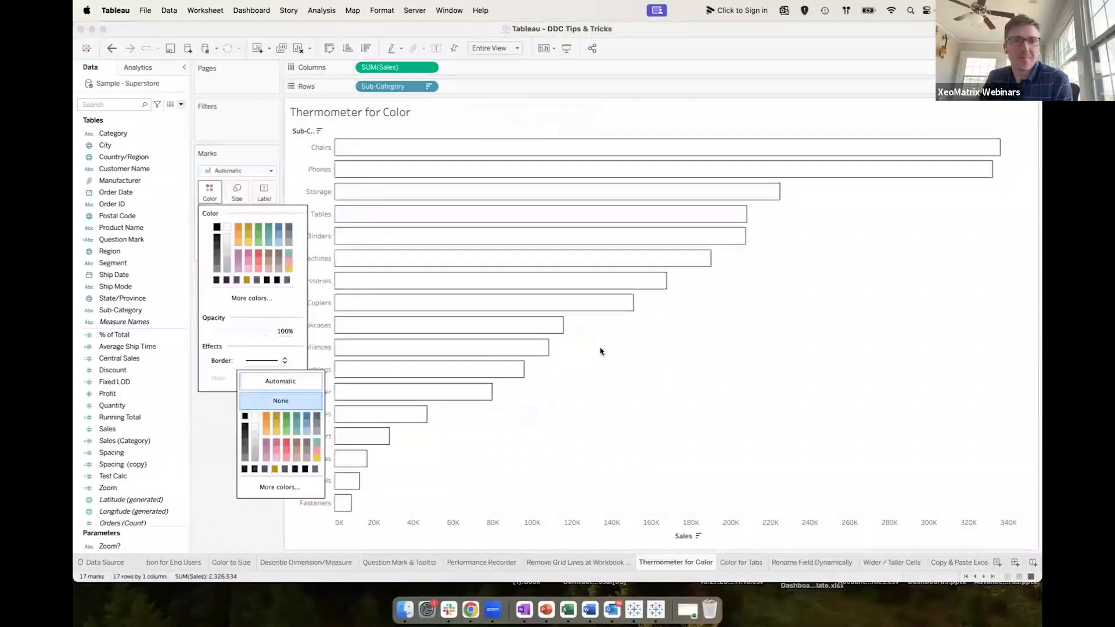
{"action": "left_click", "coordinate": [601, 351]}
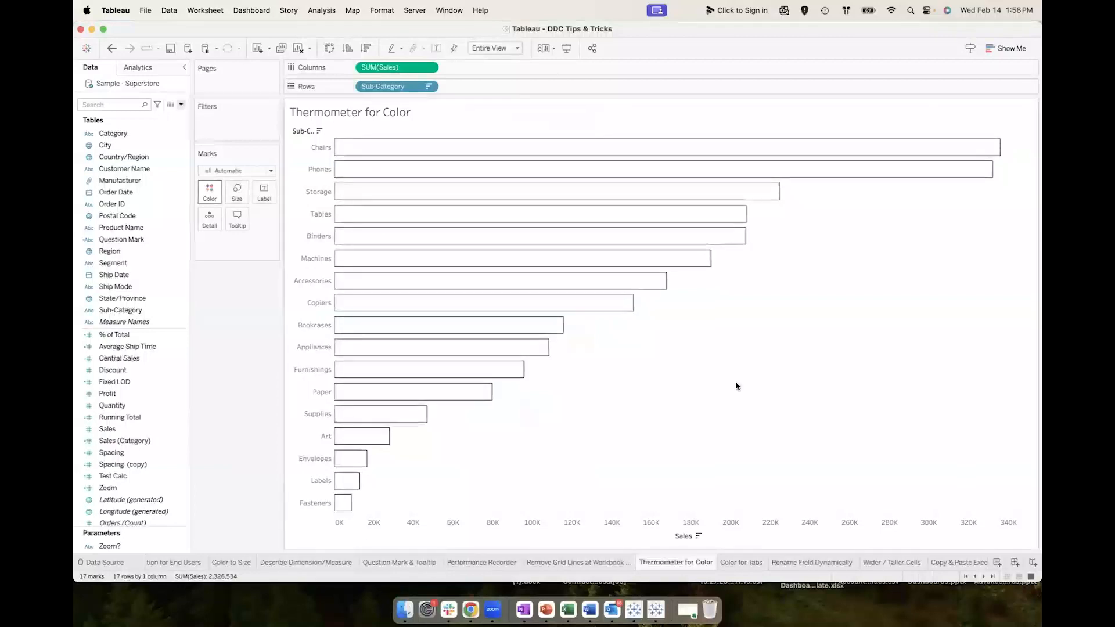
View the Color for Tabs sheet, then open Rename Field Dynamically and move its tab ahead of Color for Tabs.
{"action": "left_click", "coordinate": [741, 562]}
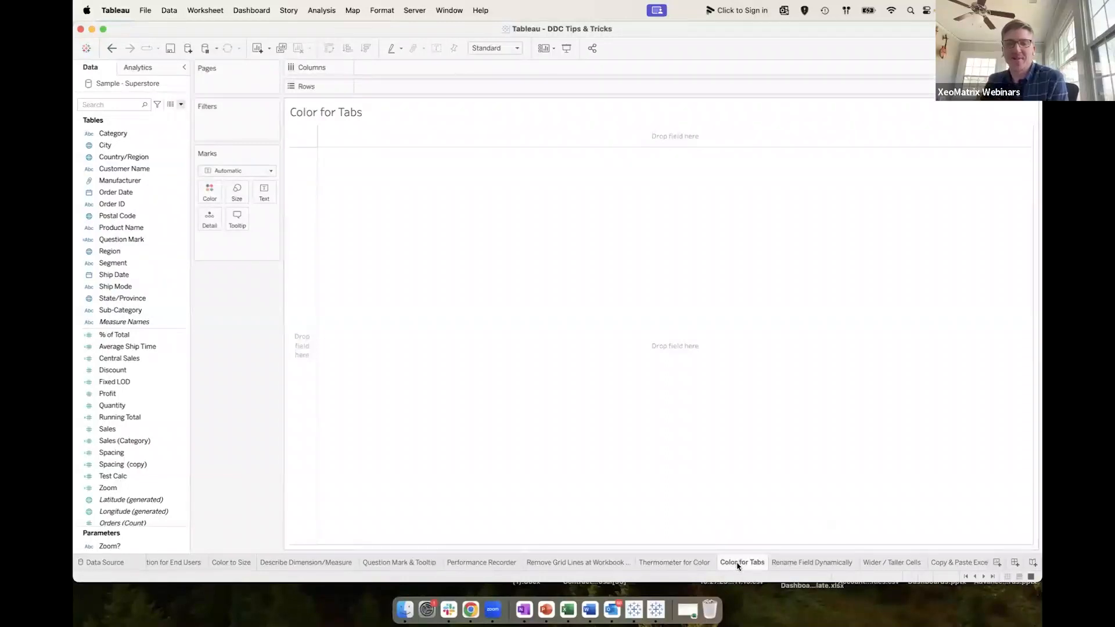
{"action": "left_click", "coordinate": [797, 563]}
{"action": "left_click_drag", "start_coordinate": [798, 567], "coordinate": [735, 565]}
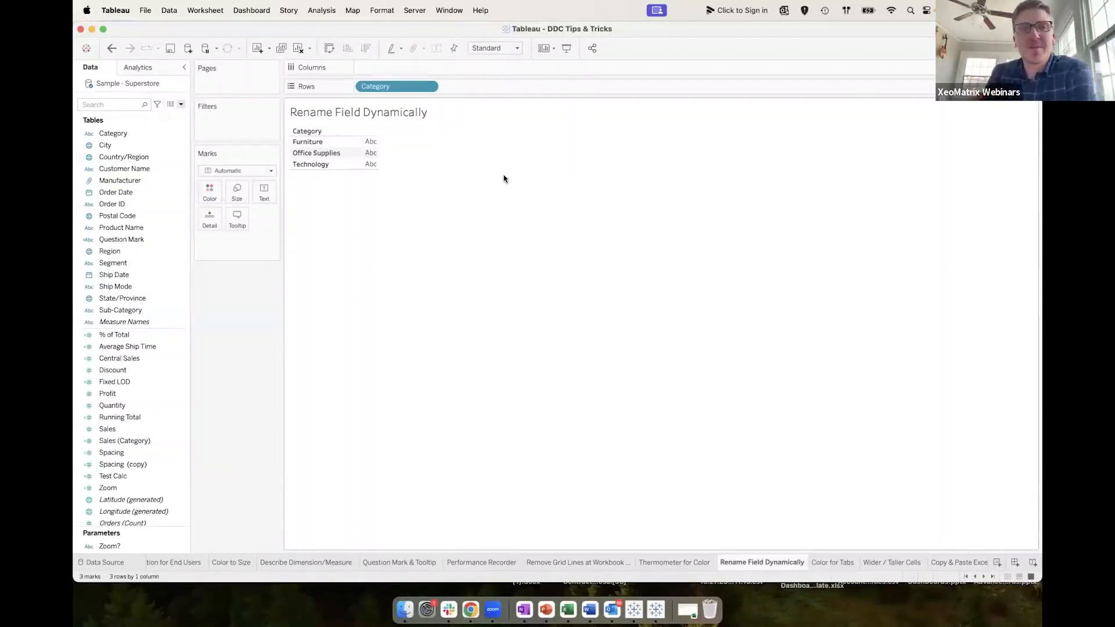
{"action": "double_click", "coordinate": [381, 86]}
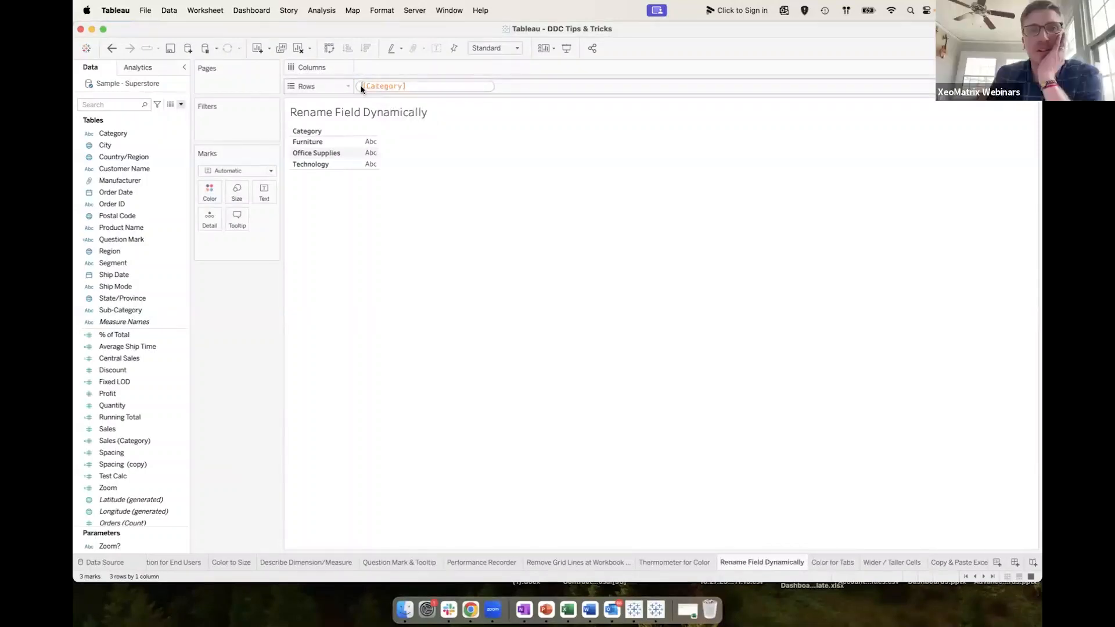
{"action": "type", "text": "//"}
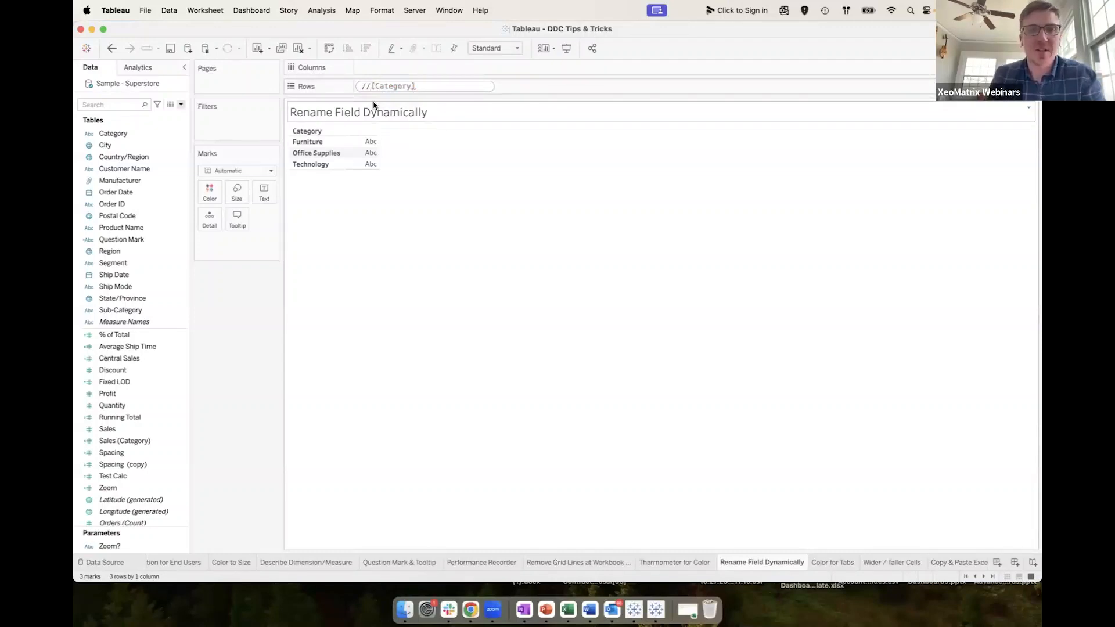
{"action": "type", "text": "New Categor"}
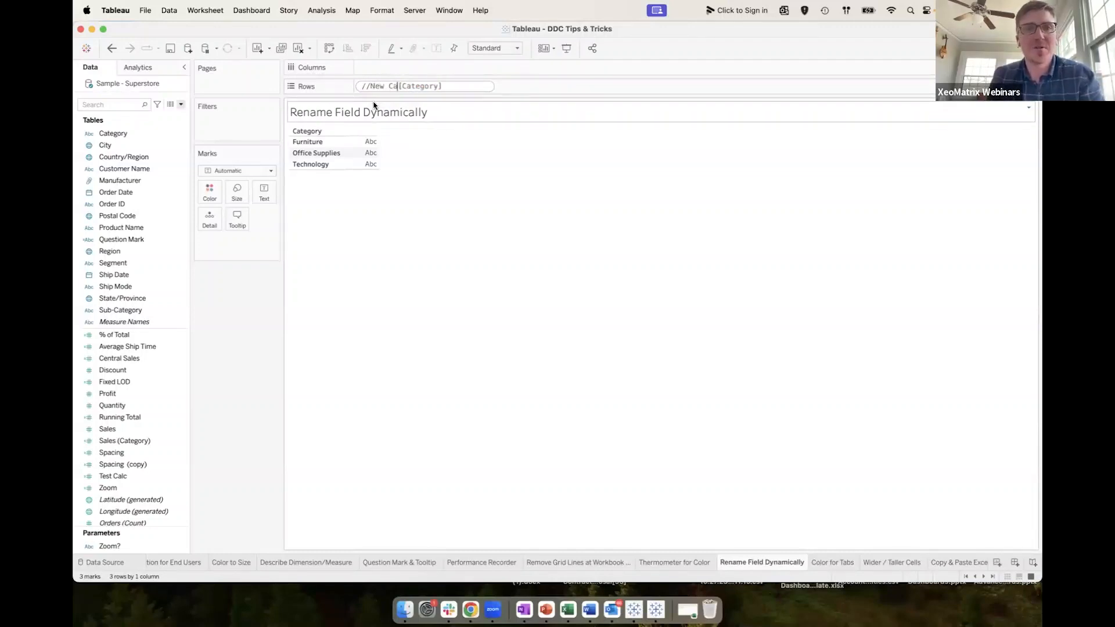
{"action": "type", "text": "y"}
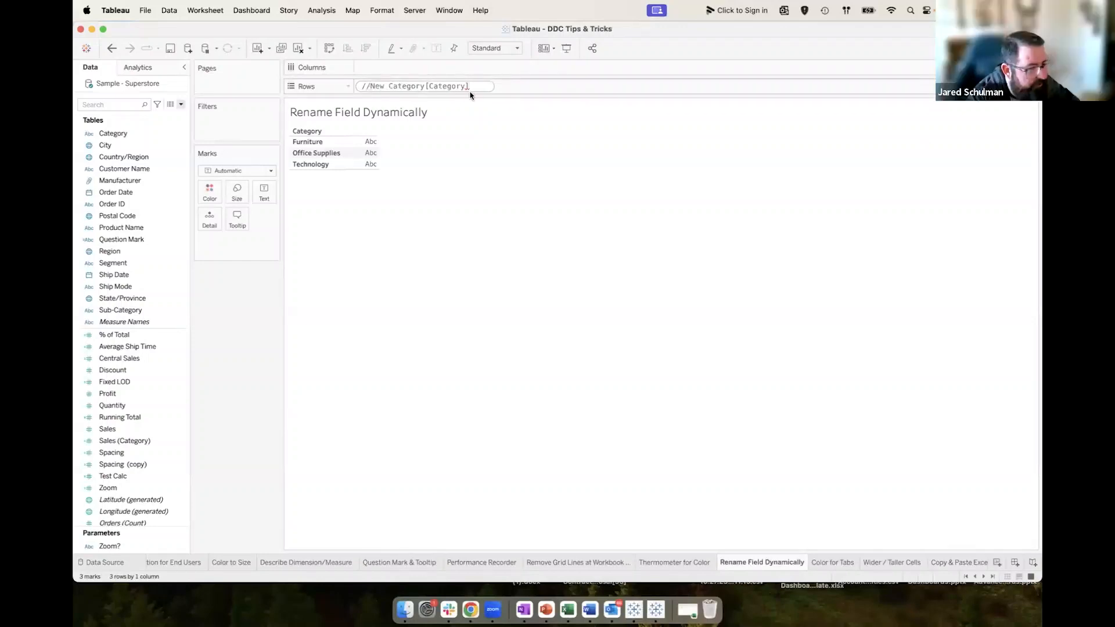
{"action": "left_click_drag", "start_coordinate": [469, 86], "coordinate": [370, 86]}
{"action": "key", "text": "BackSpace"}
{"action": "key", "text": "Return"}
{"action": "left_click", "coordinate": [110, 50]}
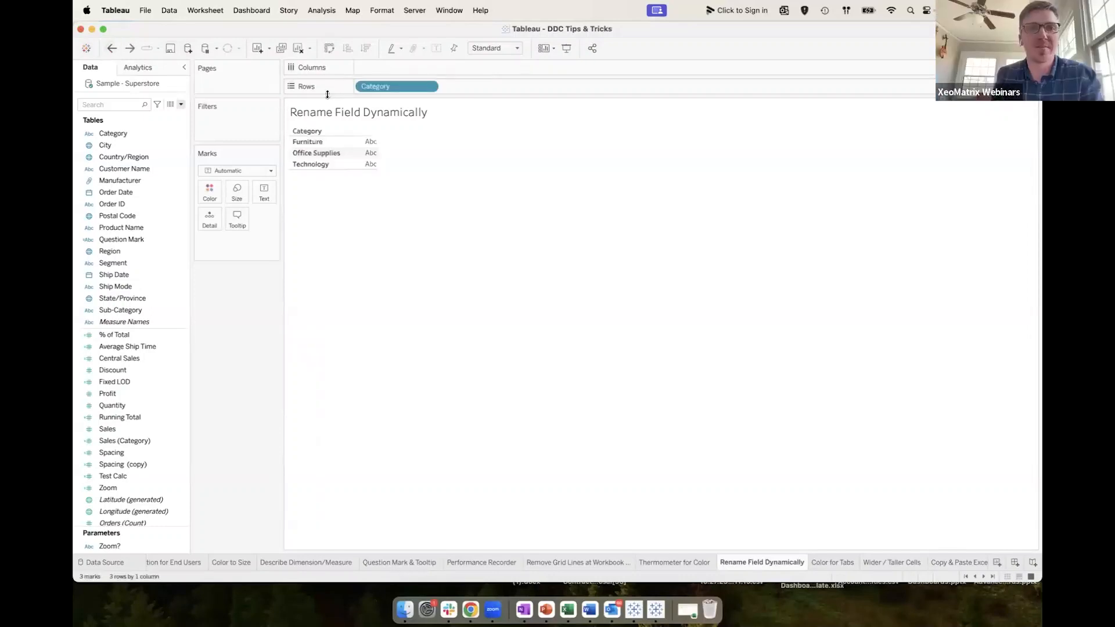
Rename the Category field on Rows with a //New Category comment line above [Category], and undo the rename.
{"action": "double_click", "coordinate": [380, 87]}
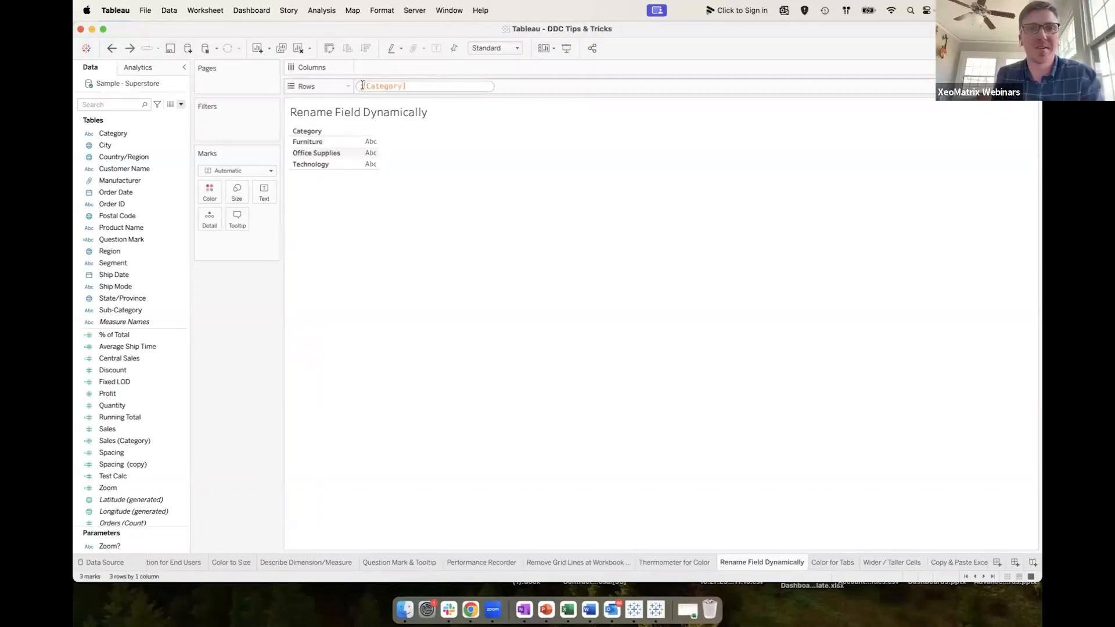
{"action": "type", "text": "//"}
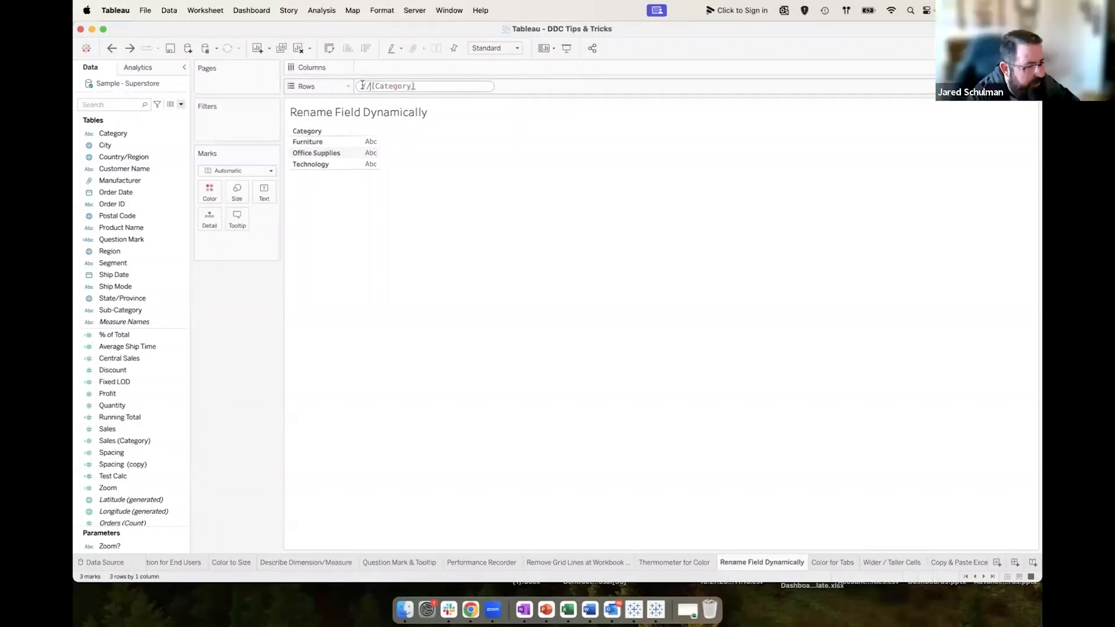
{"action": "type", "text": "New Category"}
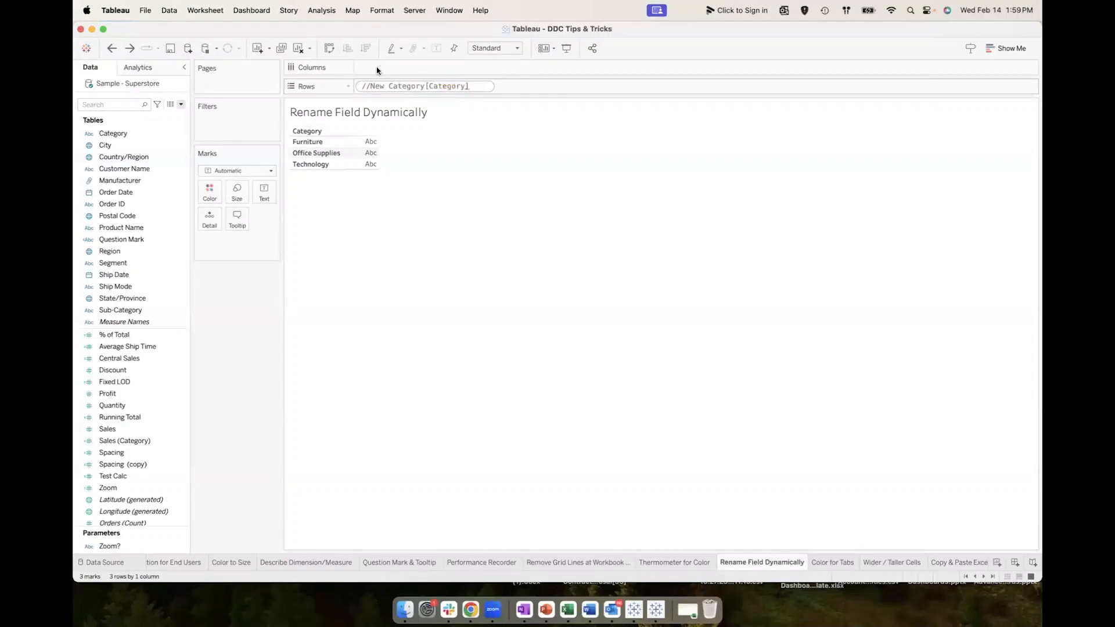
{"action": "key", "text": "shift+Return"}
{"action": "key", "text": "Return"}
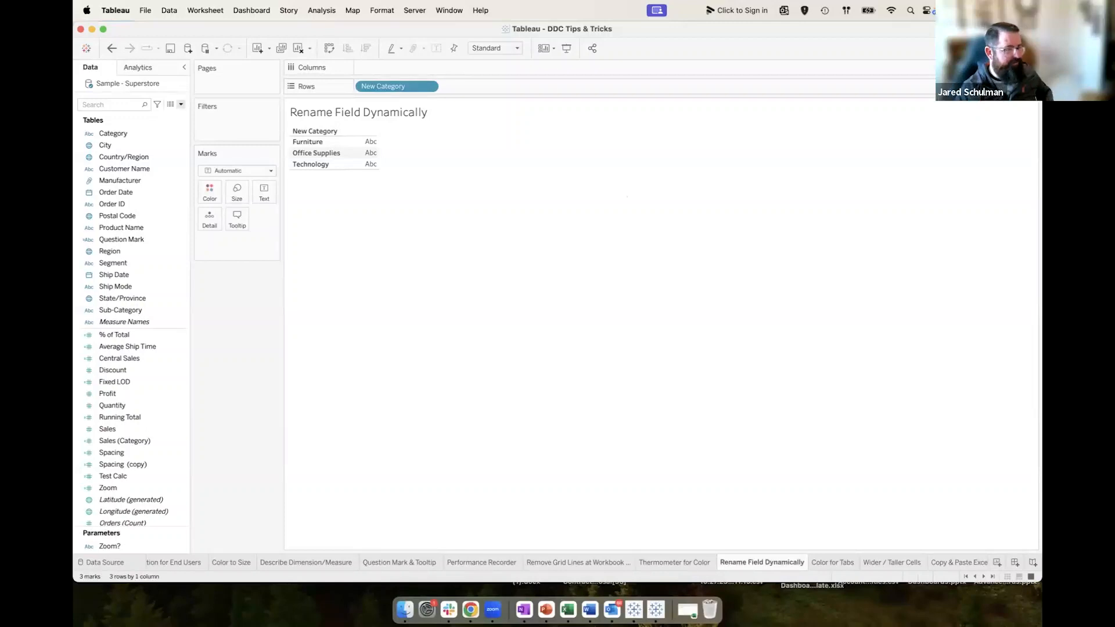
{"action": "left_click", "coordinate": [112, 47]}
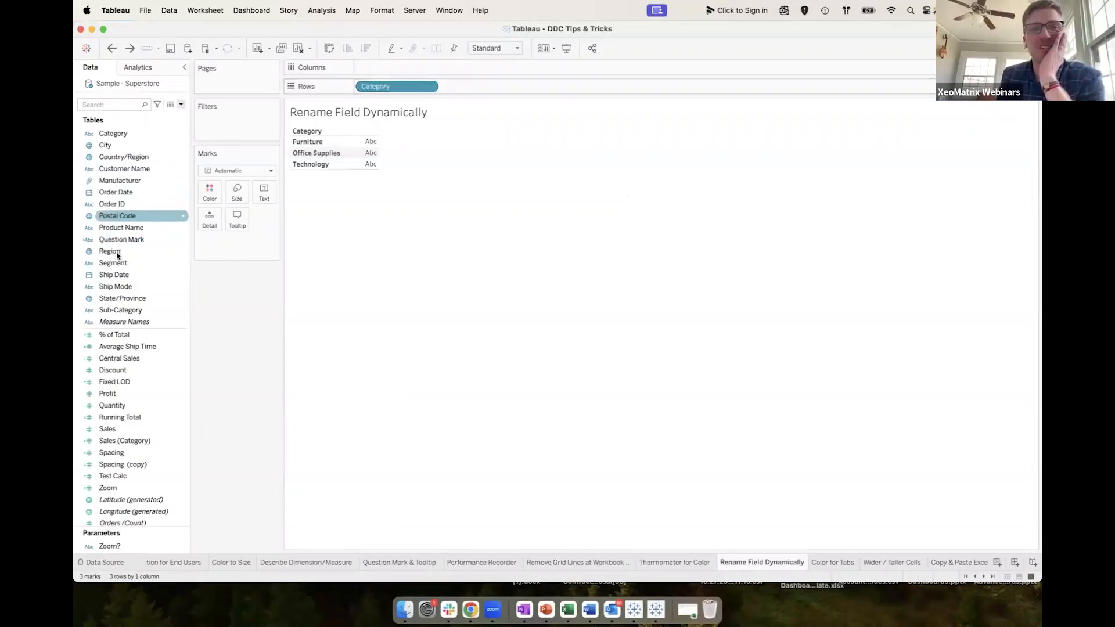
Rename the Category field on Rows by inserting a //New Category comment line before [Category], and widen the row header column.
{"action": "double_click", "coordinate": [382, 87]}
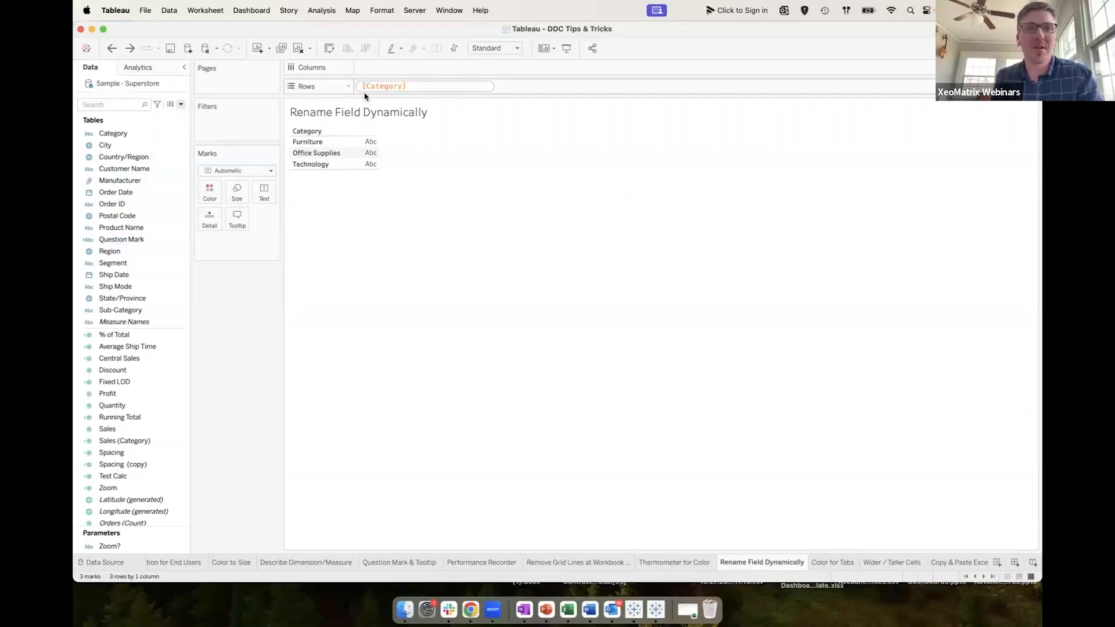
{"action": "type", "text": "//"}
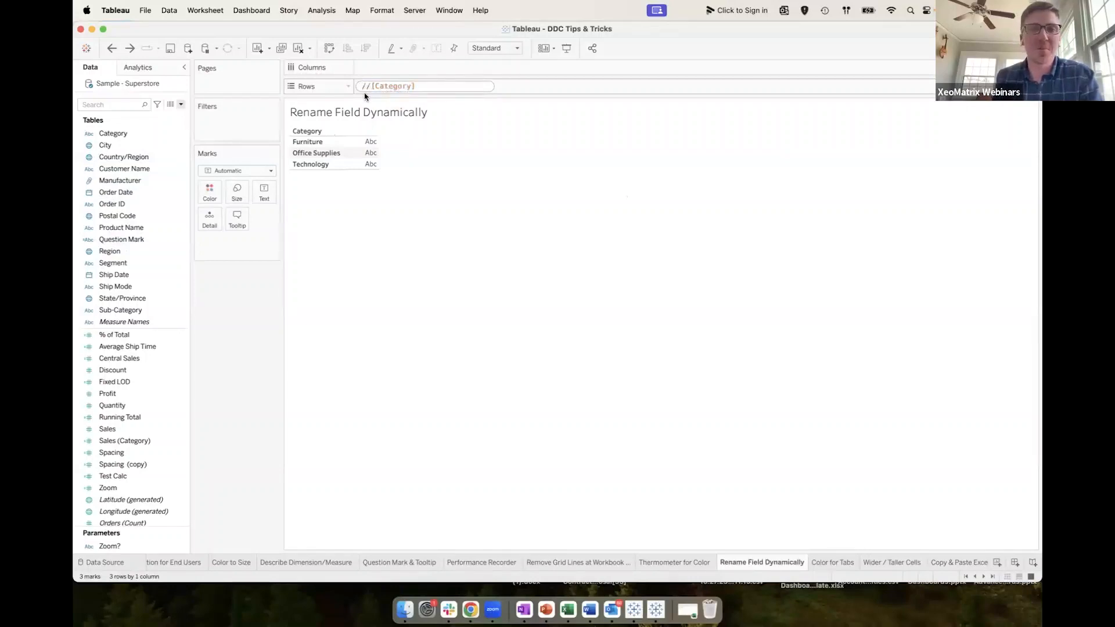
{"action": "type", "text": "New Cate"}
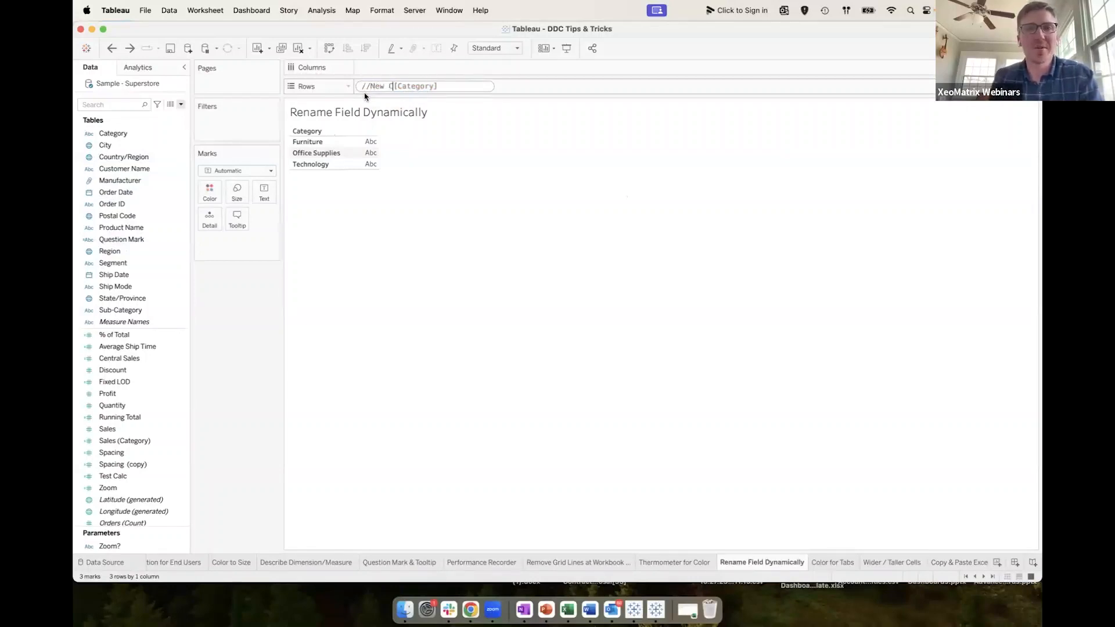
{"action": "type", "text": "gory"}
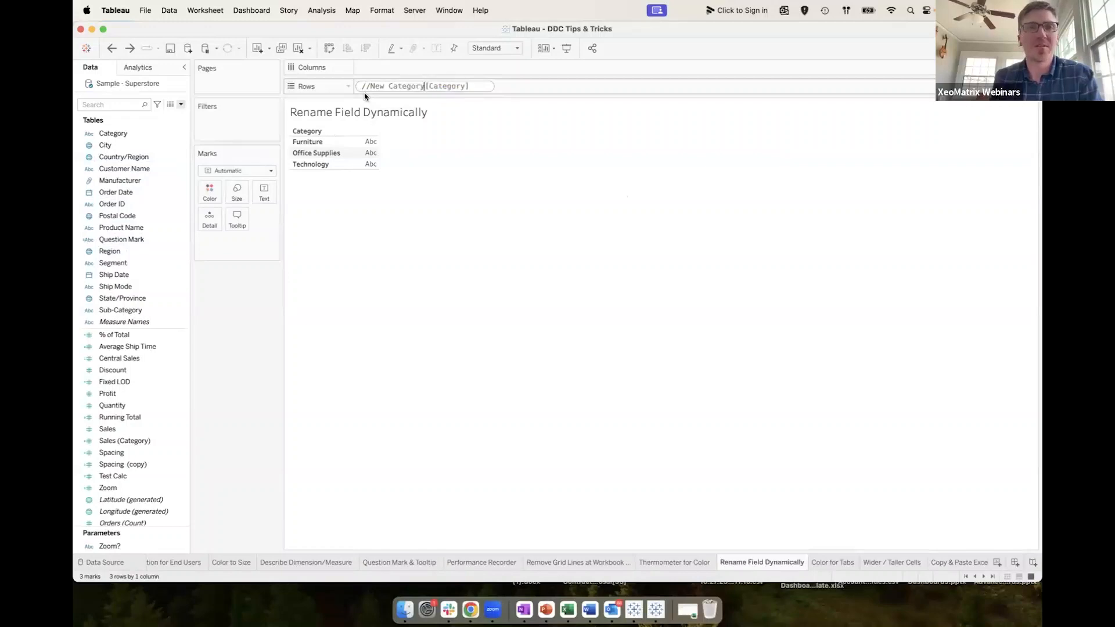
{"action": "key", "text": "Return"}
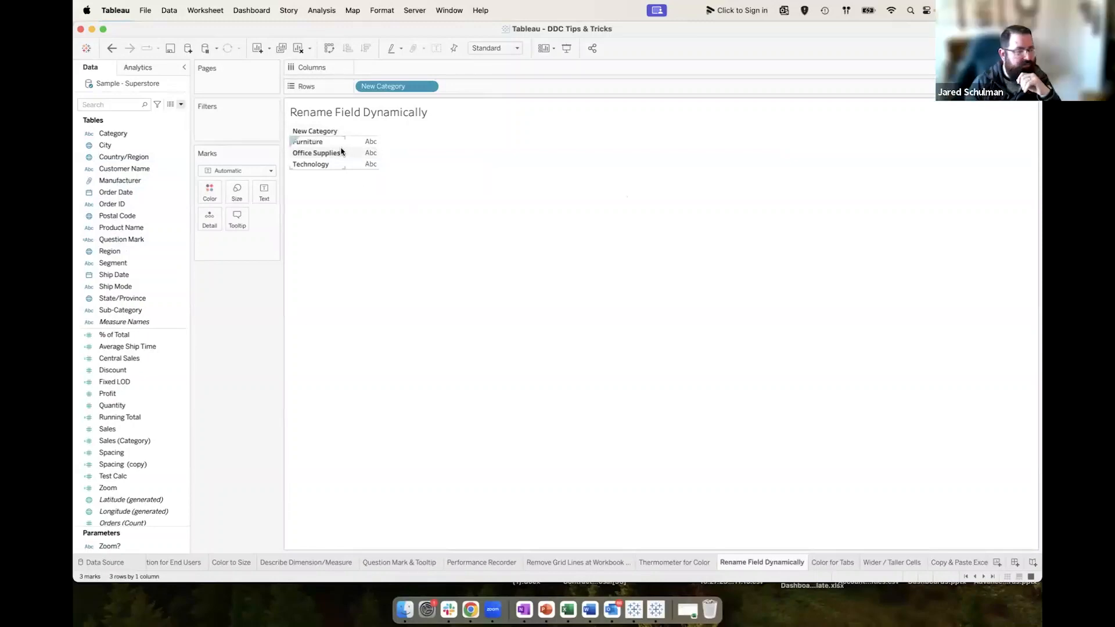
{"action": "left_click_drag", "start_coordinate": [345, 149], "coordinate": [383, 150]}
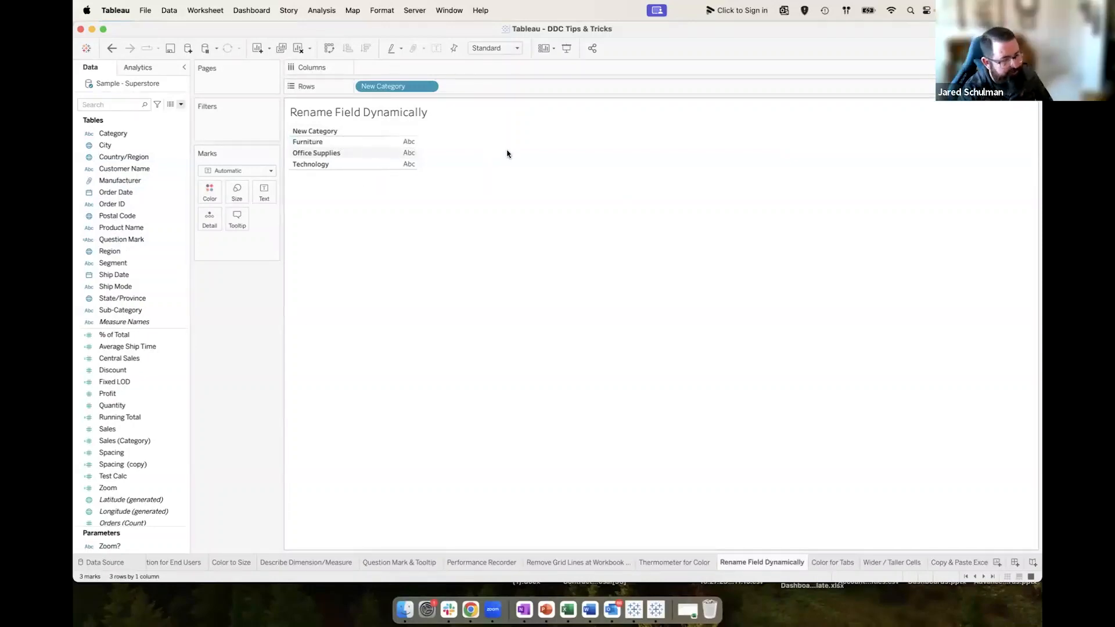